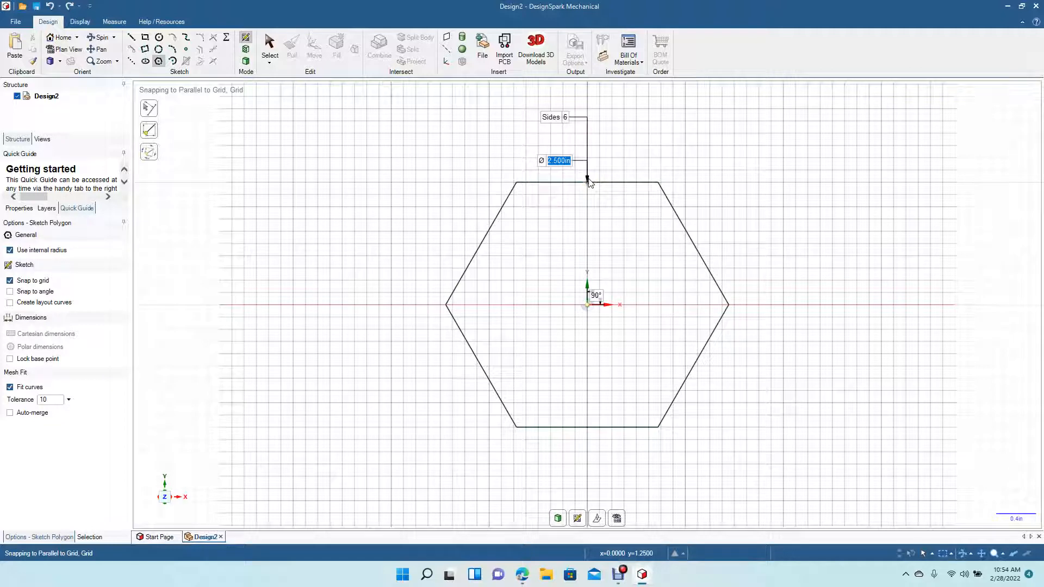
# Set the hexagon's internal diameter to 2.0 in and sketch a concentric circle about 1.25 in in diameter inside it
pyautogui.write('2.0')
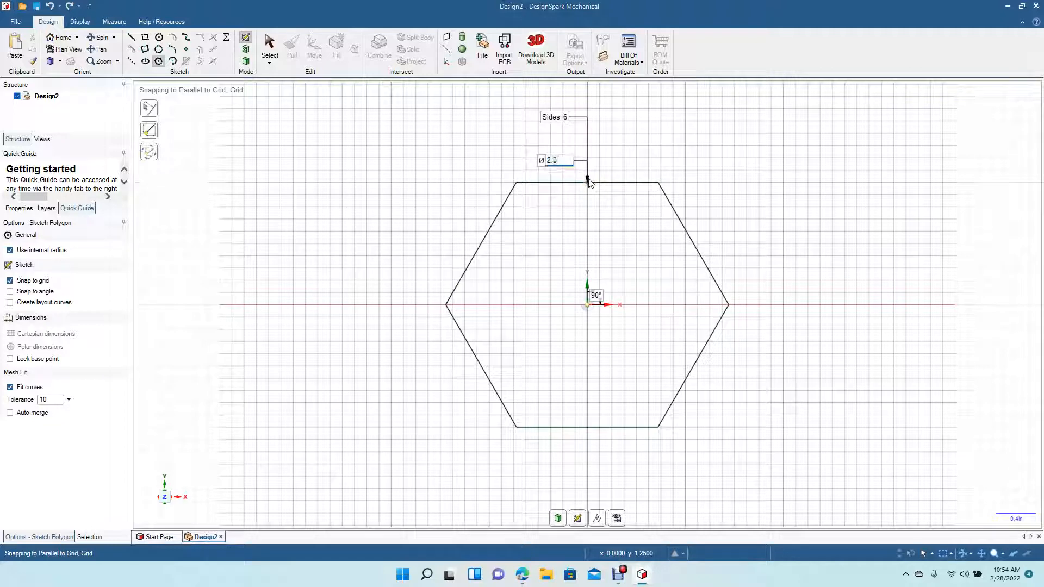
pyautogui.press('Return')
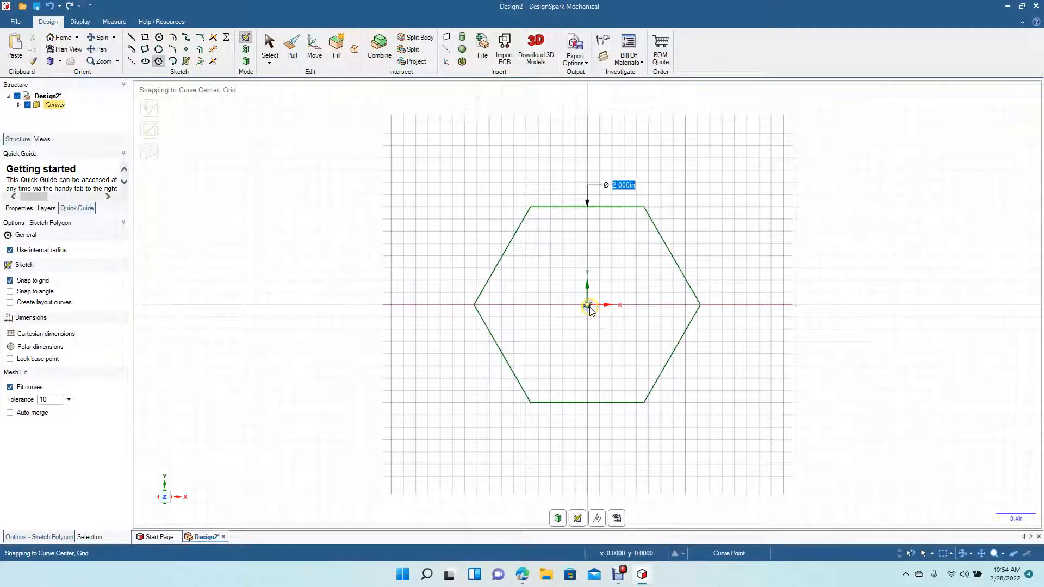
pyautogui.click(159, 37)
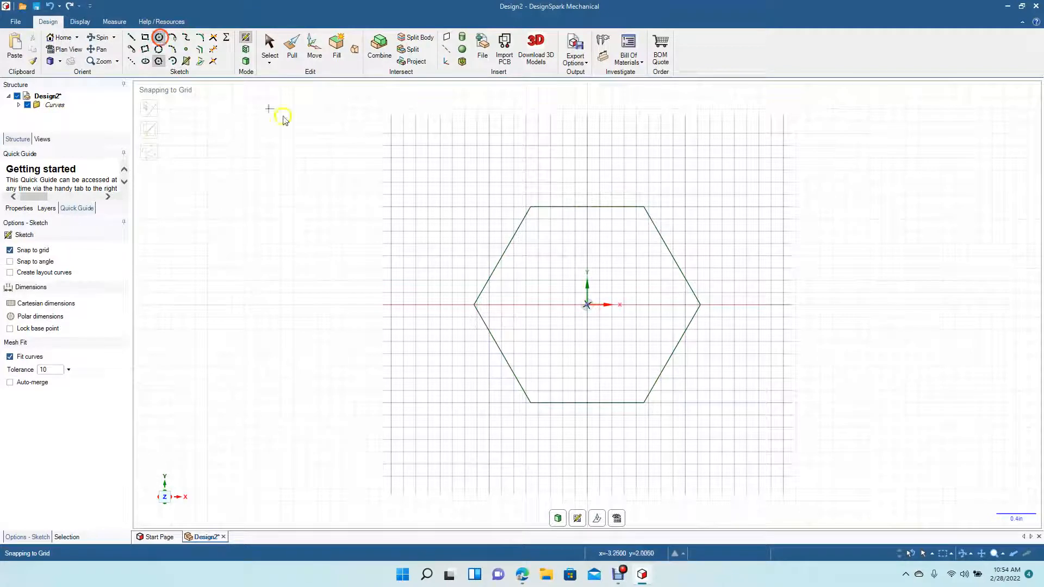
pyautogui.click(587, 305)
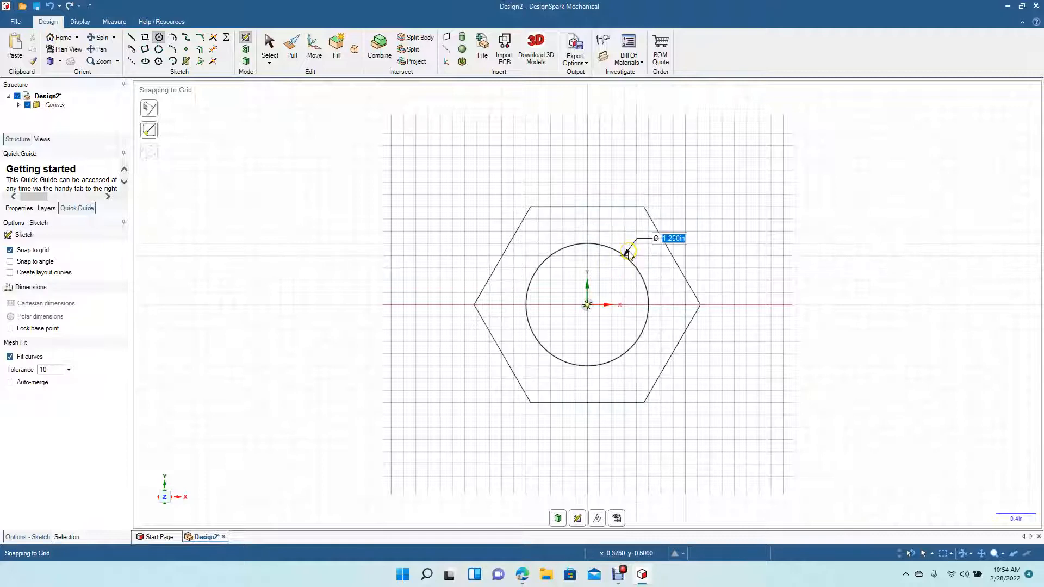
pyautogui.click(627, 253)
pyautogui.click(271, 48)
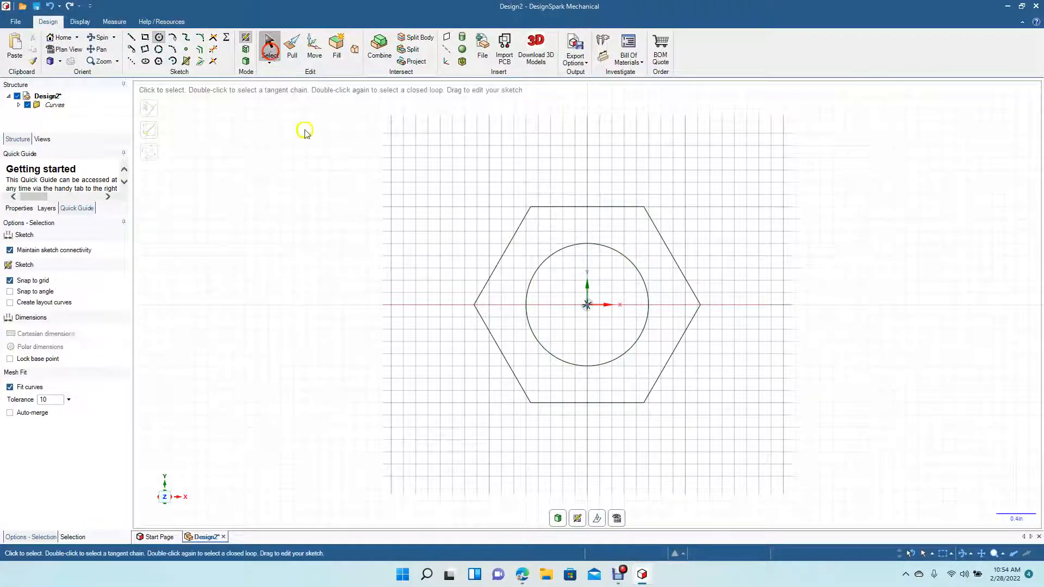
# Pull the face between the hexagon and the circle into a solid 0.5 in thick
pyautogui.click(97, 38)
pyautogui.moveTo(395, 217)
pyautogui.mouseDown()
pyautogui.moveTo(368, 311)
pyautogui.moveTo(364, 276)
pyautogui.mouseUp()
pyautogui.click(290, 52)
pyautogui.click(529, 255)
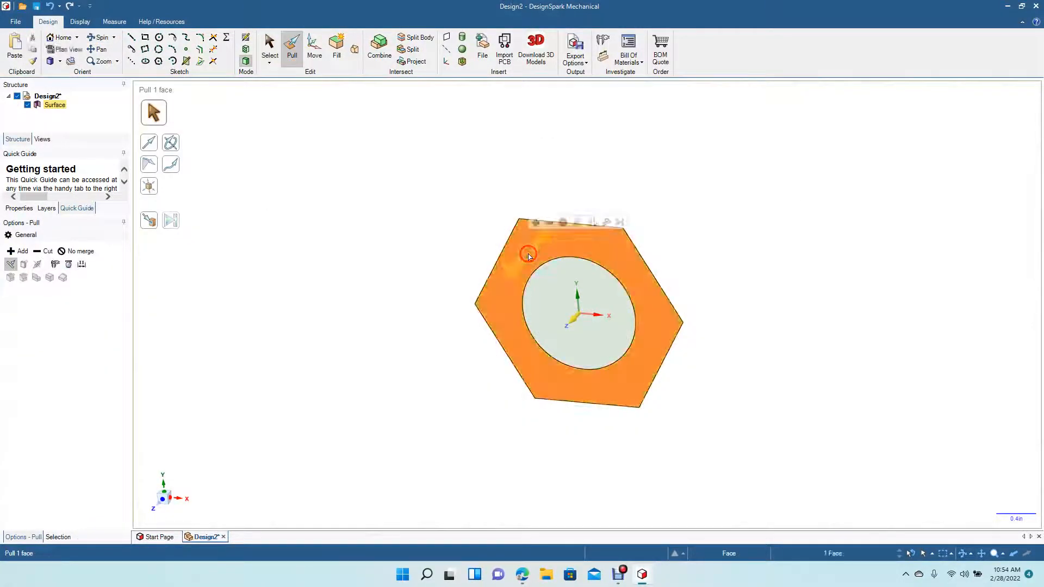
pyautogui.press('space')
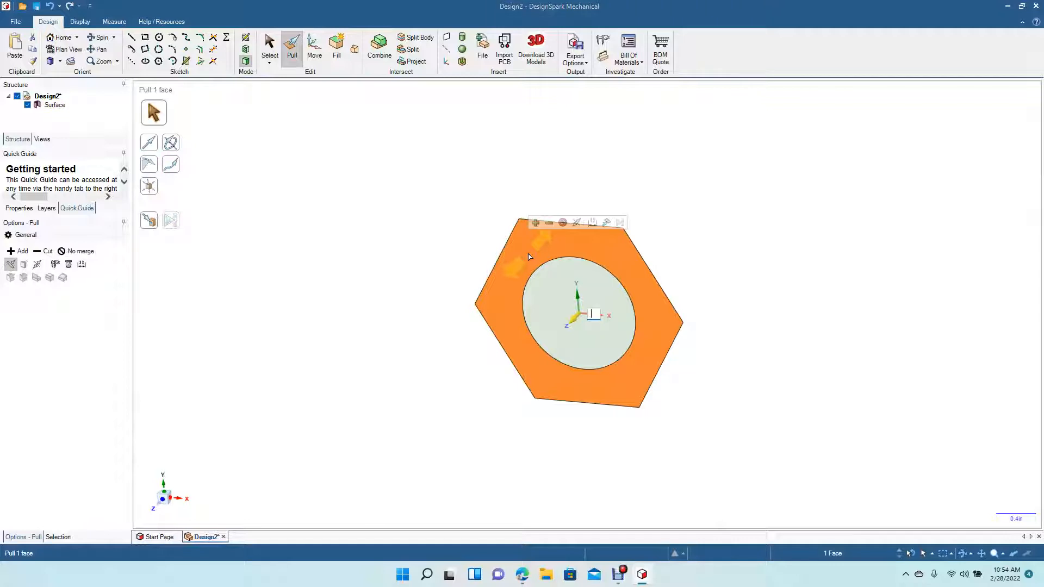
pyautogui.moveTo(528, 256); pyautogui.dragTo(367, 130)
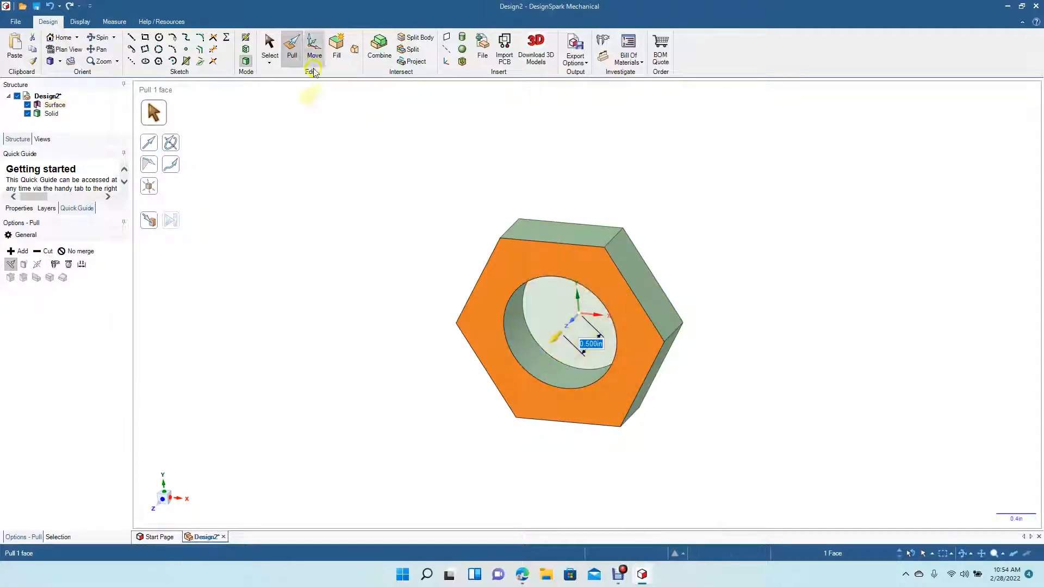
# Delete the leftover circular surface that closes the hole in the hexagonal solid
pyautogui.click(270, 44)
pyautogui.click(548, 317)
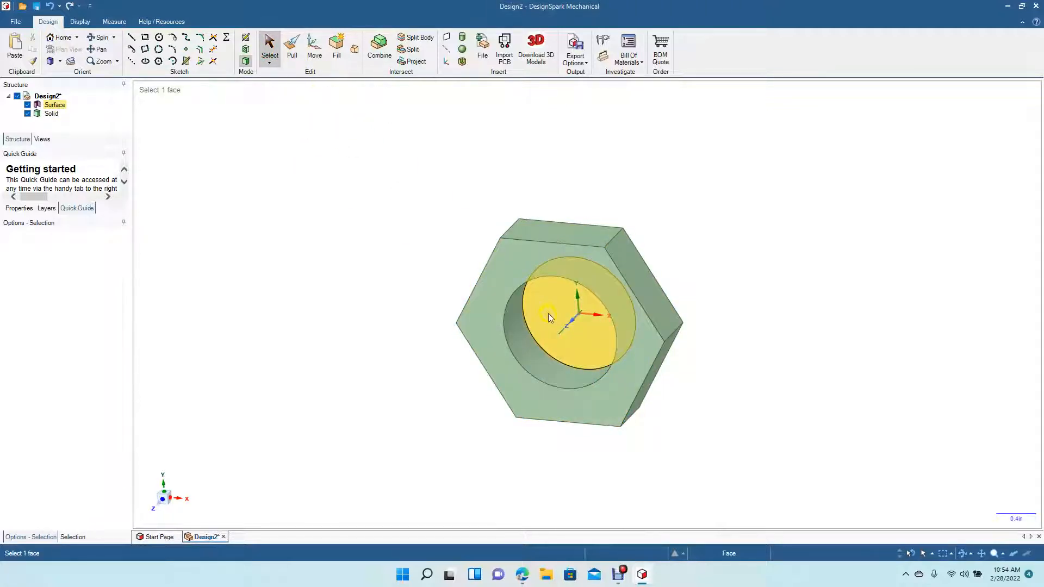
pyautogui.press('Delete')
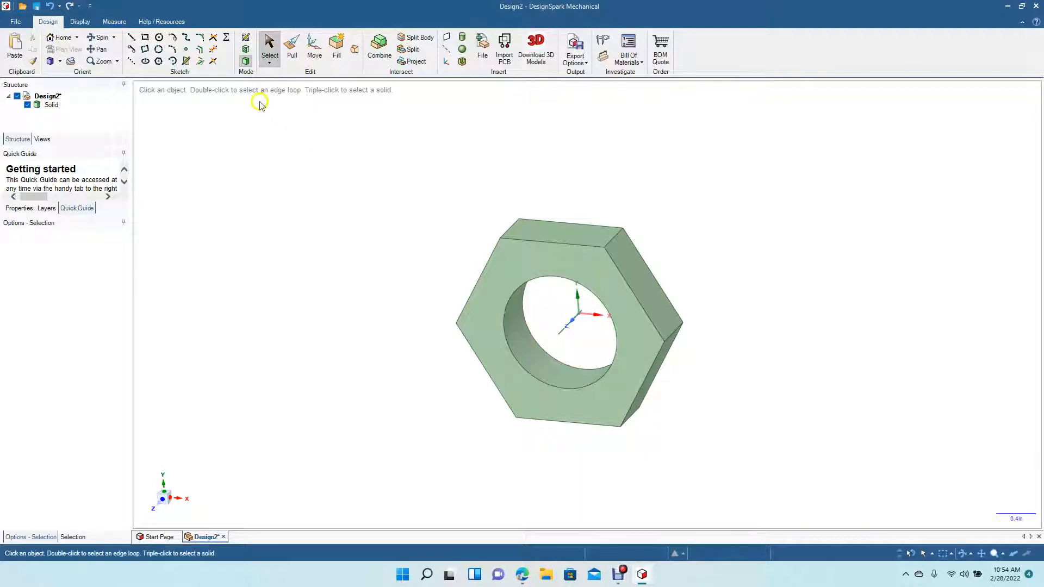
# Sketch a hexagon 0.375 in across, with level upper and lower edges, centred on one side face of the nut, with grid snapping off
pyautogui.click(96, 37)
pyautogui.moveTo(321, 226); pyautogui.dragTo(359, 353)
pyautogui.click(269, 43)
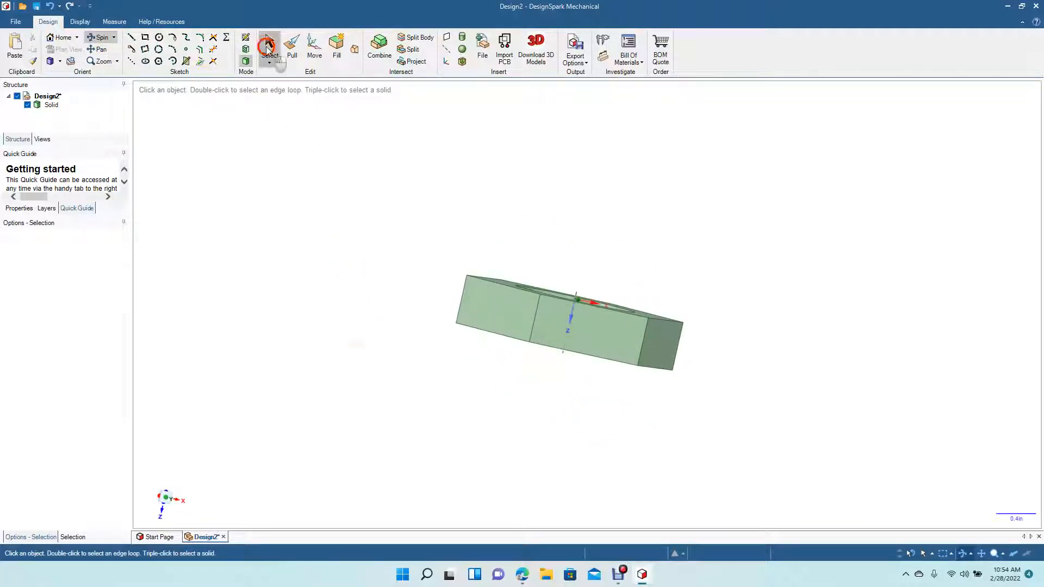
pyautogui.click(543, 337)
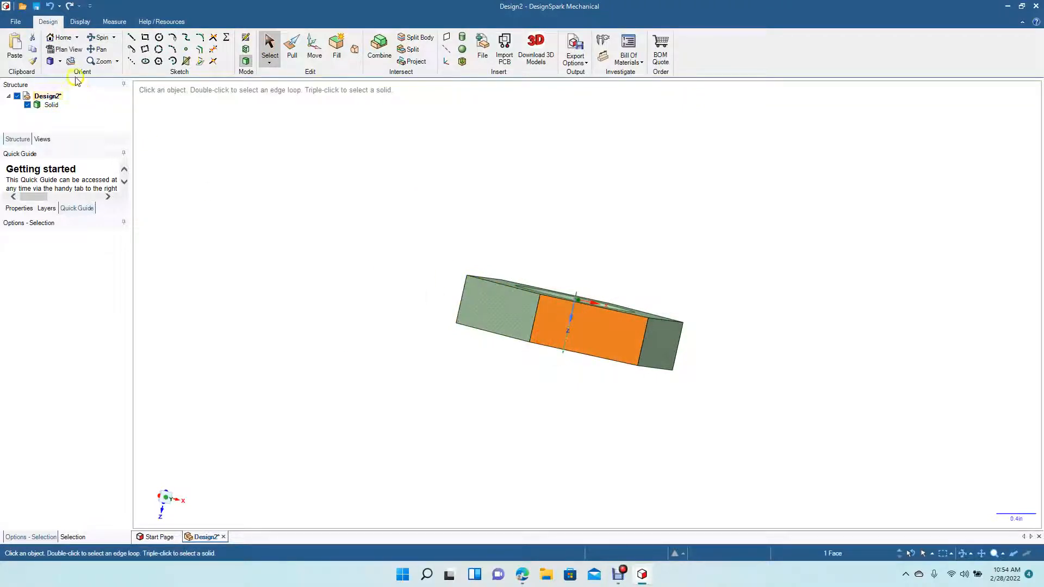
pyautogui.click(68, 50)
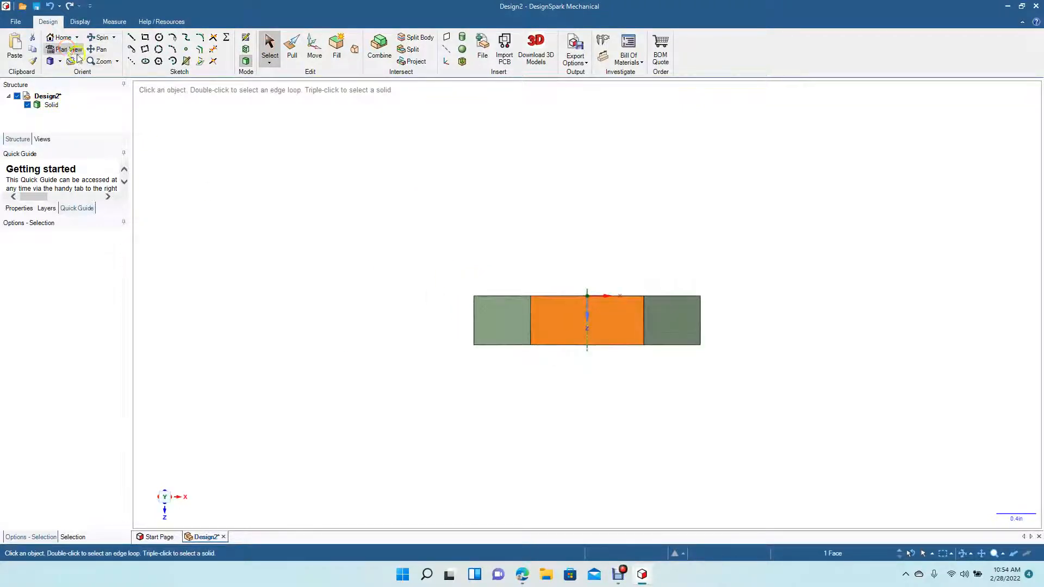
pyautogui.click(359, 330)
pyautogui.scroll(5, 566, 380)
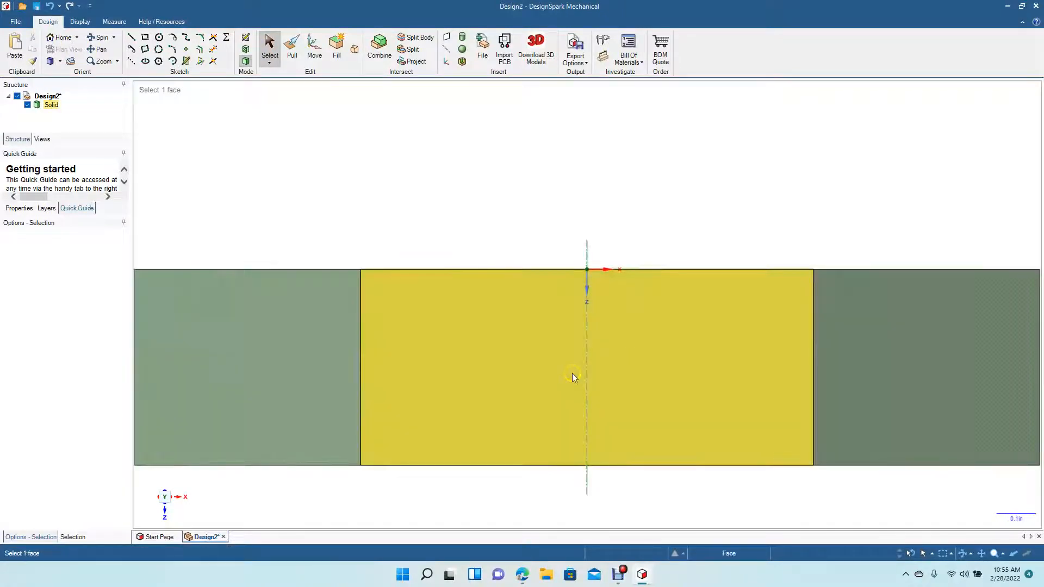
pyautogui.click(572, 373)
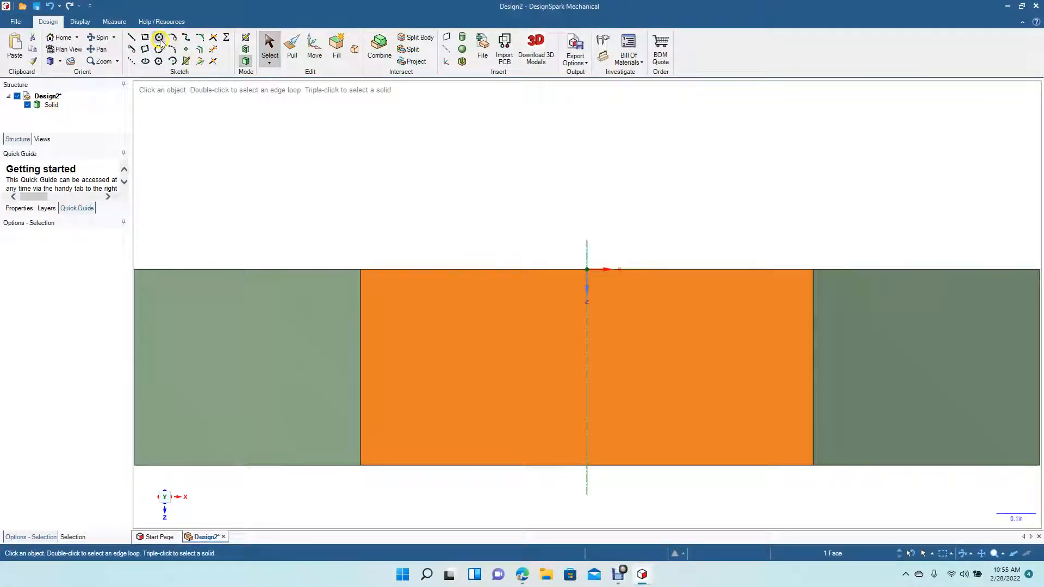
pyautogui.click(158, 61)
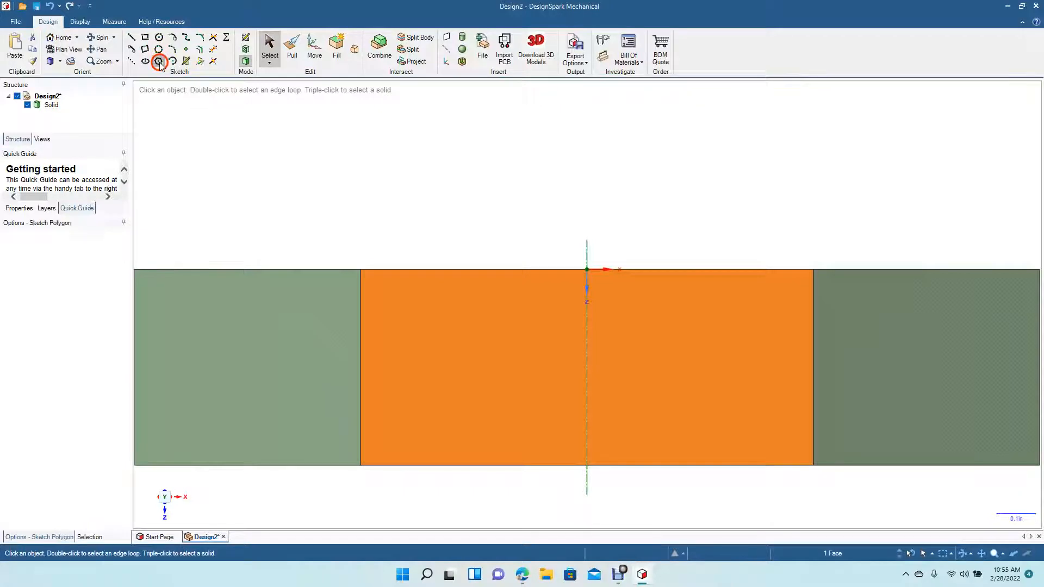
pyautogui.click(586, 371)
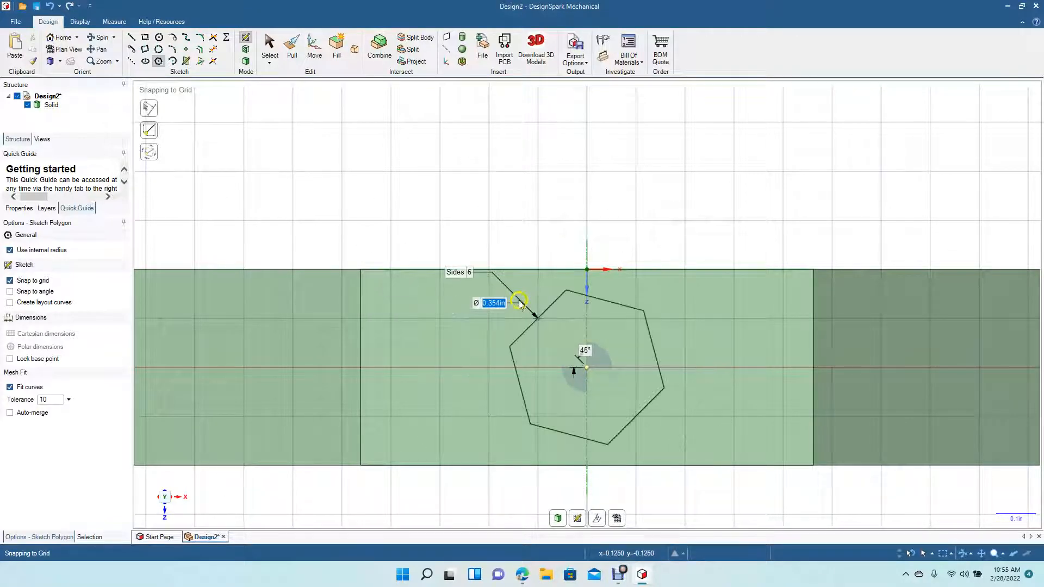
pyautogui.click(42, 285)
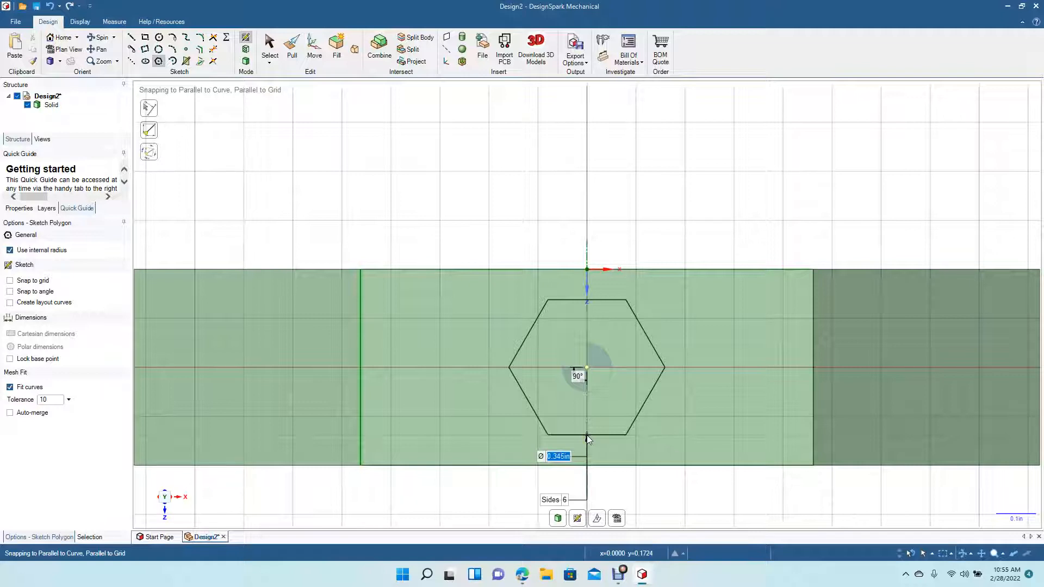
pyautogui.write('.375')
pyautogui.press('Return')
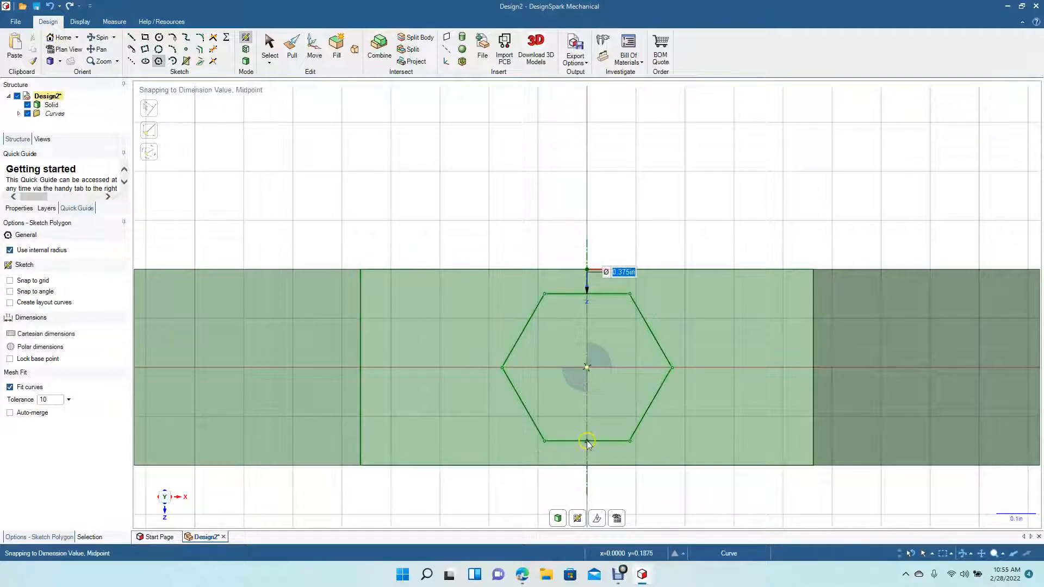
pyautogui.click(269, 43)
# Try pulling the small hexagonal face outward 0.5 in, and undo the pull
pyautogui.click(103, 38)
pyautogui.moveTo(438, 179); pyautogui.dragTo(431, 223)
pyautogui.click(297, 50)
pyautogui.click(554, 315)
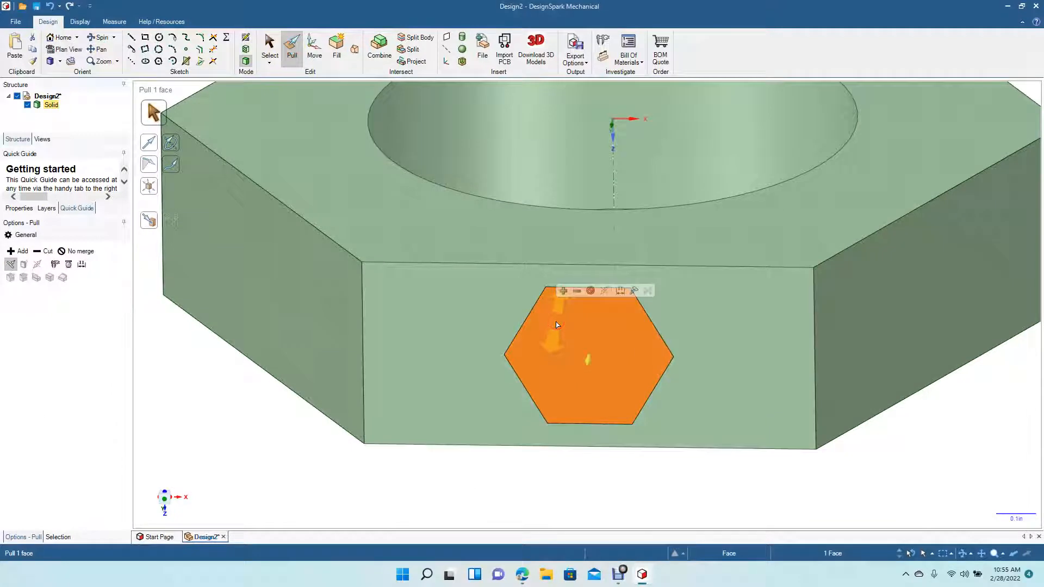
pyautogui.moveTo(580, 354); pyautogui.dragTo(577, 433)
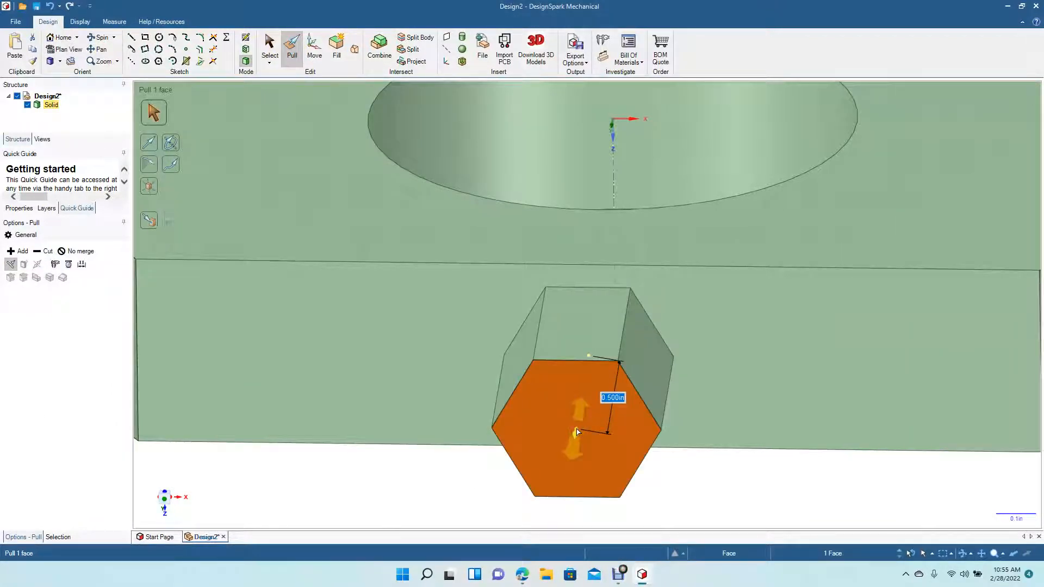
pyautogui.hotkey('ctrl', 'z')
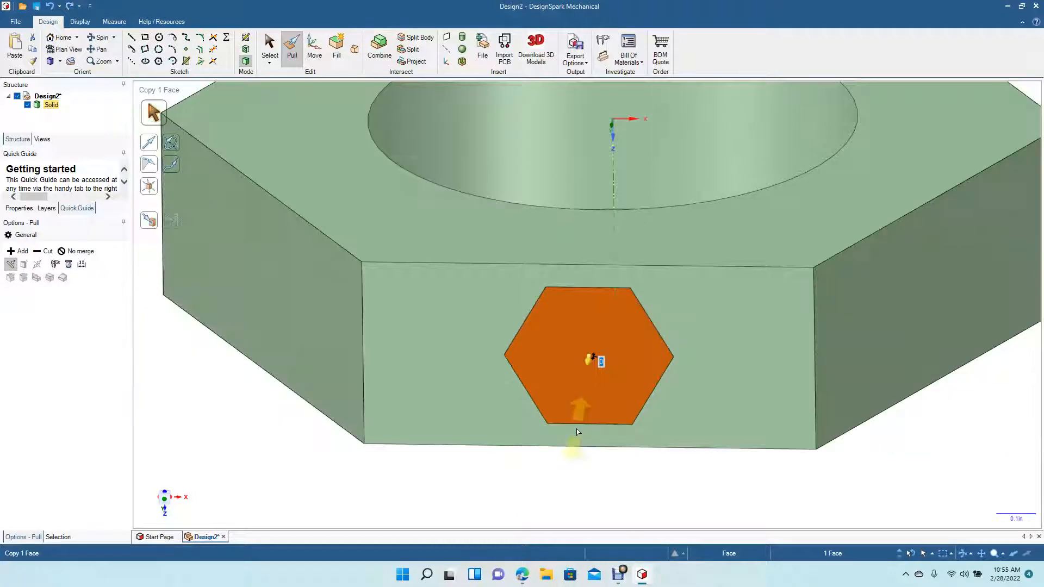
# Try pulling the small hexagonal face outward 0.75 in and inspect the shape of the body
pyautogui.press('space')
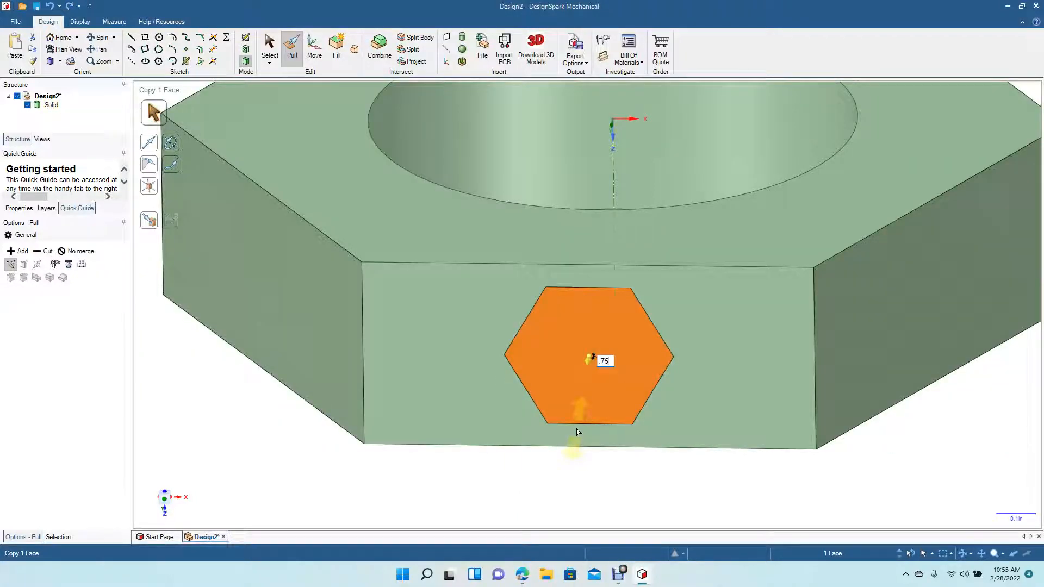
pyautogui.press('Return')
pyautogui.click(270, 50)
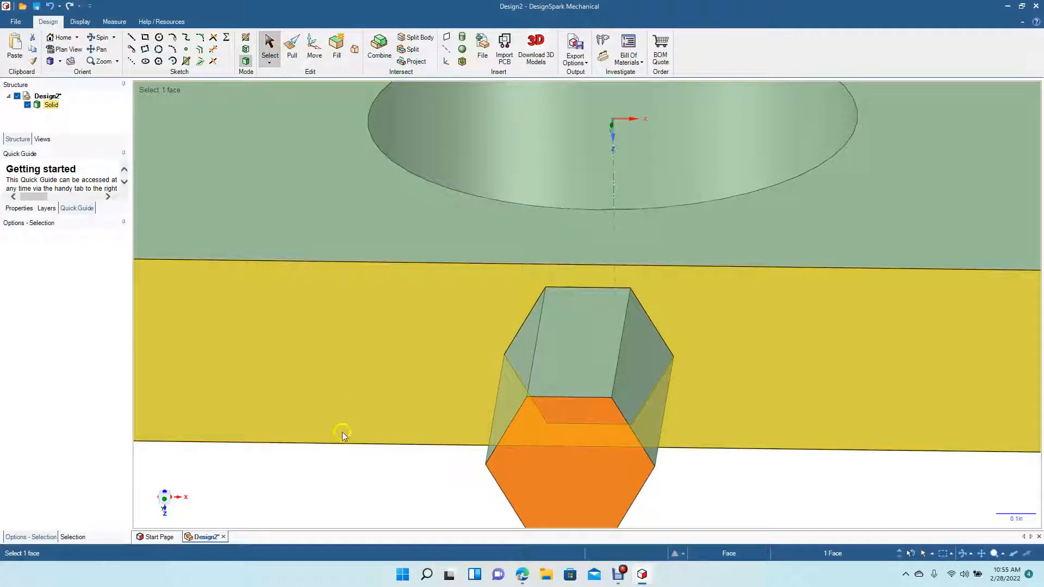
pyautogui.click(352, 470)
pyautogui.keyDown('ctrl'); pyautogui.scroll(-5, 352, 467); pyautogui.keyUp('ctrl')
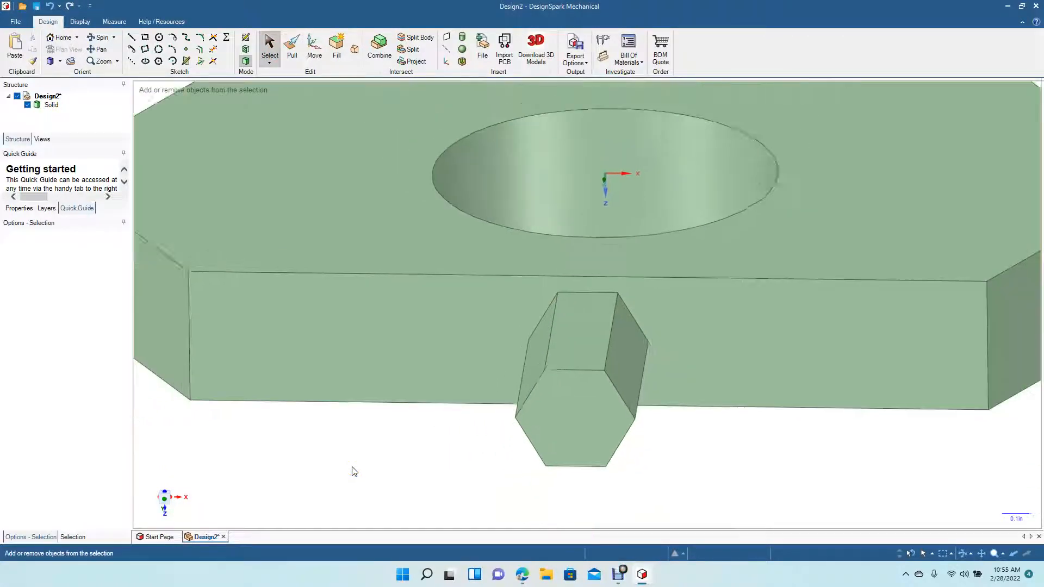
pyautogui.click(176, 168)
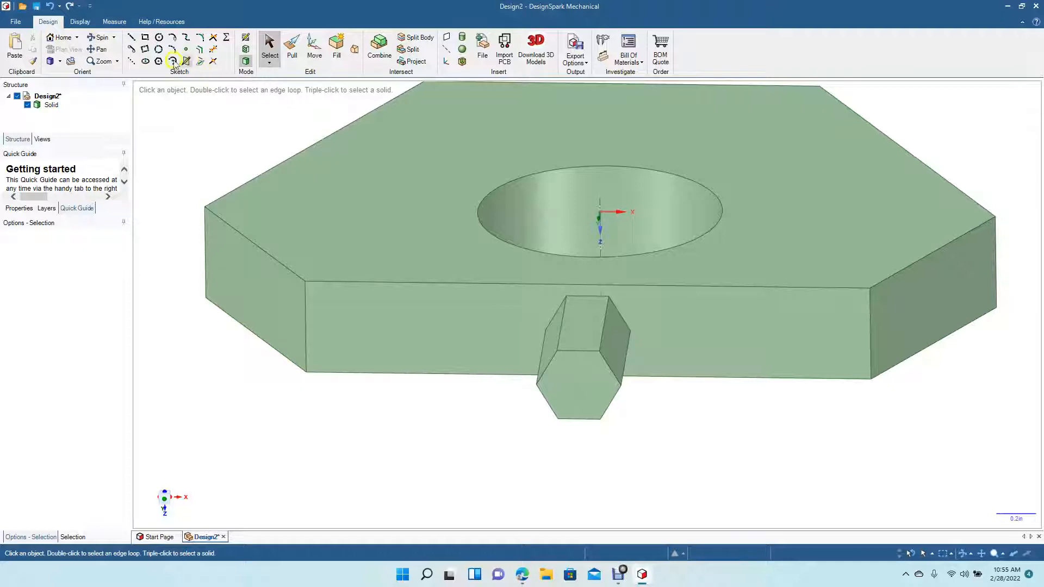
pyautogui.click(97, 36)
pyautogui.moveTo(245, 123); pyautogui.dragTo(268, 121)
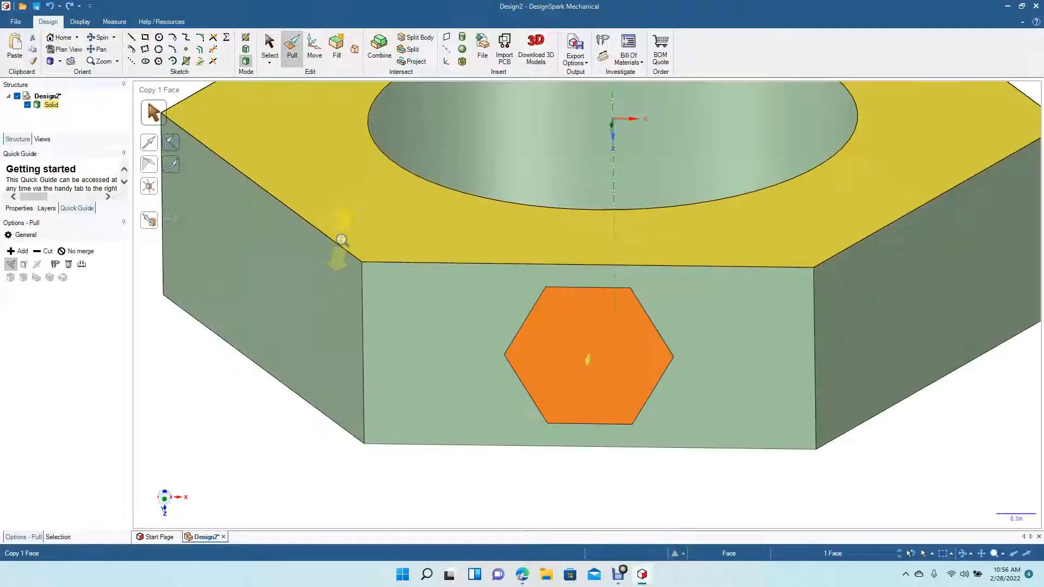
# Reselect the small hexagonal face, try the 0.75 in outward pull again, and undo it
pyautogui.click(269, 45)
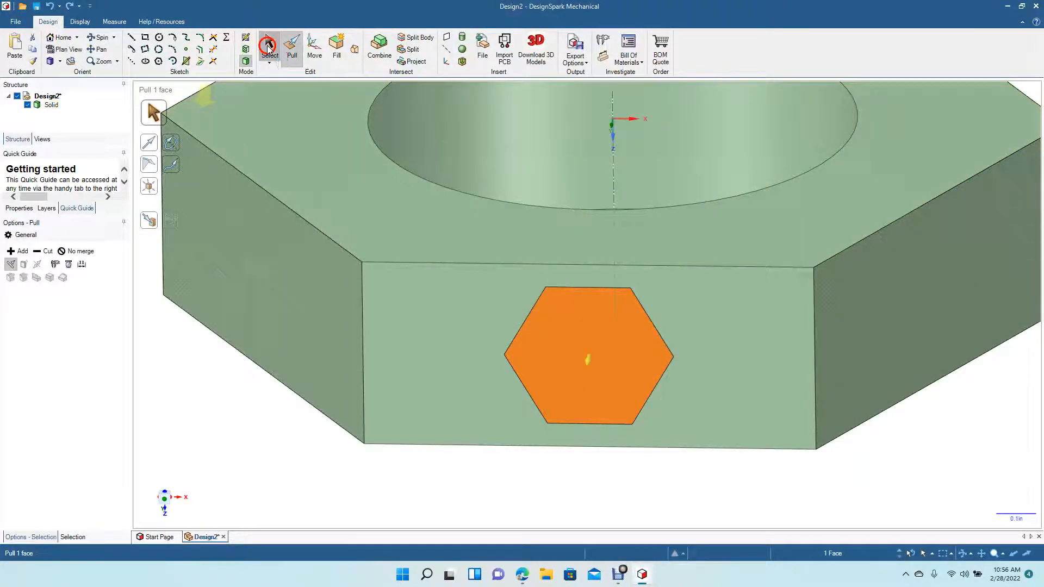
pyautogui.click(223, 389)
pyautogui.click(591, 334)
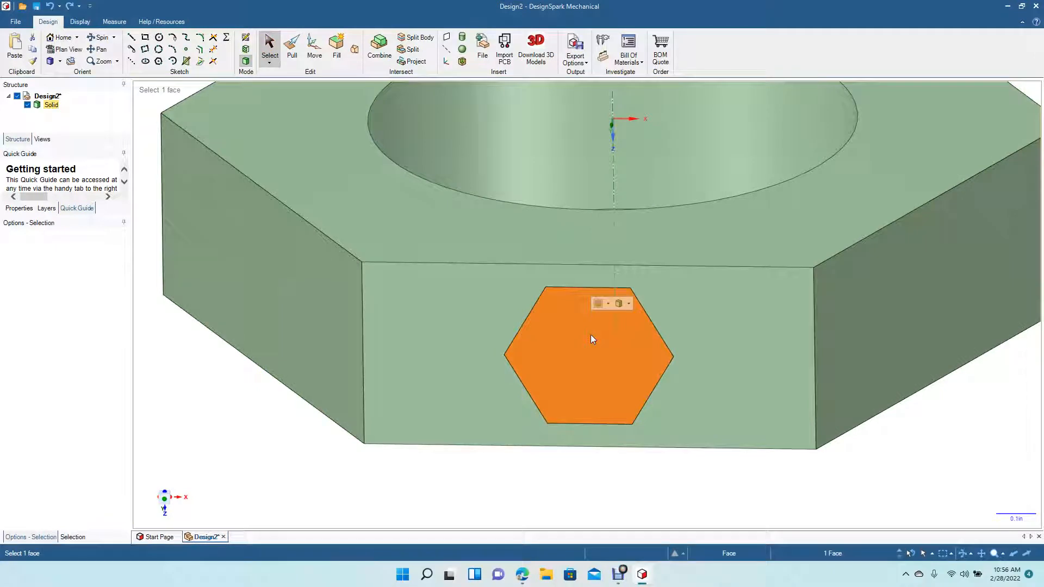
pyautogui.click(292, 46)
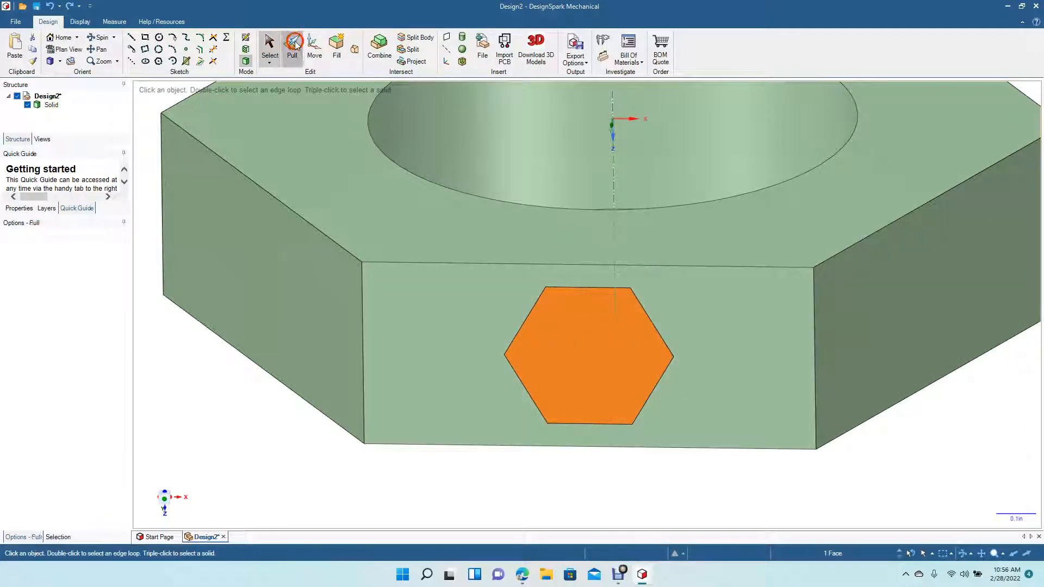
pyautogui.click(567, 338)
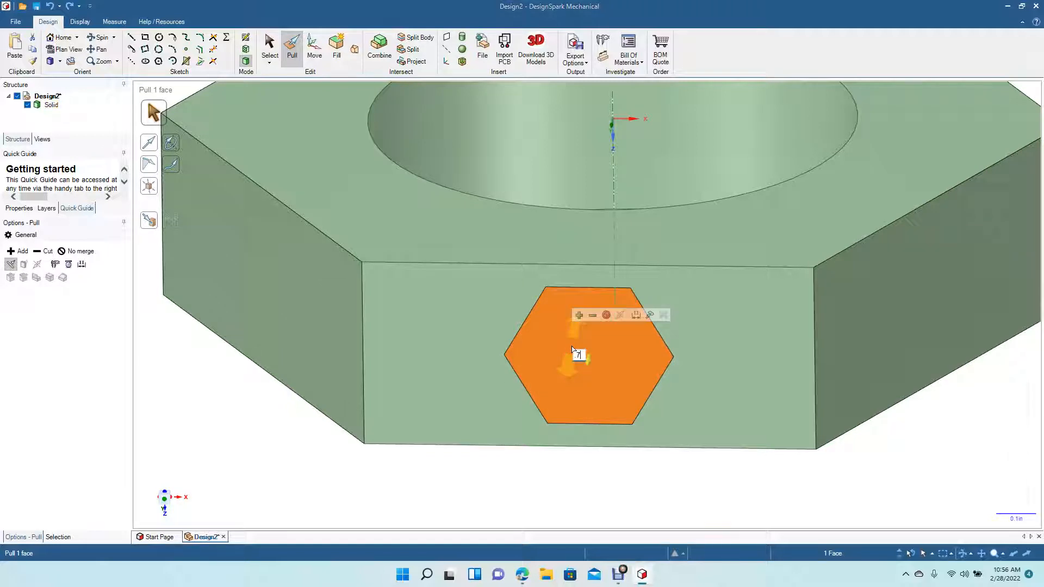
pyautogui.moveTo(572, 349); pyautogui.dragTo(569, 466)
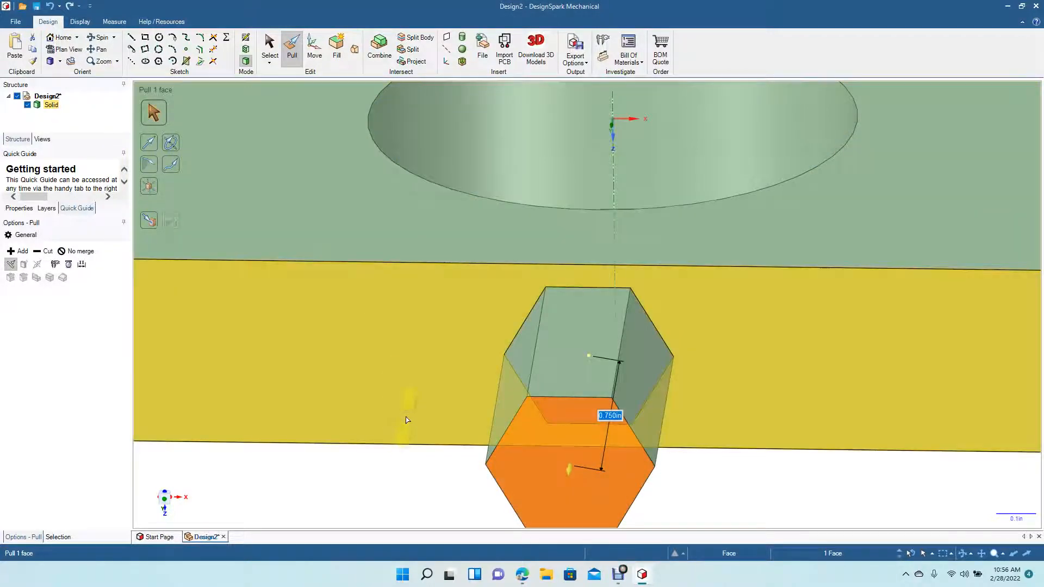
pyautogui.press('z')
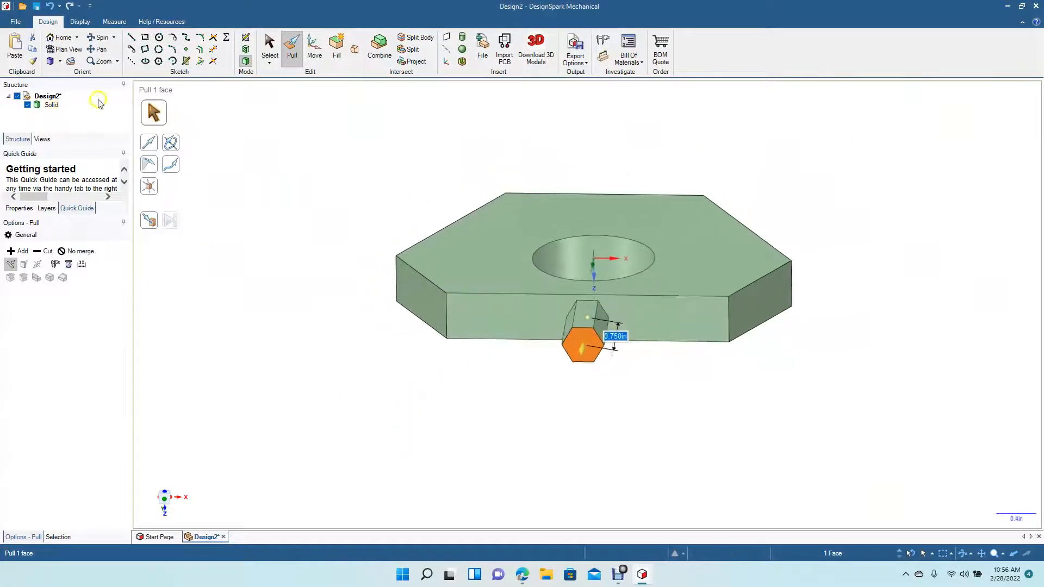
pyautogui.click(269, 44)
pyautogui.hotkey('ctrl', 'z')
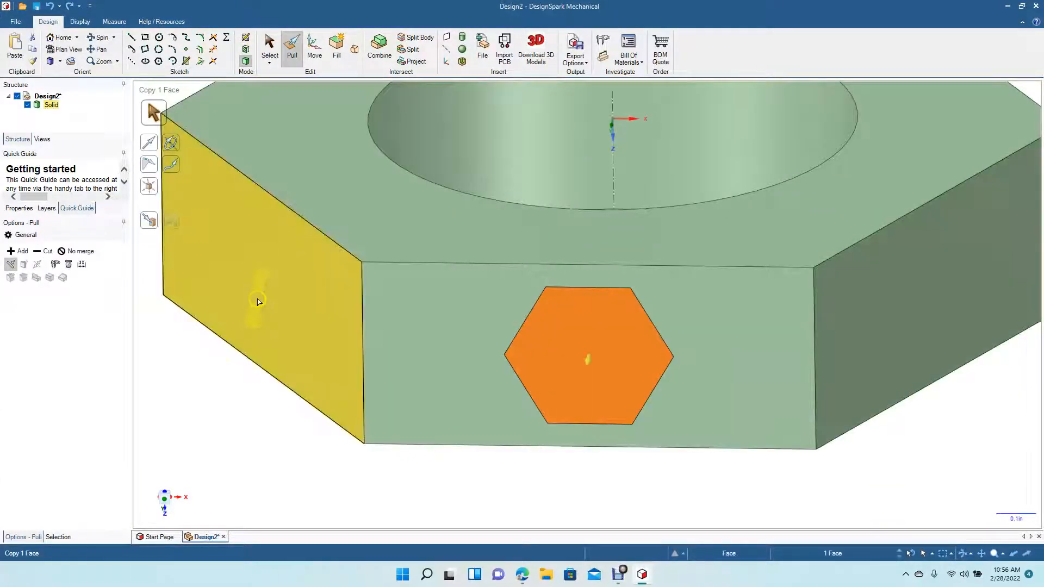
pyautogui.press('z')
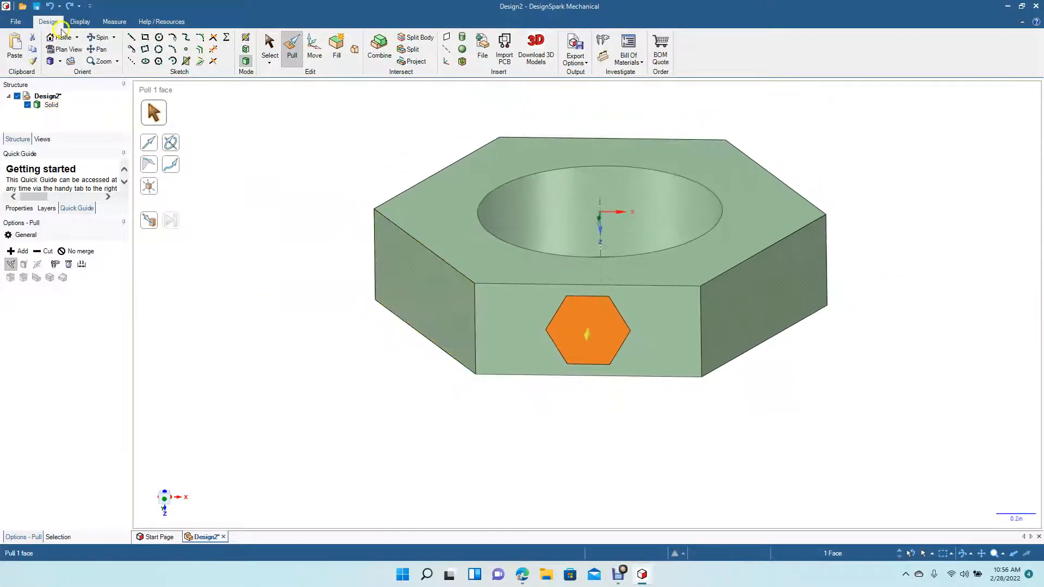
# Try pulling the small hexagonal face outward about 0.2 in, and undo the pull
pyautogui.click(99, 37)
pyautogui.moveTo(250, 203)
pyautogui.mouseDown()
pyautogui.moveTo(262, 312)
pyautogui.moveTo(250, 344)
pyautogui.moveTo(251, 198)
pyautogui.mouseUp()
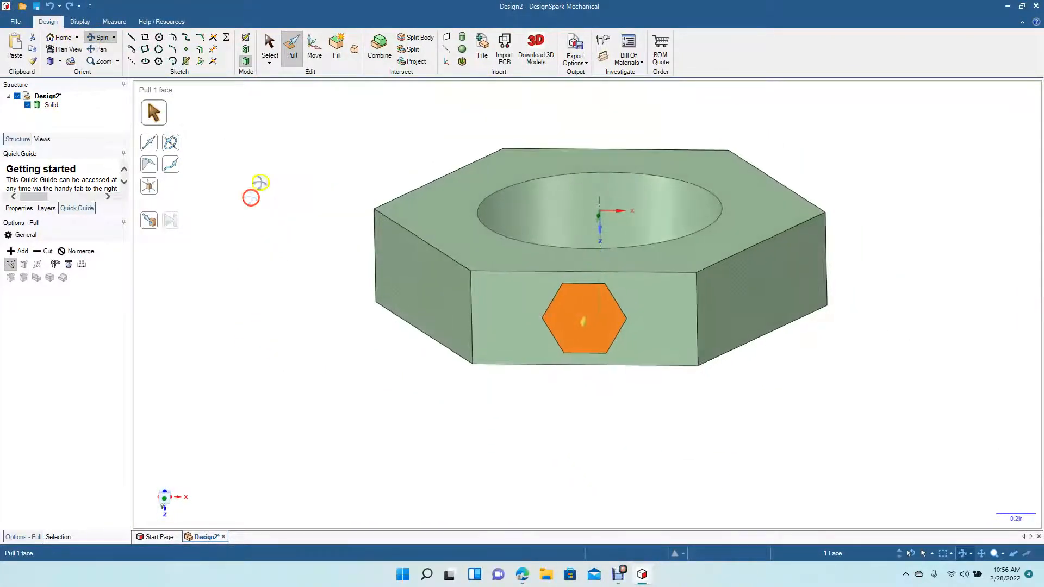
pyautogui.click(291, 43)
pyautogui.click(574, 324)
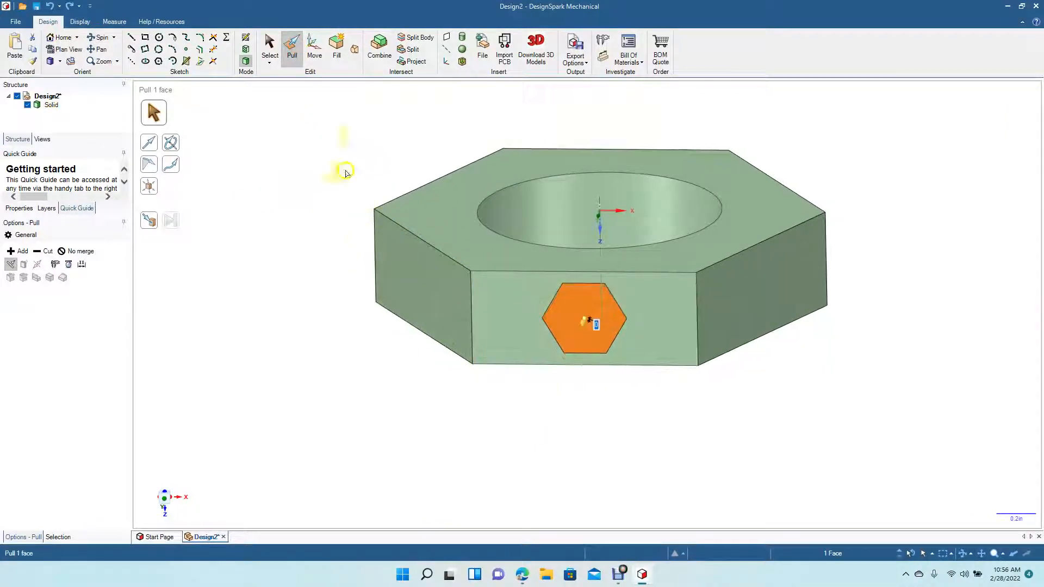
pyautogui.click(269, 45)
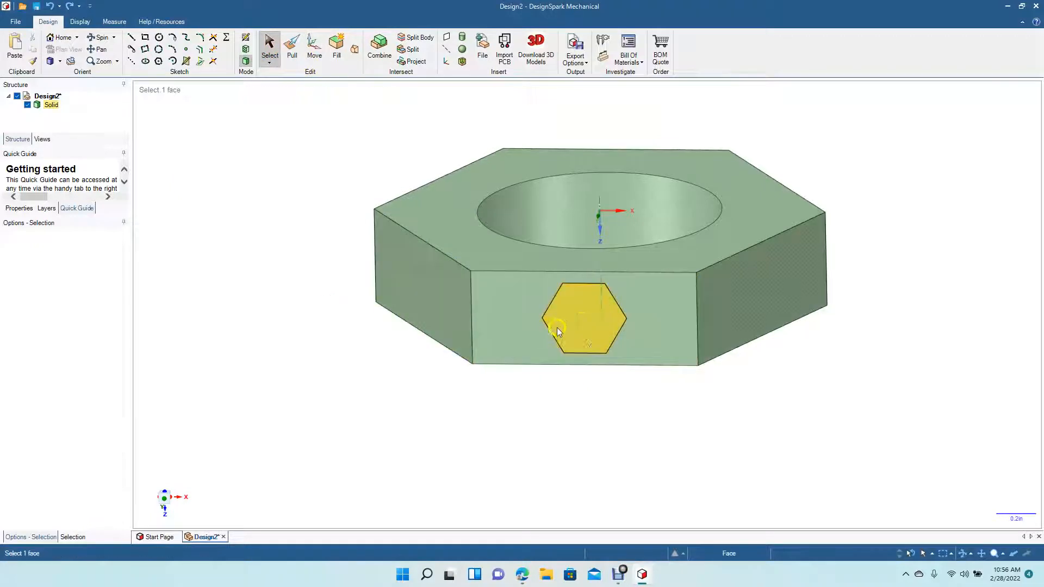
pyautogui.click(581, 320)
pyautogui.click(293, 56)
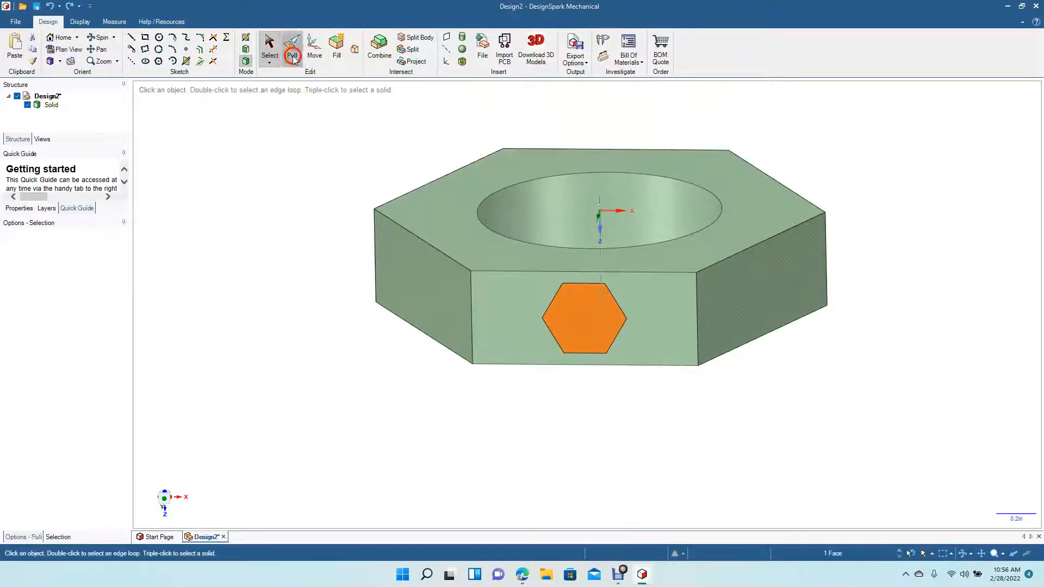
pyautogui.moveTo(566, 329); pyautogui.dragTo(562, 333)
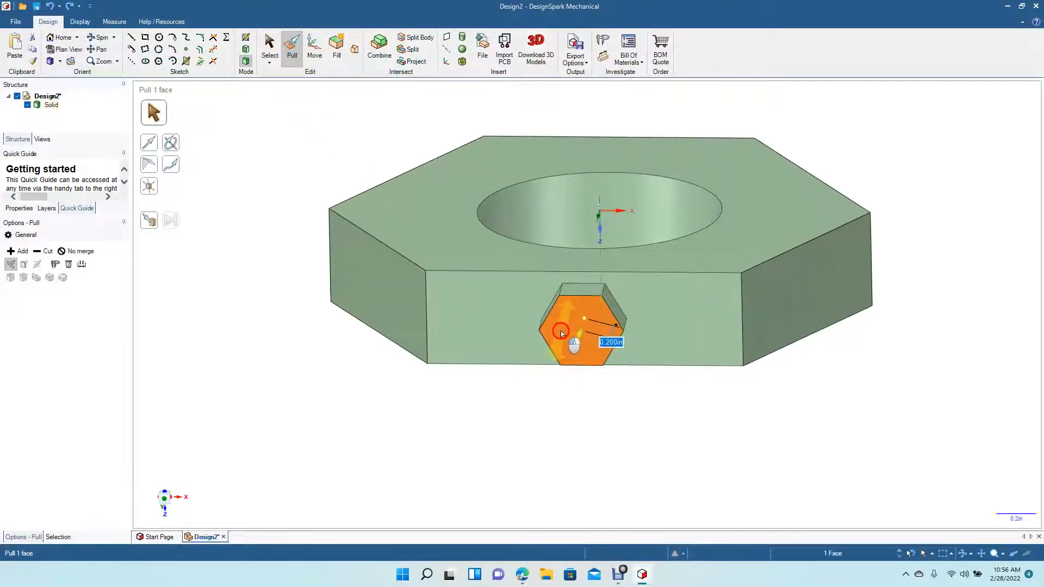
pyautogui.hotkey('ctrl', 'z')
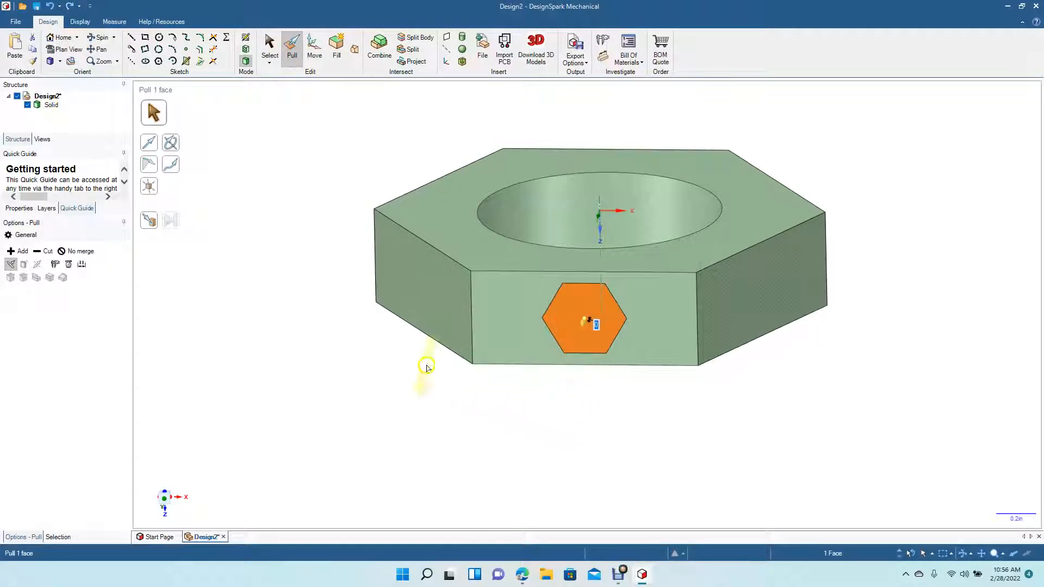
# Try shifting the small hexagonal face away from the nut's side face with the Move tool, and undo the move
pyautogui.click(269, 46)
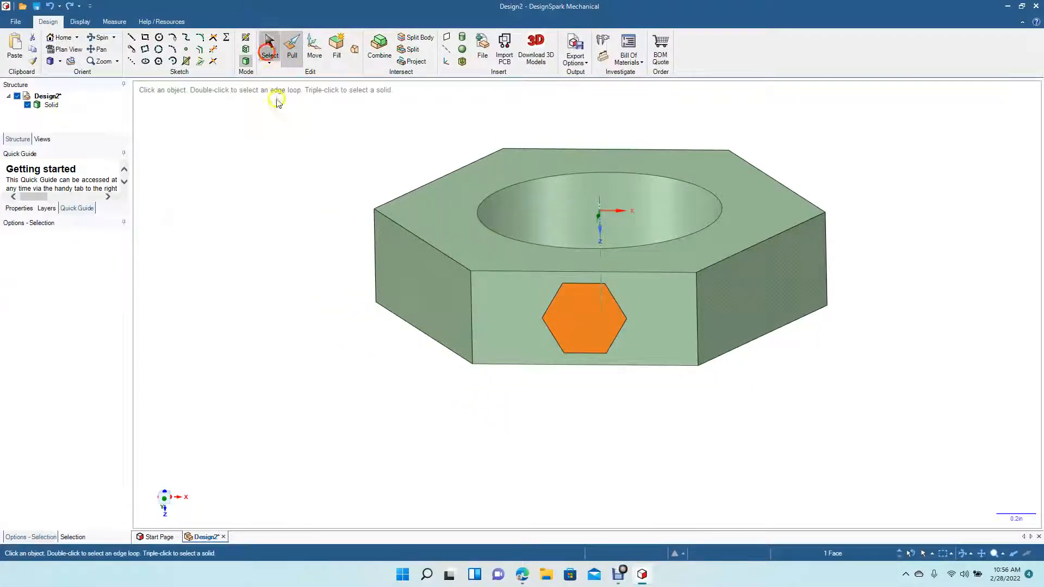
pyautogui.click(275, 172)
pyautogui.click(537, 307)
pyautogui.click(576, 325)
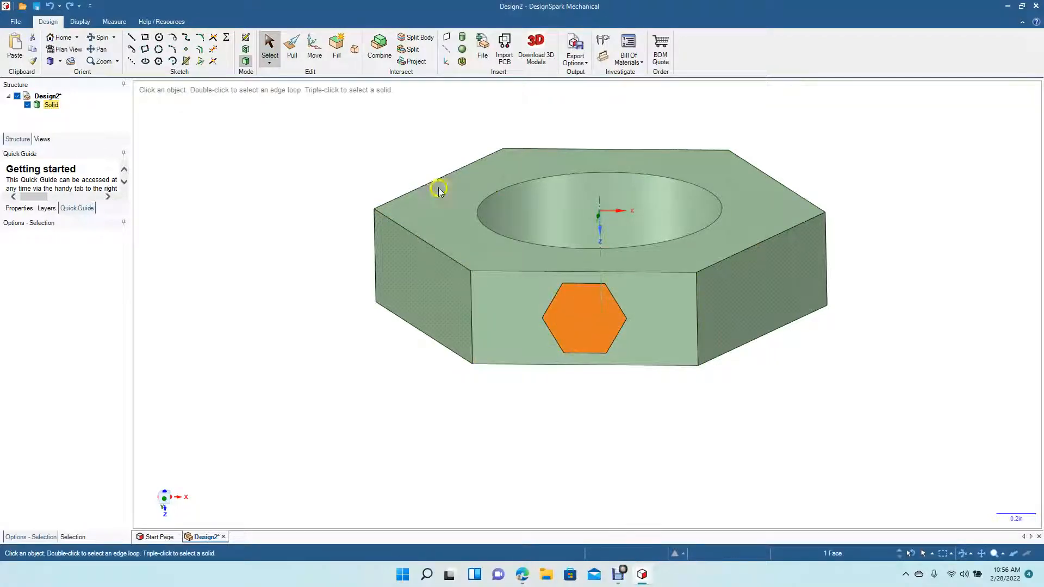
pyautogui.click(314, 48)
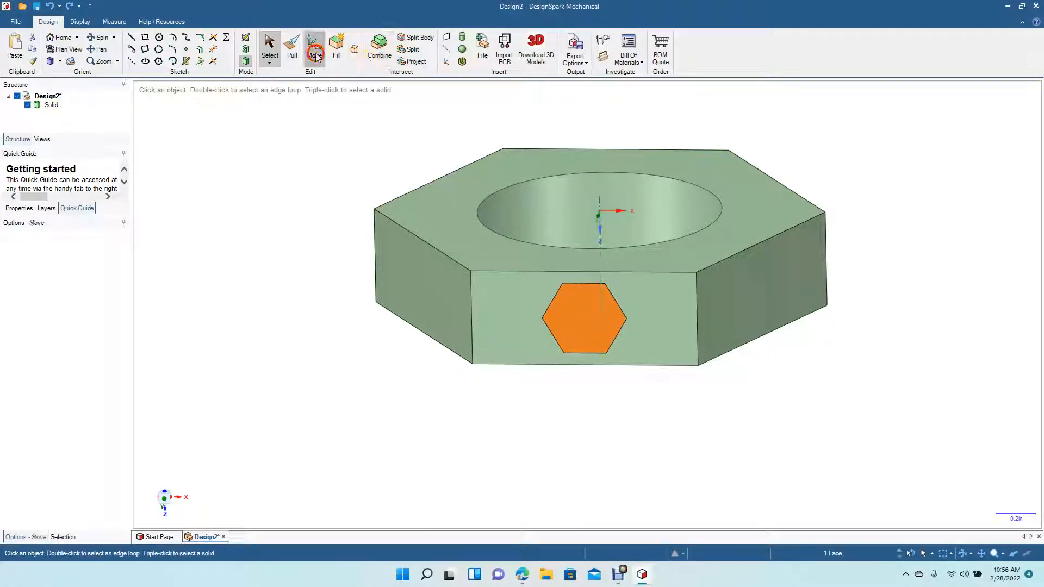
pyautogui.moveTo(582, 331); pyautogui.dragTo(575, 361)
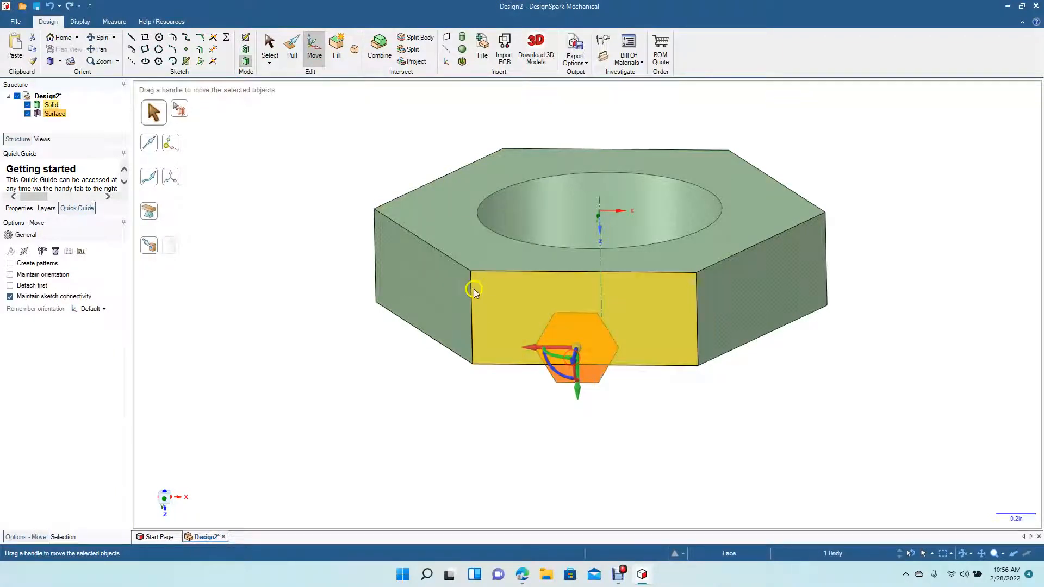
pyautogui.click(270, 44)
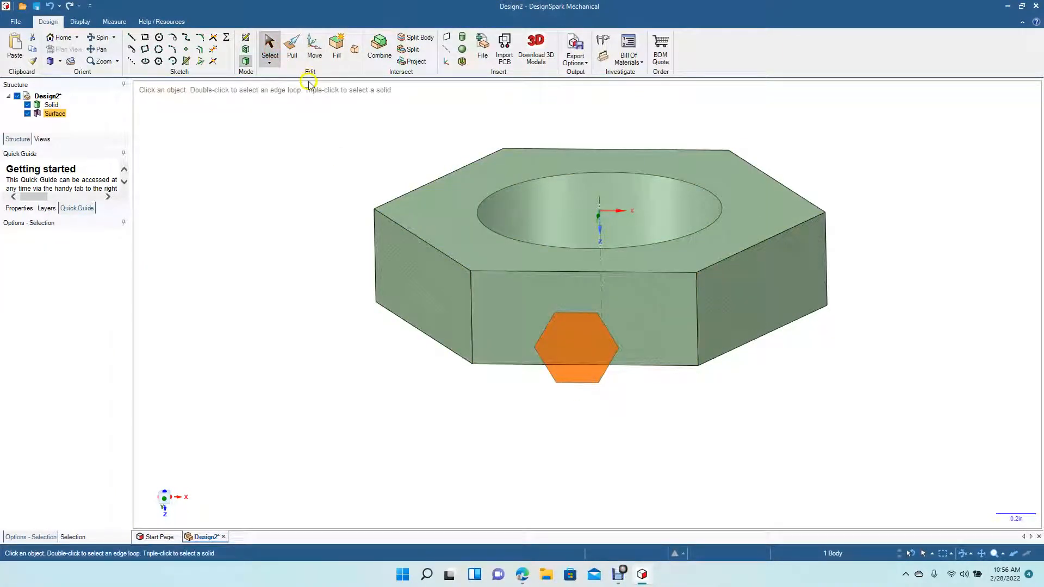
pyautogui.hotkey('ctrl', 'z')
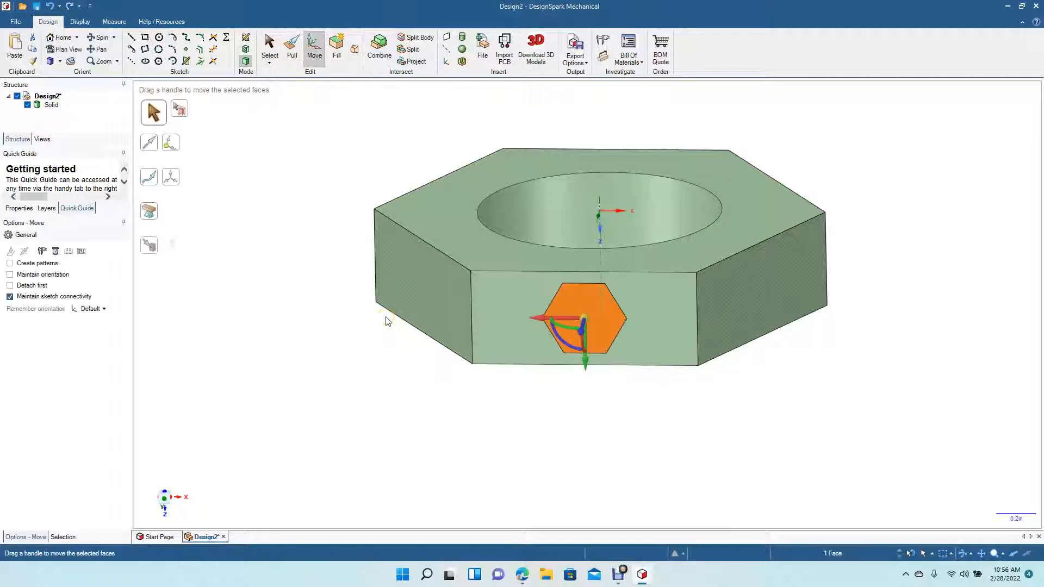
# Try pulling the small hexagonal face outward about 0.59 in, and undo the pull
pyautogui.click(292, 48)
pyautogui.moveTo(595, 319); pyautogui.dragTo(580, 351)
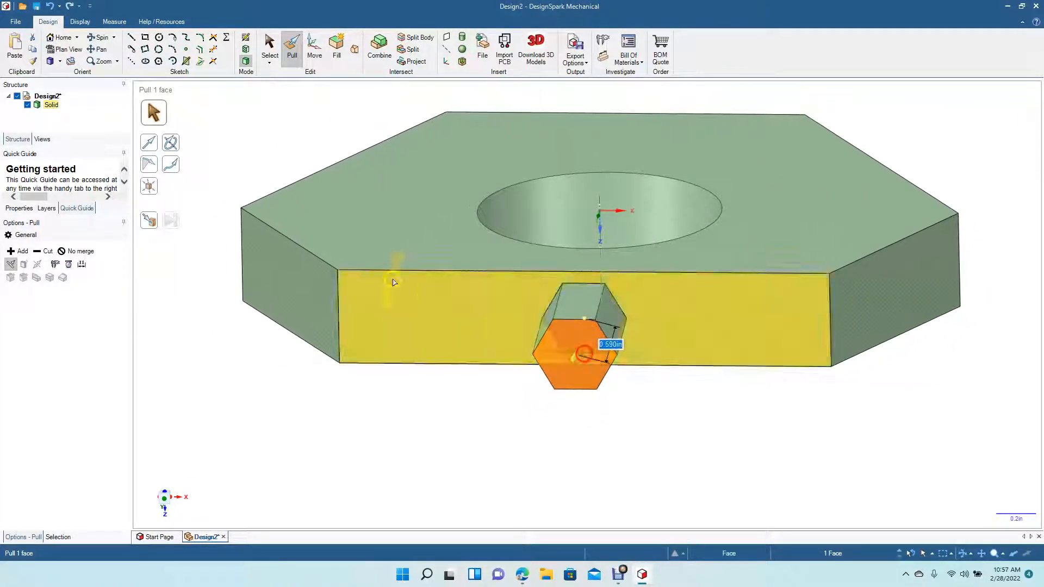
pyautogui.hotkey('ctrl', 'z')
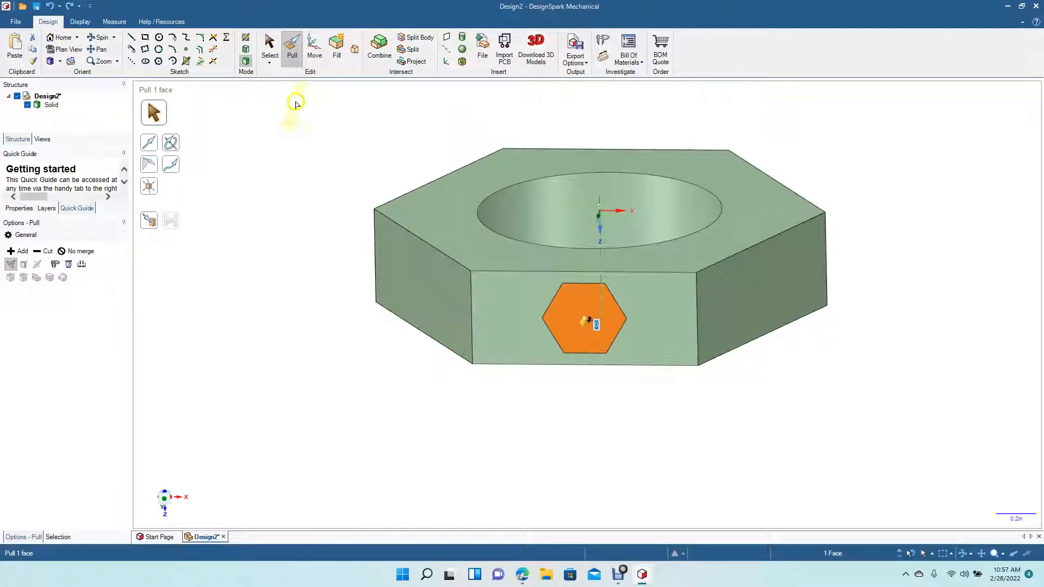
# Delete the small hexagonal face from the nut's side face and clear the selection
pyautogui.click(269, 48)
pyautogui.click(298, 243)
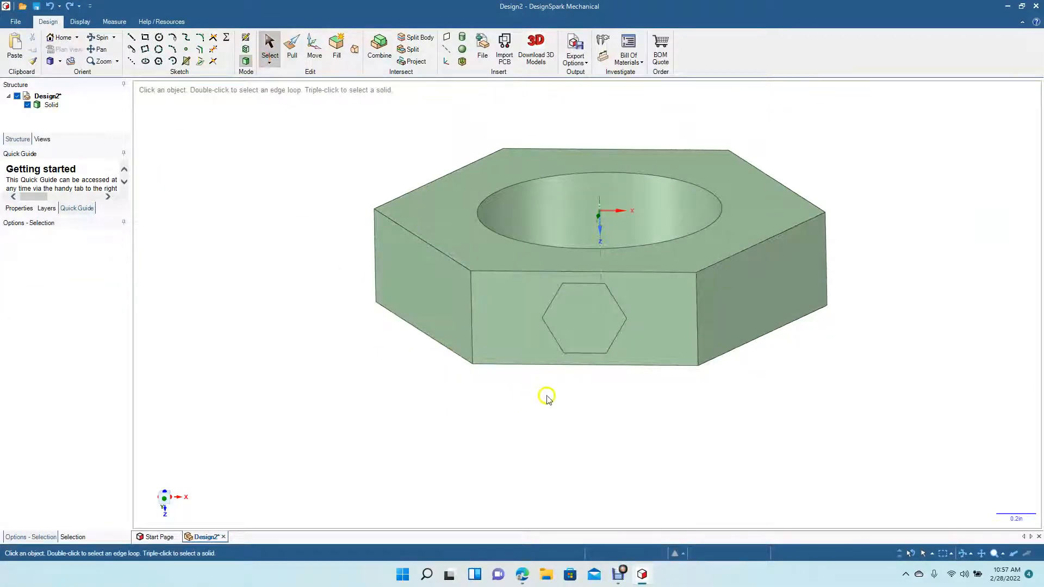
pyautogui.click(582, 331)
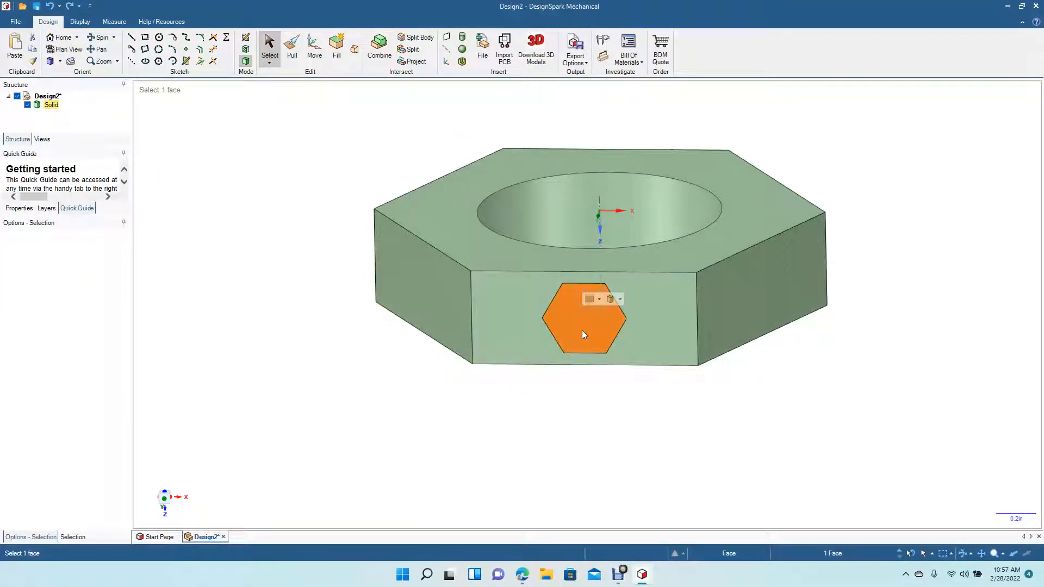
pyautogui.press('Delete')
pyautogui.click(292, 48)
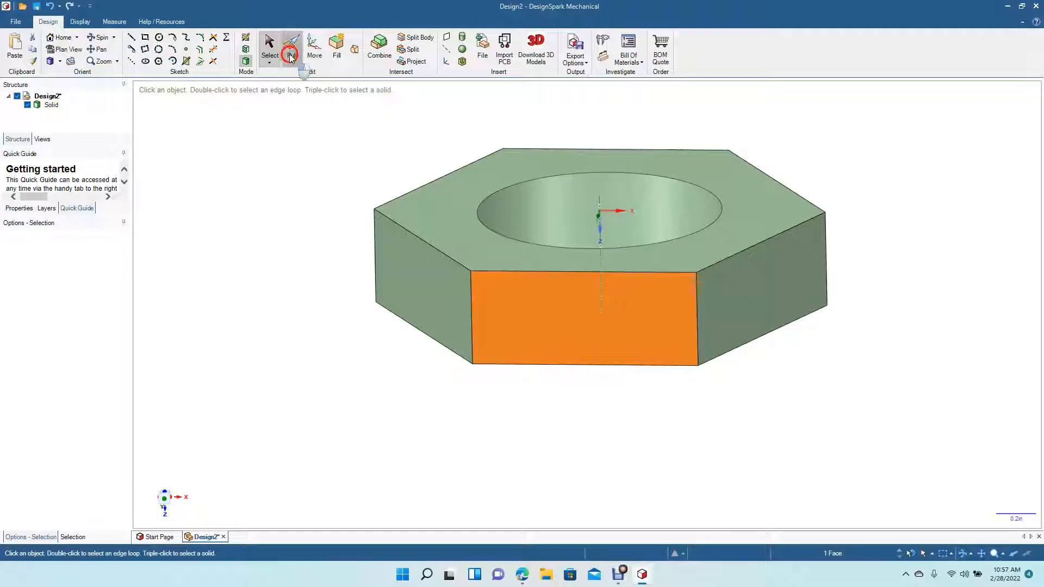
pyautogui.click(477, 333)
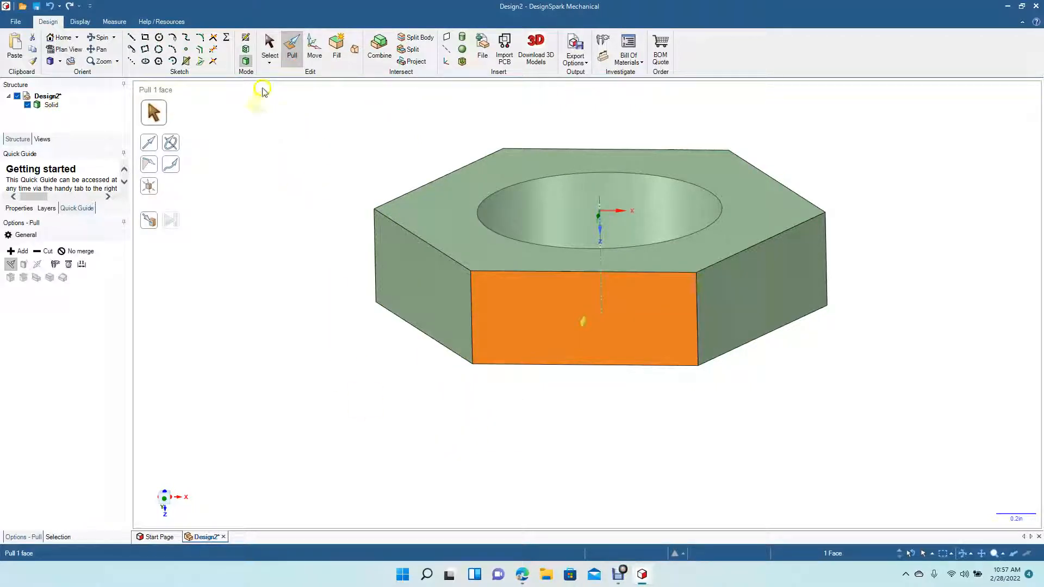
pyautogui.click(270, 47)
pyautogui.click(288, 220)
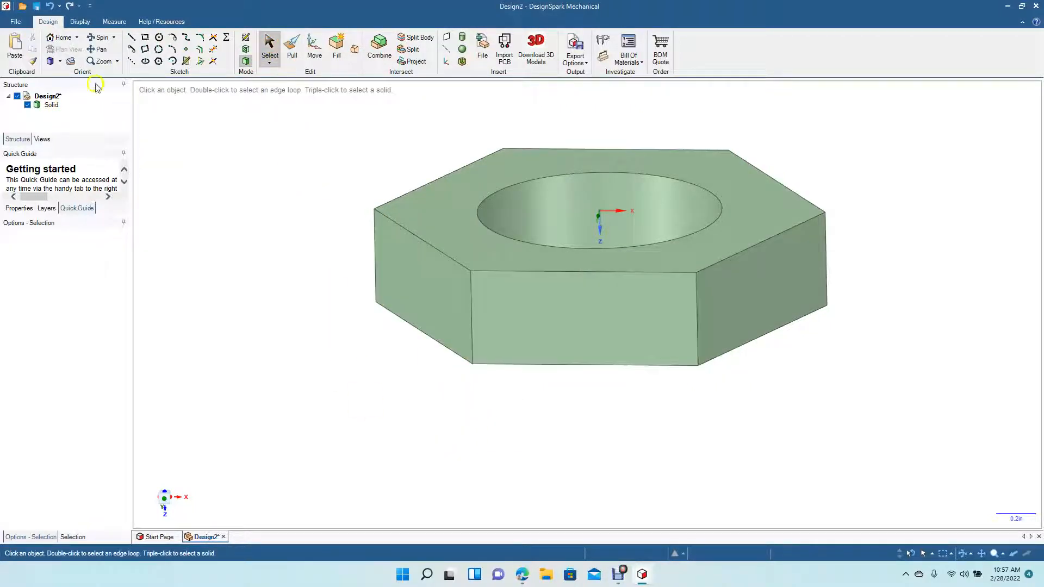
# Start a polygon sketch on the nut's side face, seen square-on in plan view
pyautogui.click(103, 37)
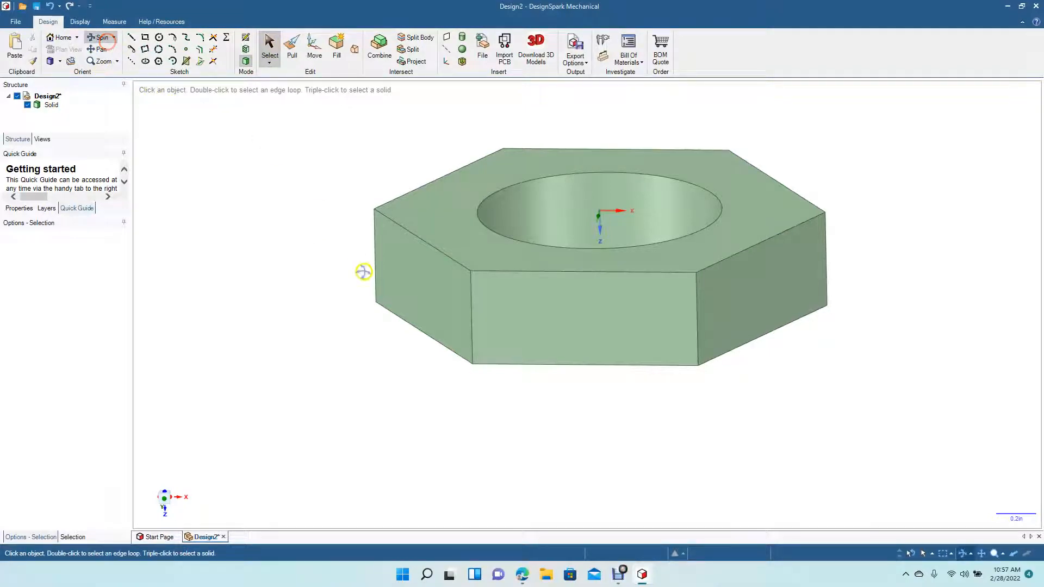
pyautogui.moveTo(361, 276); pyautogui.dragTo(361, 239)
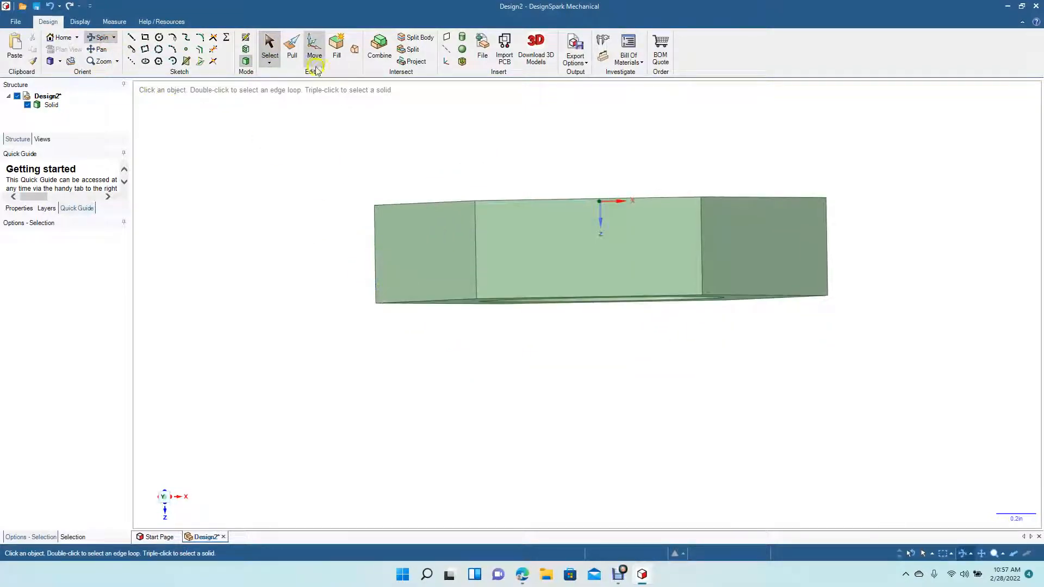
pyautogui.click(270, 49)
pyautogui.click(521, 238)
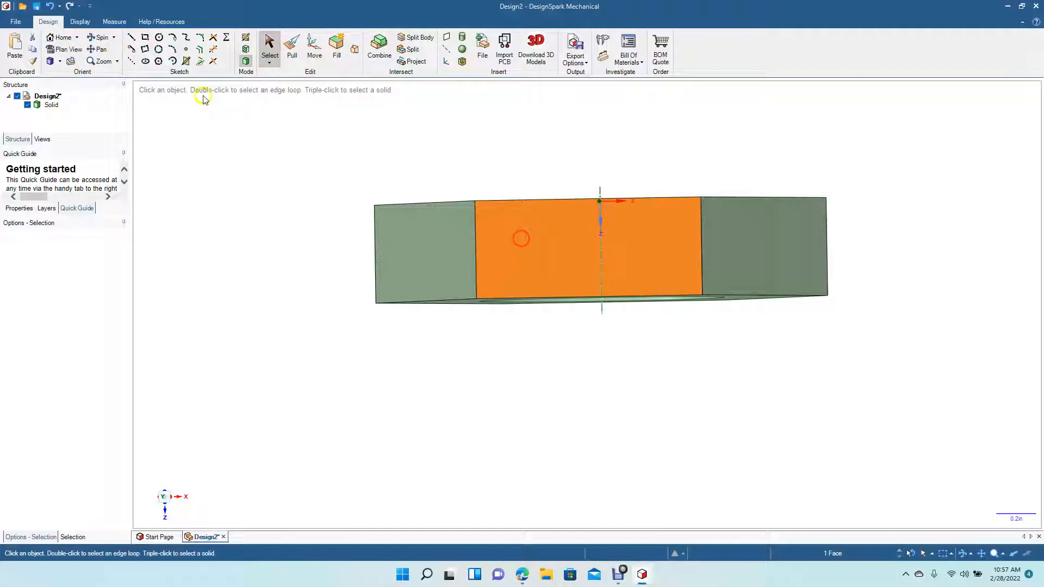
pyautogui.click(66, 49)
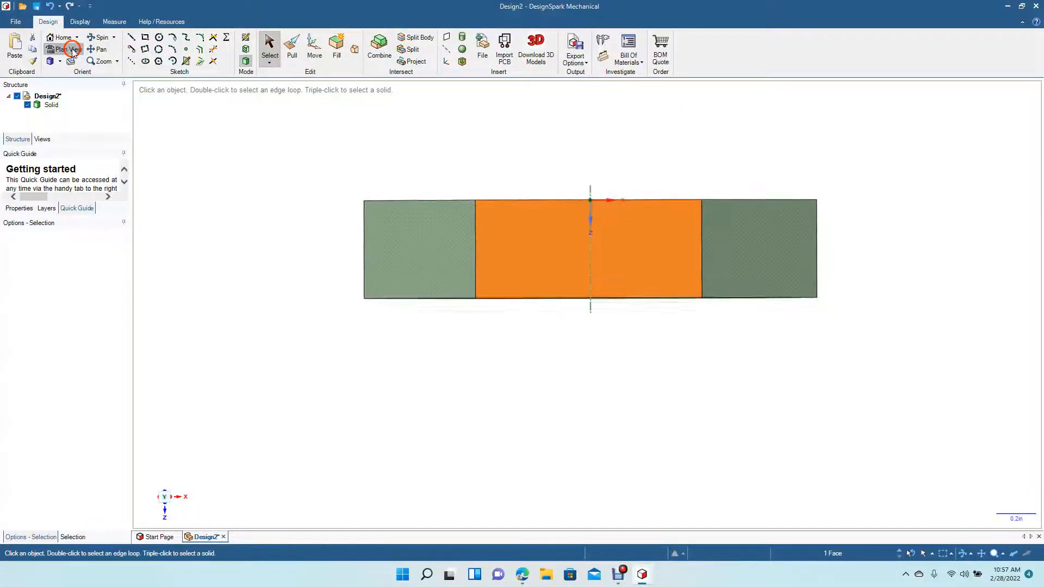
pyautogui.click(159, 62)
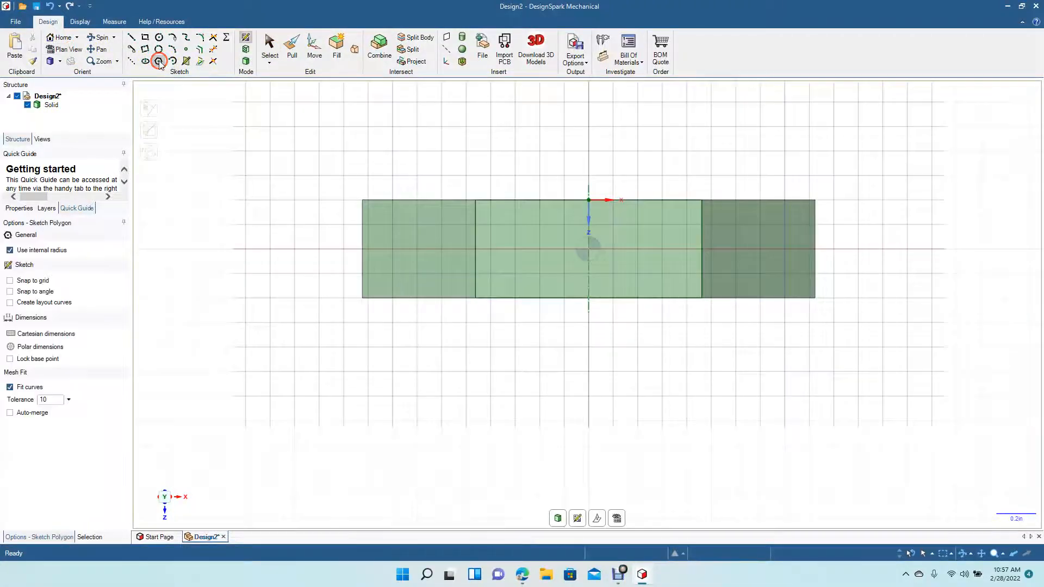
# Try sketching a hexagon 0.375 in across from the centre of the side face, and undo it
pyautogui.click(589, 249)
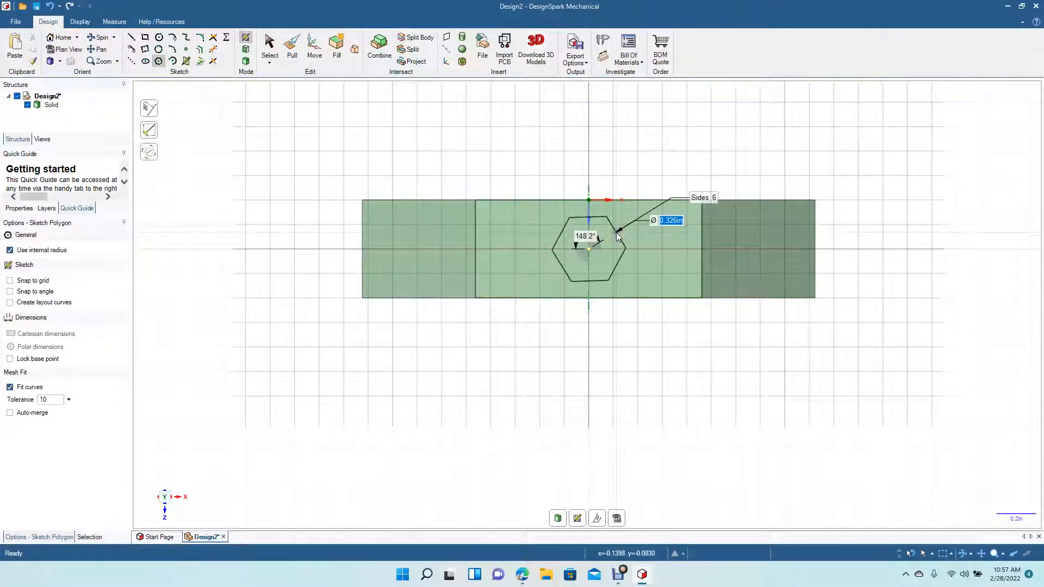
pyautogui.press('BackSpace')
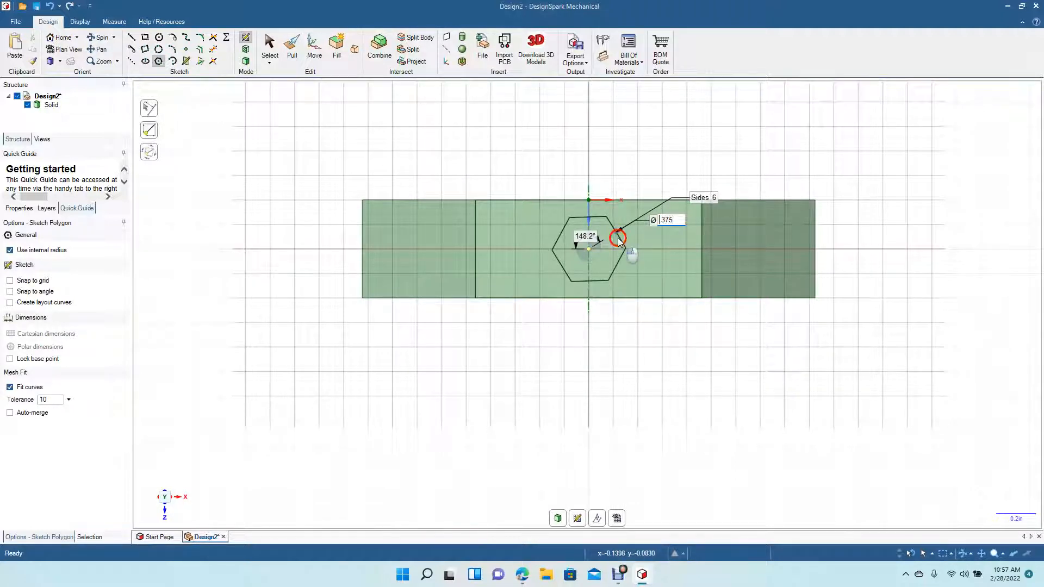
pyautogui.click(620, 234)
pyautogui.hotkey('ctrl', 'z')
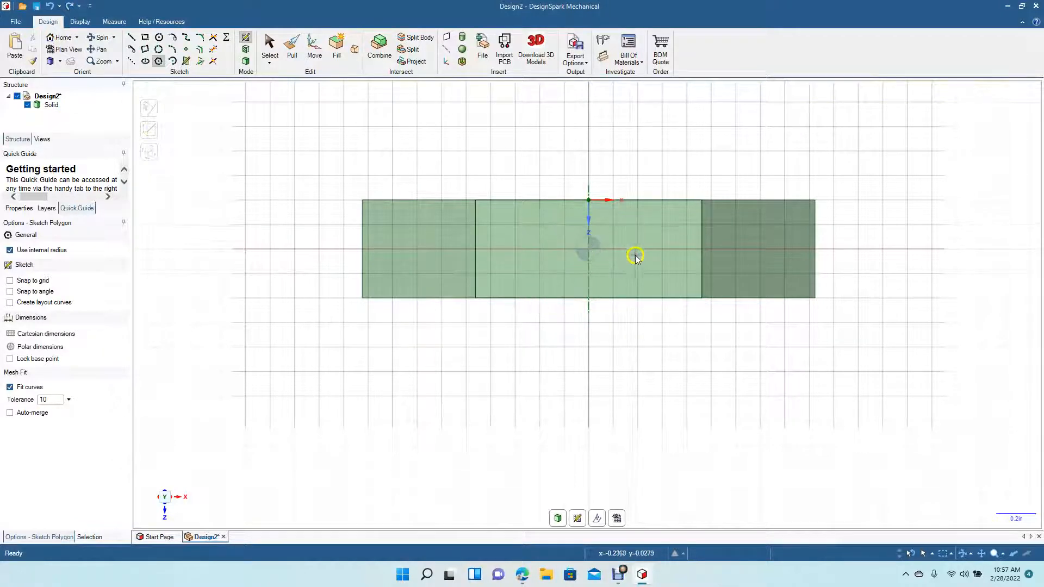
# Sketch a hexagon 0.375 in across, with level upper and lower edges, centred on the nut's side face
pyautogui.click(588, 249)
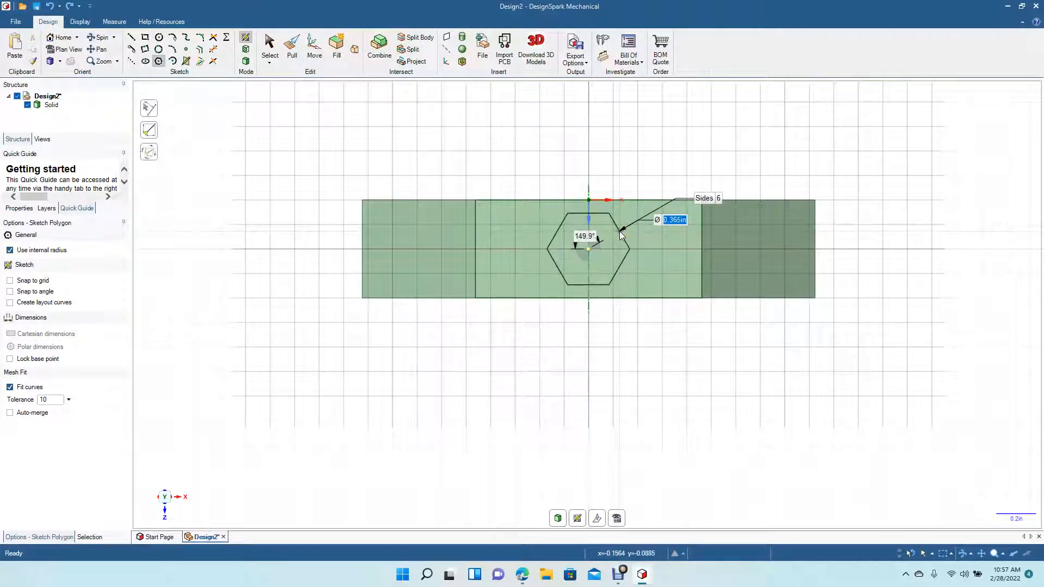
pyautogui.press('BackSpace')
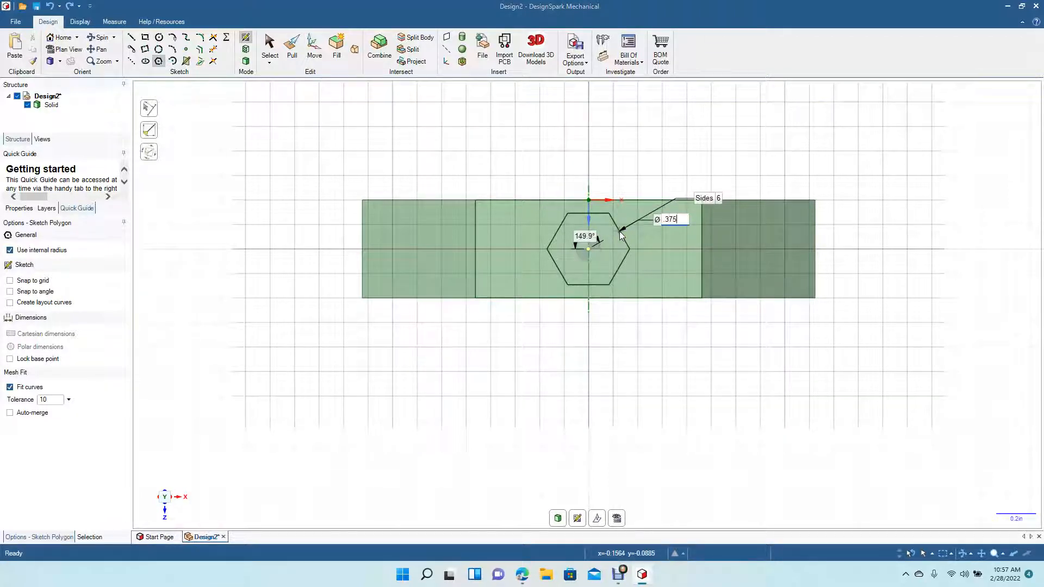
pyautogui.write('.375')
pyautogui.press('Return')
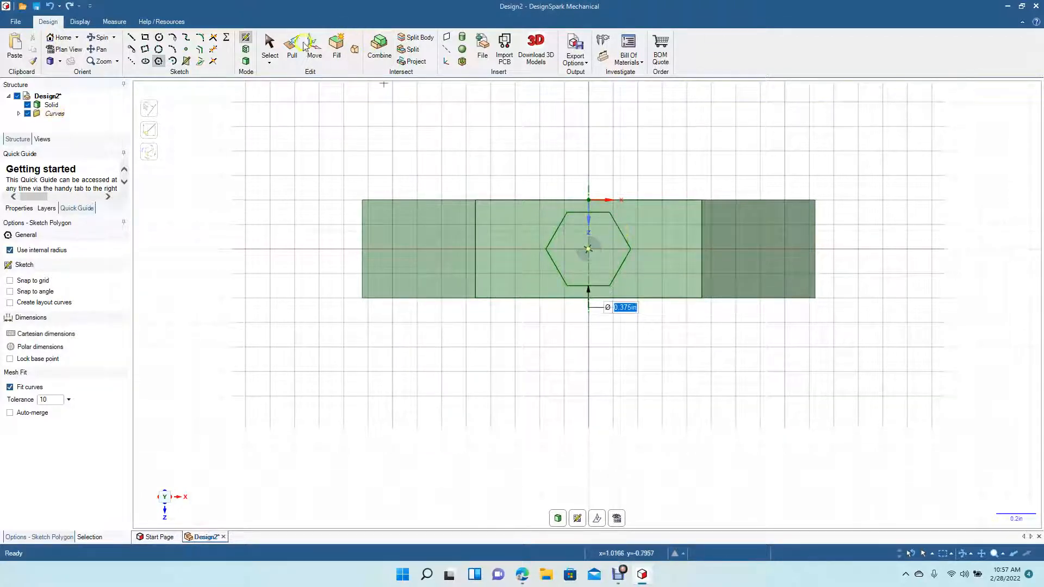
pyautogui.click(270, 48)
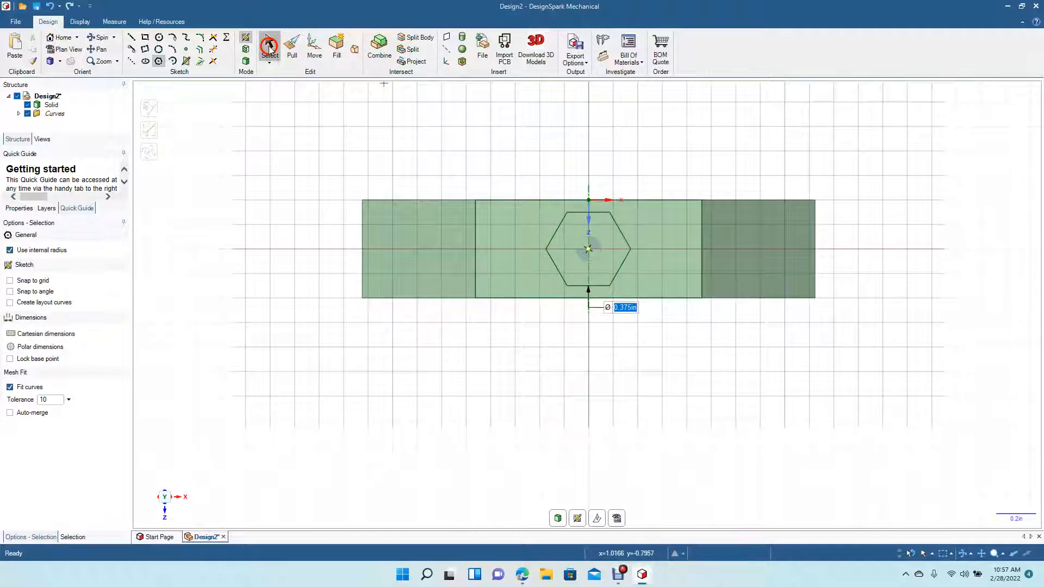
# Try pulling the redrawn hexagonal face outward from the nut's side, and undo the pull
pyautogui.click(108, 39)
pyautogui.moveTo(247, 140); pyautogui.dragTo(238, 158)
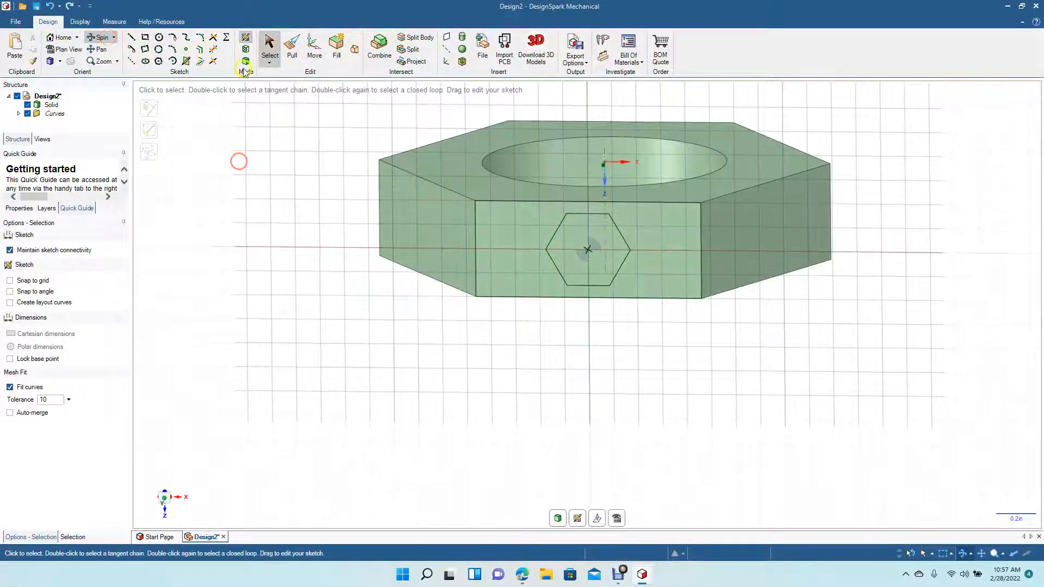
pyautogui.click(292, 47)
pyautogui.click(579, 269)
pyautogui.moveTo(574, 268); pyautogui.dragTo(564, 296)
pyautogui.click(588, 387)
pyautogui.hotkey('ctrl', 'z')
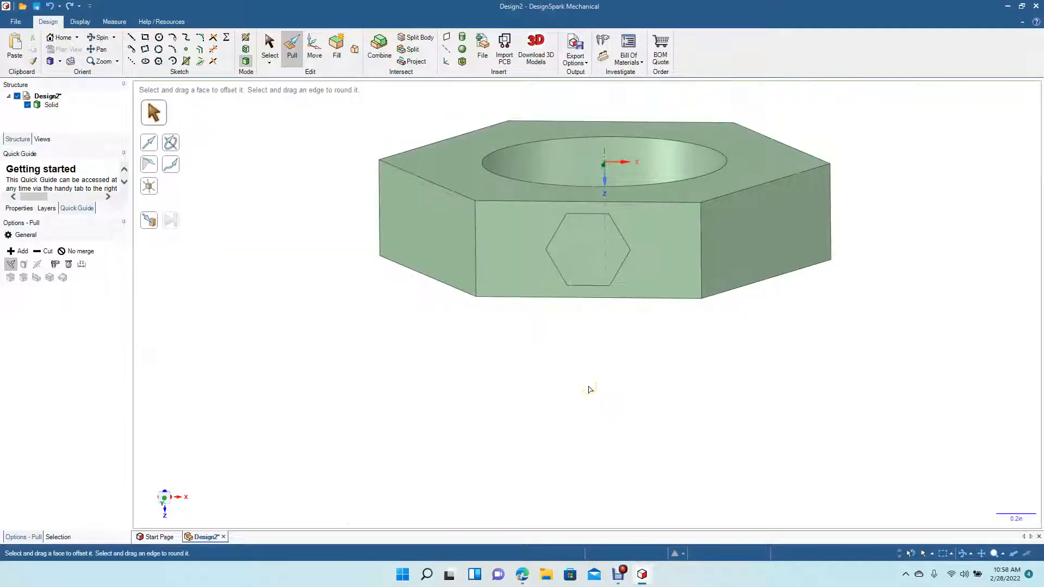
# Move the small hexagonal face out of the nut's side face as a separate surface in front of the nut
pyautogui.click(268, 46)
pyautogui.click(576, 245)
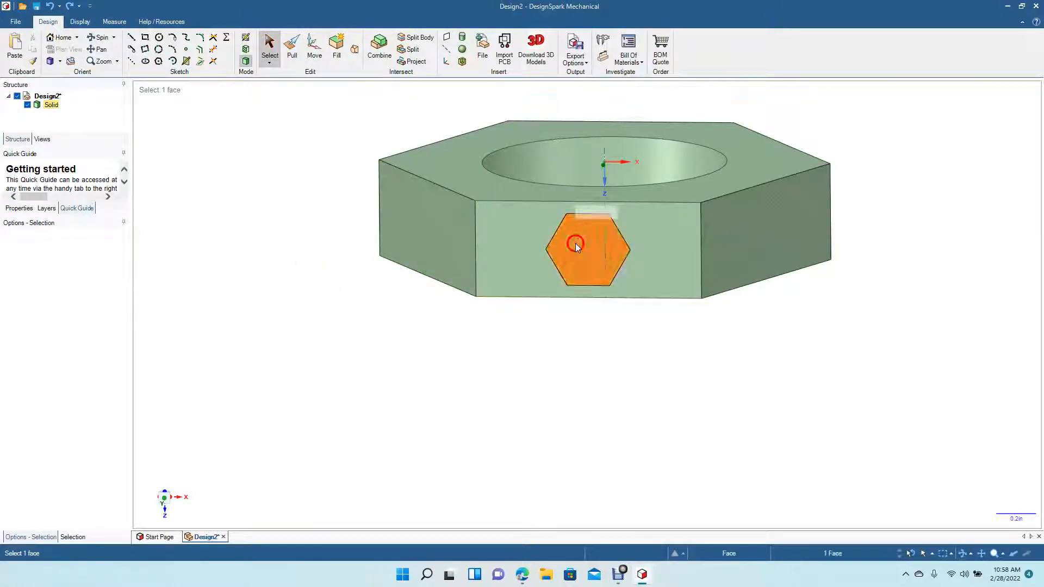
pyautogui.click(315, 53)
pyautogui.moveTo(587, 262); pyautogui.dragTo(558, 323)
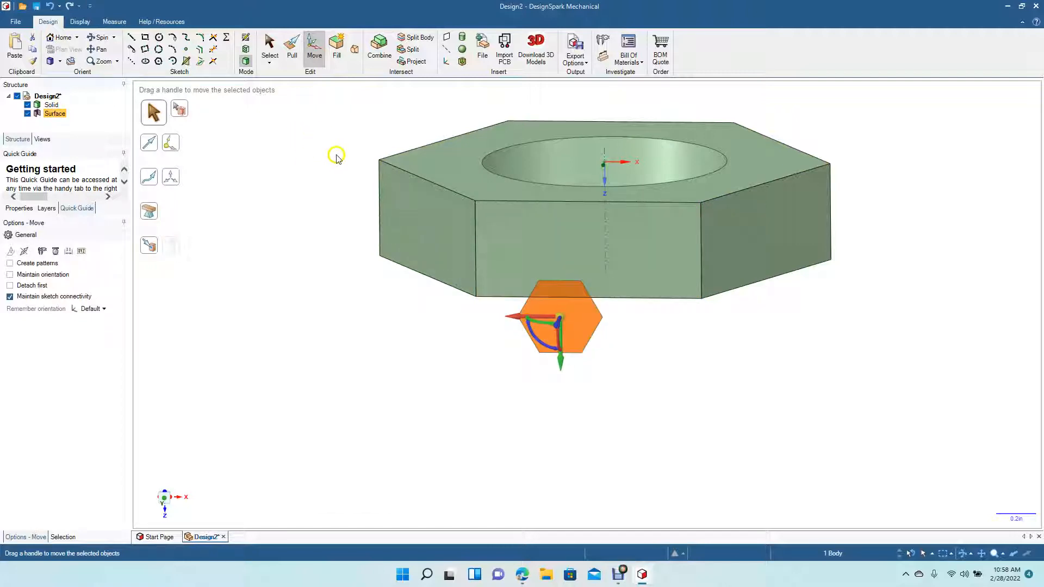
# Undo the last move of the small hexagonal face, then try moving it outward freely again and undo that too
pyautogui.hotkey('ctrl', 'z')
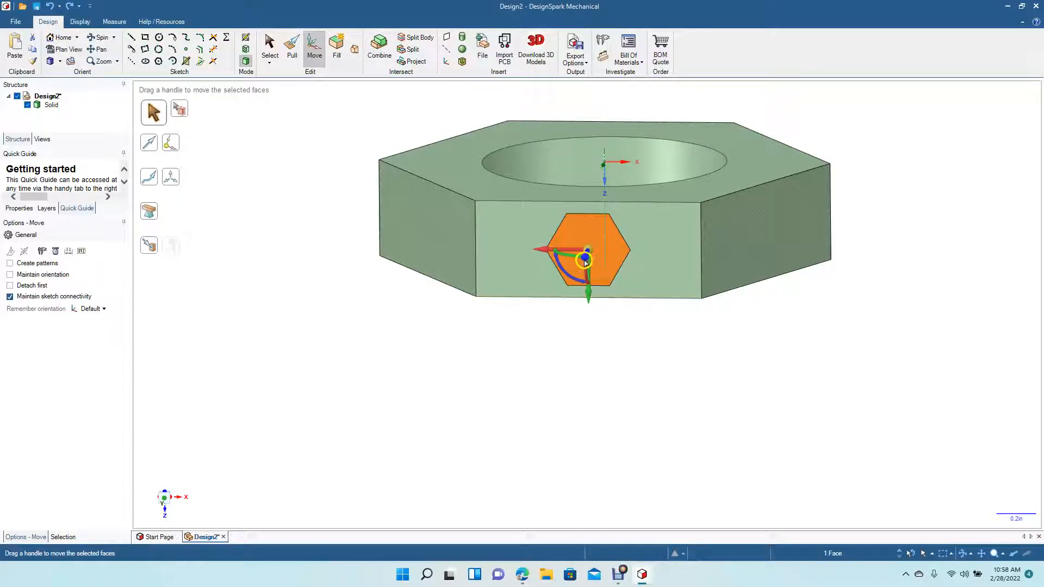
pyautogui.moveTo(586, 263); pyautogui.dragTo(560, 300)
pyautogui.hotkey('ctrl', 'z')
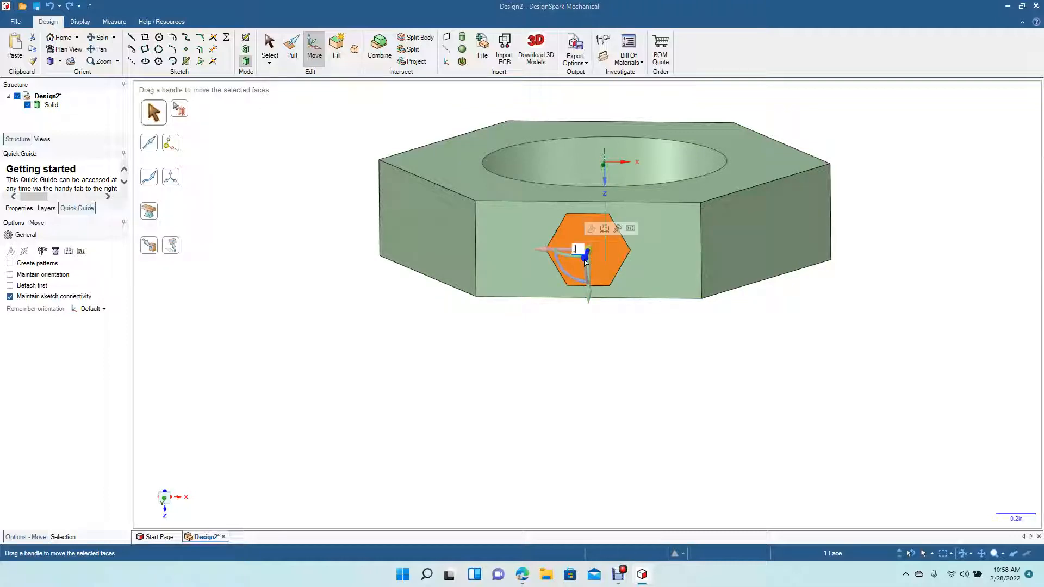
# Move the small hexagonal face 0.75 in straight out from the nut's side face as a separate surface
pyautogui.moveTo(585, 262); pyautogui.dragTo(572, 292)
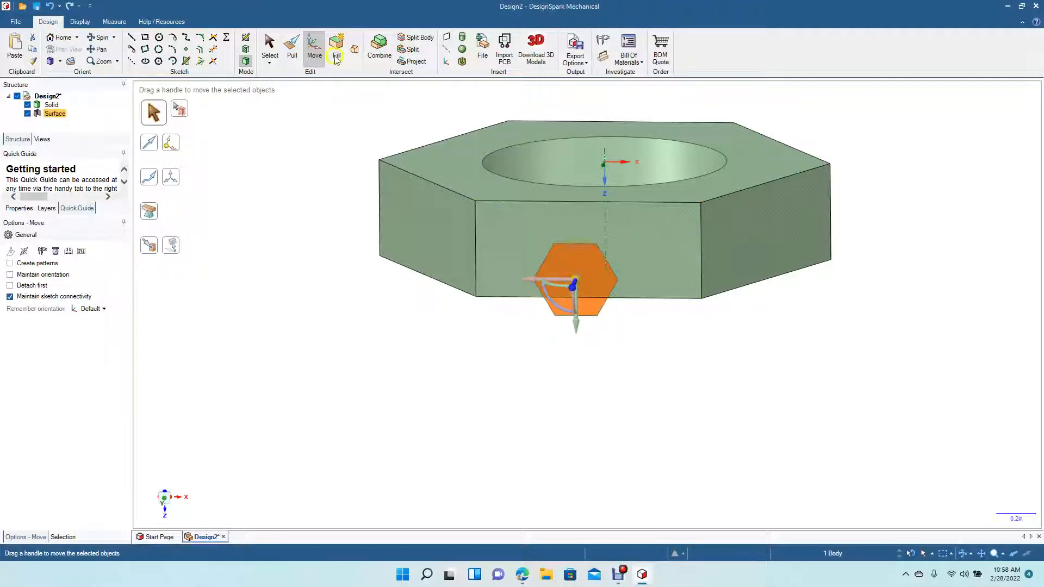
pyautogui.click(270, 46)
pyautogui.click(282, 294)
# Try pulling the detached hexagonal surface freely with the Pull tool, and undo the pull
pyautogui.click(562, 295)
pyautogui.click(291, 51)
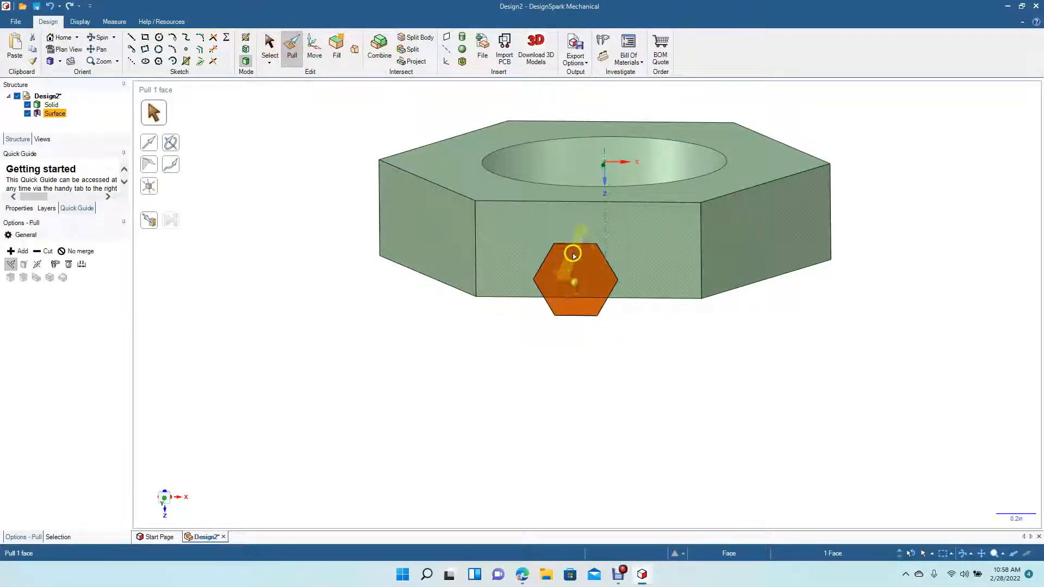
pyautogui.moveTo(578, 279); pyautogui.dragTo(615, 294)
pyautogui.hotkey('ctrl', 'z')
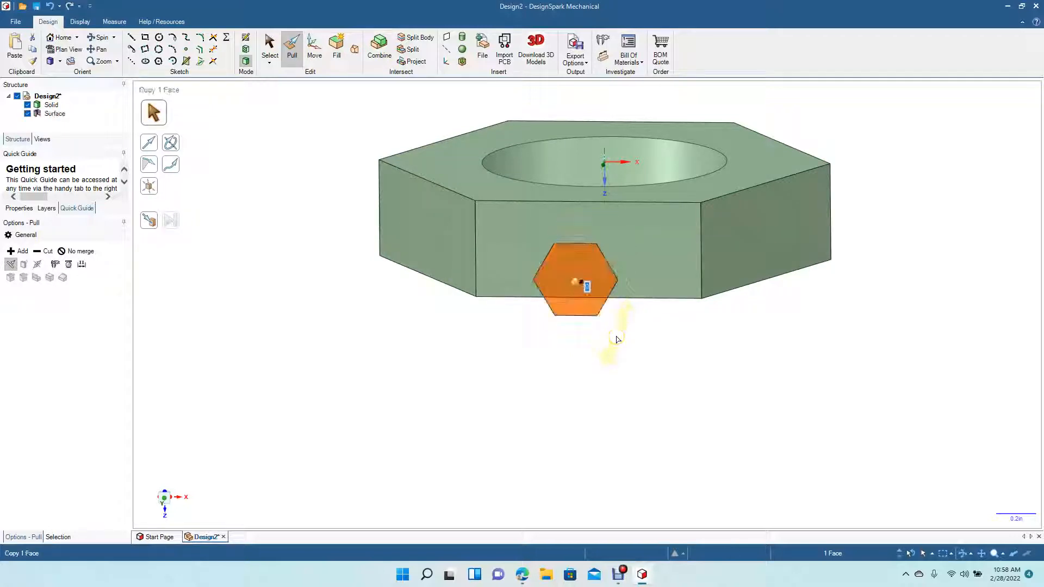
# Extrude the detached hexagonal surface with Pull up to the nut's side face, forming the hexagonal post
pyautogui.click(103, 37)
pyautogui.moveTo(282, 216); pyautogui.dragTo(270, 237)
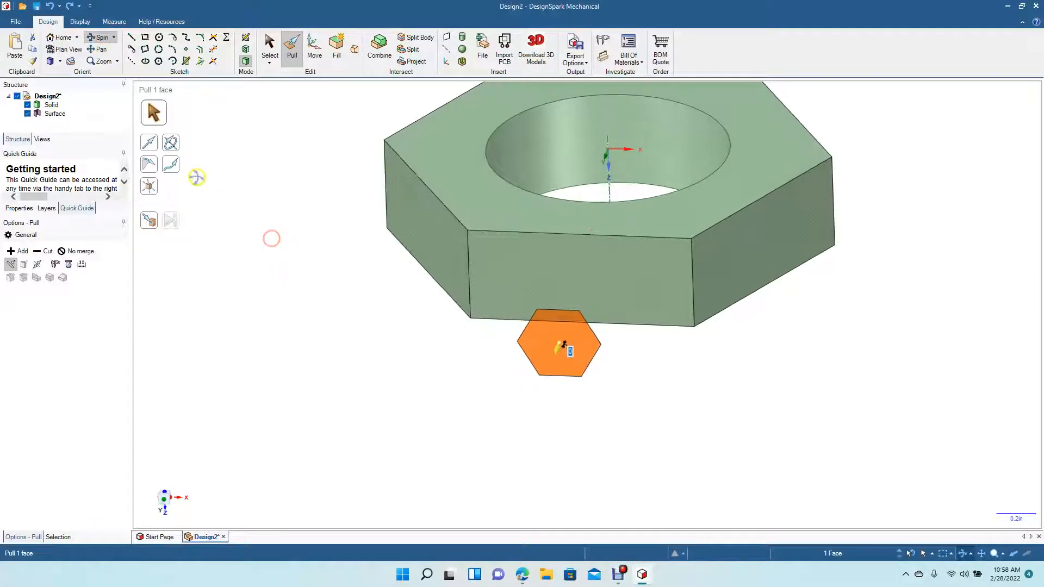
pyautogui.click(290, 50)
pyautogui.click(153, 223)
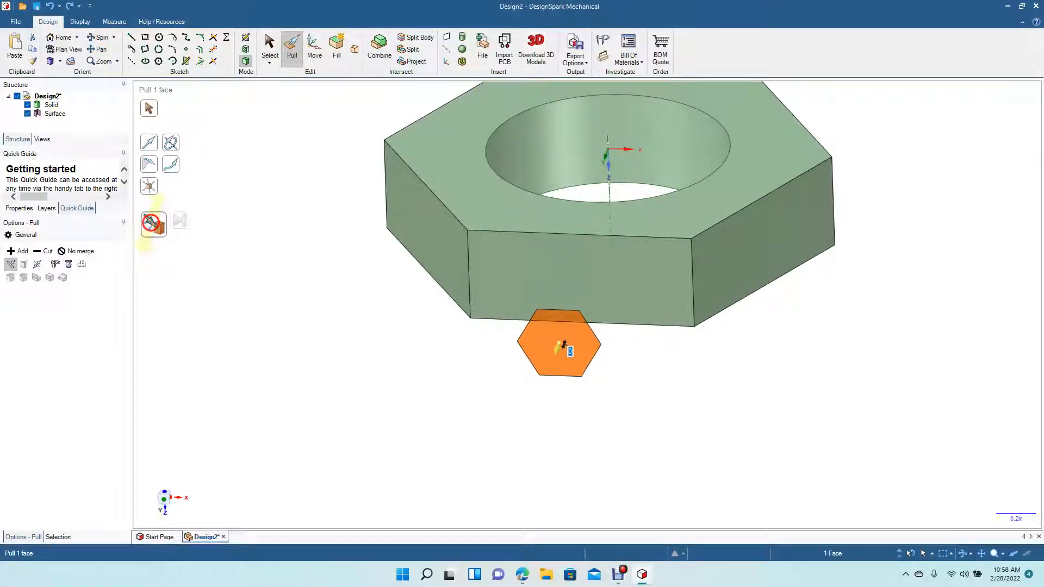
pyautogui.click(541, 274)
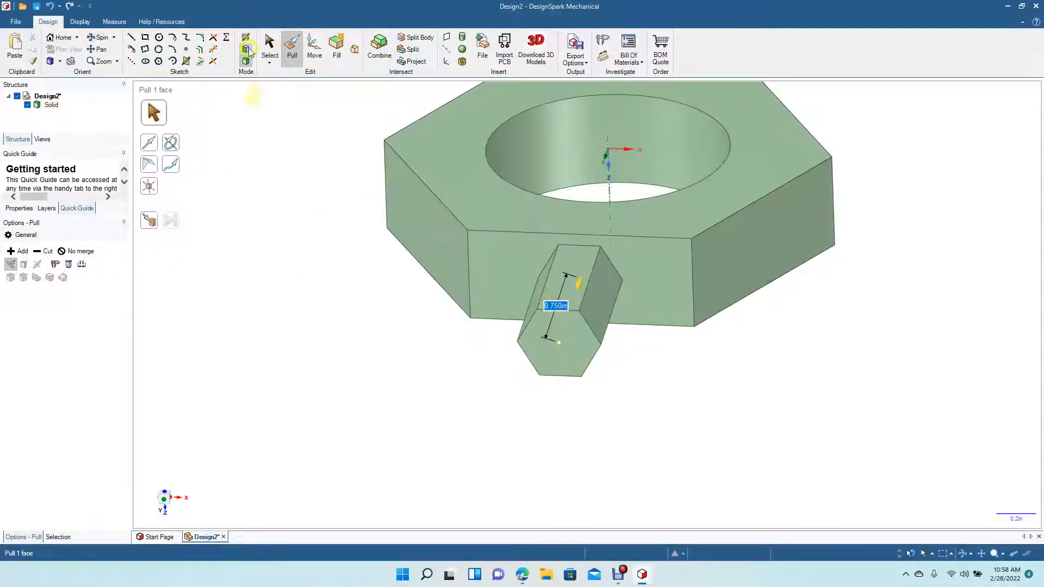
pyautogui.click(275, 44)
pyautogui.click(307, 297)
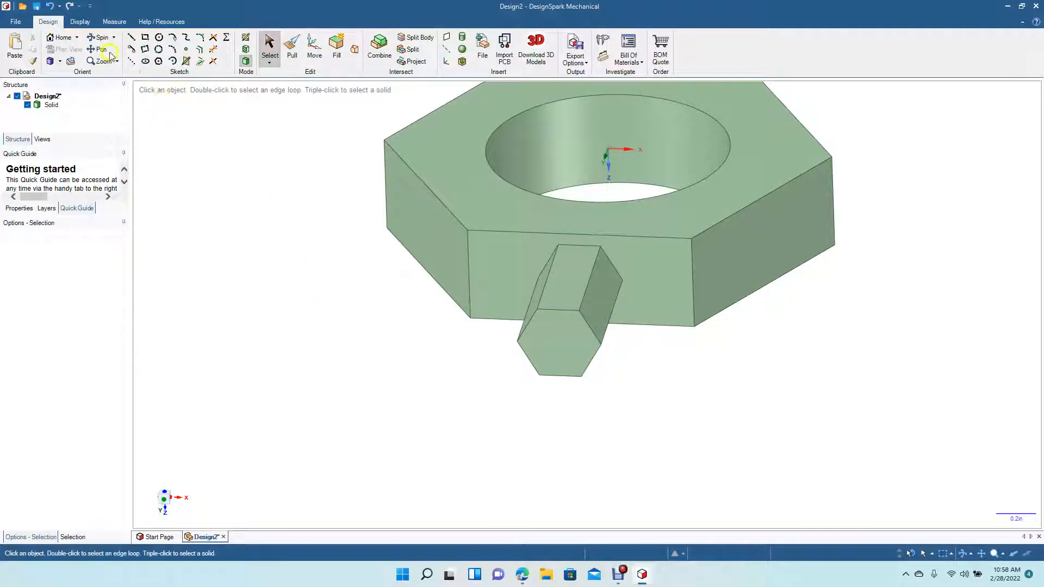
# Sketch a six-sided polygon 0.25 in across, with level upper and lower edges, centred on the side face adjacent to the post
pyautogui.click(98, 37)
pyautogui.moveTo(297, 243); pyautogui.dragTo(422, 222)
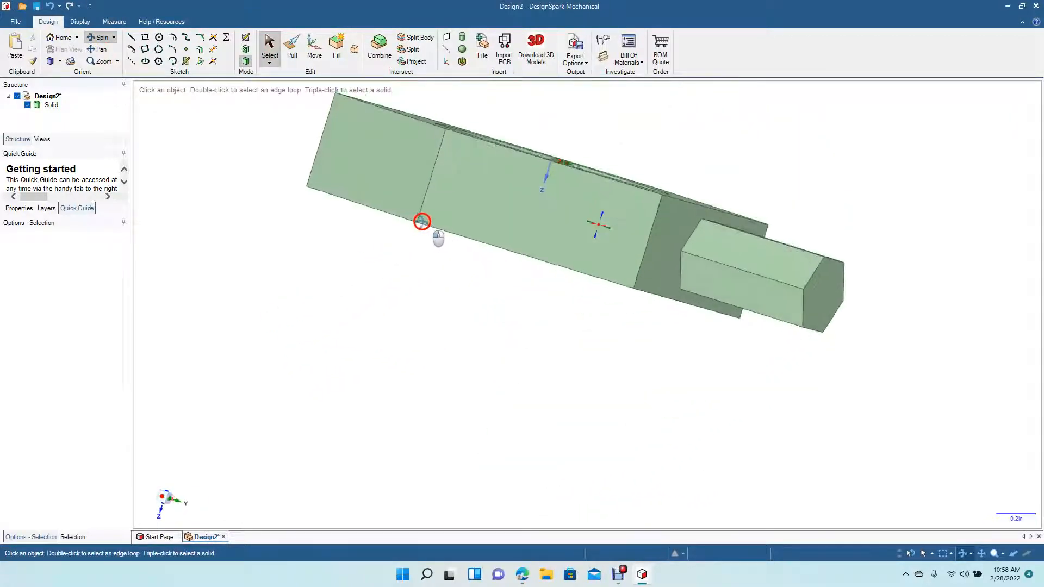
pyautogui.click(269, 46)
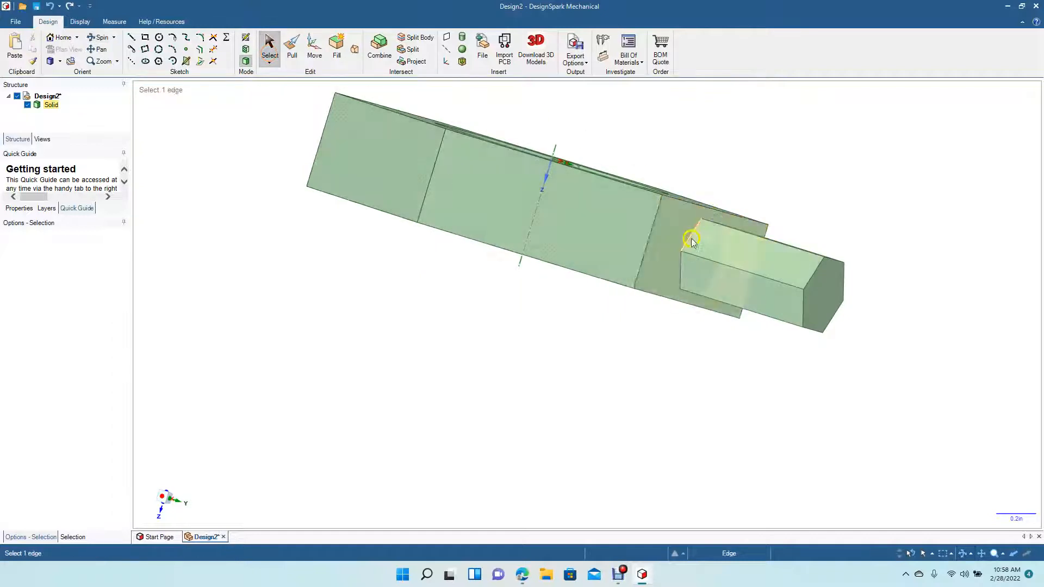
pyautogui.click(514, 173)
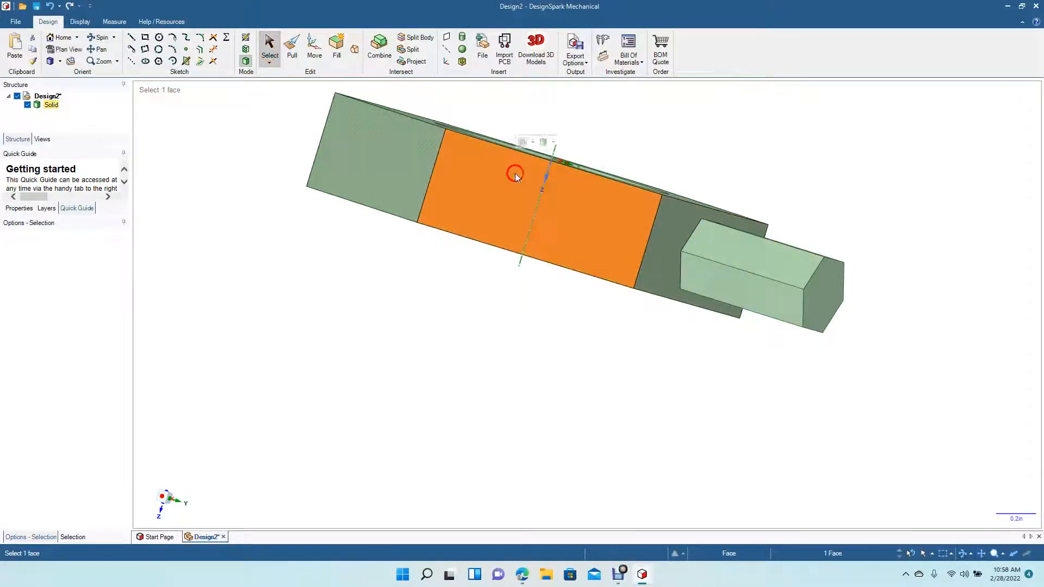
pyautogui.click(72, 51)
pyautogui.click(175, 225)
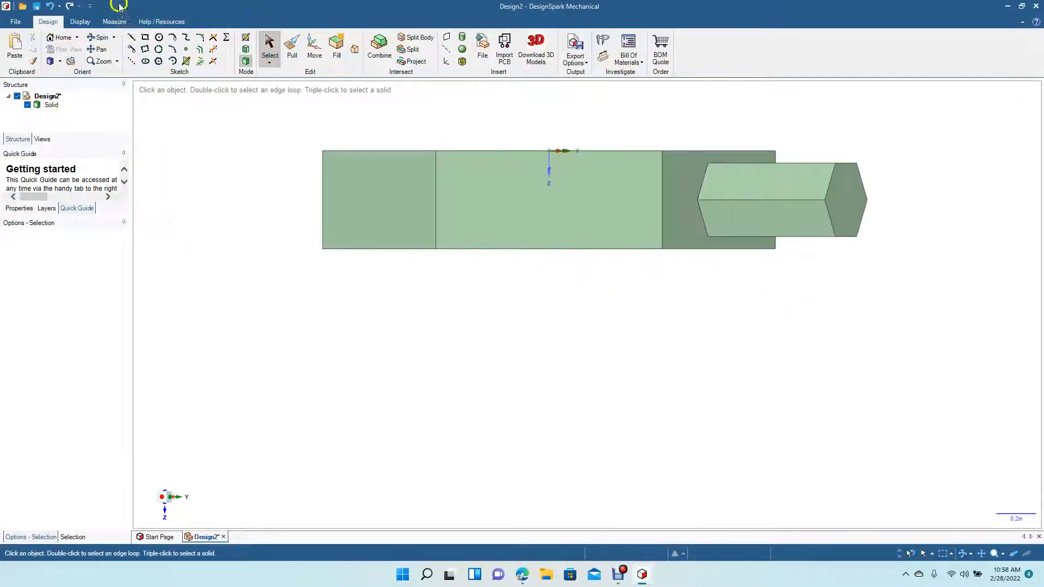
pyautogui.click(160, 62)
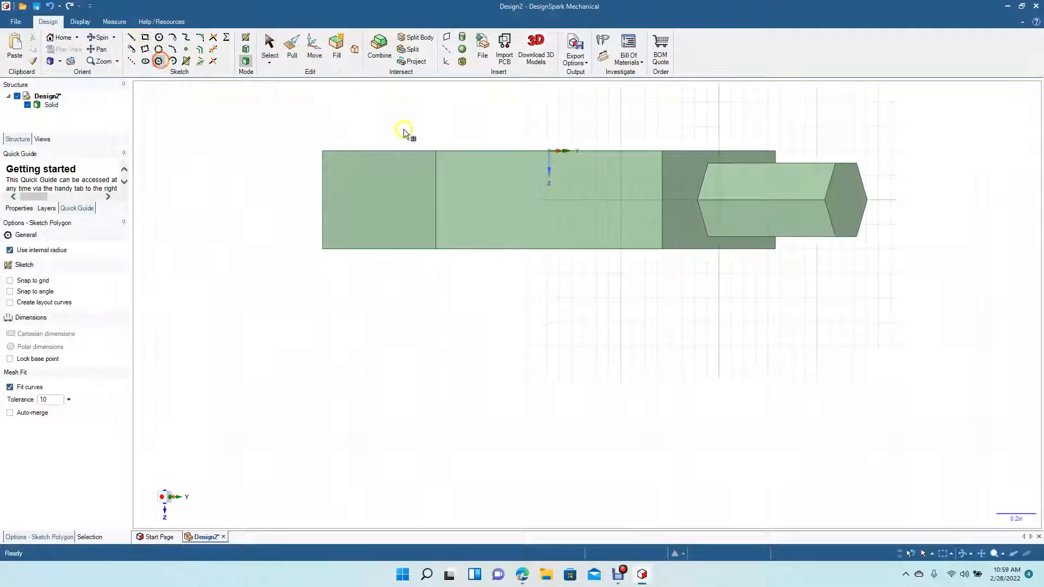
pyautogui.click(549, 201)
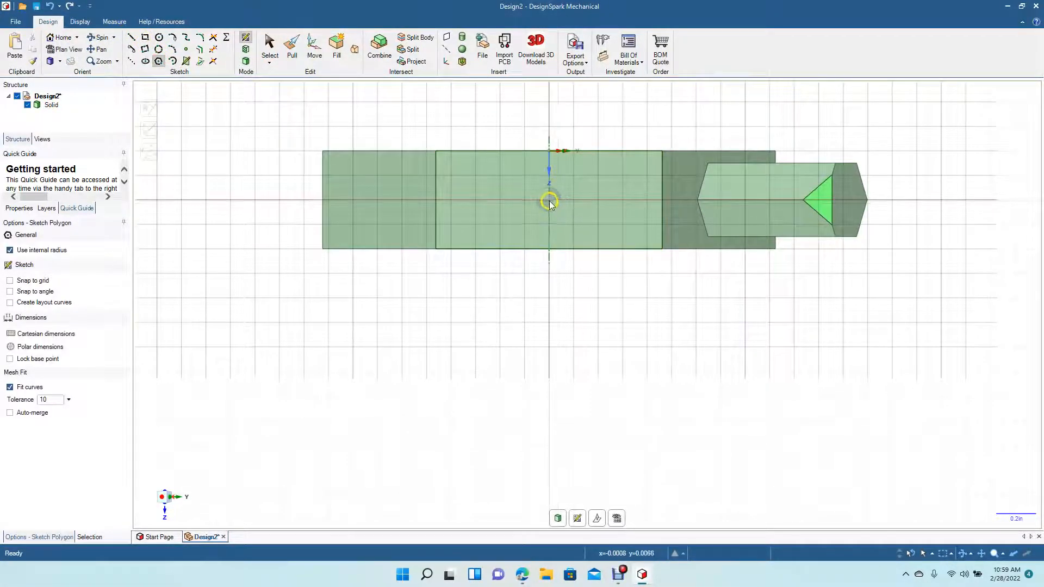
pyautogui.click(549, 201)
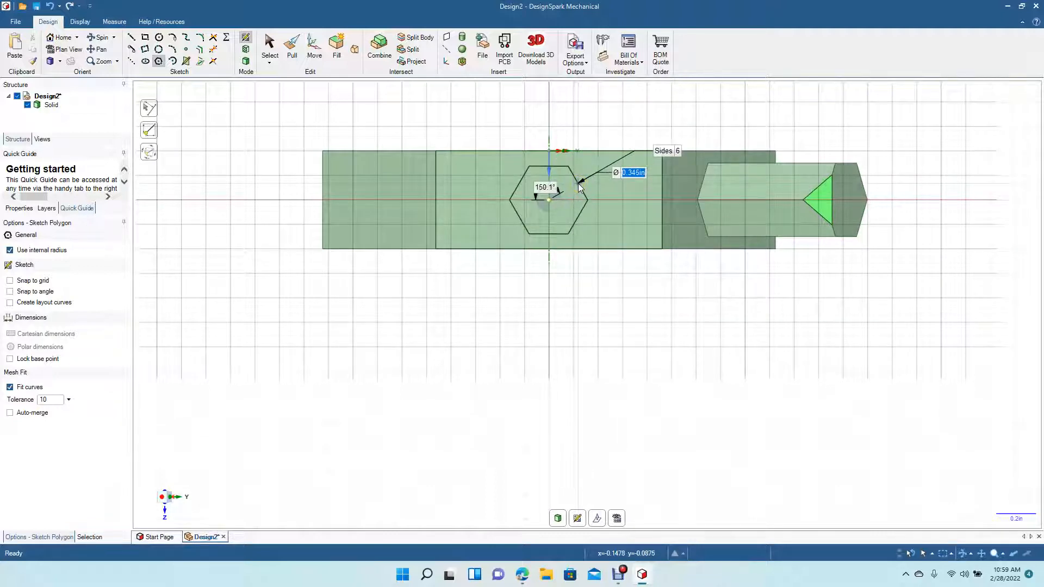
pyautogui.write('.')
pyautogui.click(571, 189)
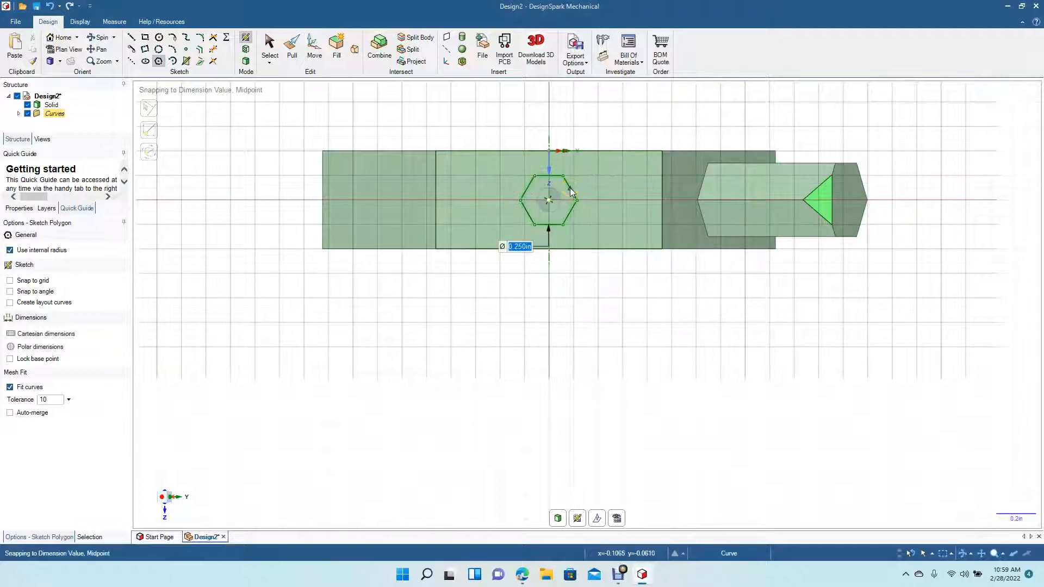
pyautogui.click(270, 44)
pyautogui.click(237, 131)
# Try pulling the 0.25 in hexagonal face directly out of the nut's side, and undo the pull
pyautogui.click(98, 37)
pyautogui.moveTo(238, 246); pyautogui.dragTo(228, 280)
pyautogui.click(292, 47)
pyautogui.moveTo(540, 216); pyautogui.dragTo(524, 228)
pyautogui.hotkey('ctrl', 'z')
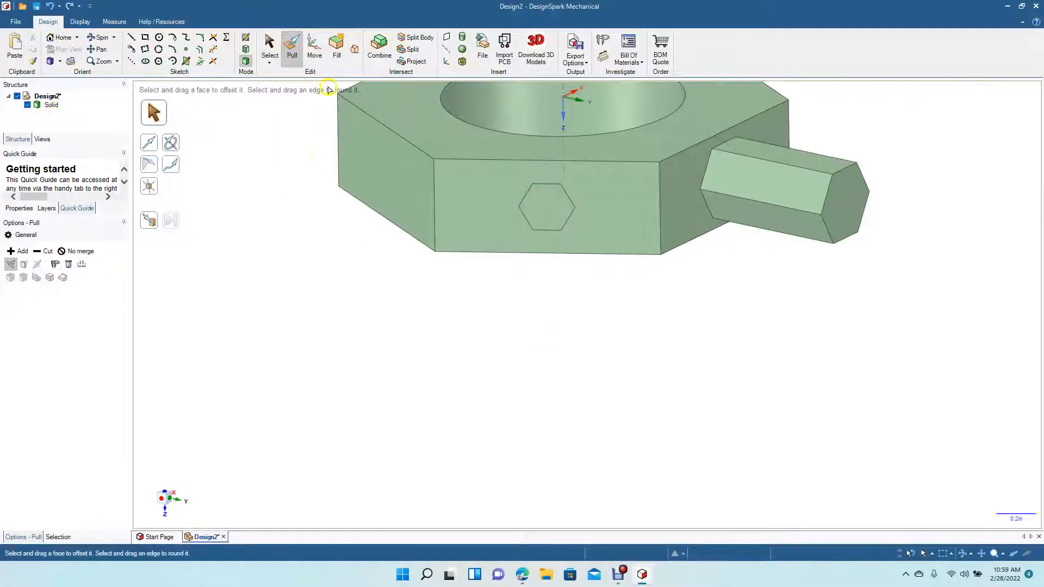
# Move the 0.25 in hexagonal face straight out of the nut's side face as a separate surface
pyautogui.click(269, 46)
pyautogui.click(537, 190)
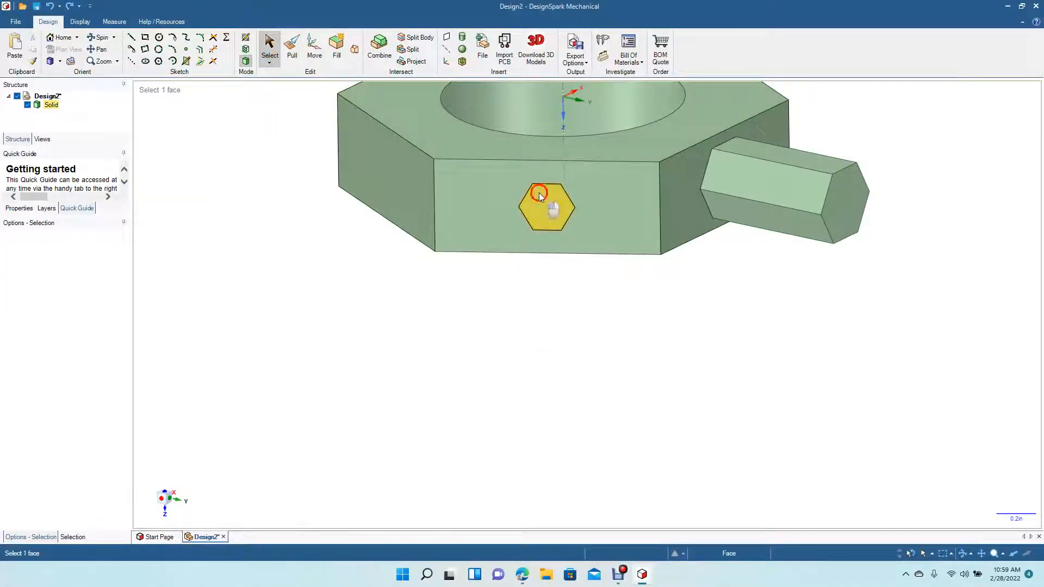
pyautogui.click(314, 48)
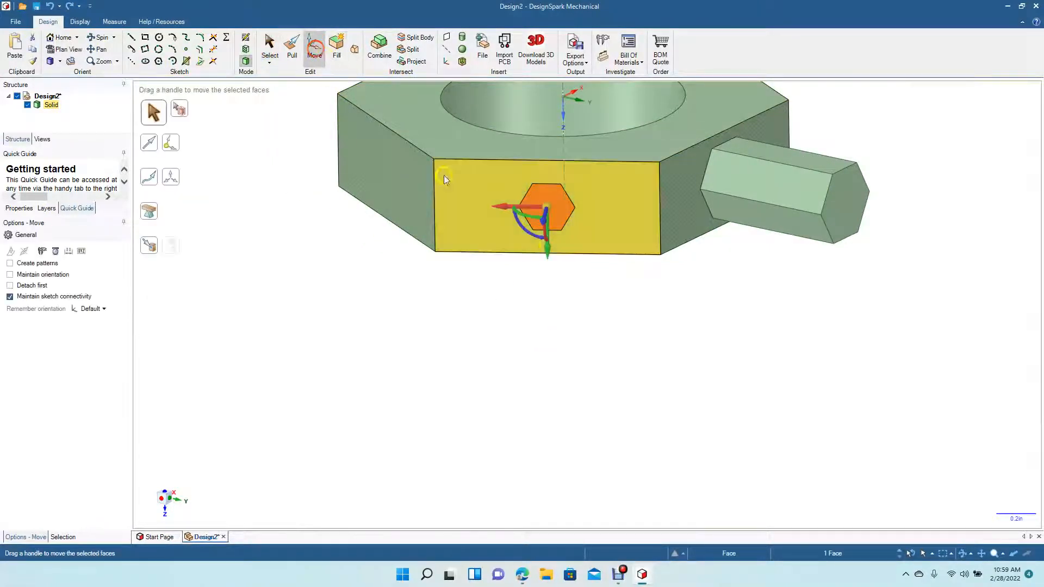
pyautogui.click(544, 223)
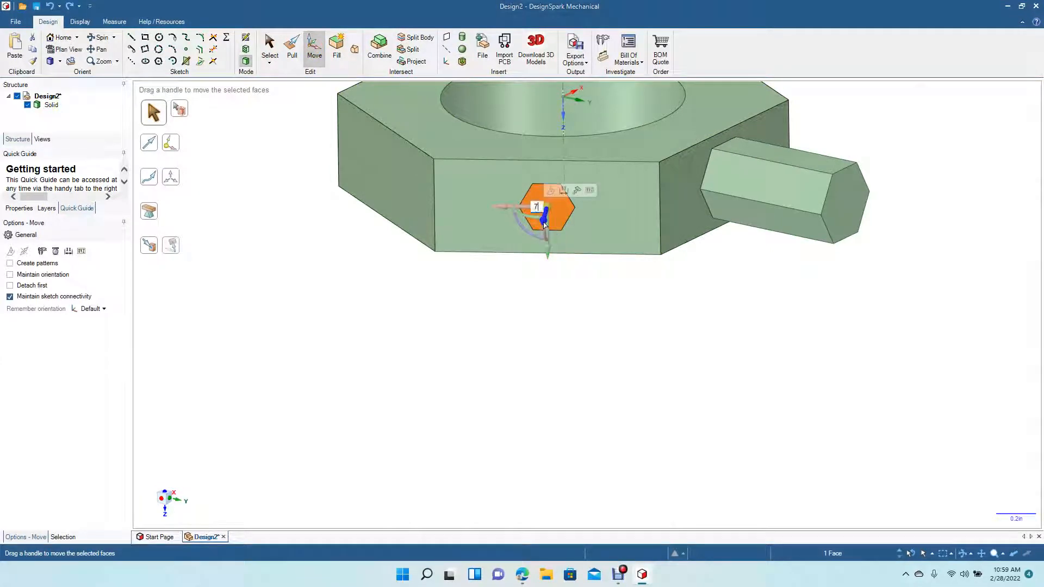
pyautogui.press('Return')
pyautogui.click(272, 52)
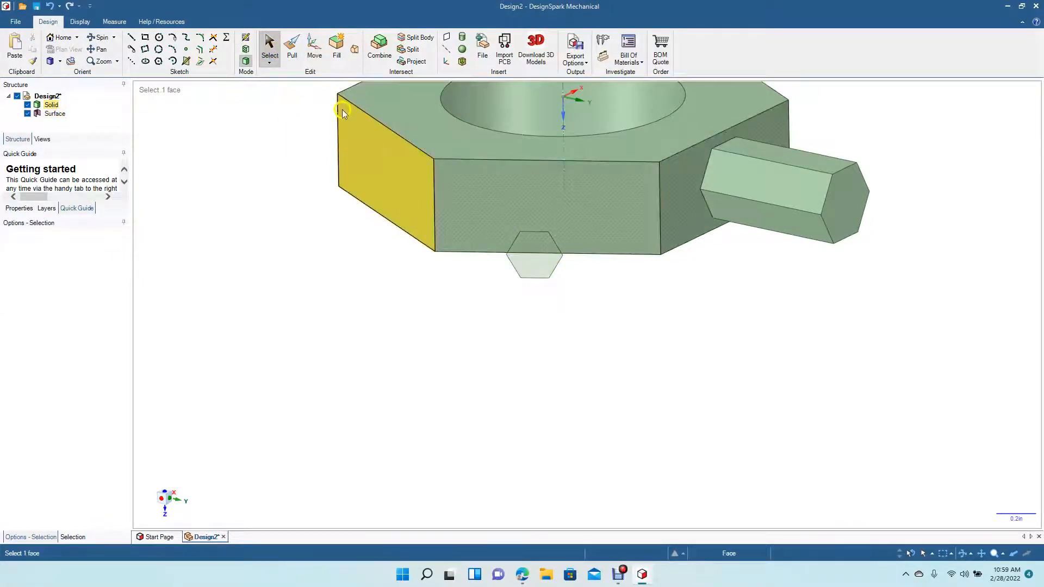
# Extrude the detached 0.25 in hexagonal surface up to the nut's side face, forming the second post
pyautogui.click(291, 48)
pyautogui.click(530, 251)
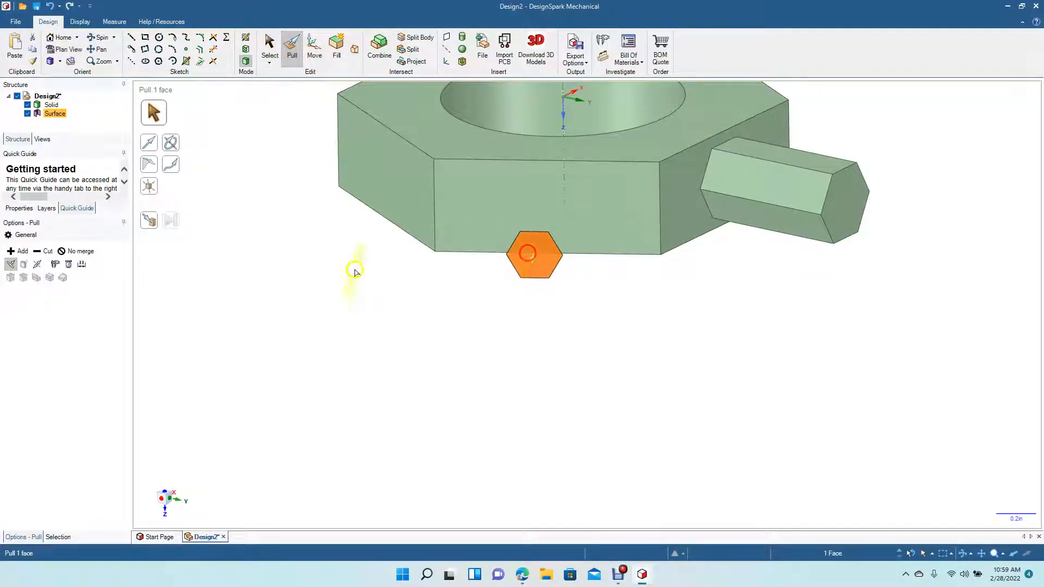
pyautogui.click(151, 223)
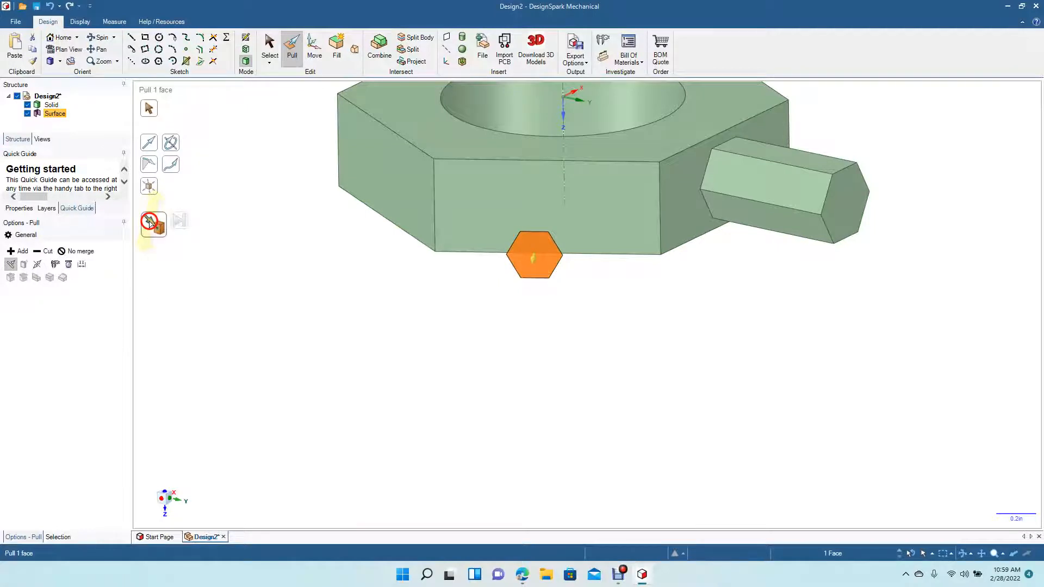
pyautogui.click(533, 206)
pyautogui.click(269, 45)
pyautogui.click(312, 265)
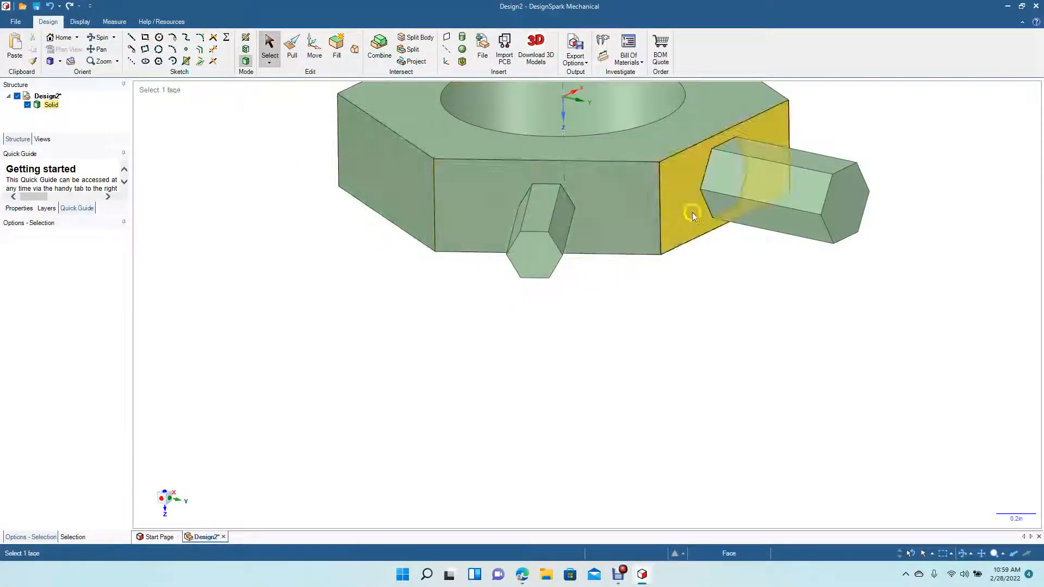
# Sketch a six-sided polygon 0.125 in across, centred on the next blank side face beside the second post
pyautogui.click(99, 37)
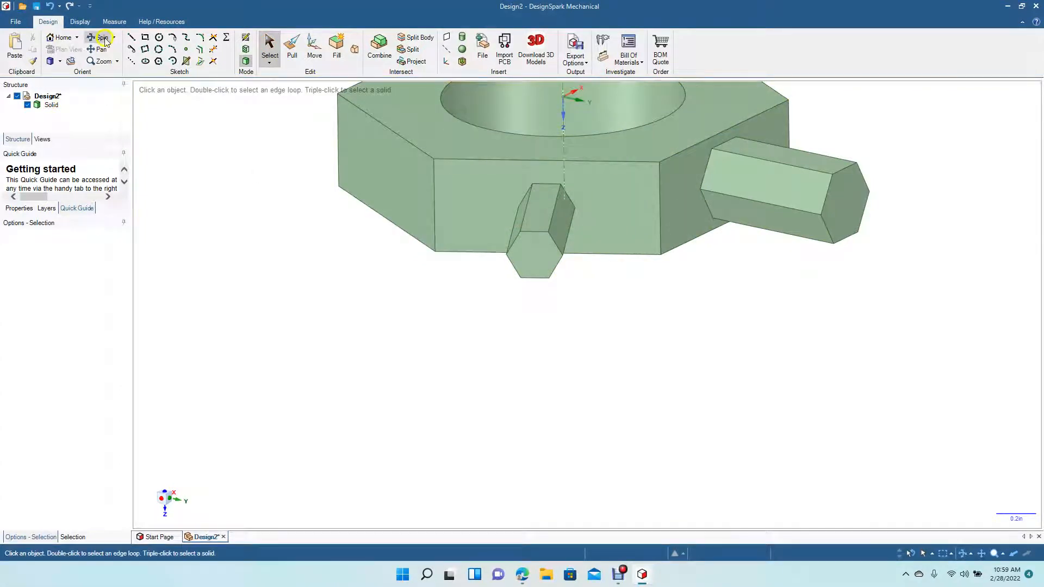
pyautogui.moveTo(324, 265); pyautogui.dragTo(419, 261)
pyautogui.click(270, 46)
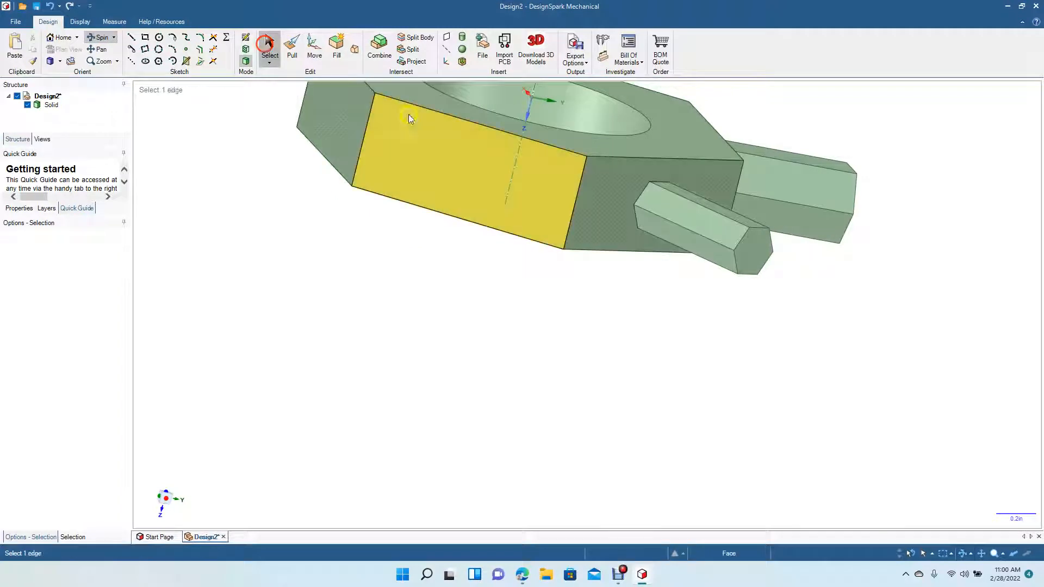
pyautogui.click(471, 174)
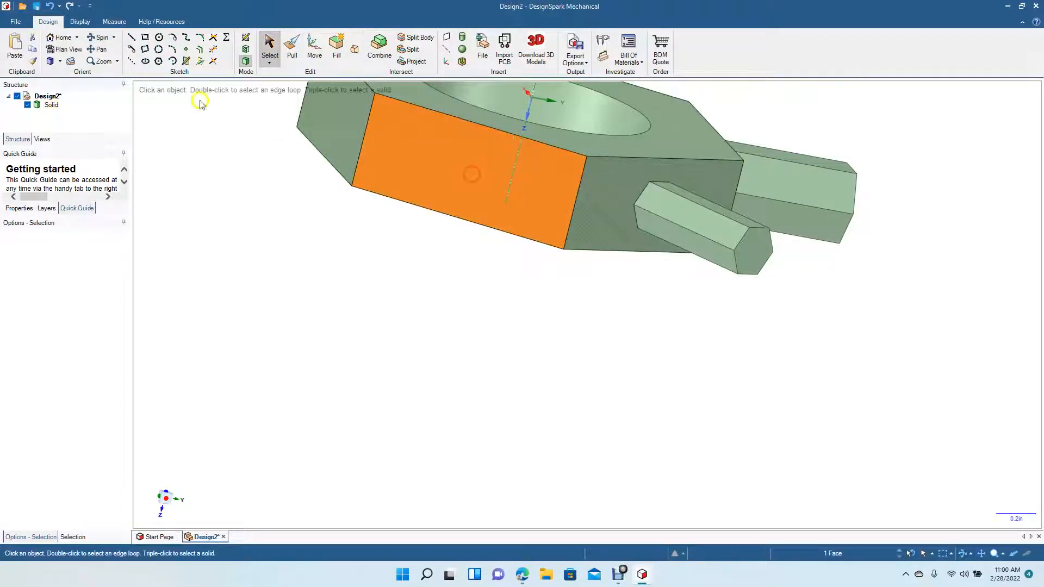
pyautogui.click(76, 49)
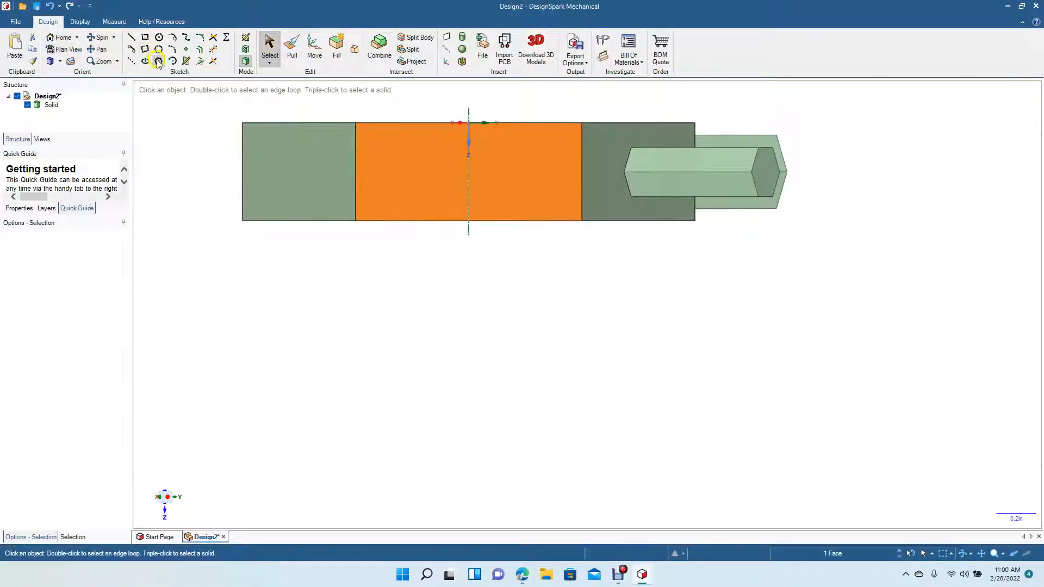
pyautogui.click(158, 61)
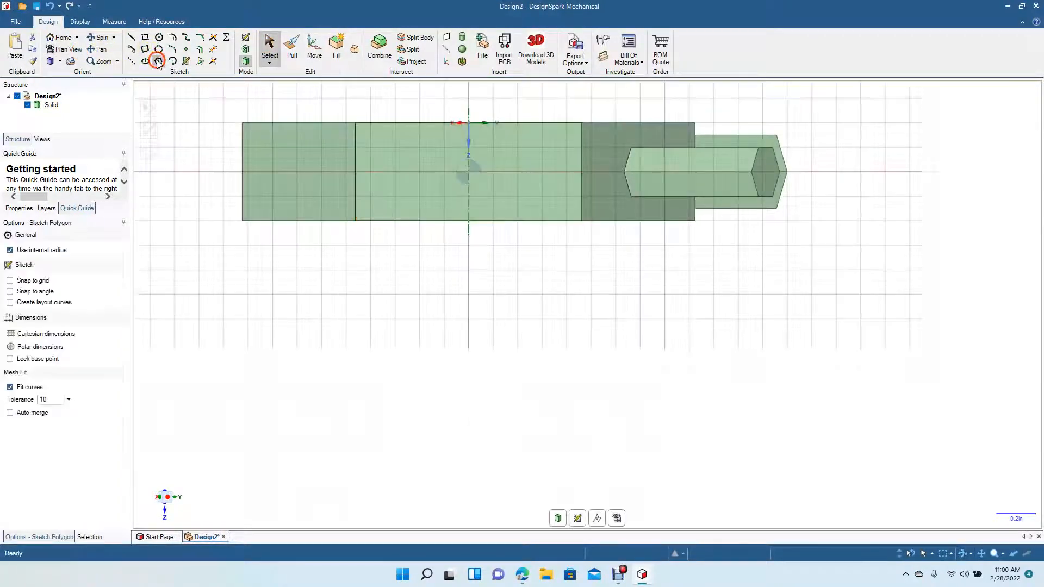
pyautogui.click(469, 172)
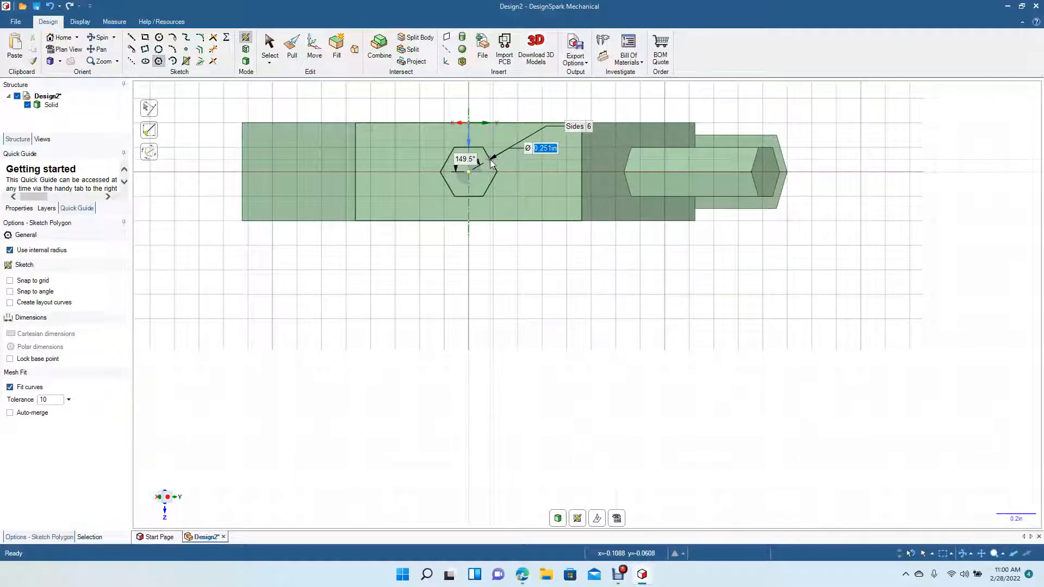
pyautogui.write('.125')
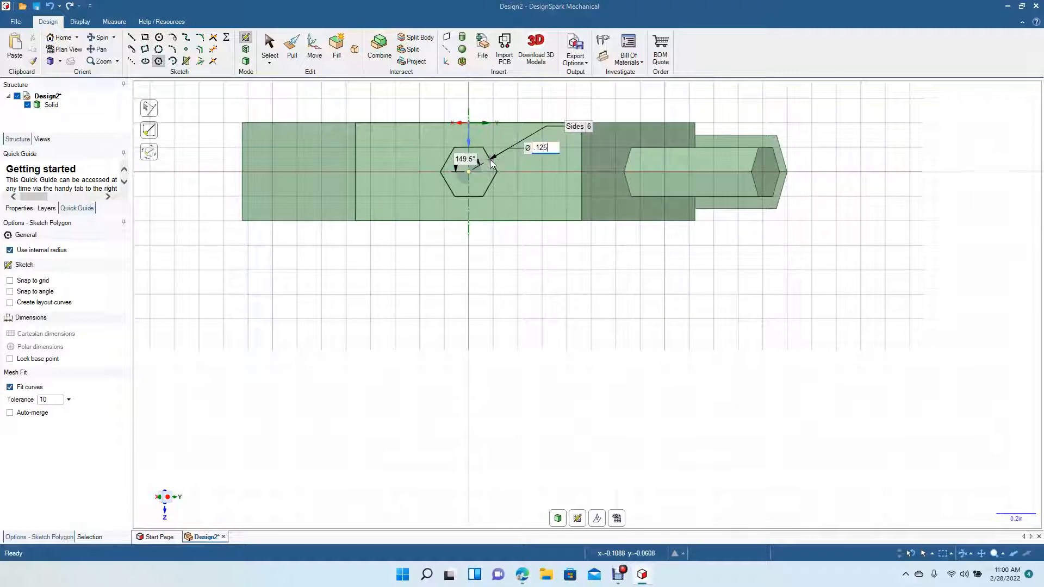
pyautogui.press('Return')
pyautogui.click(270, 52)
# Move the 0.125 in hexagonal face 0.75 in straight out of the nut's side face as a separate surface
pyautogui.click(99, 37)
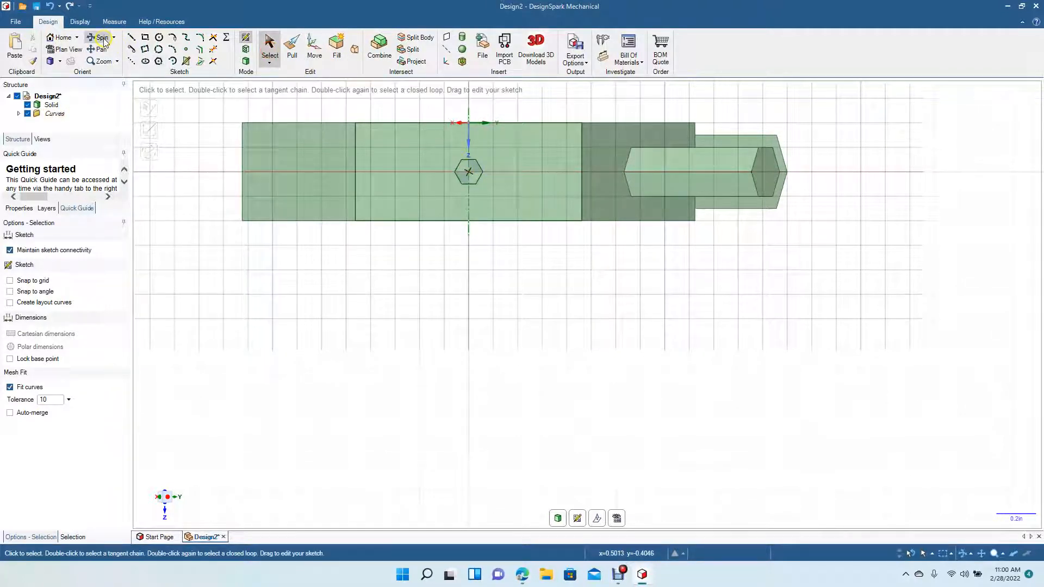
pyautogui.moveTo(368, 291); pyautogui.dragTo(347, 319)
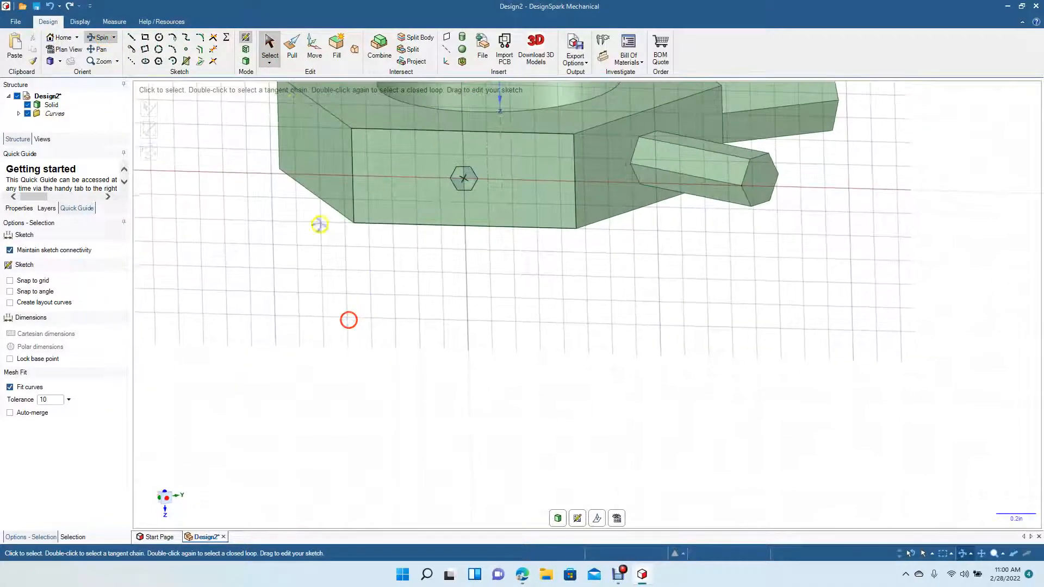
pyautogui.click(294, 53)
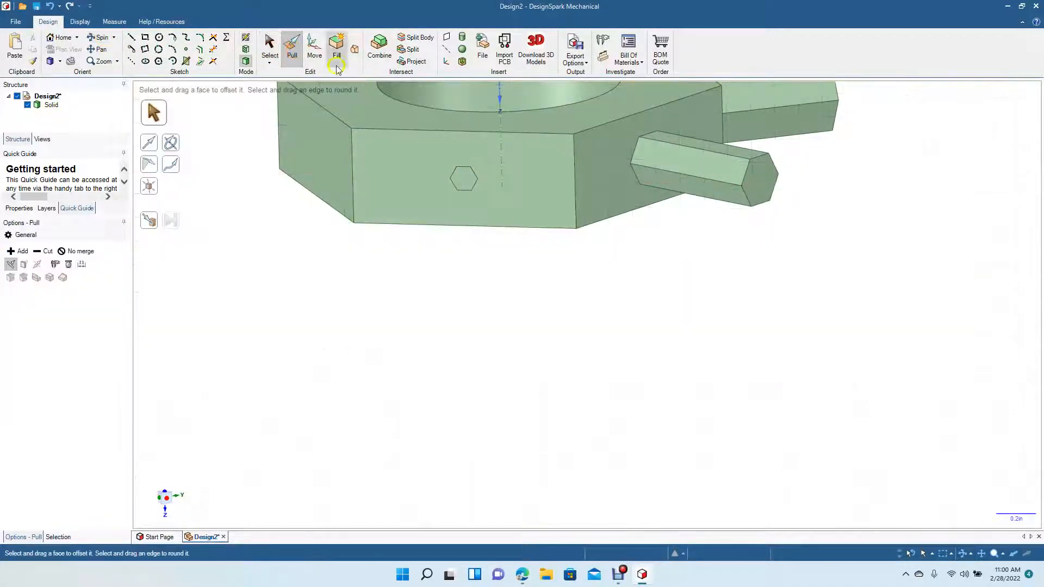
pyautogui.click(314, 49)
pyautogui.click(462, 176)
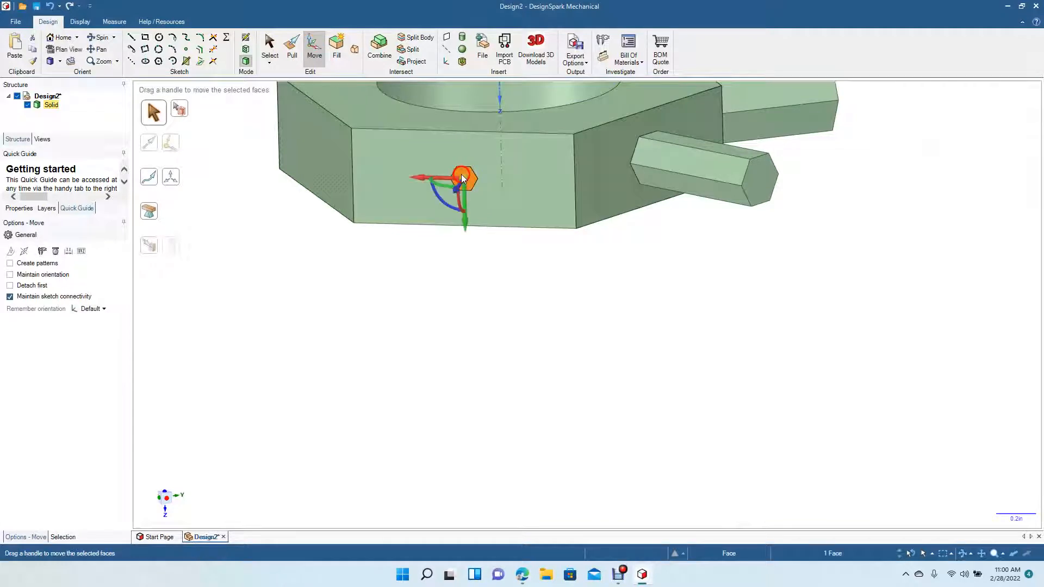
pyautogui.click(458, 193)
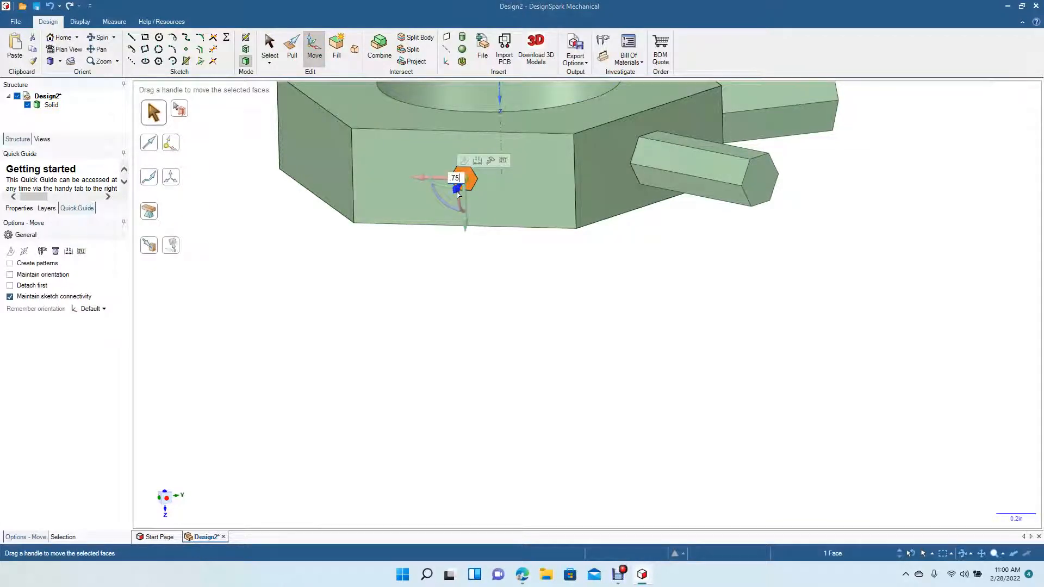
pyautogui.write('.75')
pyautogui.press('Return')
# Extrude the detached 0.125 in hexagonal surface up to the nut's side face, forming the third post
pyautogui.click(268, 49)
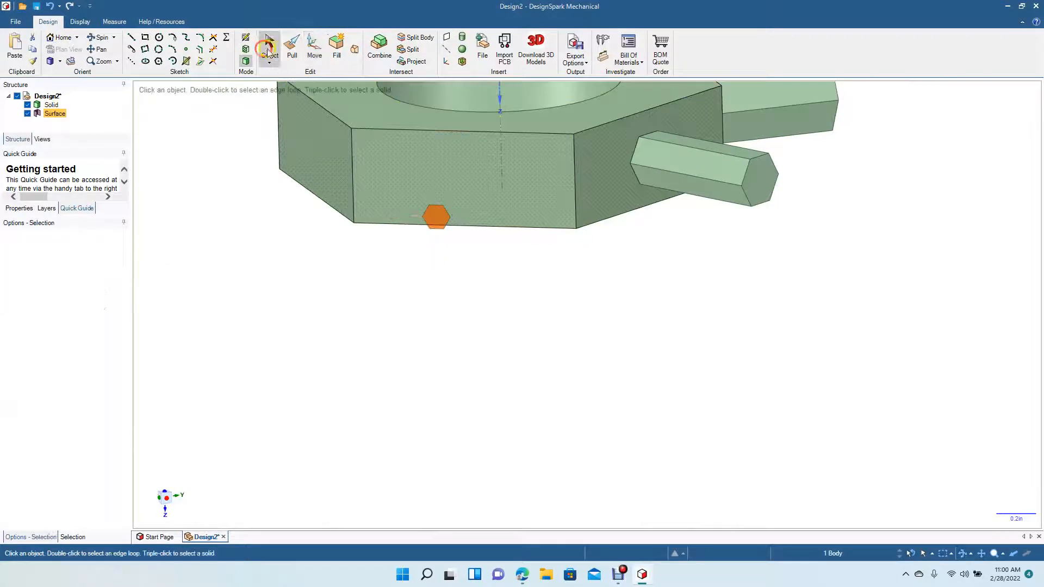
pyautogui.click(292, 48)
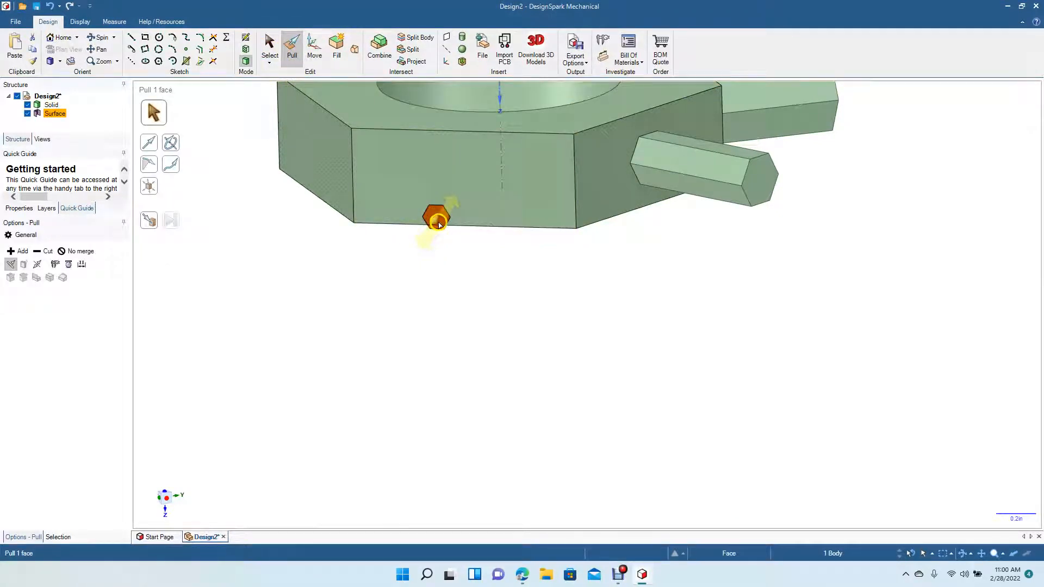
pyautogui.click(151, 219)
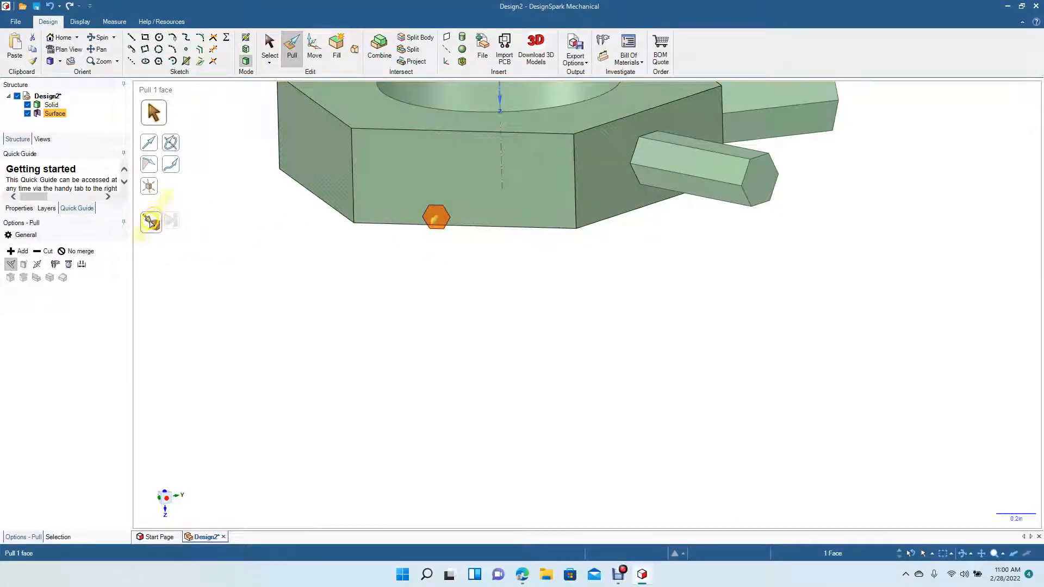
pyautogui.click(447, 166)
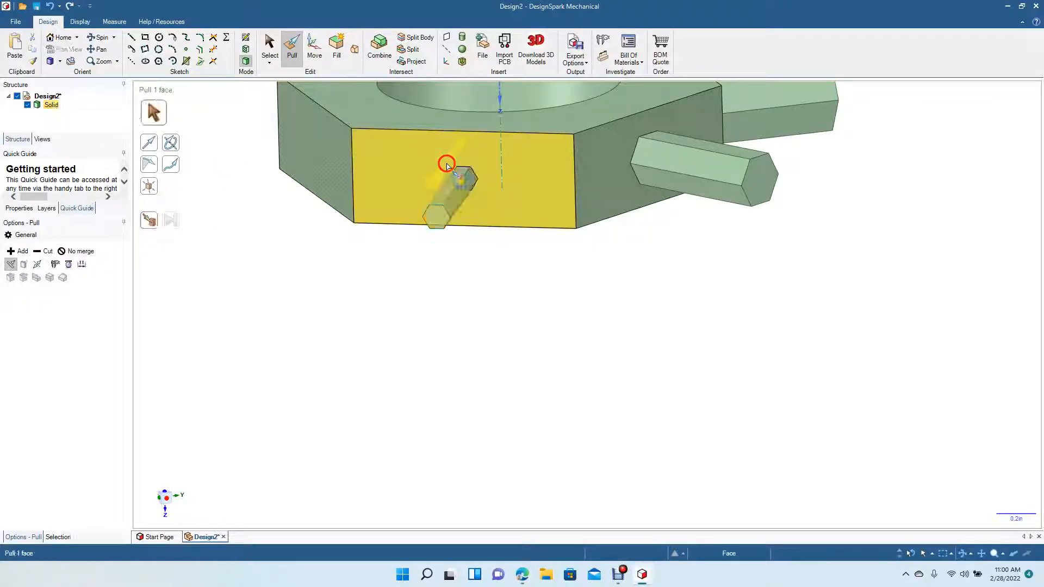
pyautogui.click(269, 48)
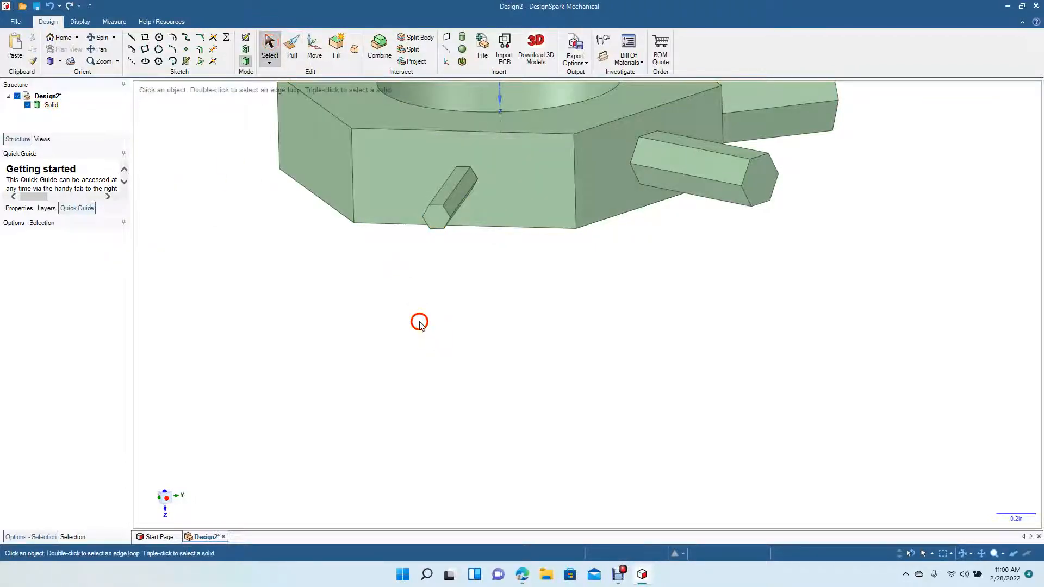
# Turn the nut to the next blank side face beside the 0.125 in post, select it and view it square-on
pyautogui.click(100, 49)
pyautogui.moveTo(237, 218); pyautogui.dragTo(264, 380)
pyautogui.click(104, 38)
pyautogui.moveTo(319, 212); pyautogui.dragTo(345, 243)
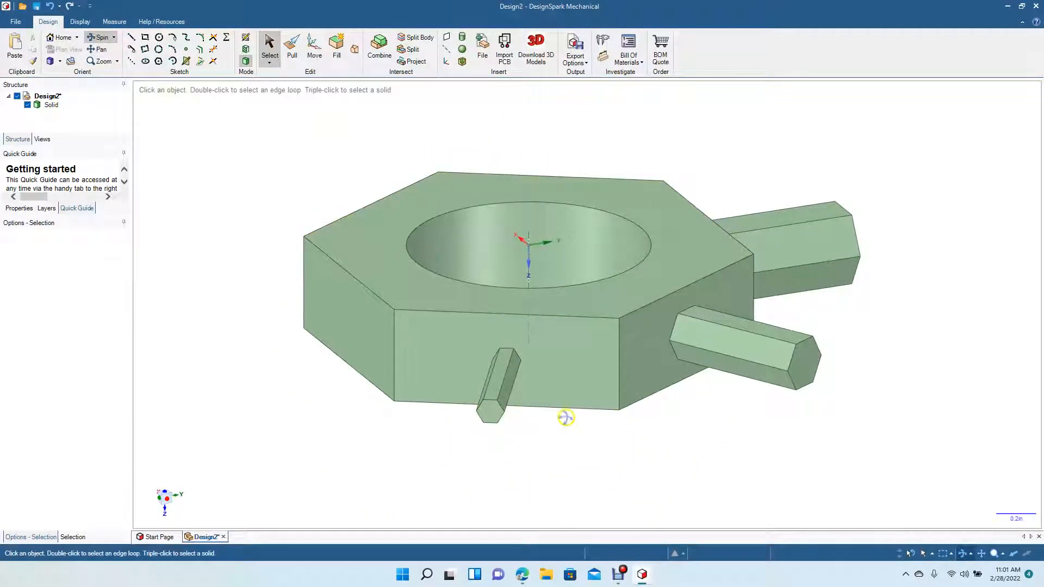
pyautogui.moveTo(570, 418); pyautogui.dragTo(487, 422)
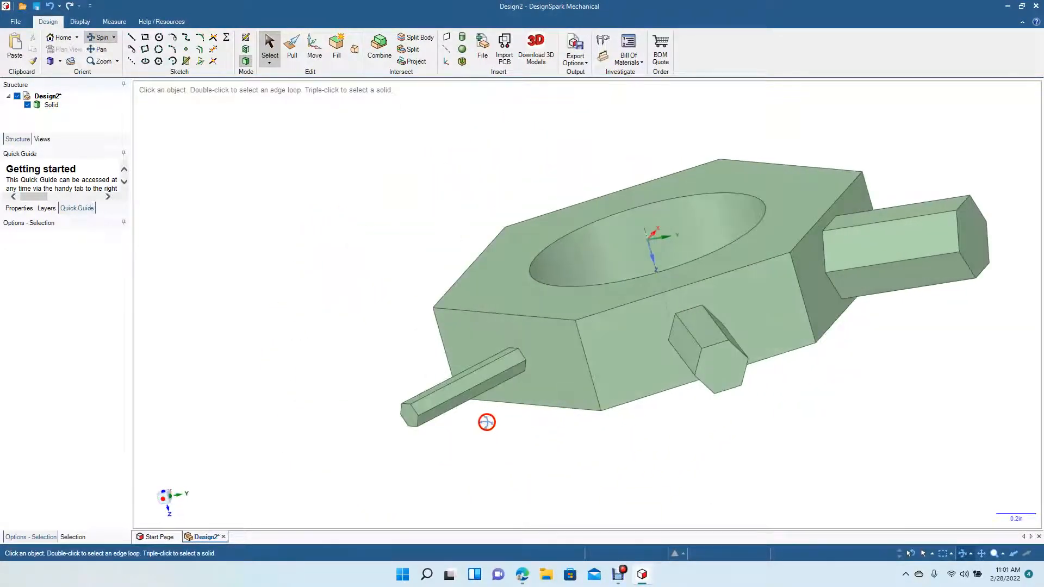
pyautogui.moveTo(871, 369); pyautogui.dragTo(775, 400, button='middle')
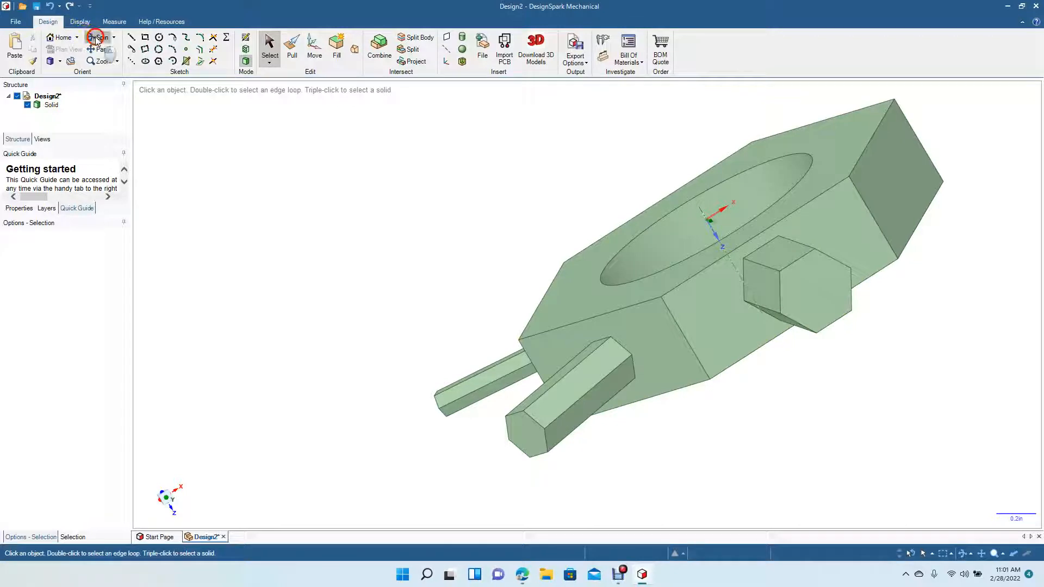
pyautogui.moveTo(410, 307); pyautogui.dragTo(673, 250)
pyautogui.click(268, 55)
pyautogui.click(589, 251)
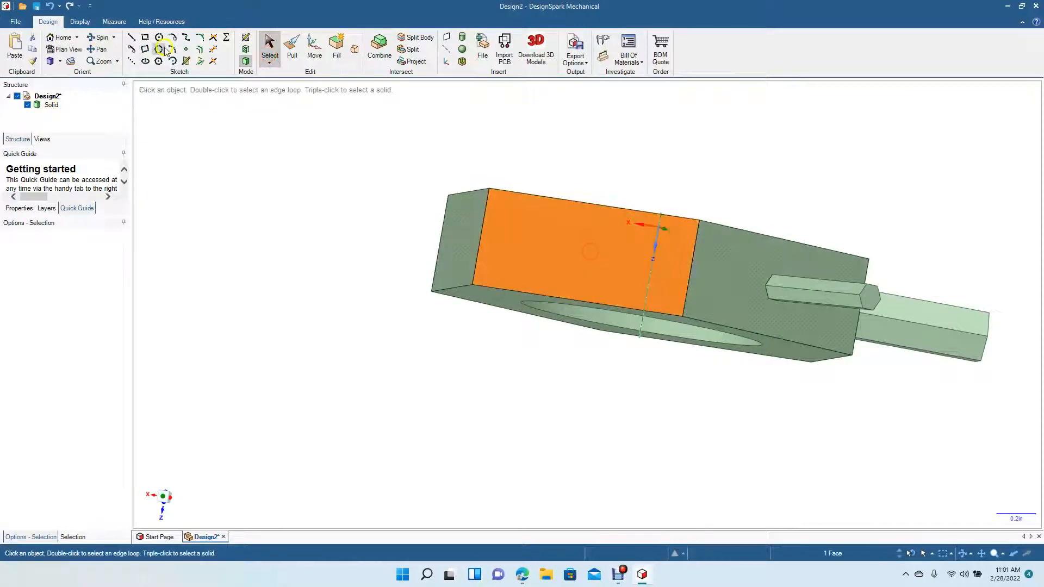
pyautogui.click(68, 50)
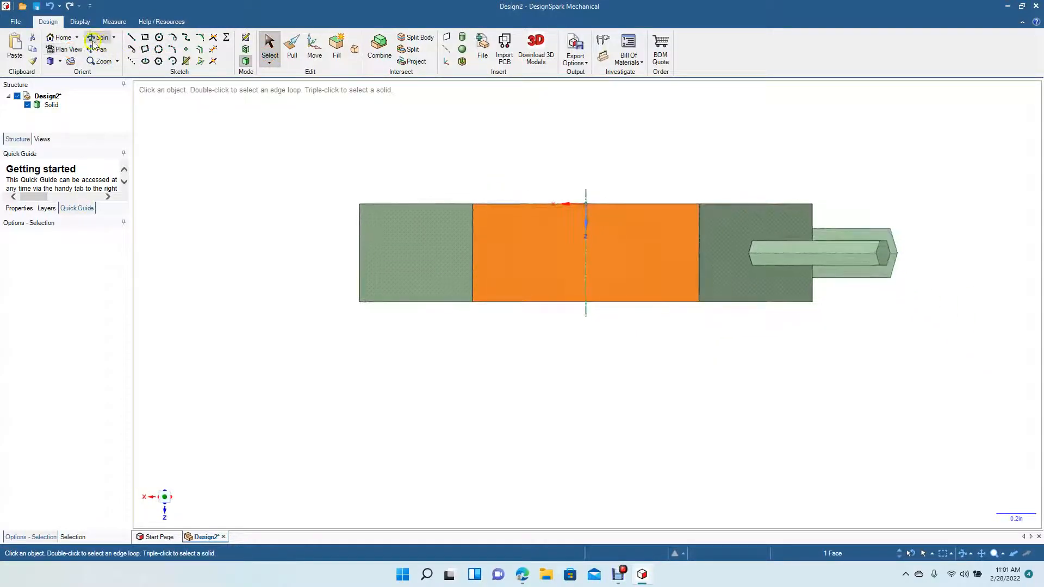
# Sketch a six-sided polygon 0.0625 in across, centred on the selected blank side face
pyautogui.click(158, 61)
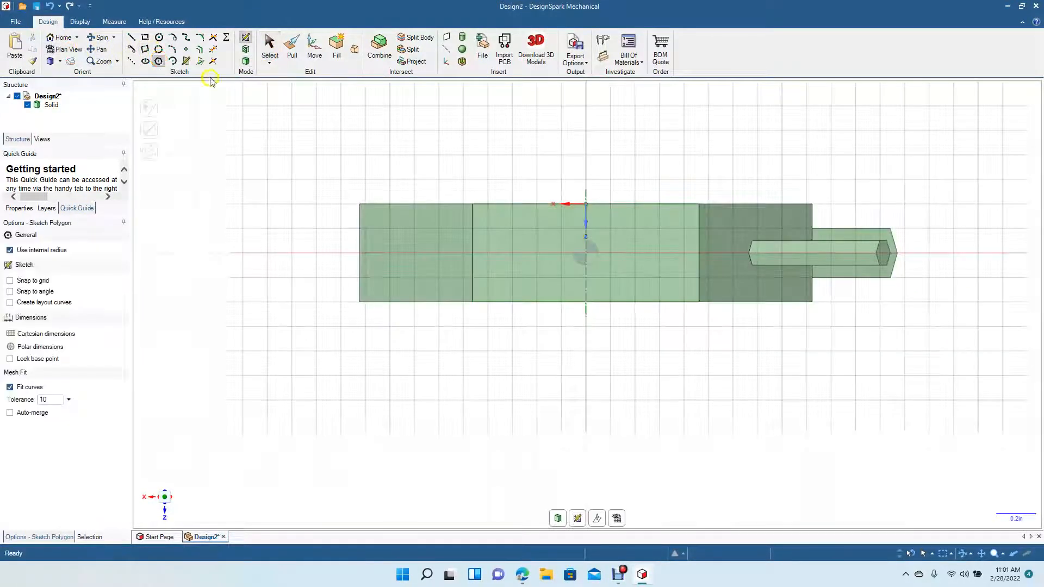
pyautogui.click(587, 253)
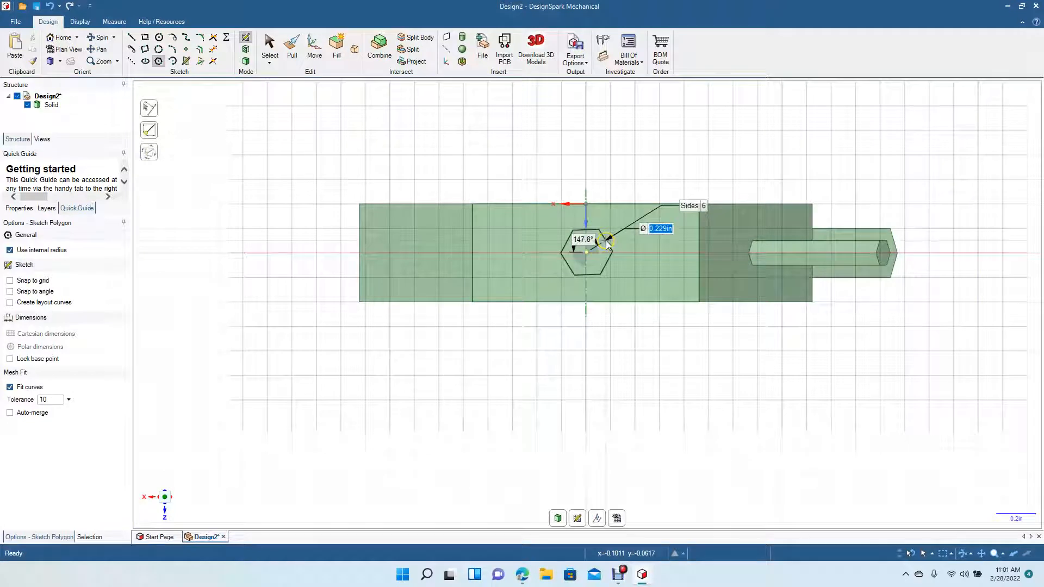
pyautogui.write('.0625')
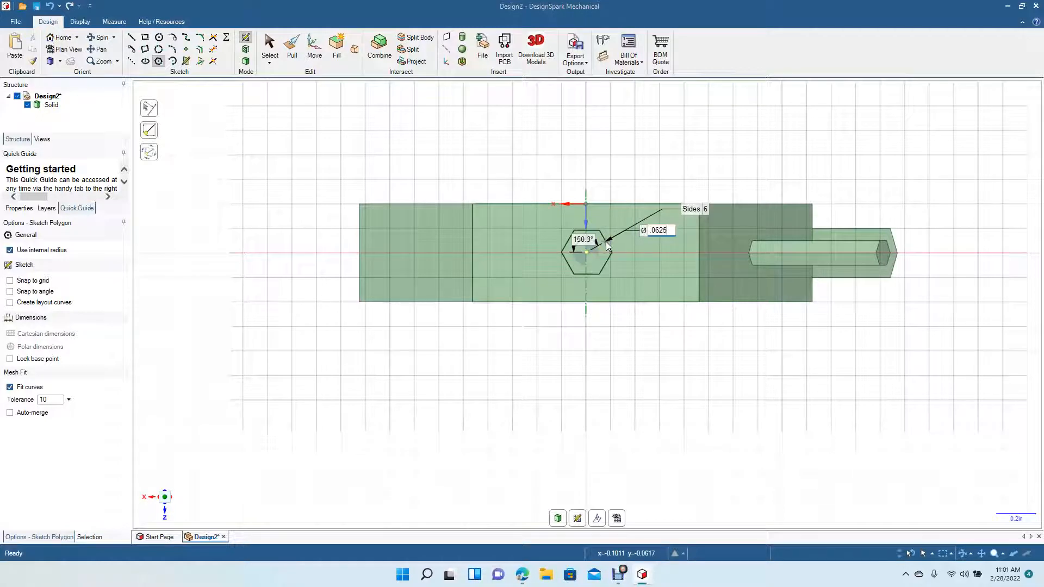
pyautogui.press('Return')
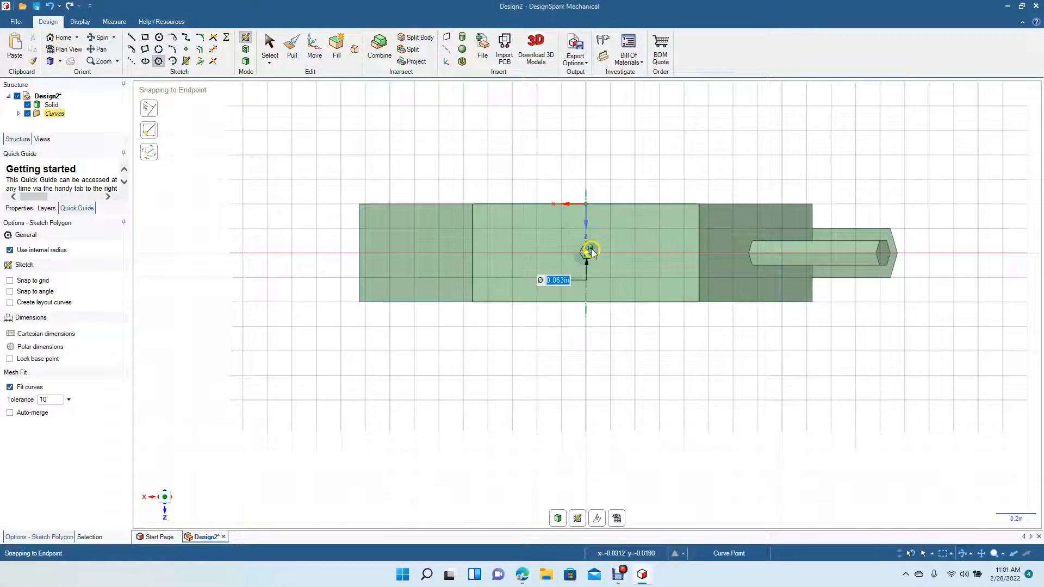
pyautogui.click(277, 46)
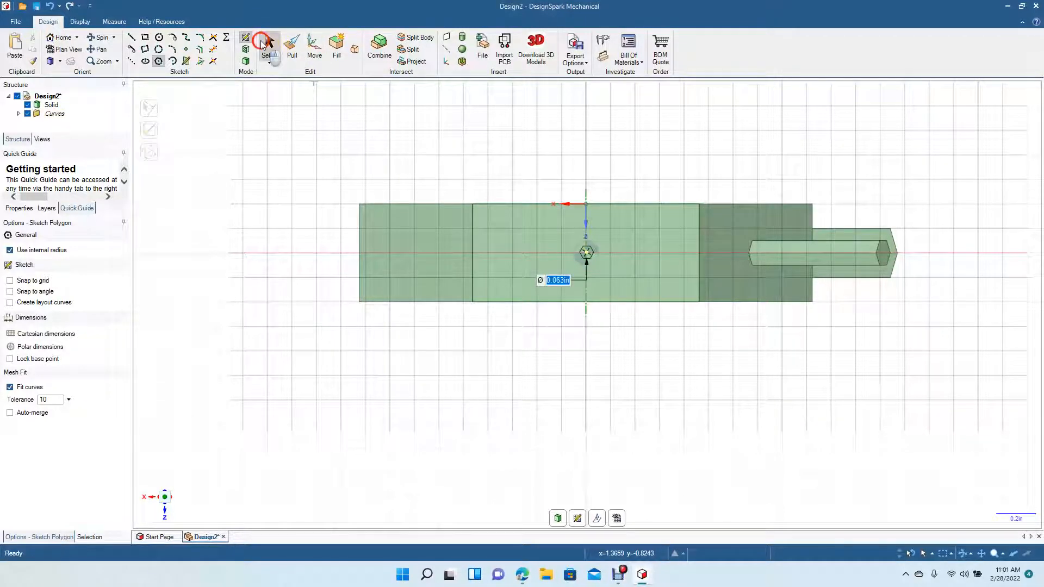
pyautogui.click(107, 39)
pyautogui.moveTo(430, 143); pyautogui.dragTo(401, 177)
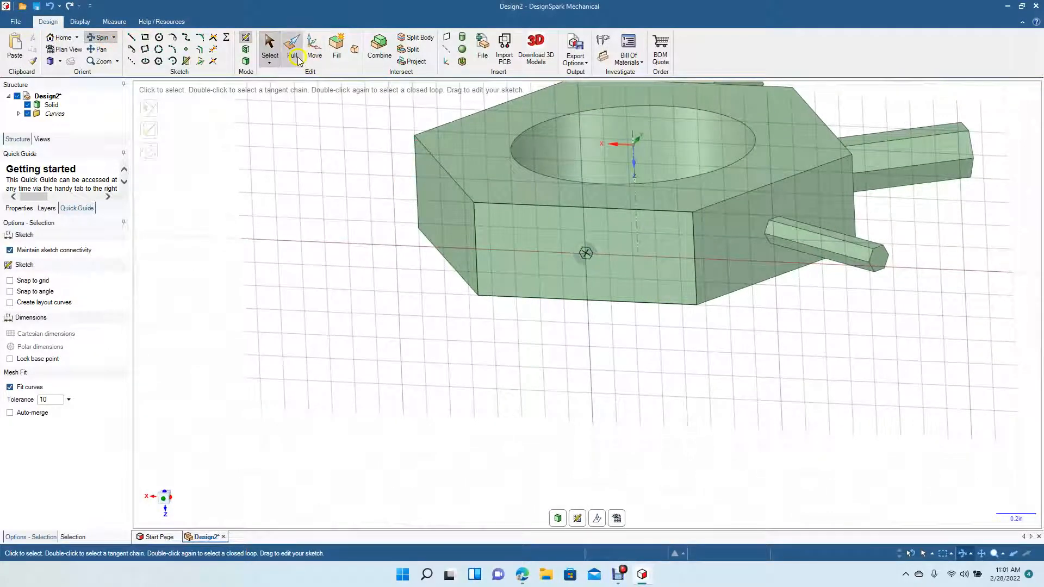
pyautogui.click(311, 50)
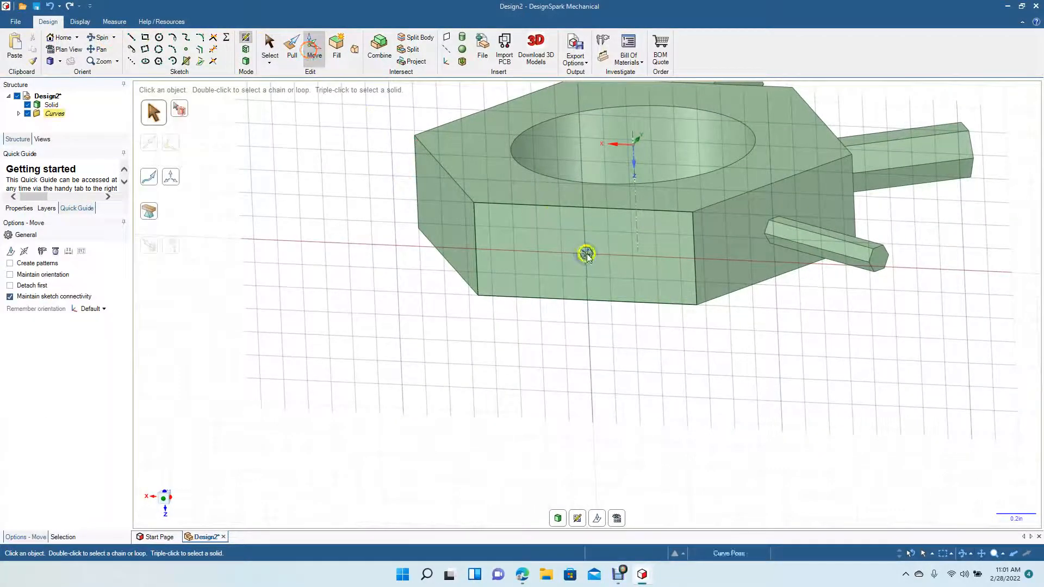
pyautogui.scroll(5, 588, 259)
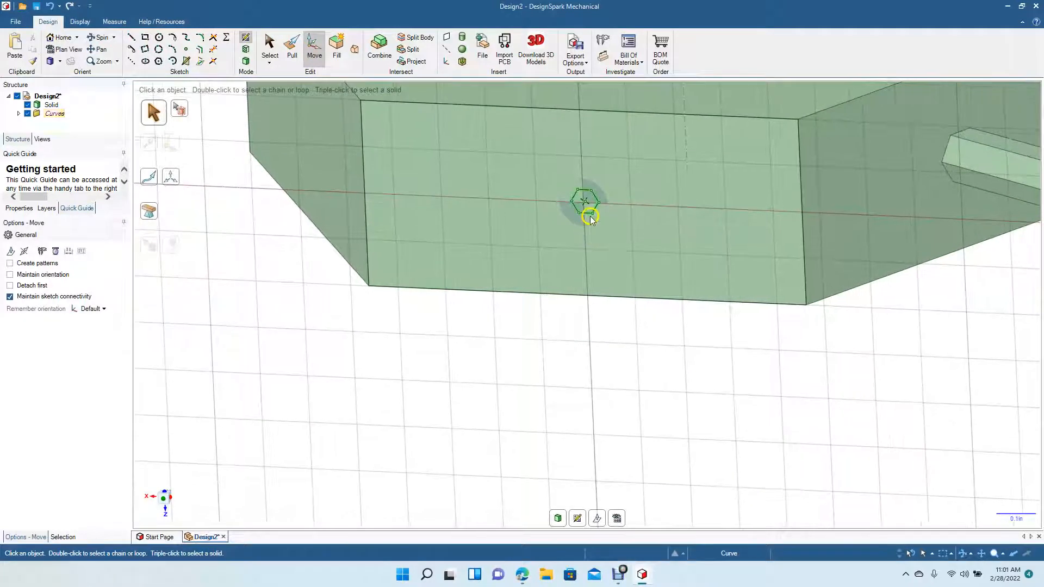
pyautogui.click(589, 217)
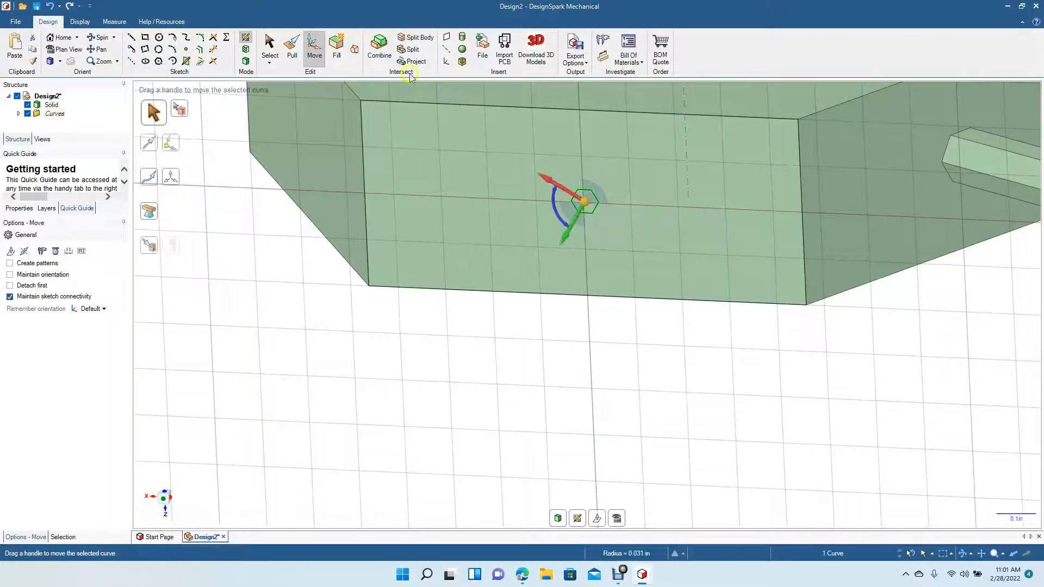
pyautogui.click(269, 47)
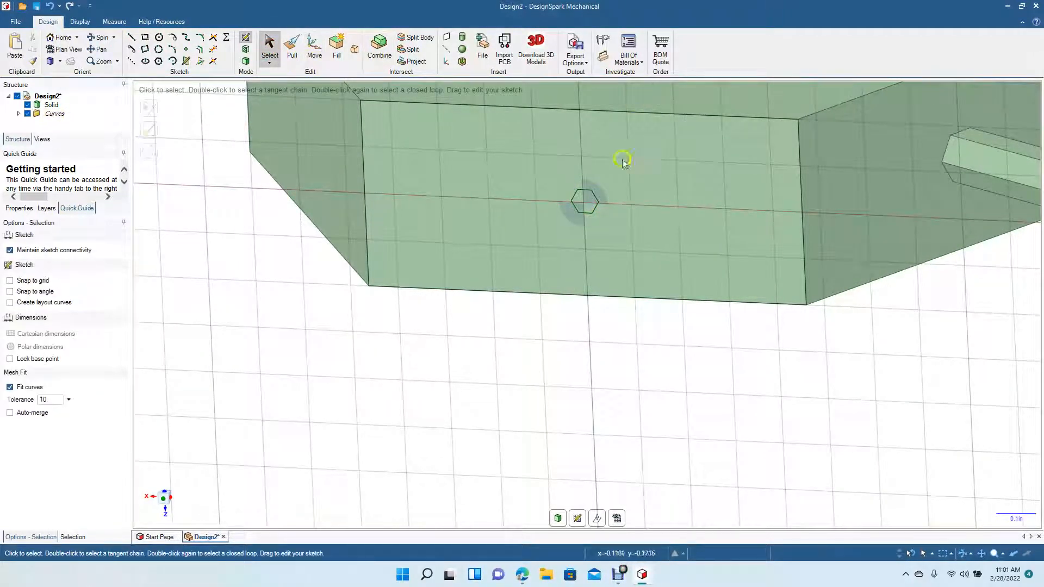
# Turn the 0.0625 in hexagon into a face and move it 0.75 in straight out of the nut's side face
pyautogui.press('p')
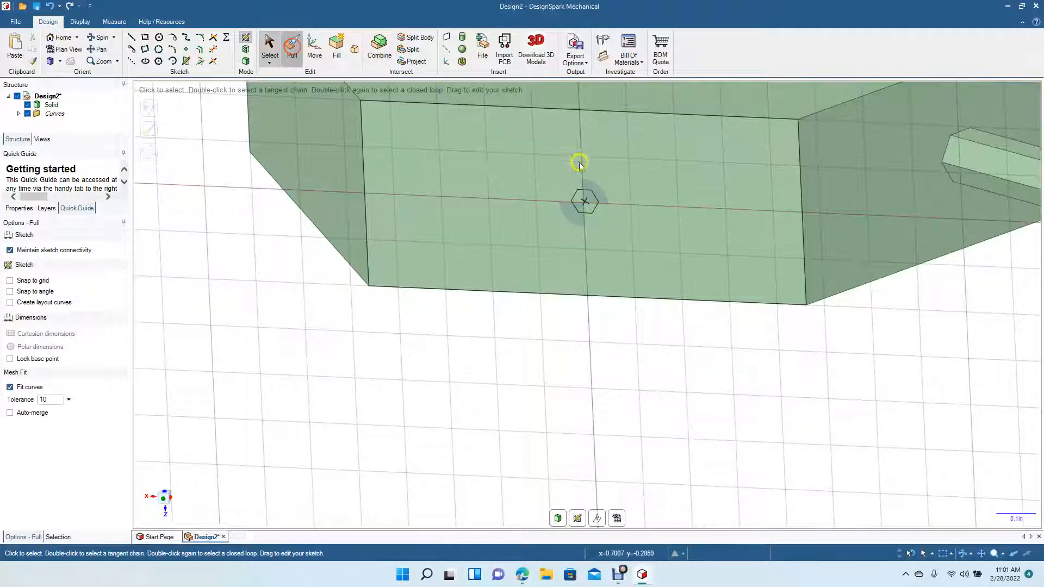
pyautogui.click(592, 200)
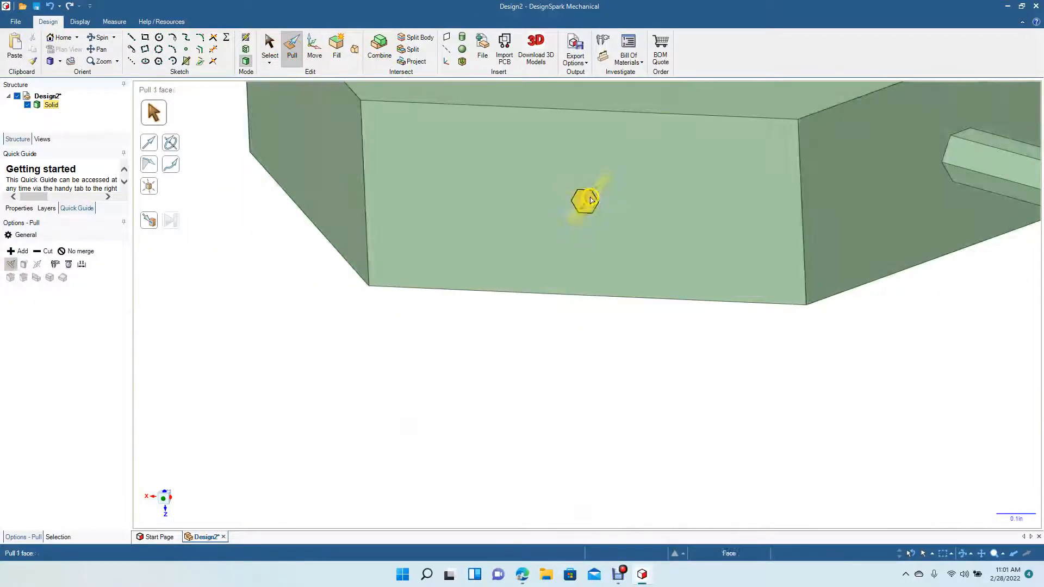
pyautogui.click(317, 48)
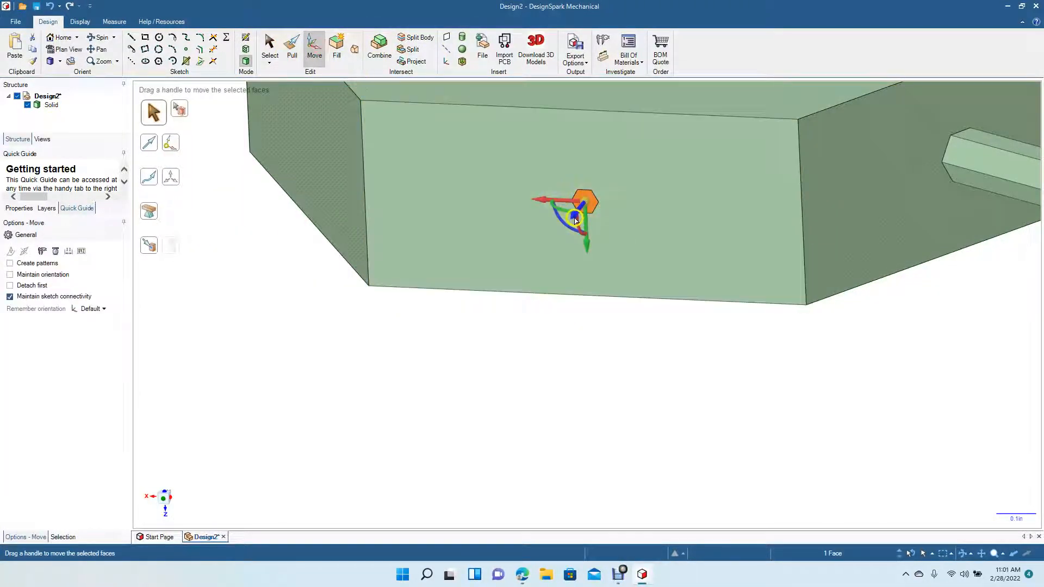
pyautogui.click(575, 218)
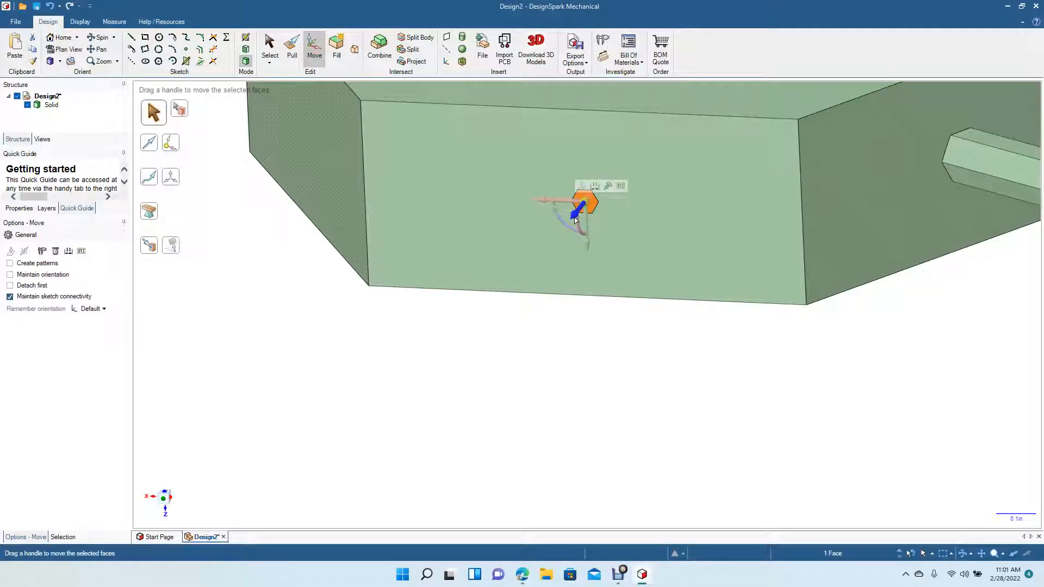
pyautogui.write('.75')
pyautogui.press('Return')
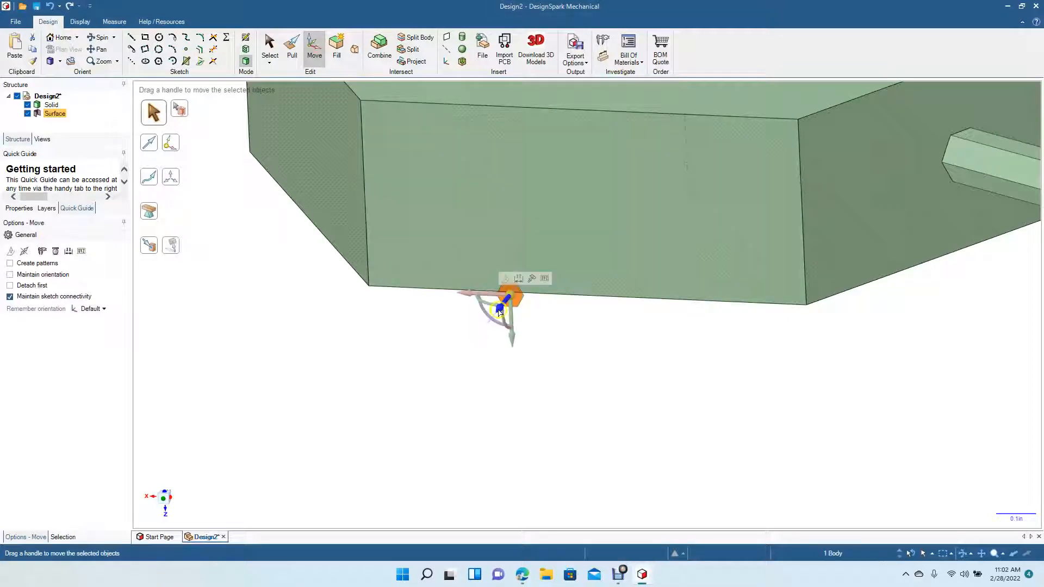
# Extrude the detached 0.0625 in hexagonal surface up to the nut's side face, forming the fourth post
pyautogui.click(269, 45)
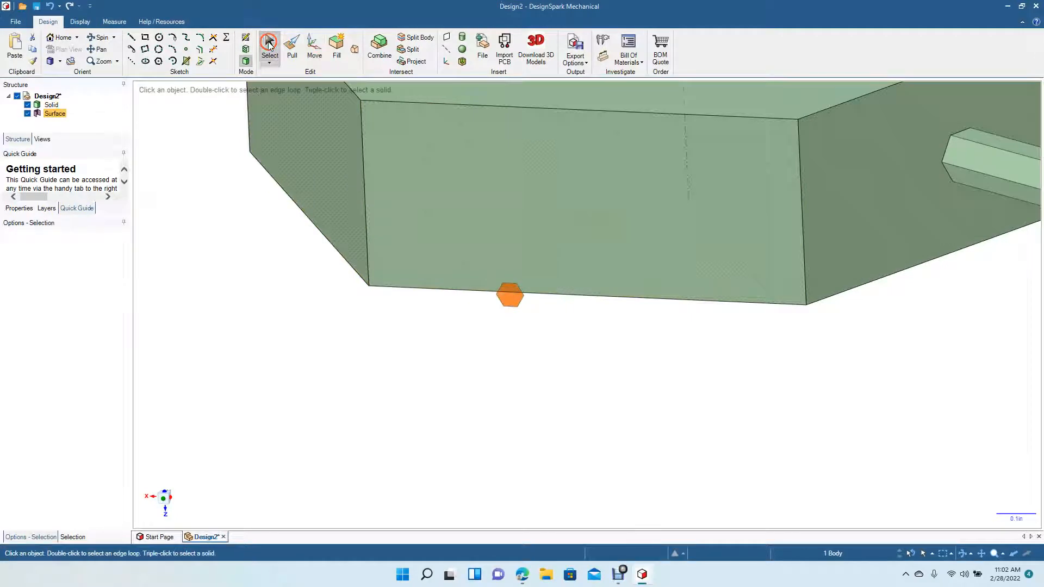
pyautogui.click(293, 48)
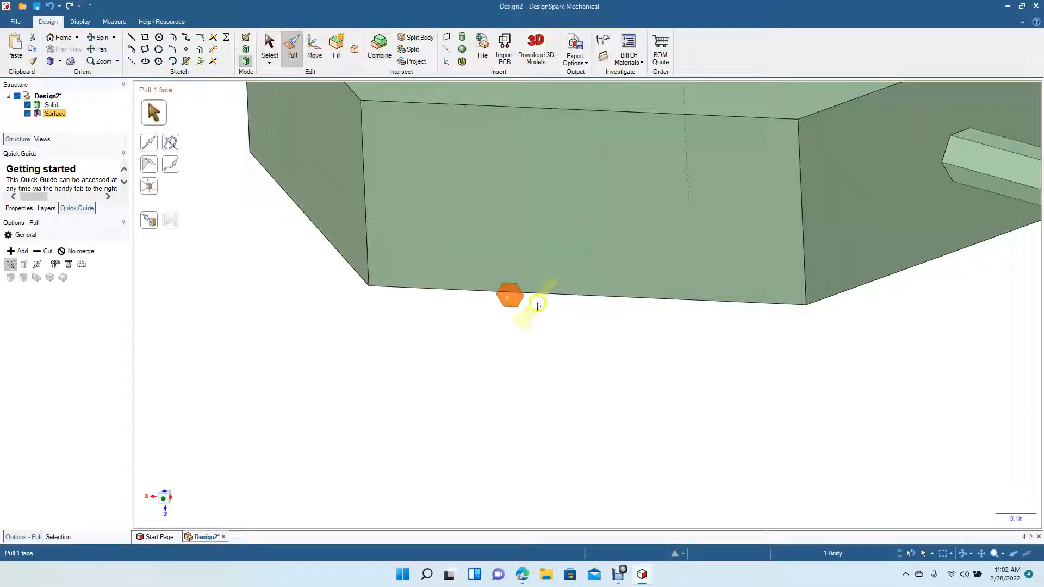
pyautogui.click(515, 301)
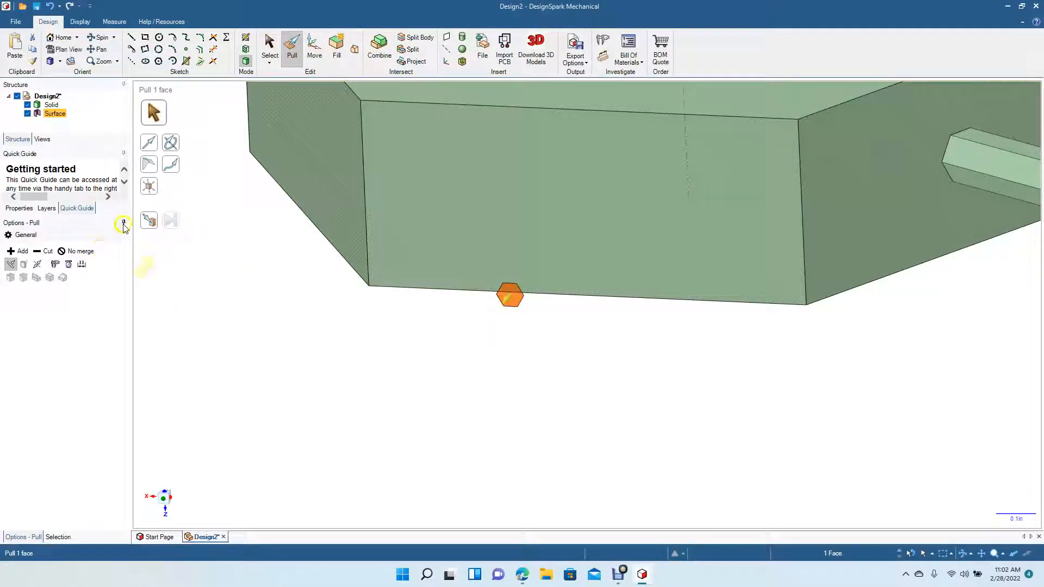
pyautogui.click(151, 225)
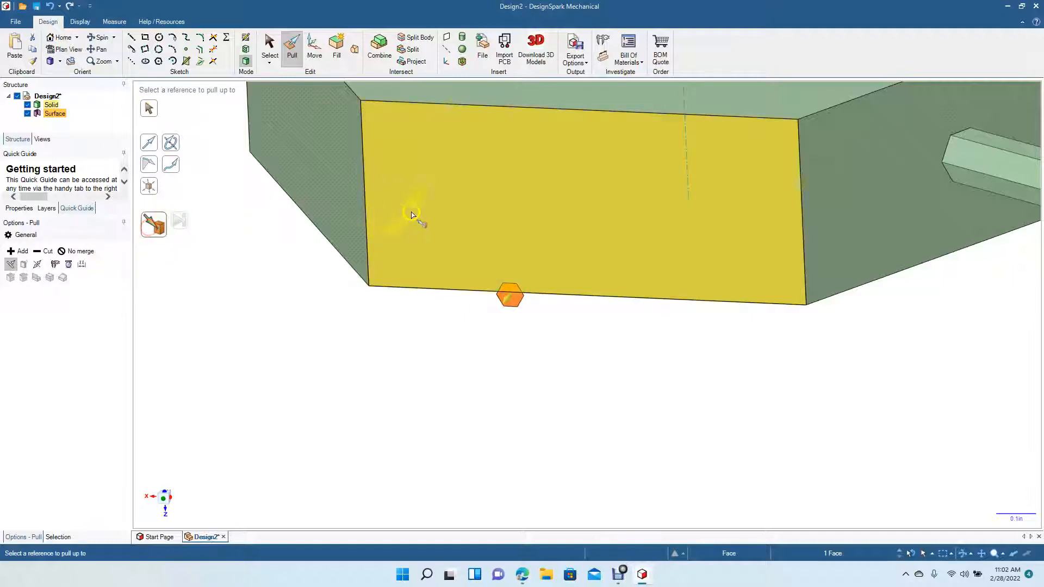
pyautogui.click(545, 215)
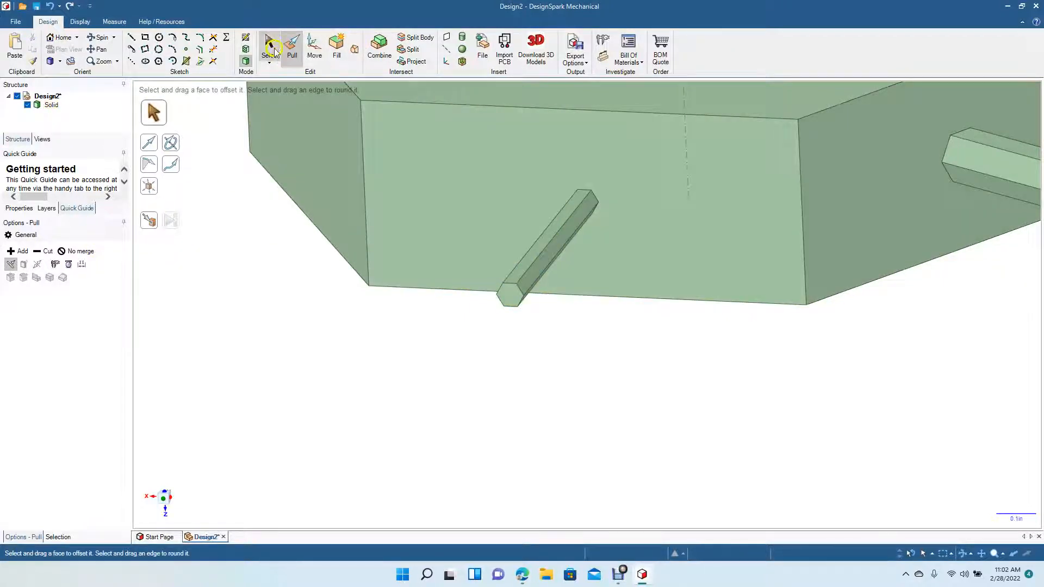
# Turn the nut to the blank side face beyond the 0.0625 in post, select it and view it square-on
pyautogui.click(272, 46)
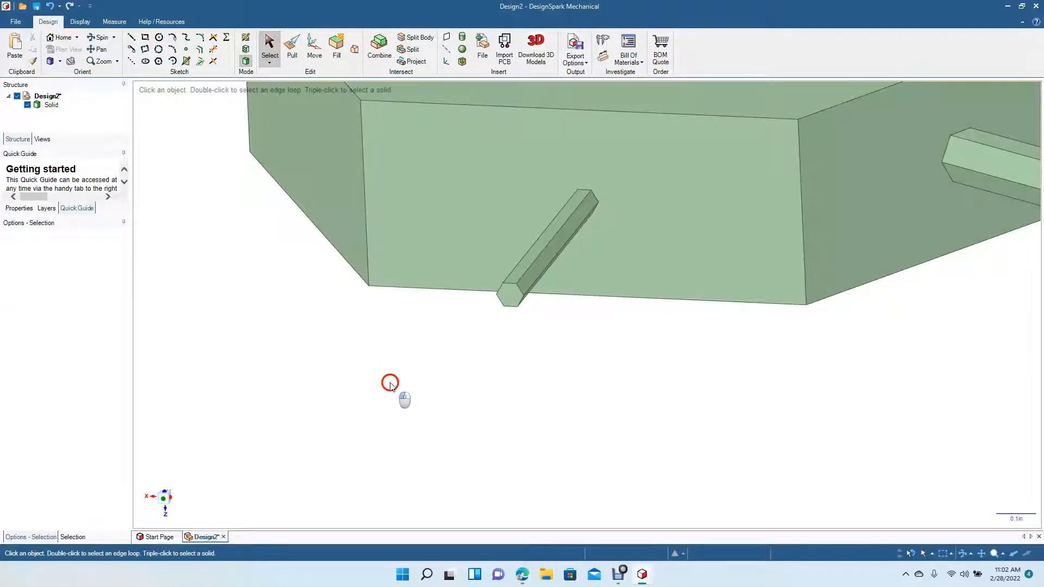
pyautogui.scroll(-6, 390, 383)
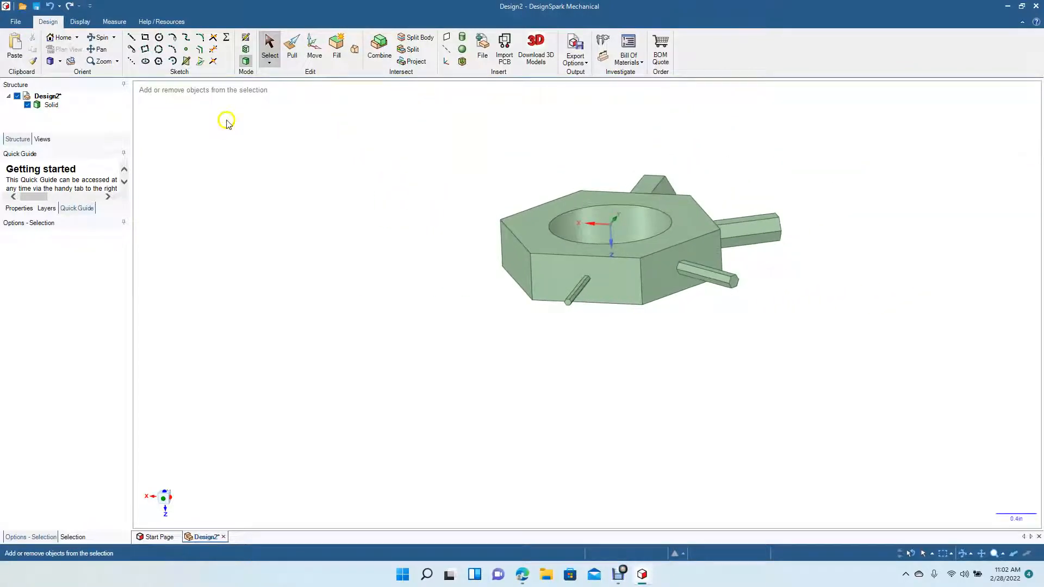
pyautogui.moveTo(339, 216); pyautogui.dragTo(464, 200)
pyautogui.click(267, 47)
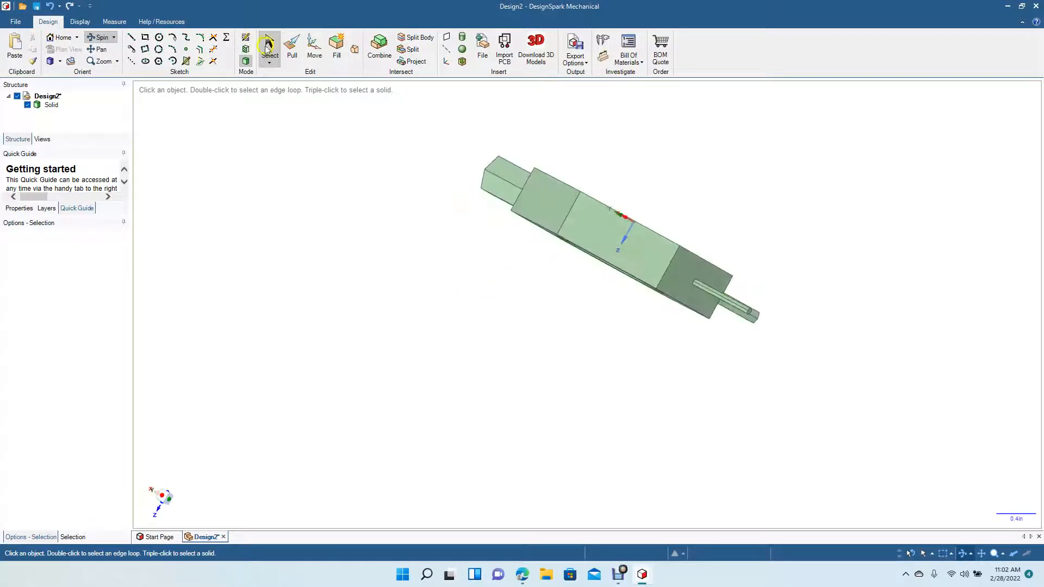
pyautogui.click(591, 230)
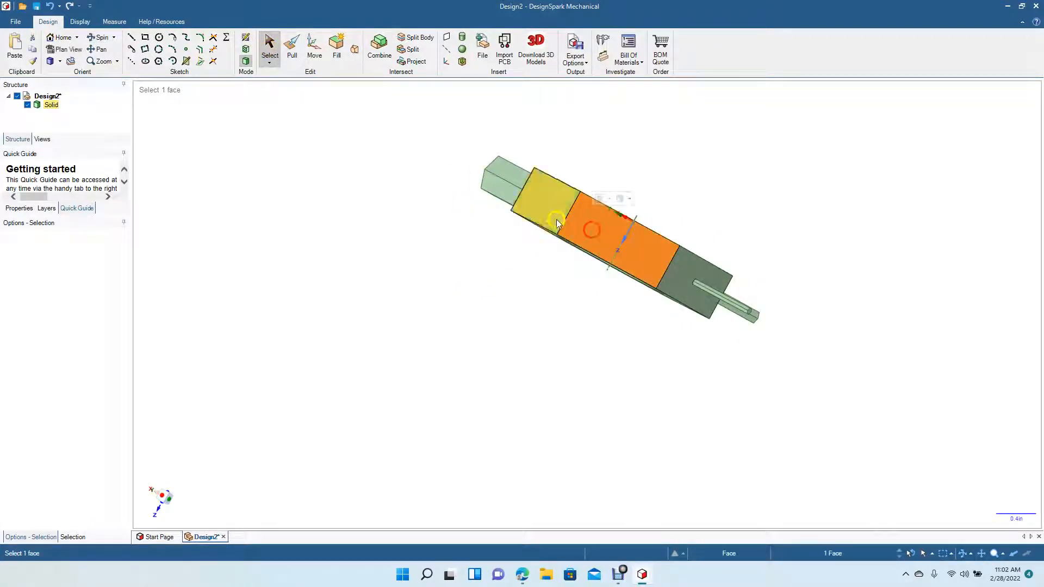
pyautogui.click(64, 54)
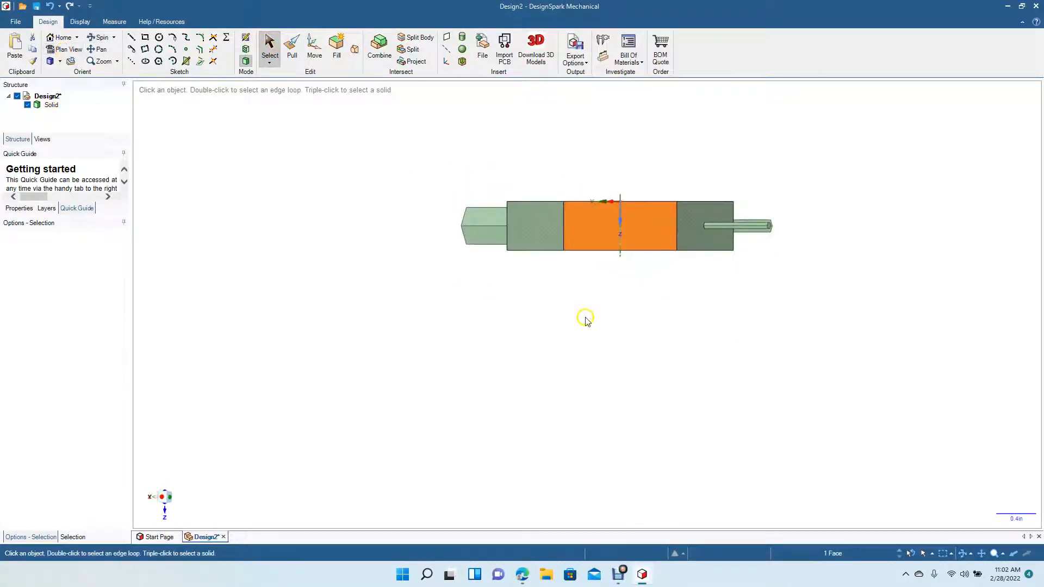
# Sketch a 0.25 in diameter circle centred on the selected blank side face
pyautogui.scroll(6, 587, 322)
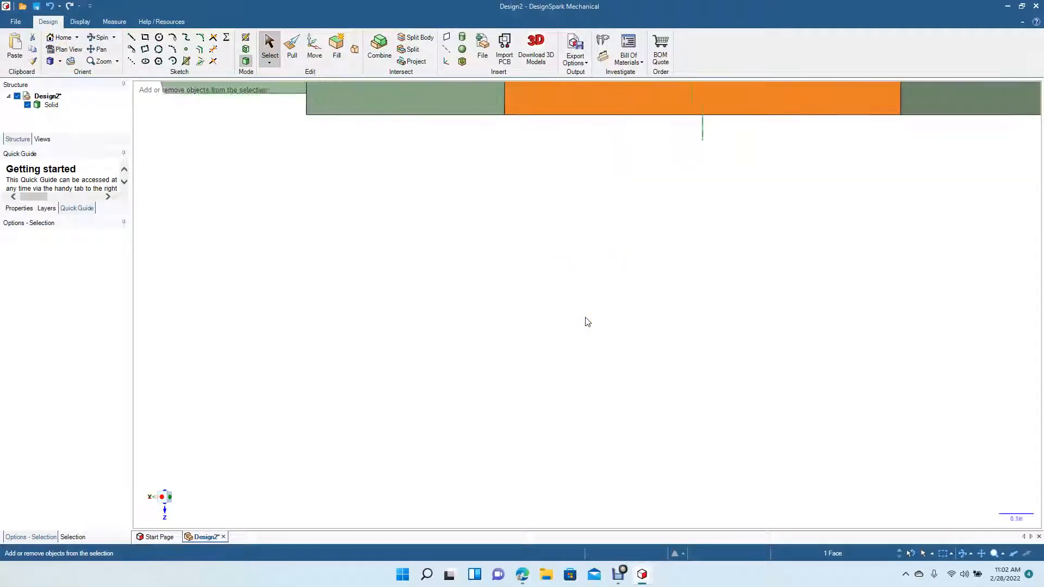
pyautogui.click(101, 49)
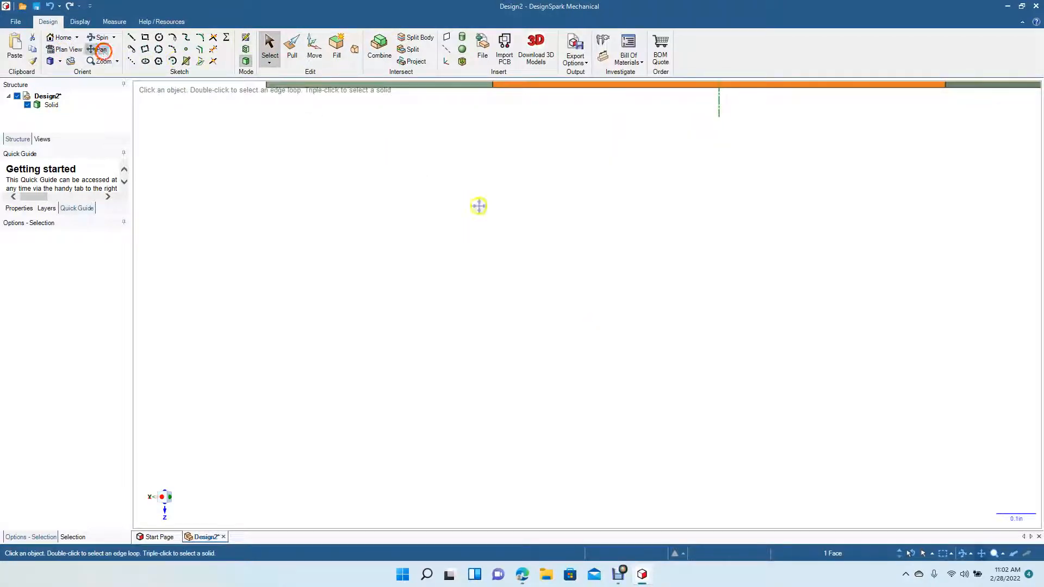
pyautogui.moveTo(601, 251); pyautogui.dragTo(491, 562)
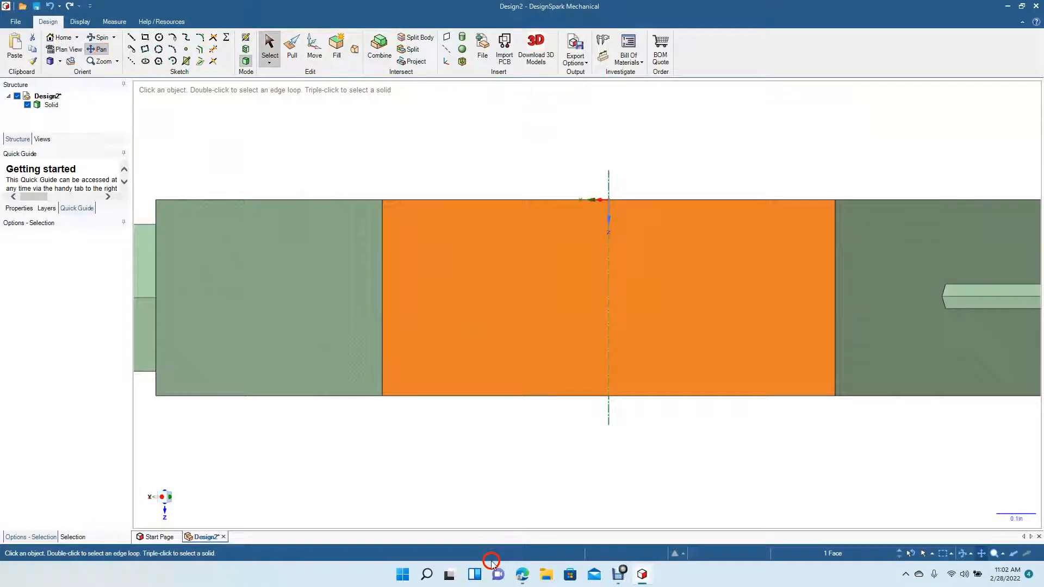
pyautogui.click(159, 37)
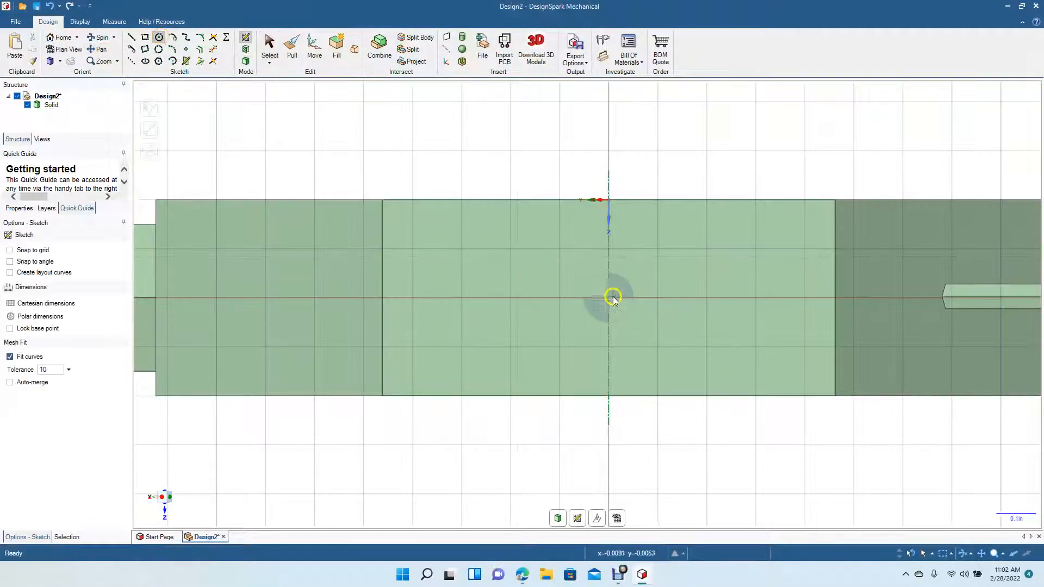
pyautogui.click(607, 298)
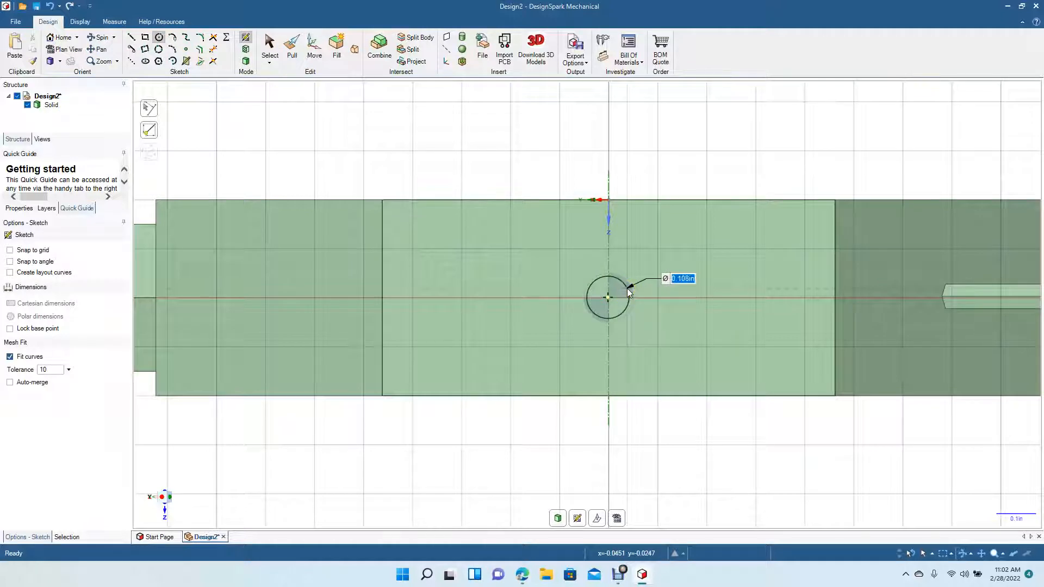
pyautogui.press('BackSpace')
pyautogui.press('Return')
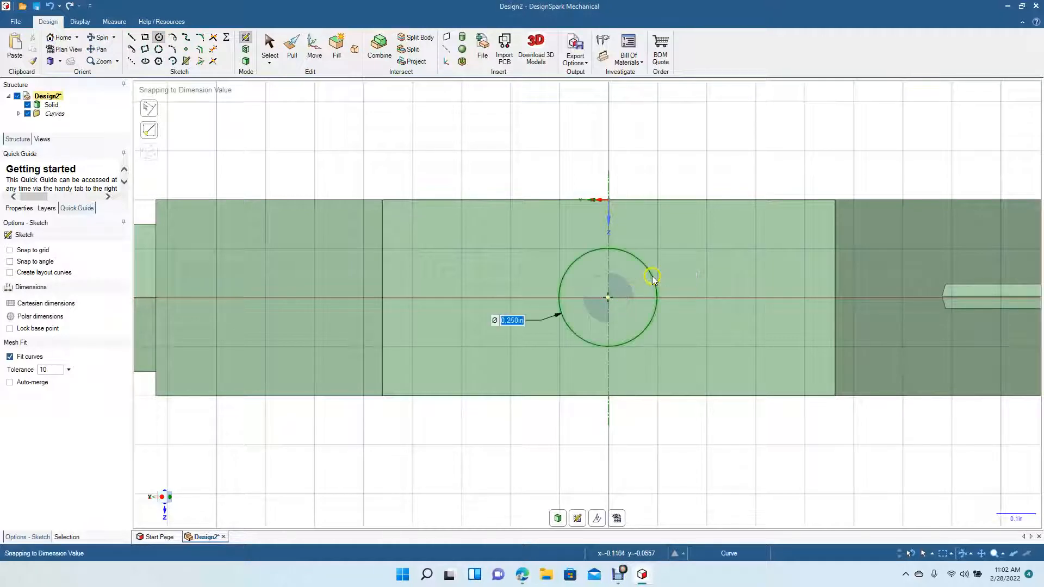
pyautogui.click(274, 51)
pyautogui.click(106, 39)
pyautogui.moveTo(380, 145); pyautogui.dragTo(300, 84)
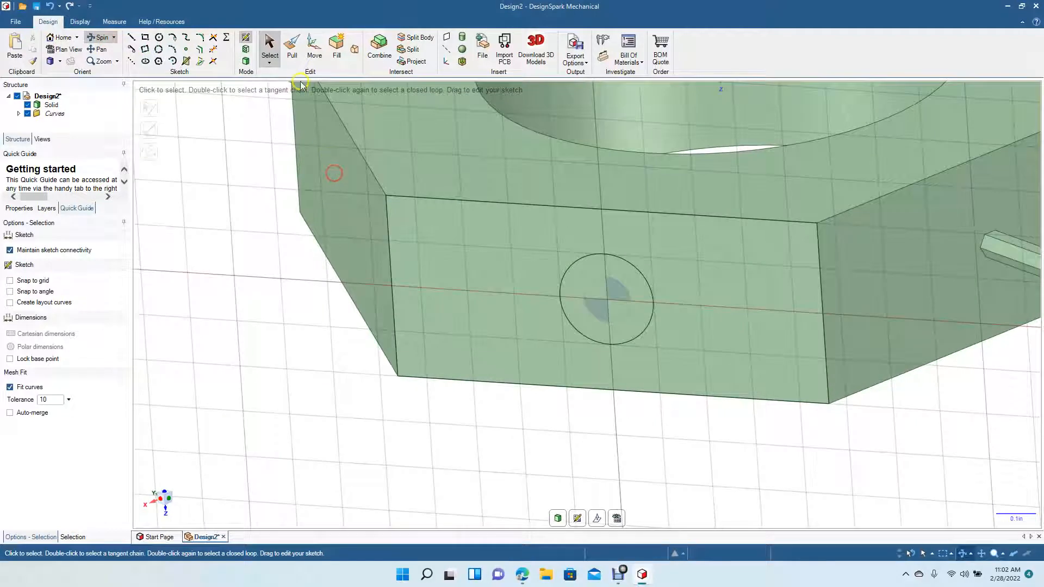
# Try to pull the circular face freehand straight out of the nut's side face
pyautogui.click(292, 48)
pyautogui.click(611, 314)
pyautogui.moveTo(605, 317); pyautogui.dragTo(516, 416)
pyautogui.click(550, 435)
pyautogui.scroll(-5, 549, 435)
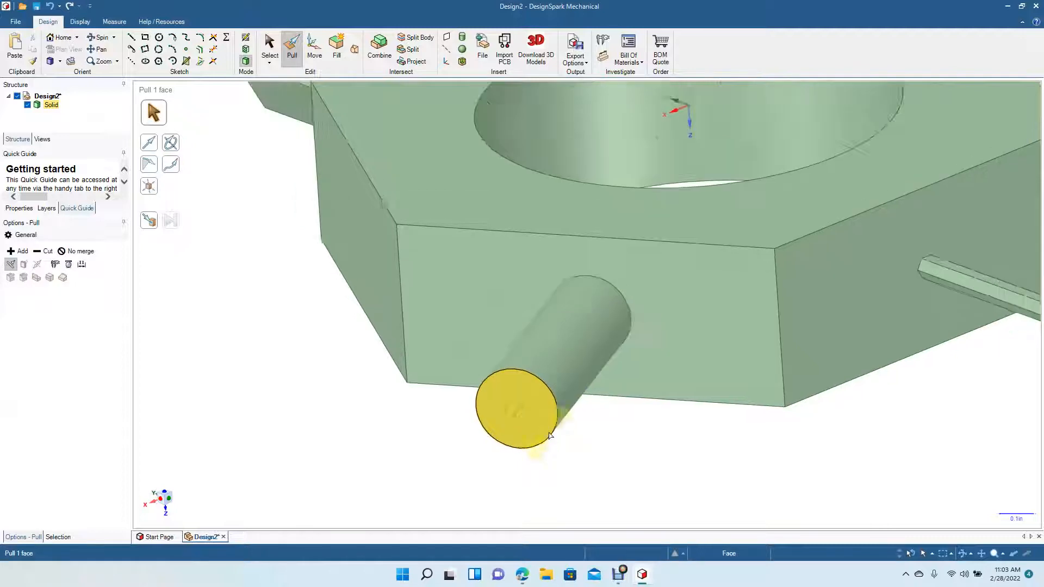
pyautogui.click(590, 437)
pyautogui.scroll(5, 590, 437)
# Extrude the circular face 0.75 in straight out of the side face and clear the selection
pyautogui.click(610, 314)
pyautogui.press('space')
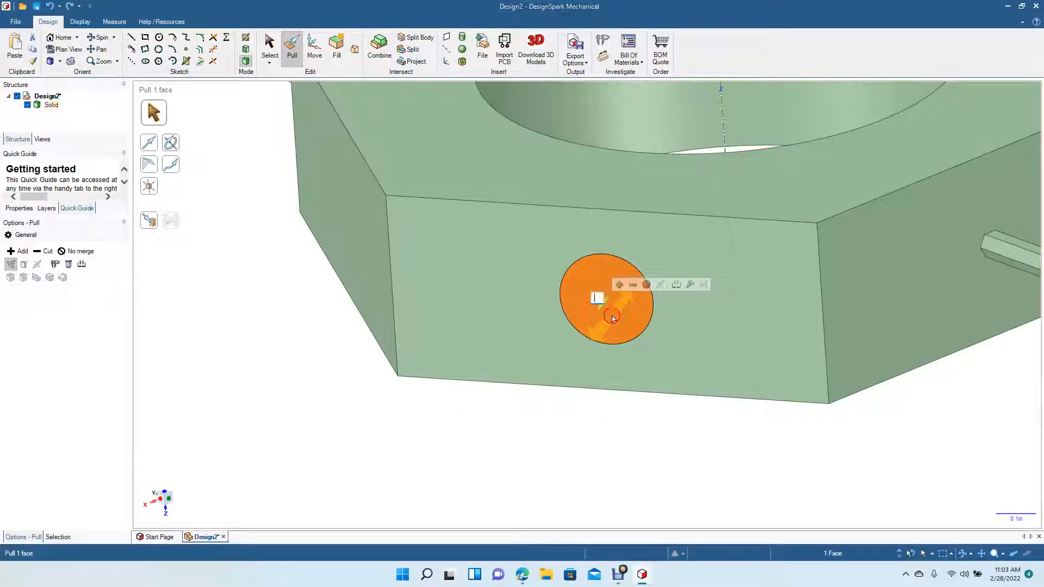
pyautogui.press('Return')
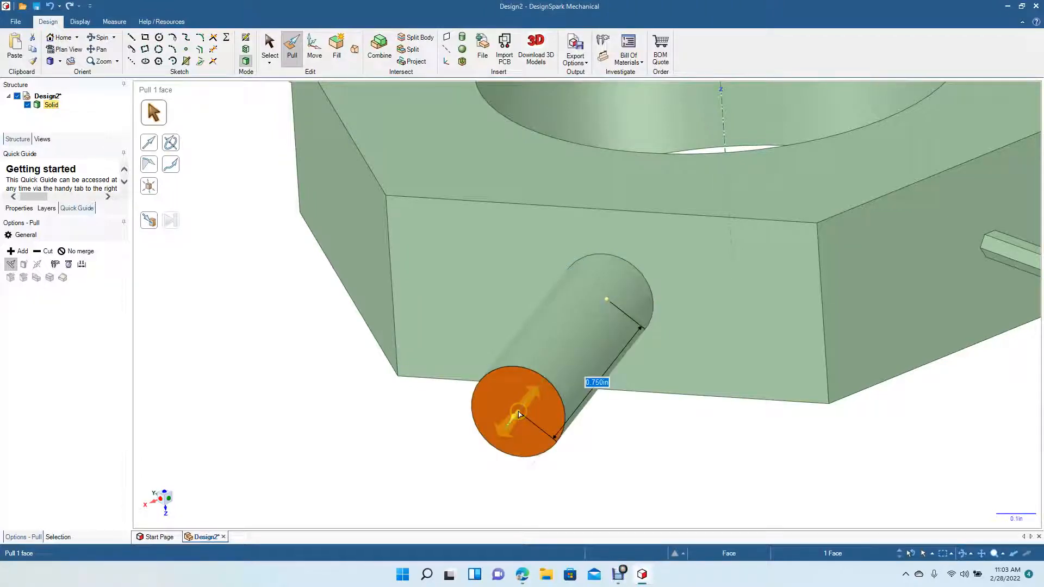
pyautogui.click(269, 53)
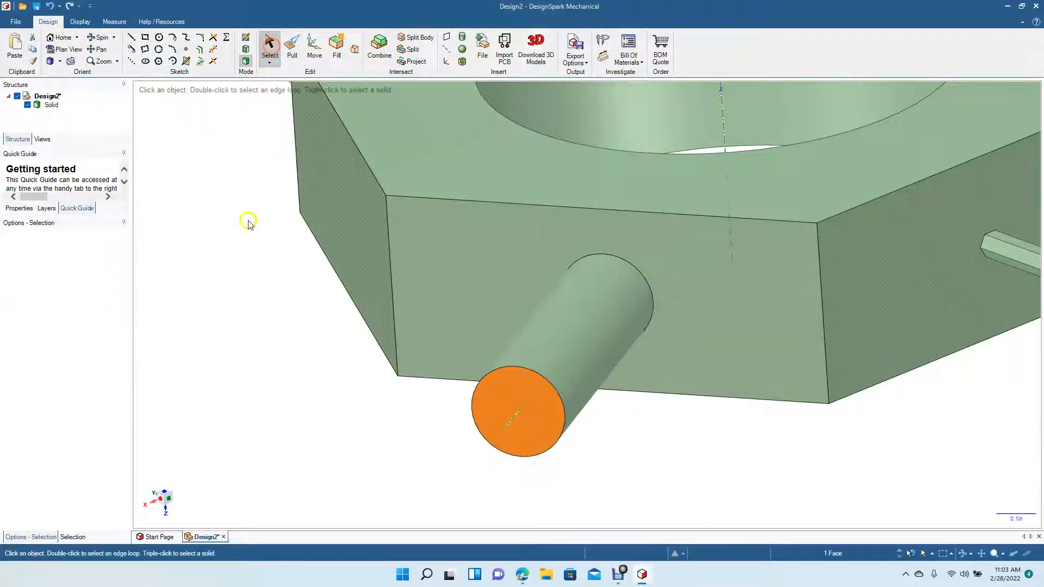
pyautogui.click(244, 231)
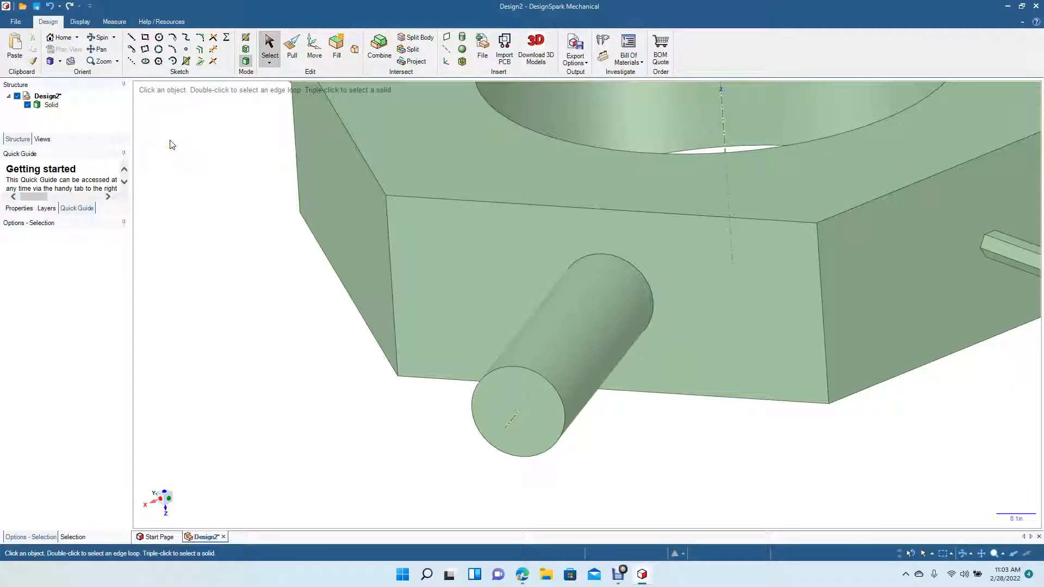
# Examine the arrangement of the posts around the nut, square-on to its flat hexagonal face and in the Top view
pyautogui.press('z')
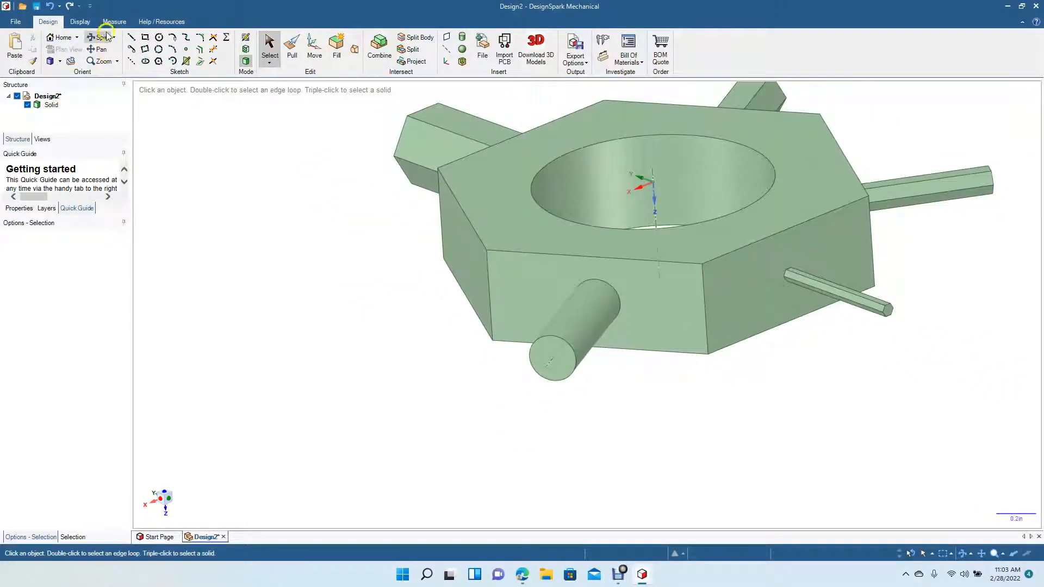
pyautogui.click(105, 37)
pyautogui.moveTo(355, 329); pyautogui.dragTo(373, 135)
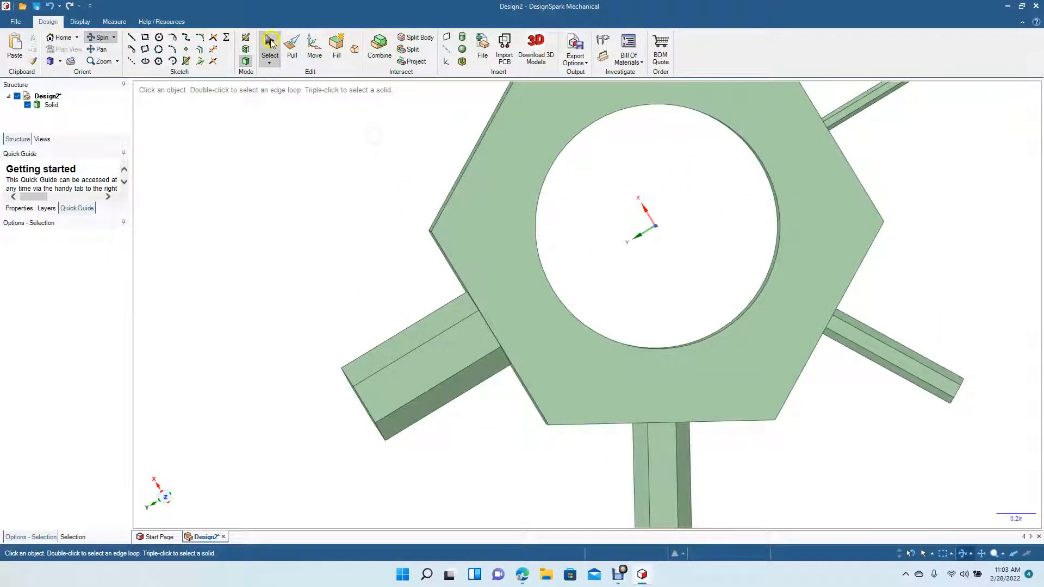
pyautogui.click(271, 45)
pyautogui.click(512, 147)
pyautogui.click(63, 49)
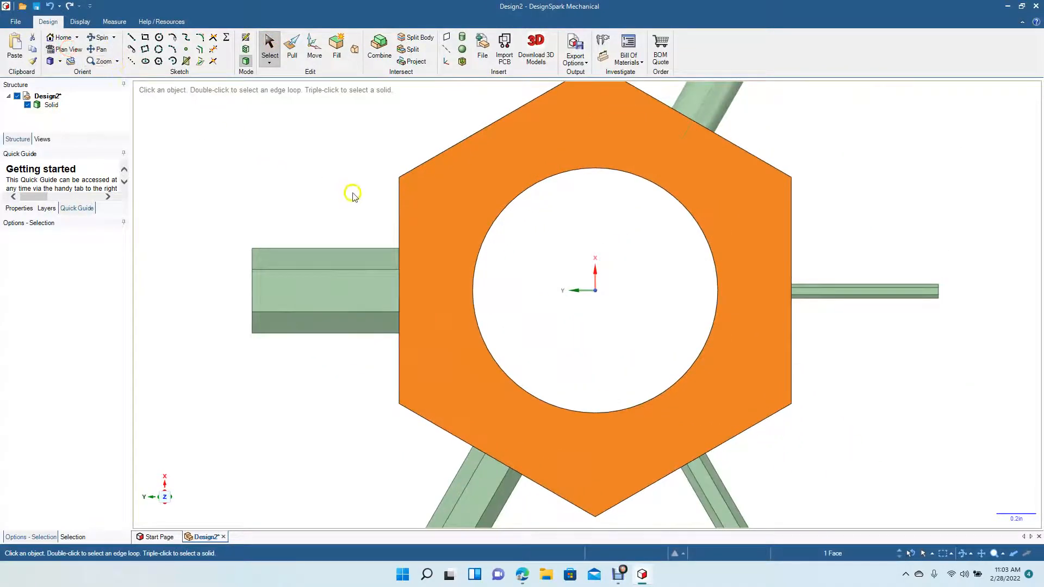
pyautogui.click(59, 61)
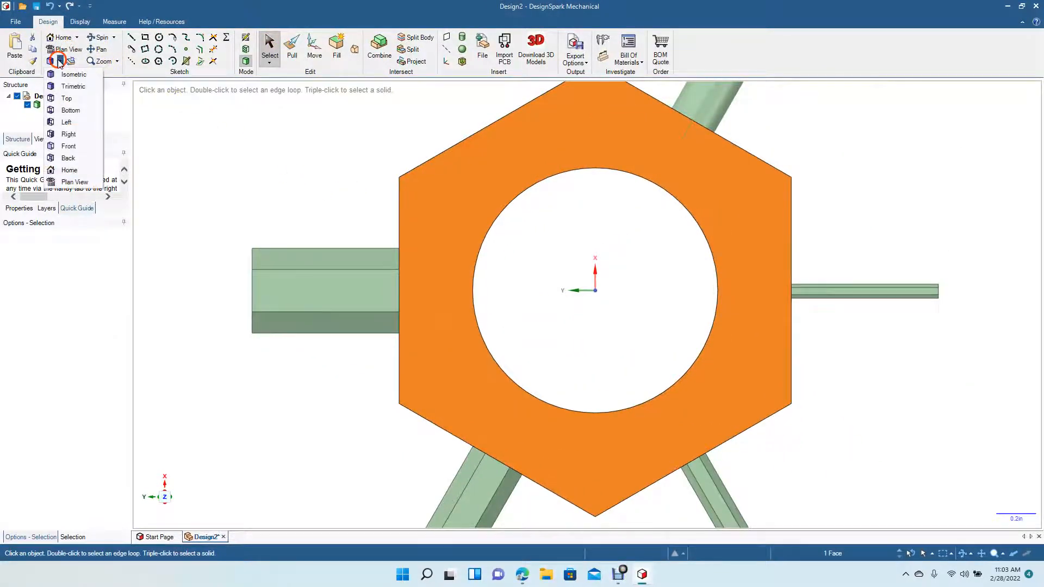
pyautogui.click(73, 101)
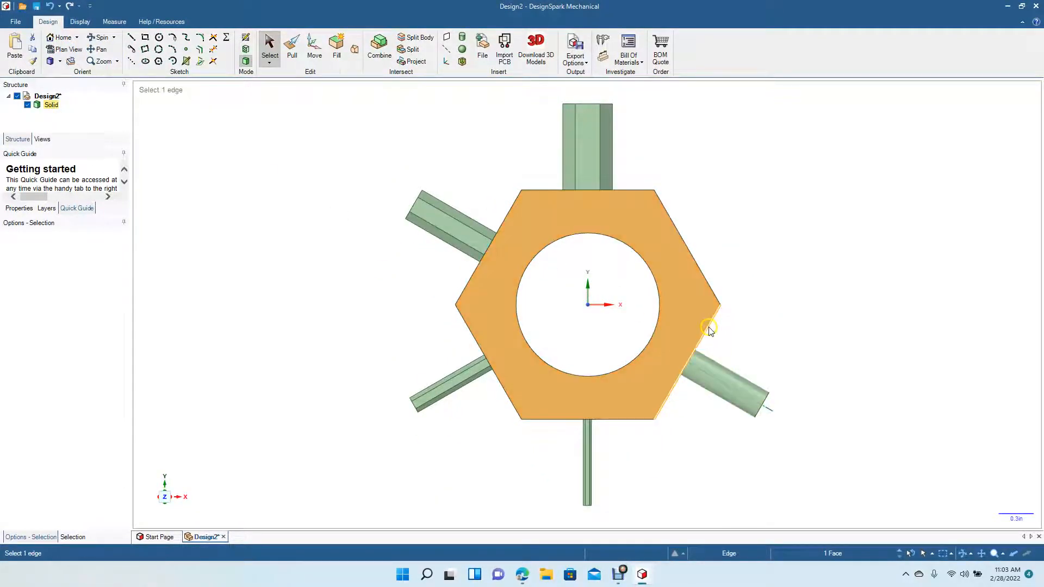
pyautogui.click(105, 38)
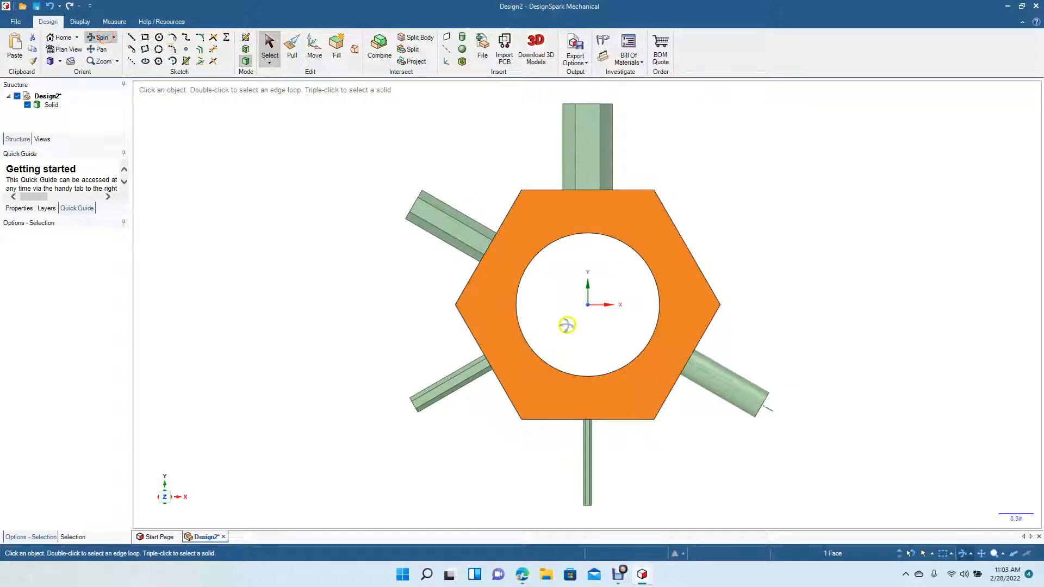
pyautogui.moveTo(450, 341); pyautogui.dragTo(464, 315)
pyautogui.moveTo(464, 314); pyautogui.dragTo(461, 326, button='middle')
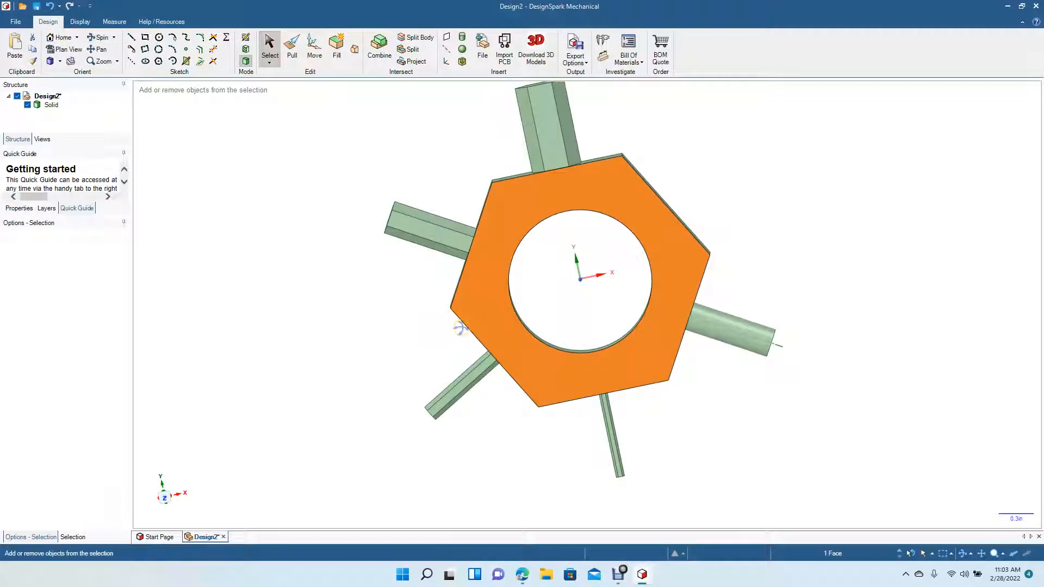
# Extrude the 0.25 in circle 0.75 in outward from the side face as a round post
pyautogui.press('p')
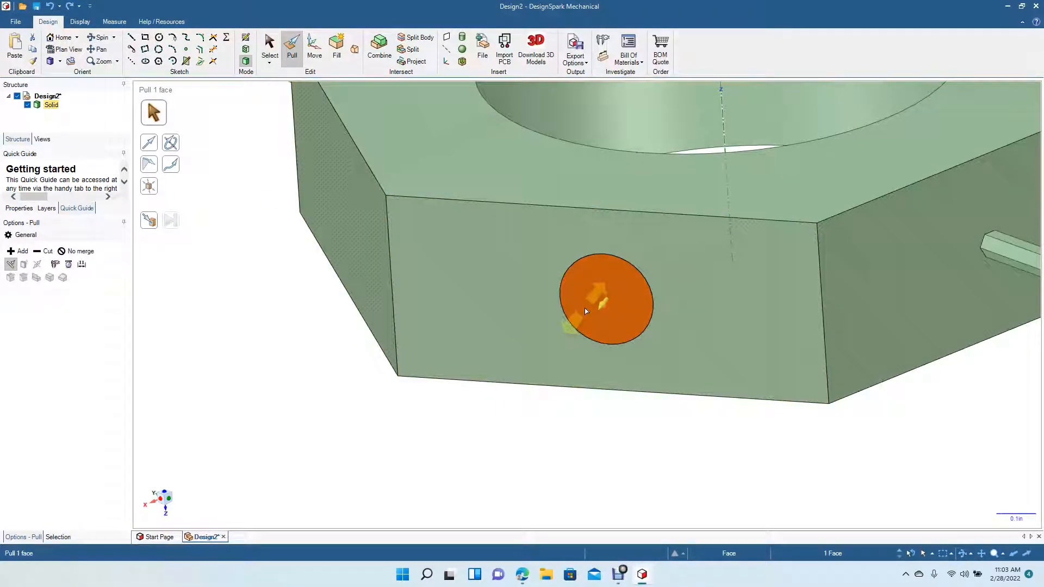
pyautogui.press('space')
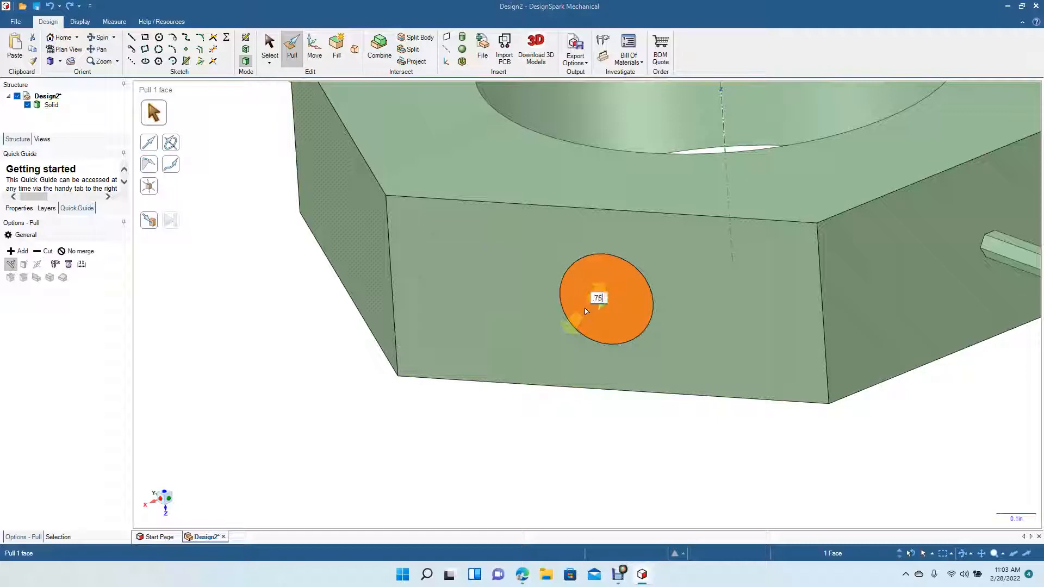
pyautogui.press('Return')
pyautogui.click(269, 41)
pyautogui.click(263, 147)
pyautogui.keyDown('ctrl'); pyautogui.scroll(-5, 264, 147); pyautogui.keyUp('ctrl')
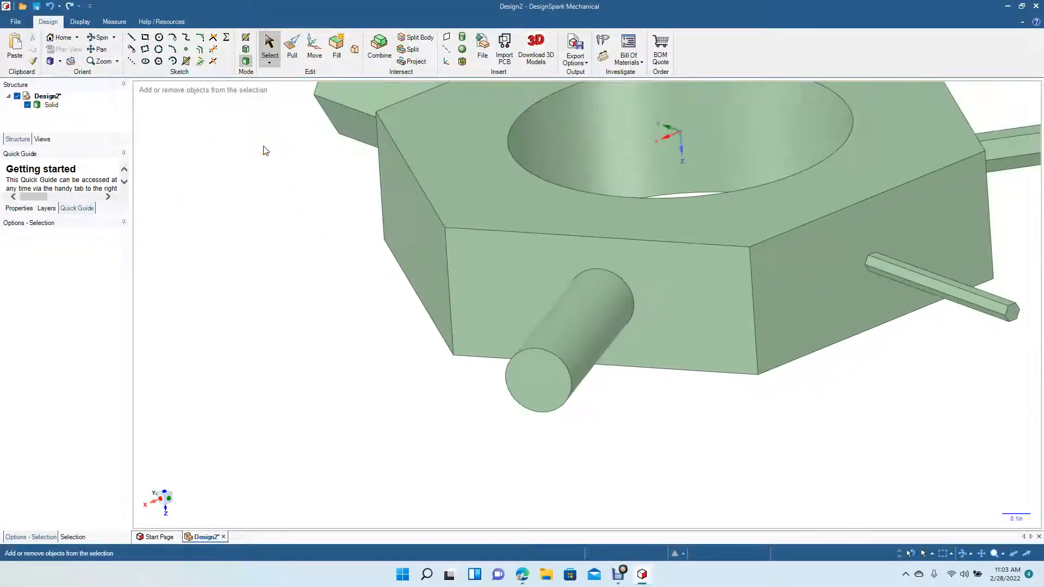
# Turn the nut to its flat hexagonal face with the central hole, select that face and view it square-on
pyautogui.click(88, 8)
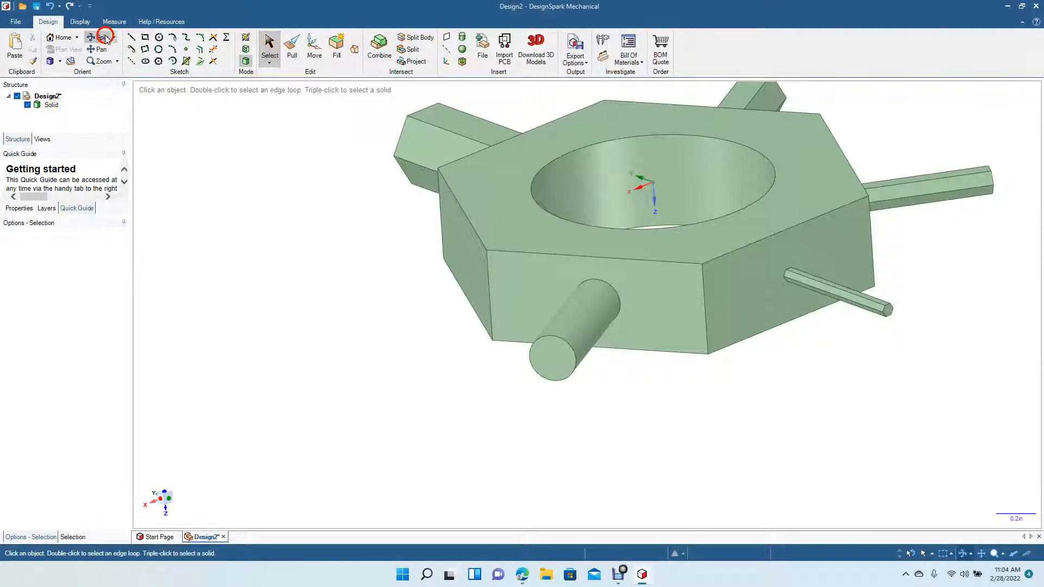
pyautogui.moveTo(385, 334); pyautogui.dragTo(398, 138, button='middle')
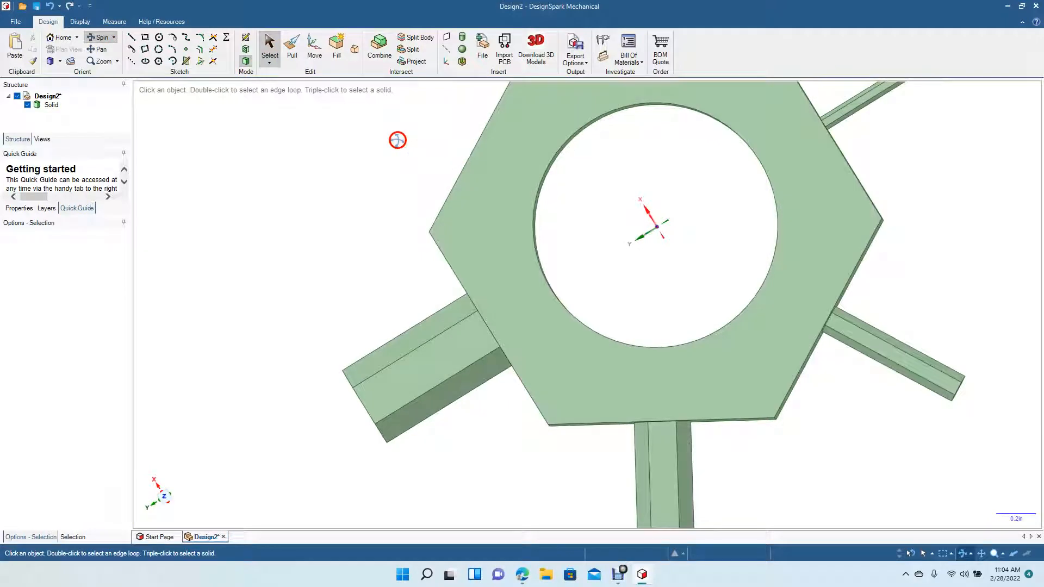
pyautogui.click(269, 47)
pyautogui.click(503, 185)
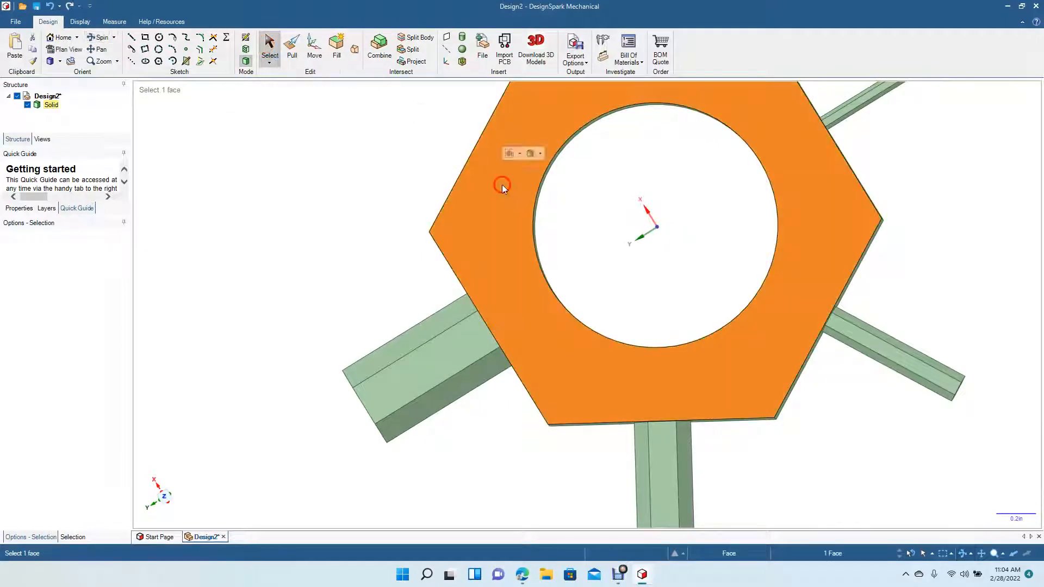
pyautogui.click(76, 51)
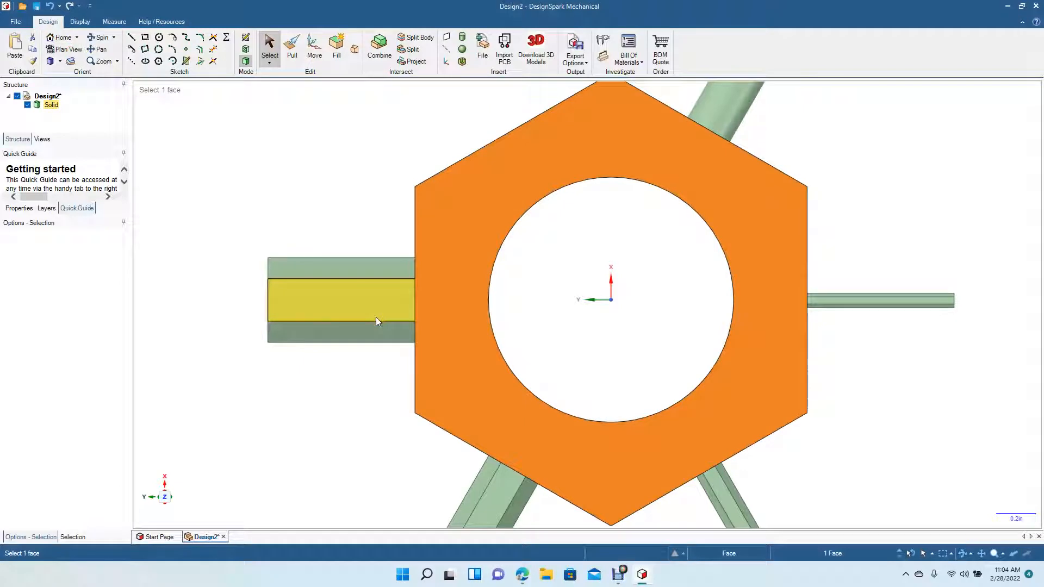
# Select the whole solid and rotate it counterclockwise about 31° around the central hole's axis
pyautogui.keyDown('ctrl'); pyautogui.scroll(-4, 376, 318); pyautogui.keyUp('ctrl')
pyautogui.moveTo(343, 111); pyautogui.dragTo(845, 496)
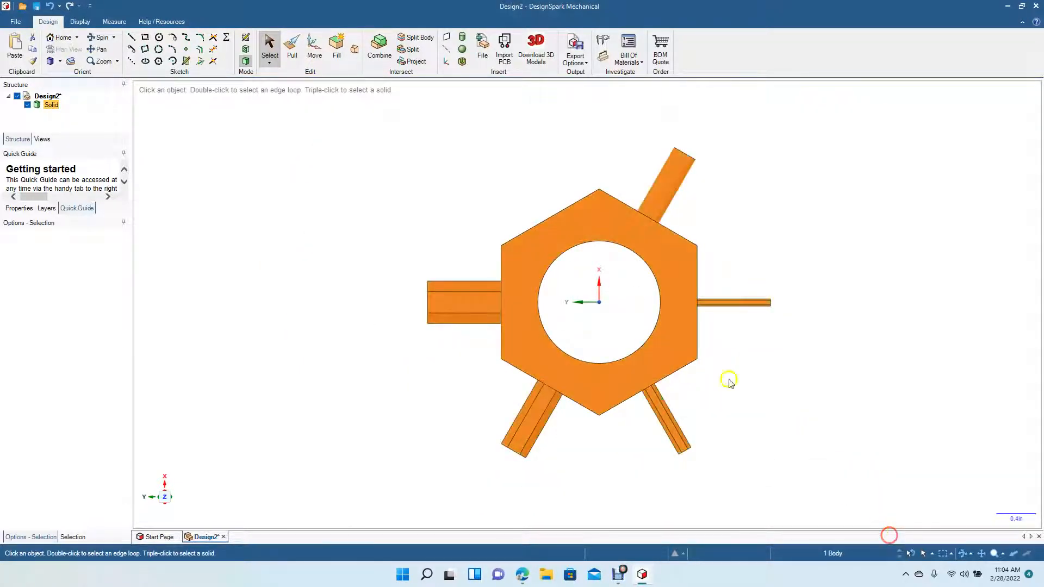
pyautogui.click(314, 52)
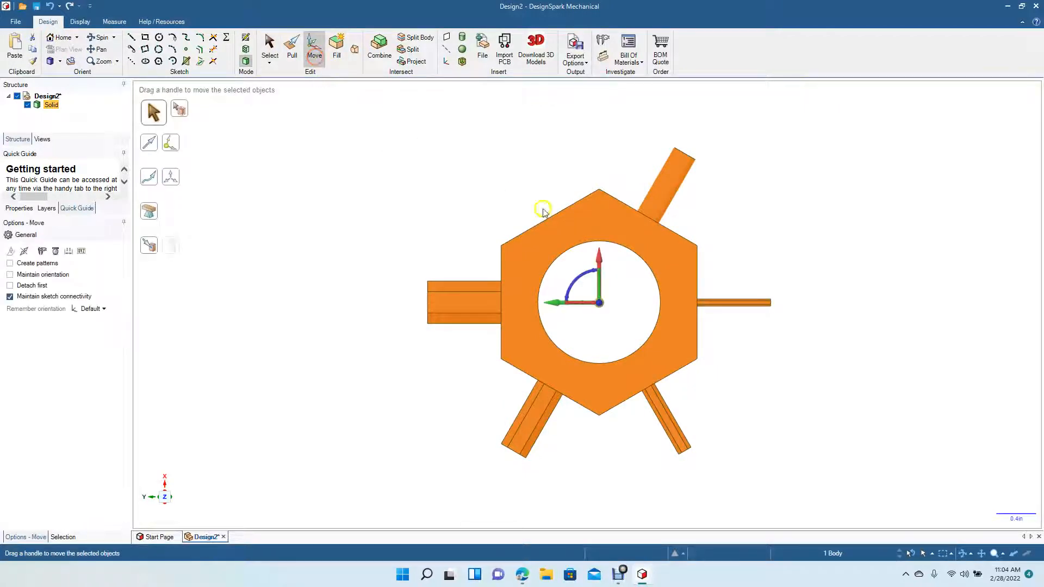
pyautogui.moveTo(578, 282); pyautogui.dragTo(570, 296)
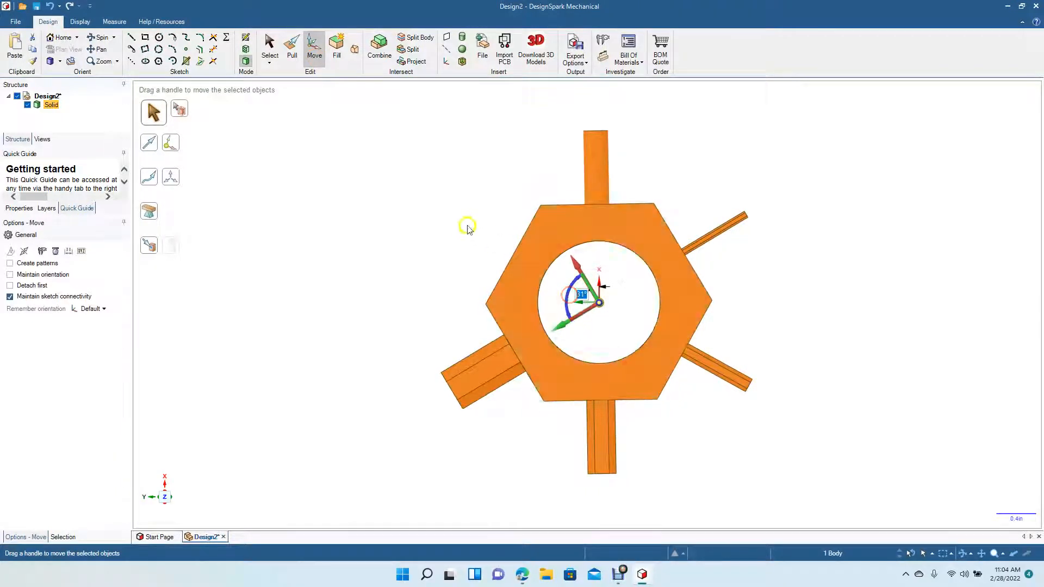
pyautogui.click(468, 227)
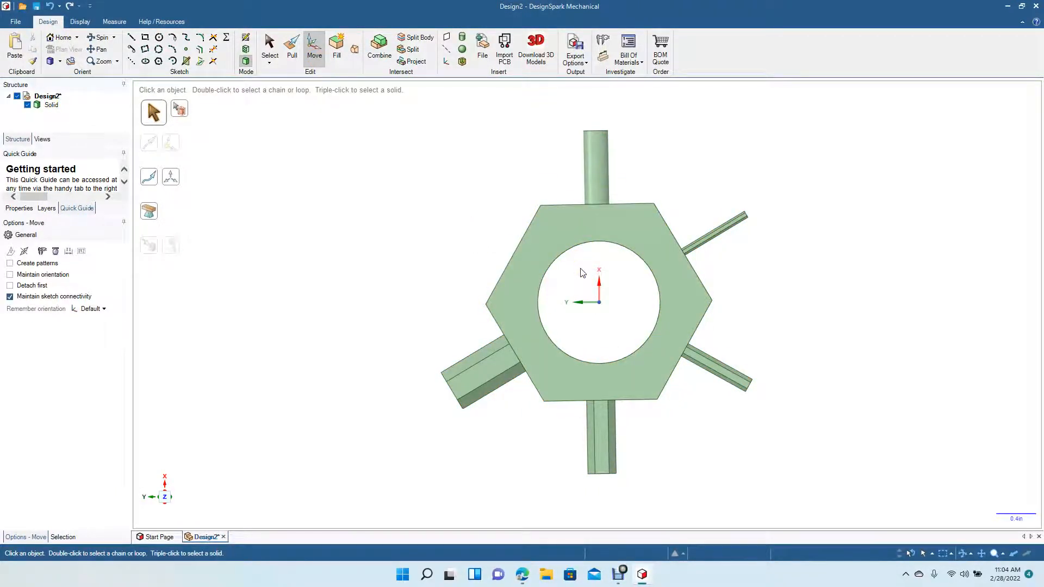
# Select the round post's centre axis and orient the view to a plan view showing the post and nut edge-on
pyautogui.scroll(4, 581, 273)
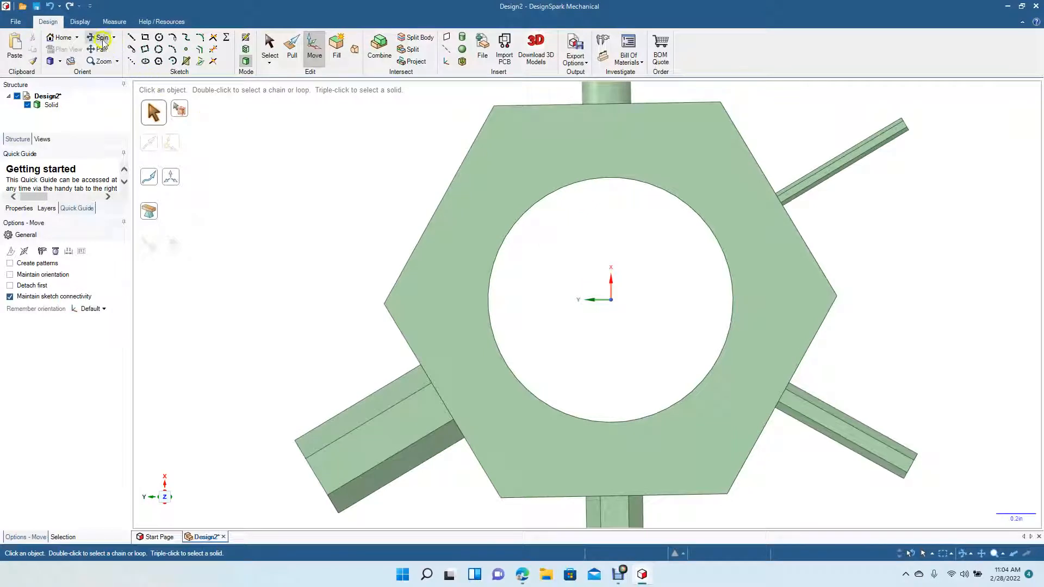
pyautogui.click(98, 49)
pyautogui.moveTo(324, 159); pyautogui.dragTo(273, 326)
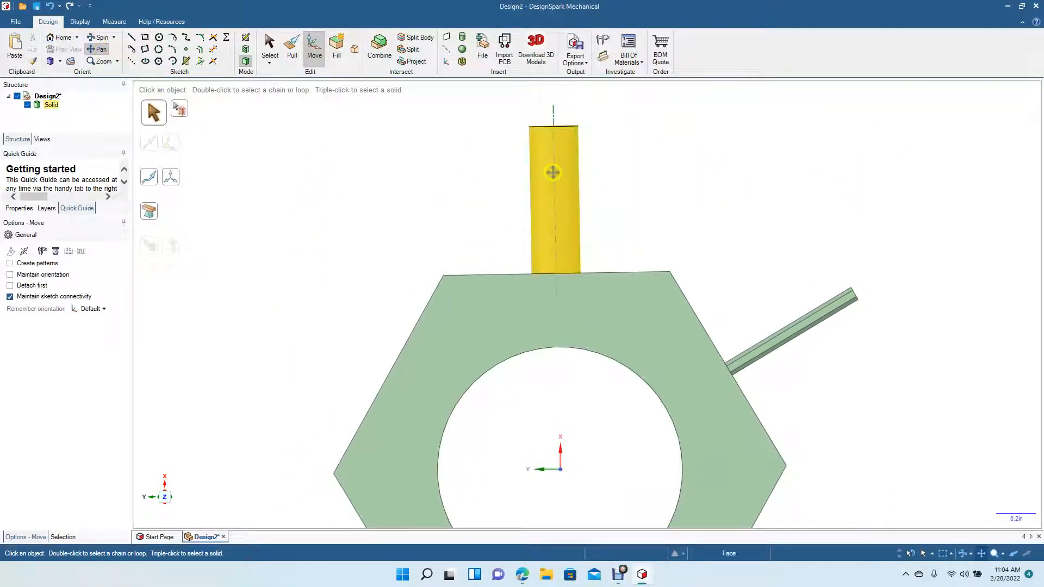
pyautogui.click(270, 43)
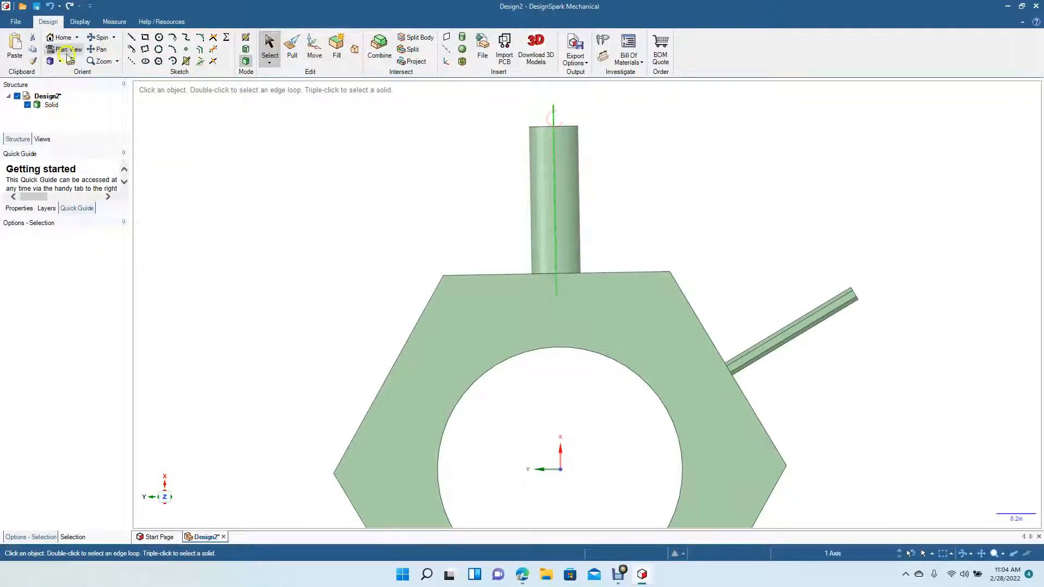
pyautogui.click(65, 50)
pyautogui.click(342, 200)
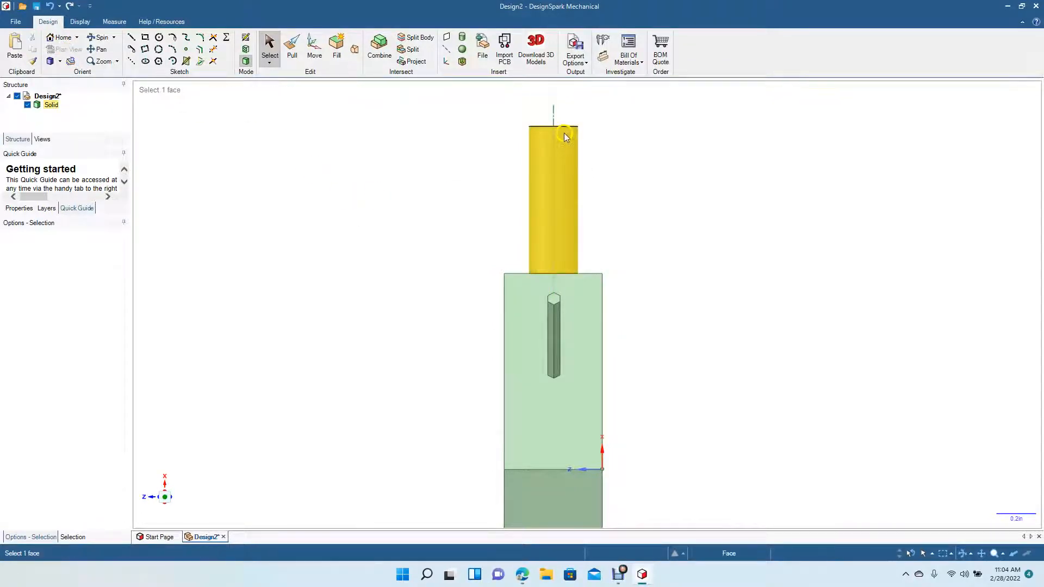
pyautogui.click(566, 172)
pyautogui.press('Escape')
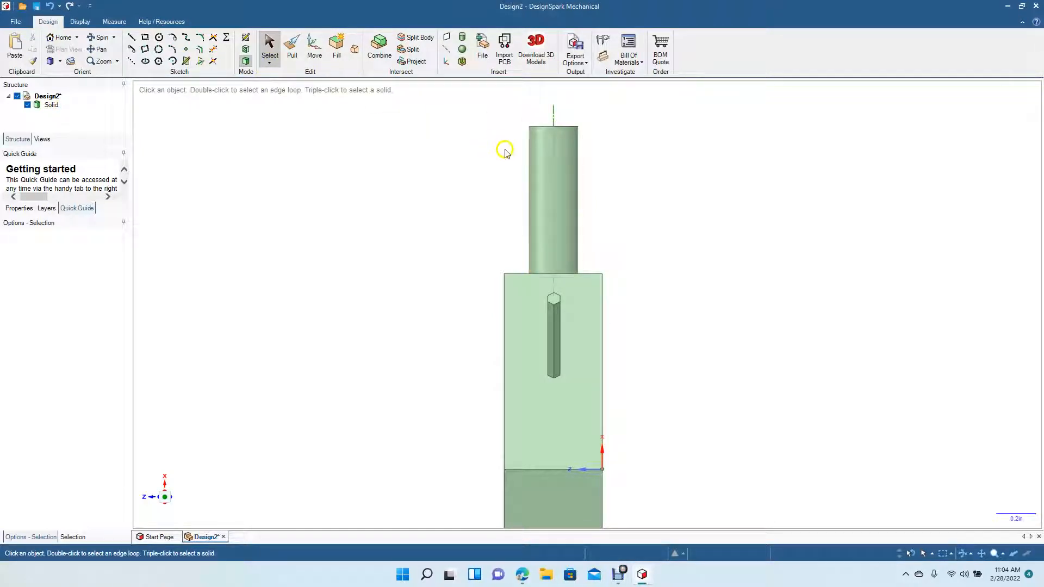
# Sketch a 0.5 in line down the round post's axis, starting at the axis end just beyond the post's tip
pyautogui.click(133, 38)
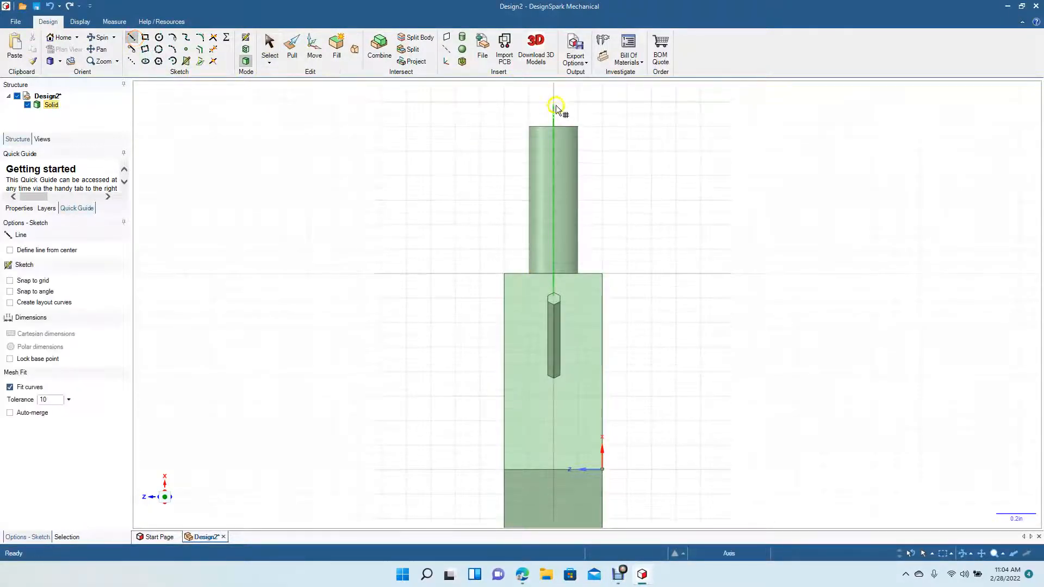
pyautogui.click(554, 111)
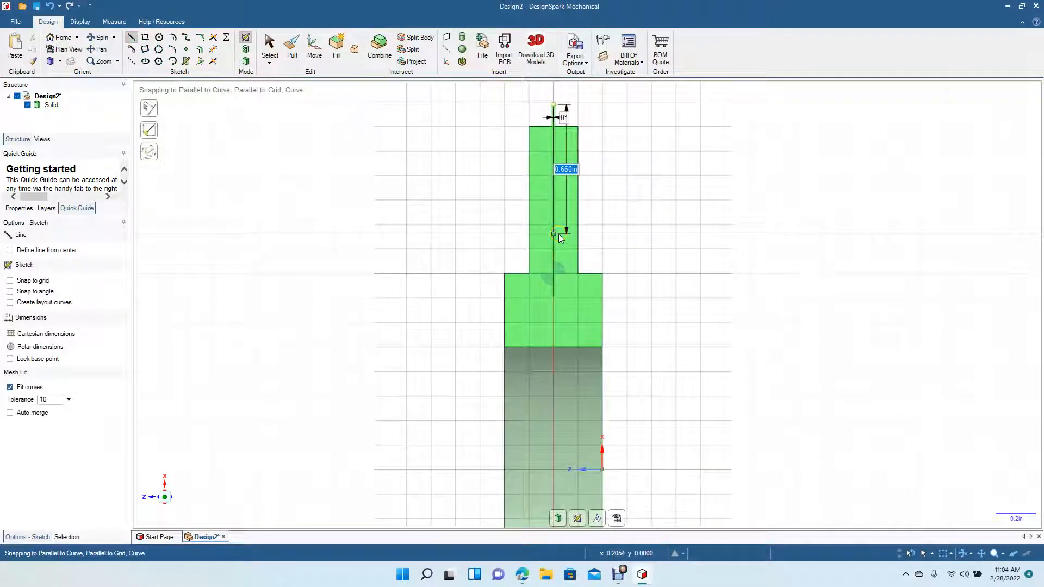
pyautogui.click(552, 202)
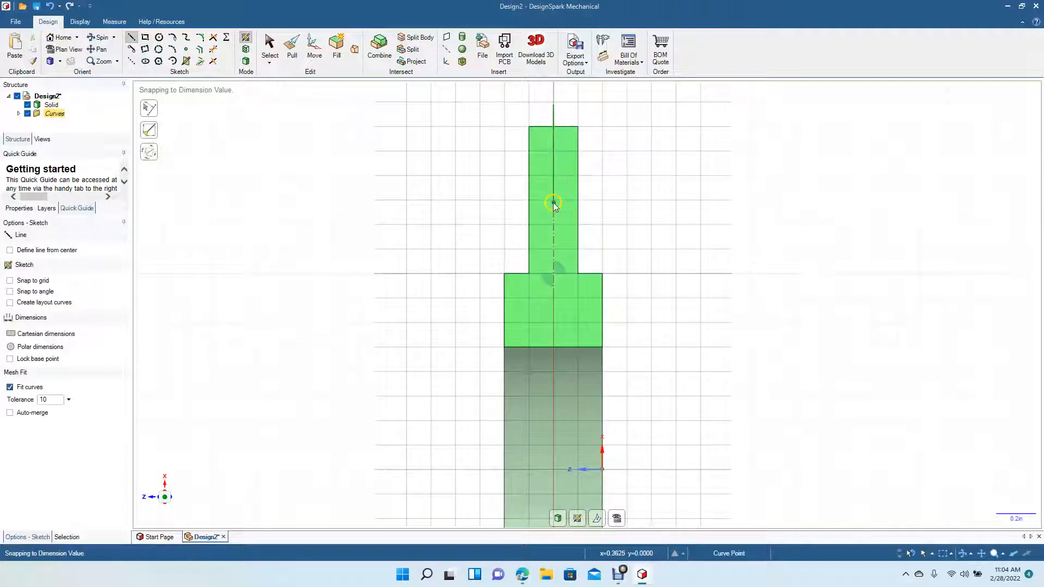
pyautogui.click(269, 46)
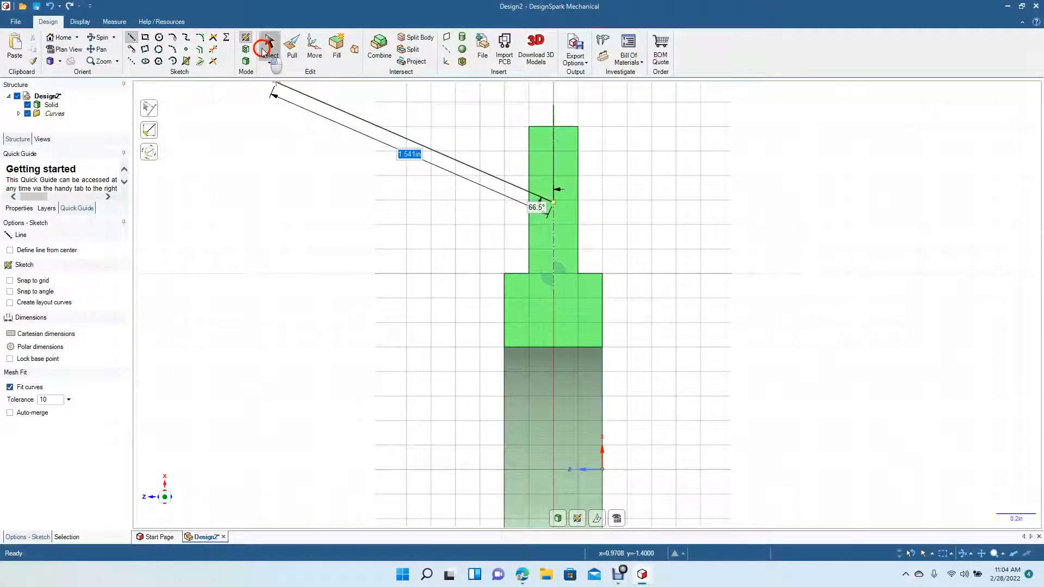
# Sketch two 0.125 in horizontal lines from the axis line's lower end to the two edges of the round post
pyautogui.click(131, 38)
pyautogui.click(553, 203)
pyautogui.click(528, 206)
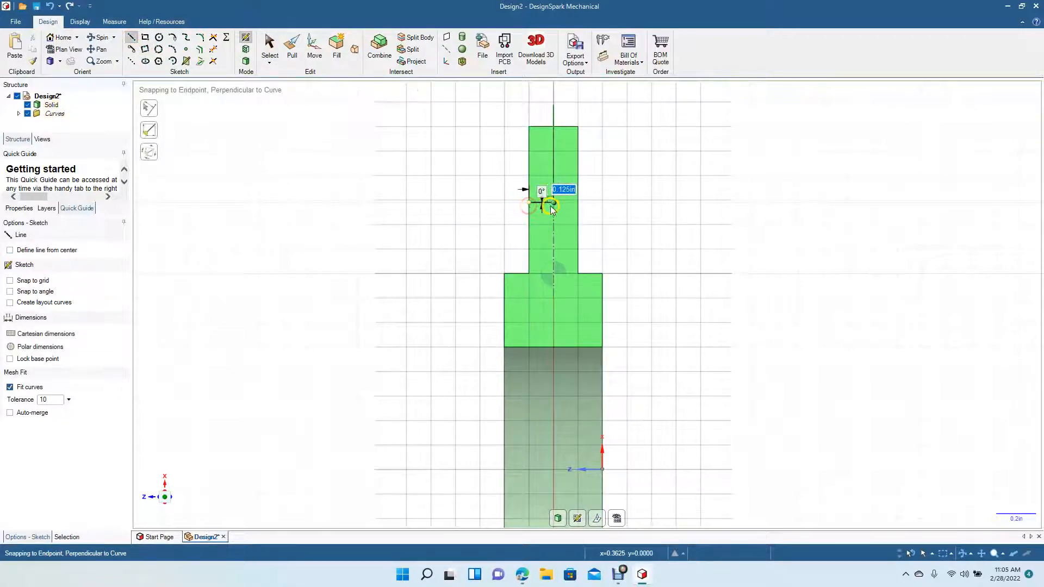
pyautogui.click(554, 206)
pyautogui.click(577, 203)
pyautogui.click(270, 46)
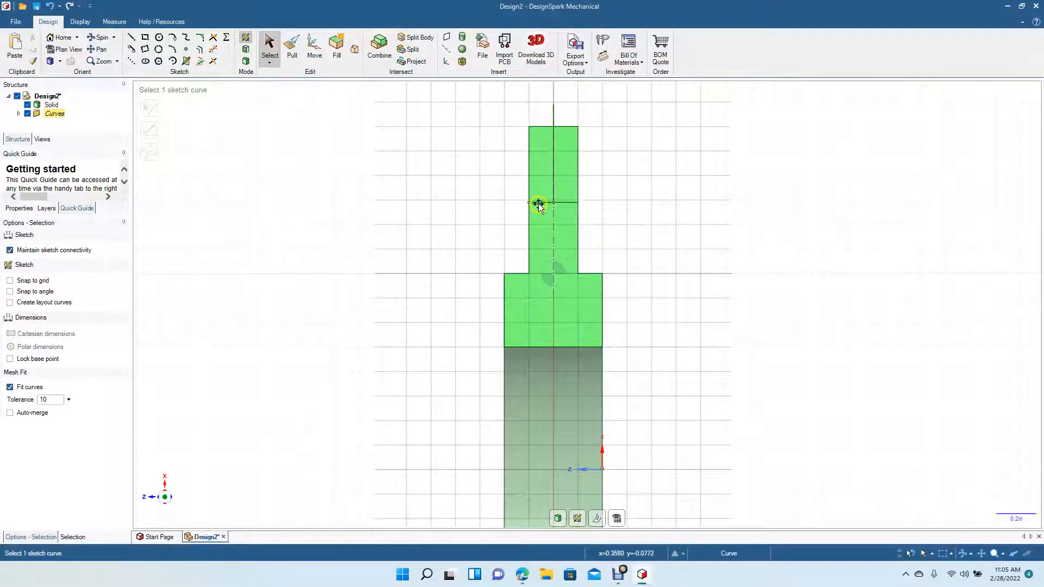
# Set the sketched line along the round post's axis as the mirror line
pyautogui.click(130, 39)
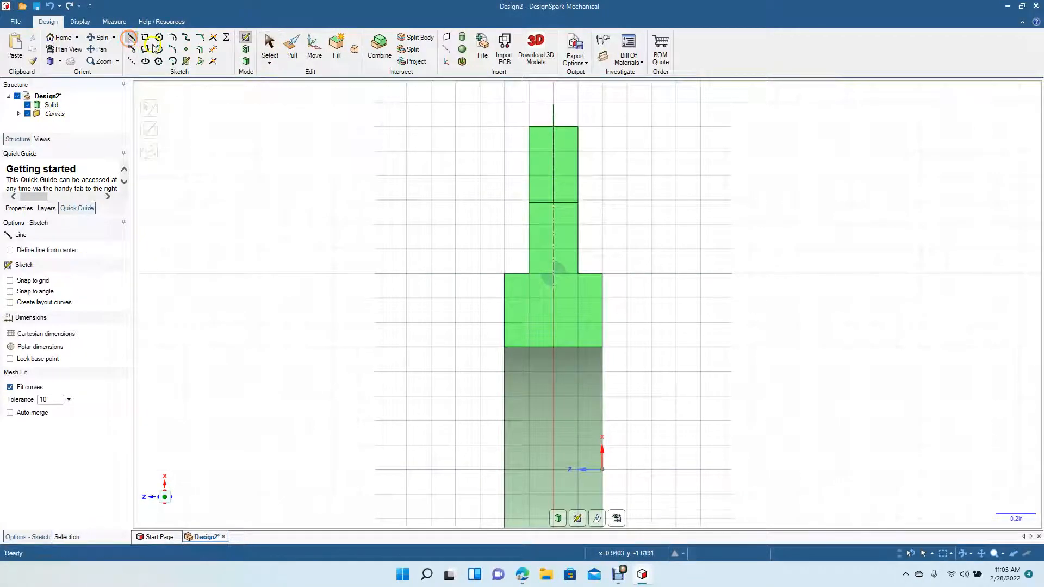
pyautogui.click(269, 46)
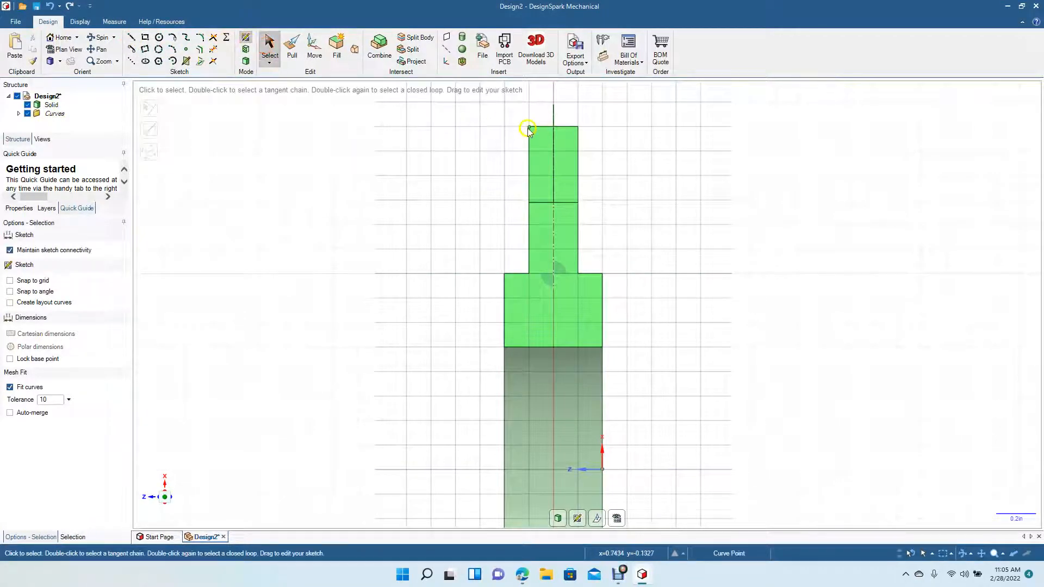
pyautogui.rightClick(555, 117)
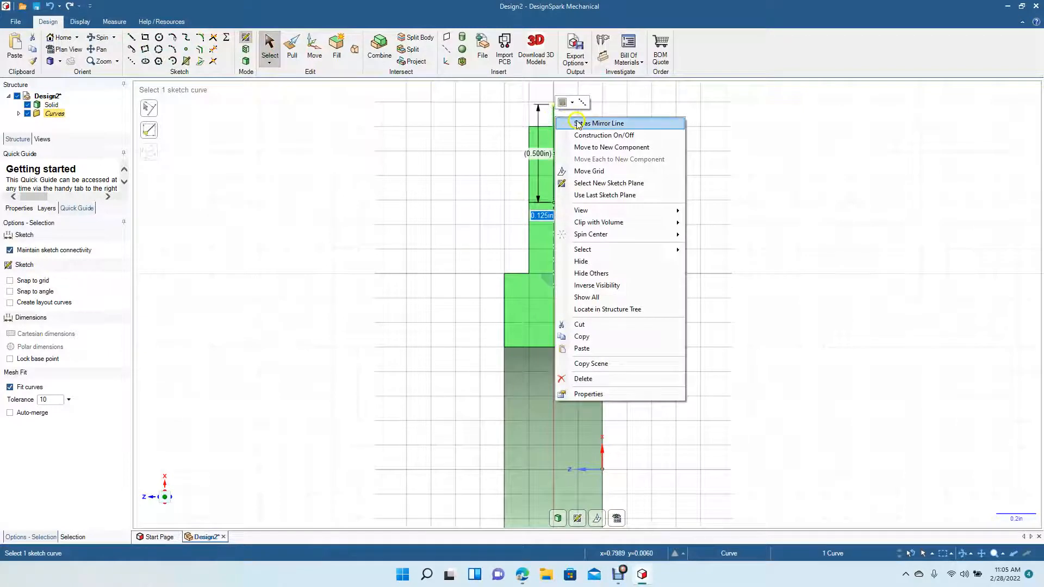
pyautogui.click(576, 124)
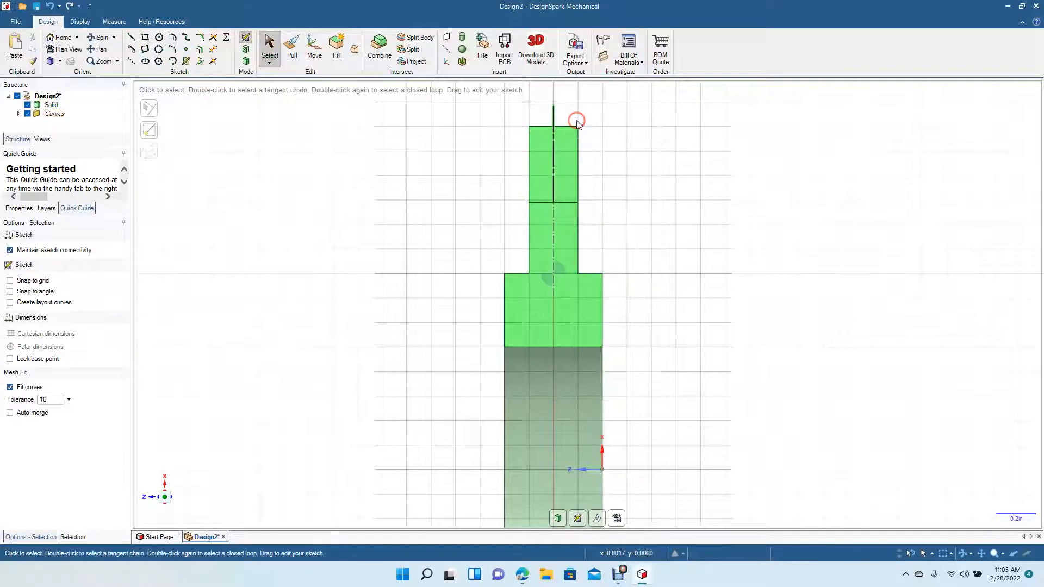
pyautogui.click(131, 38)
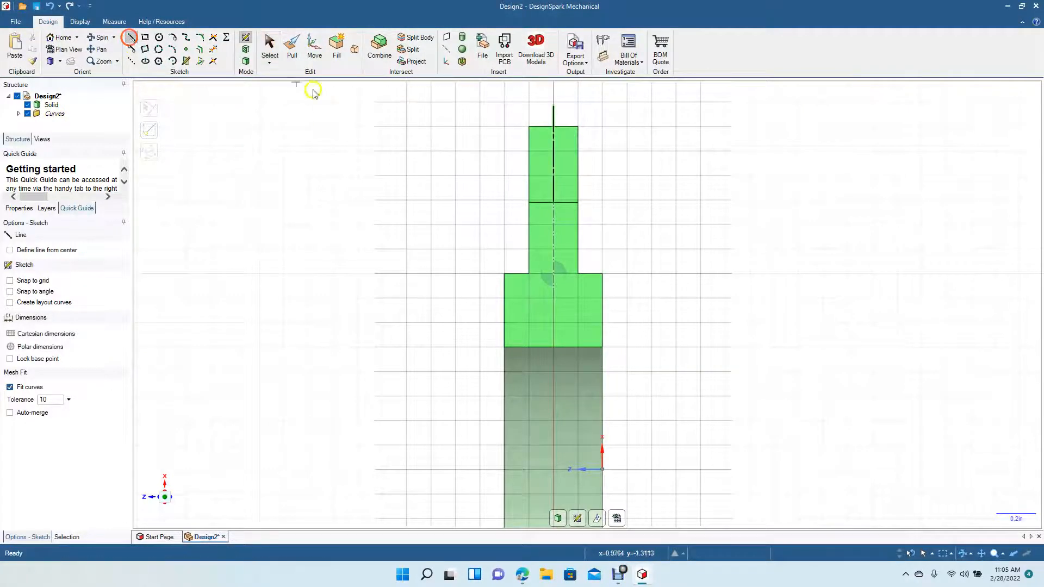
pyautogui.click(543, 130)
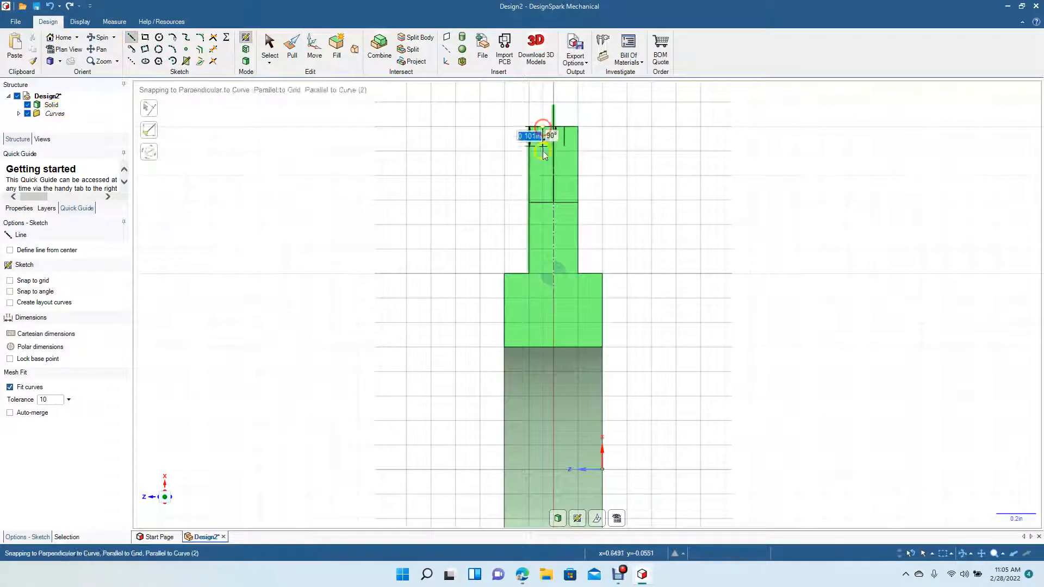
pyautogui.click(534, 202)
pyautogui.hotkey('ctrl', 'z')
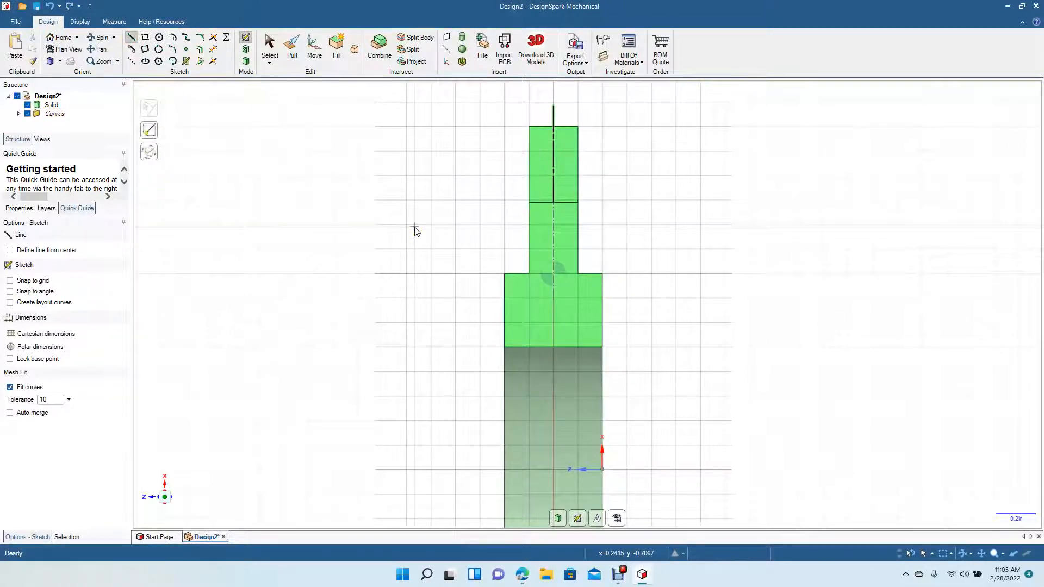
# Sketch a mirrored closed profile at the post's tip with a slanted side about 0.4 in long and its outer side beyond the post
pyautogui.click(547, 129)
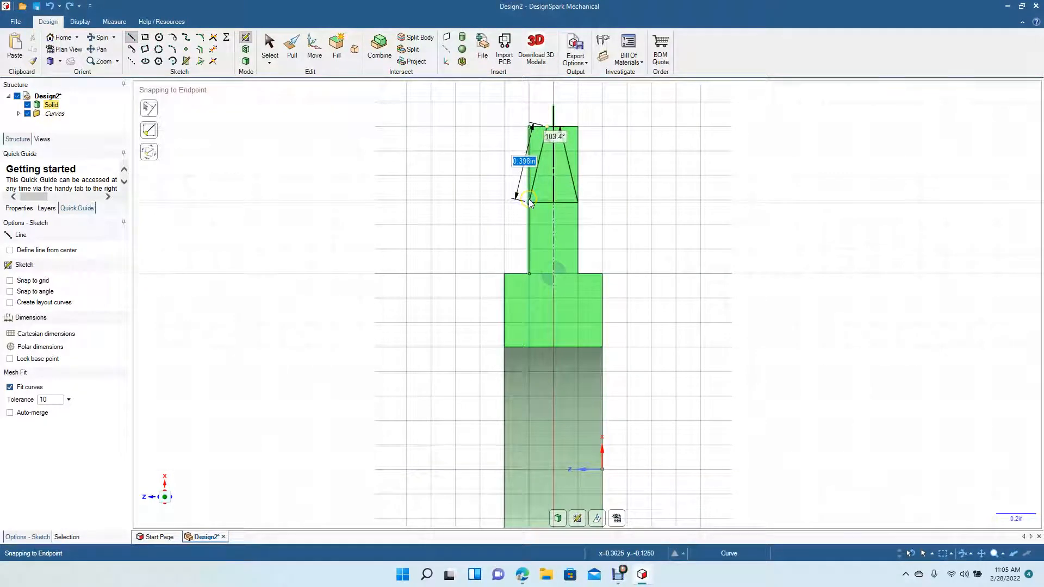
pyautogui.click(270, 56)
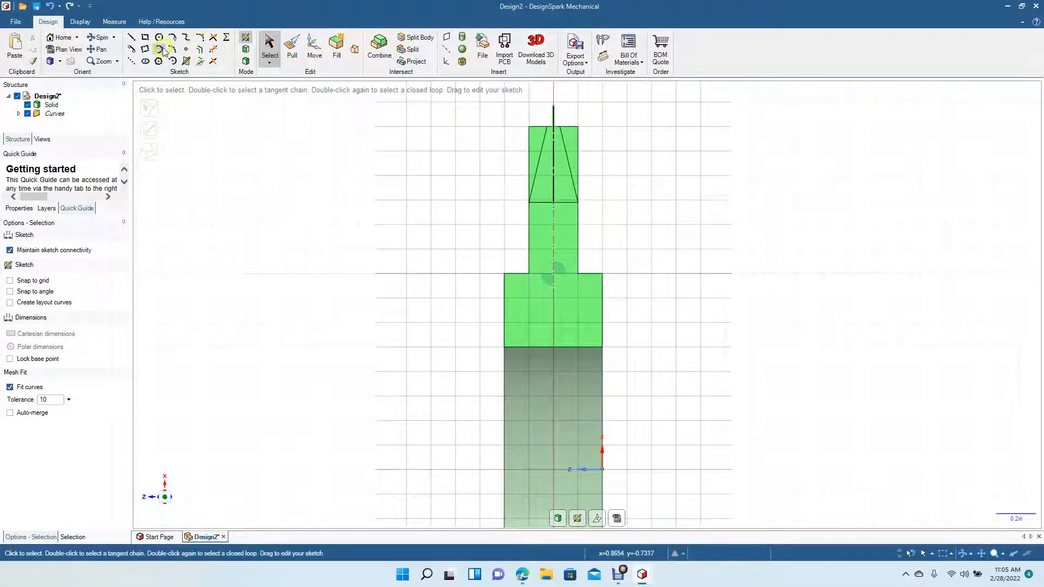
pyautogui.click(134, 38)
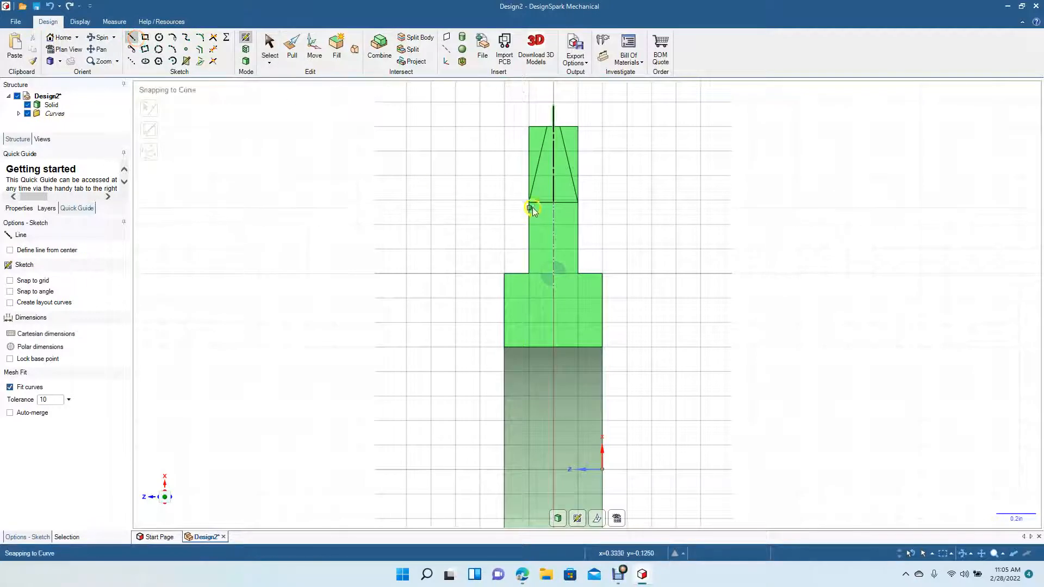
pyautogui.click(529, 202)
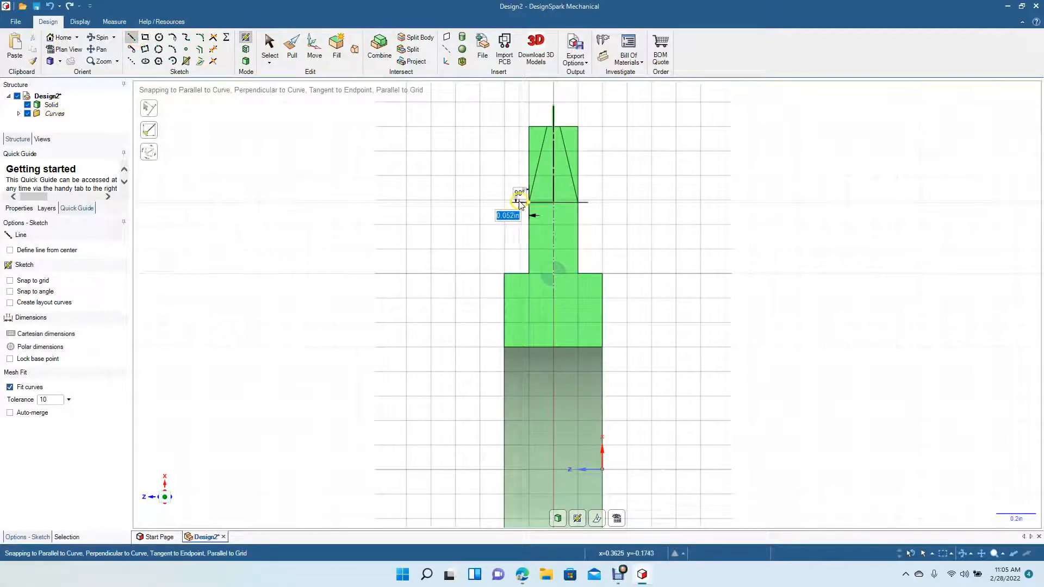
pyautogui.click(515, 202)
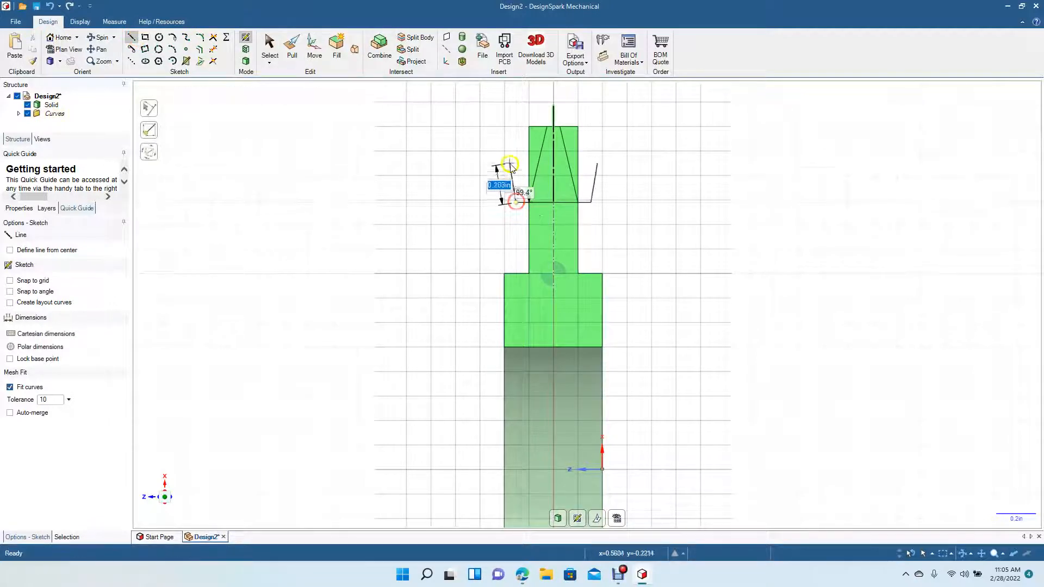
pyautogui.click(517, 126)
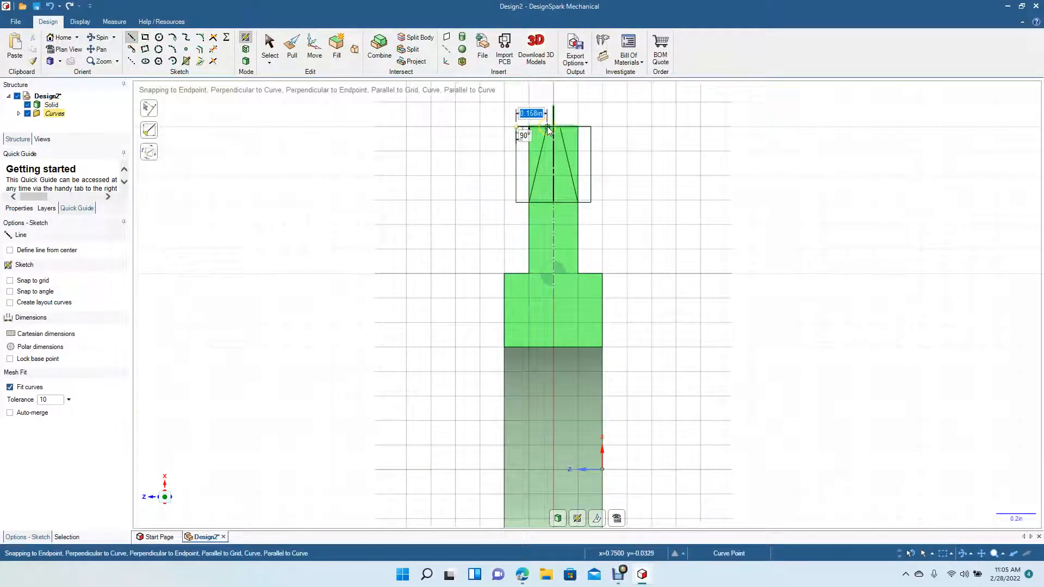
pyautogui.click(270, 45)
pyautogui.click(316, 213)
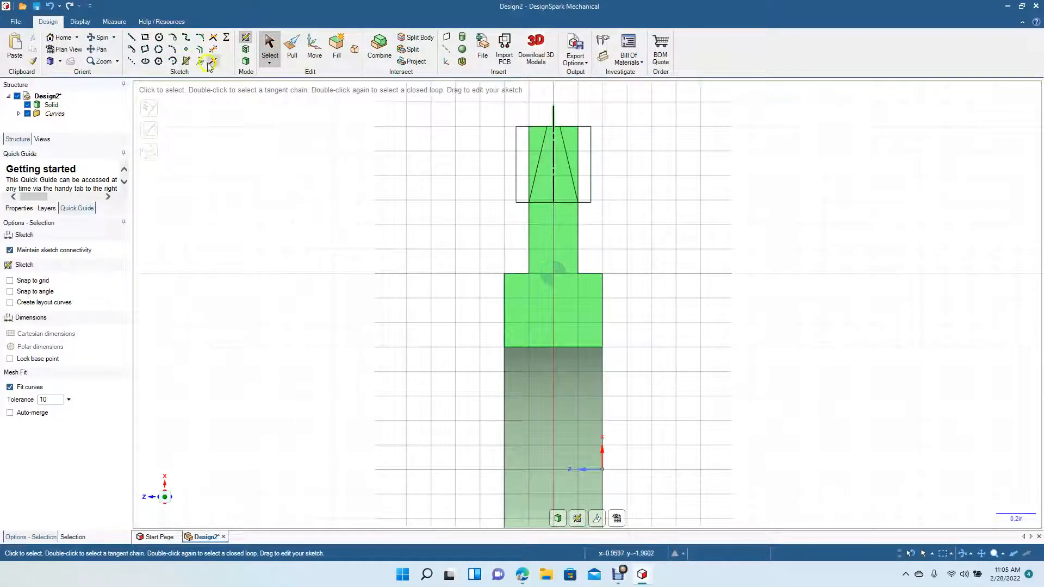
# Switch to 3D mode and pull both mirrored profile faces in both directions as a cut, tapering the round post's tip into a blade
pyautogui.click(245, 63)
pyautogui.click(522, 174)
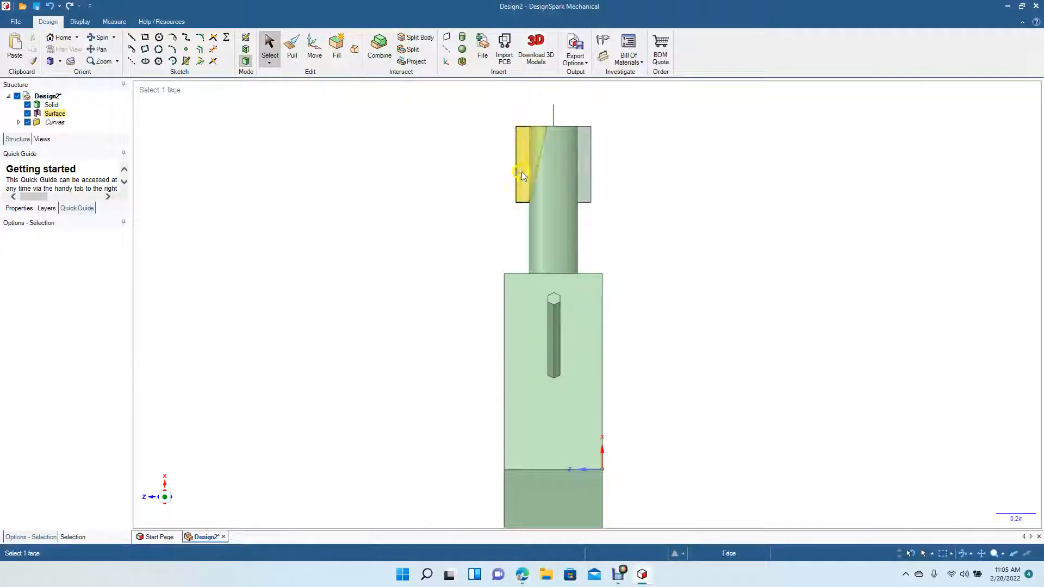
pyautogui.keyDown('ctrl'); pyautogui.click(585, 187); pyautogui.keyUp('ctrl')
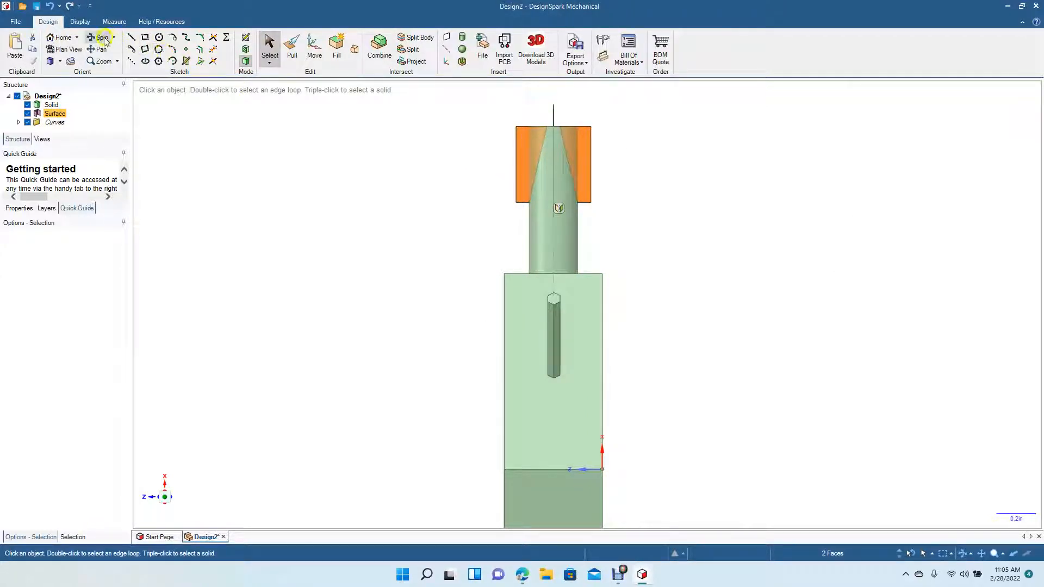
pyautogui.moveTo(247, 163); pyautogui.dragTo(231, 206)
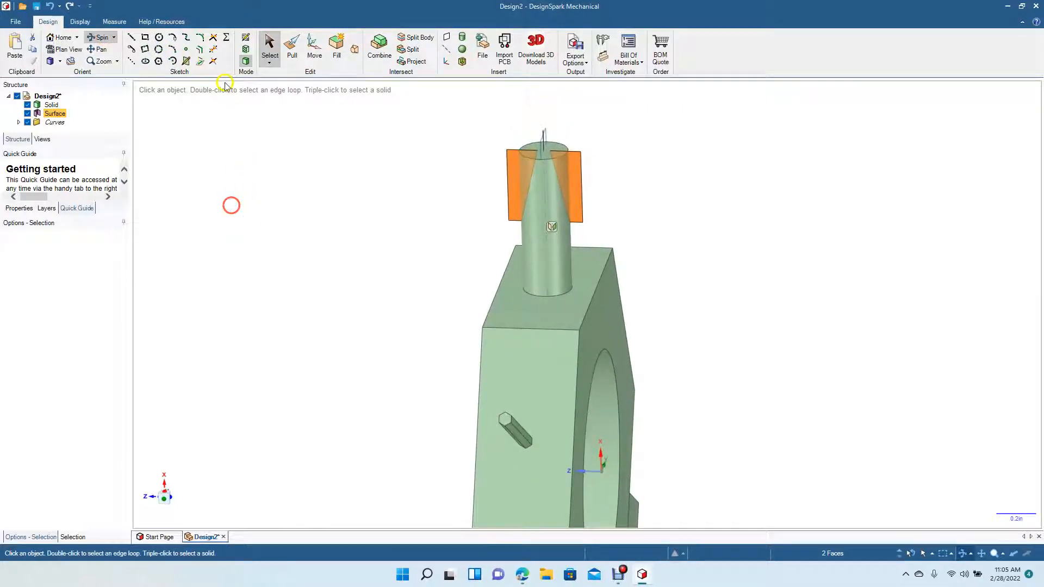
pyautogui.click(292, 47)
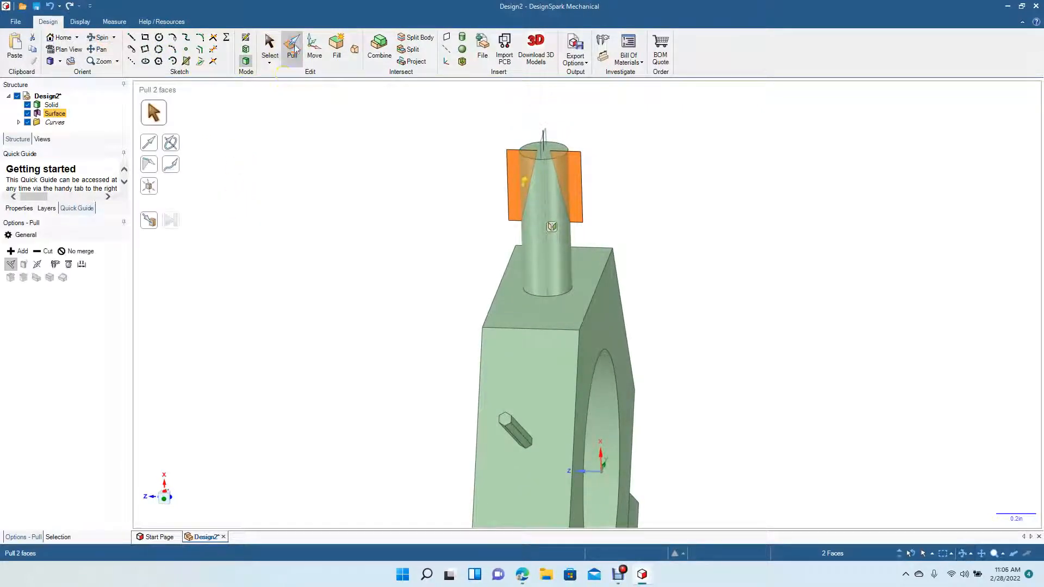
pyautogui.click(37, 264)
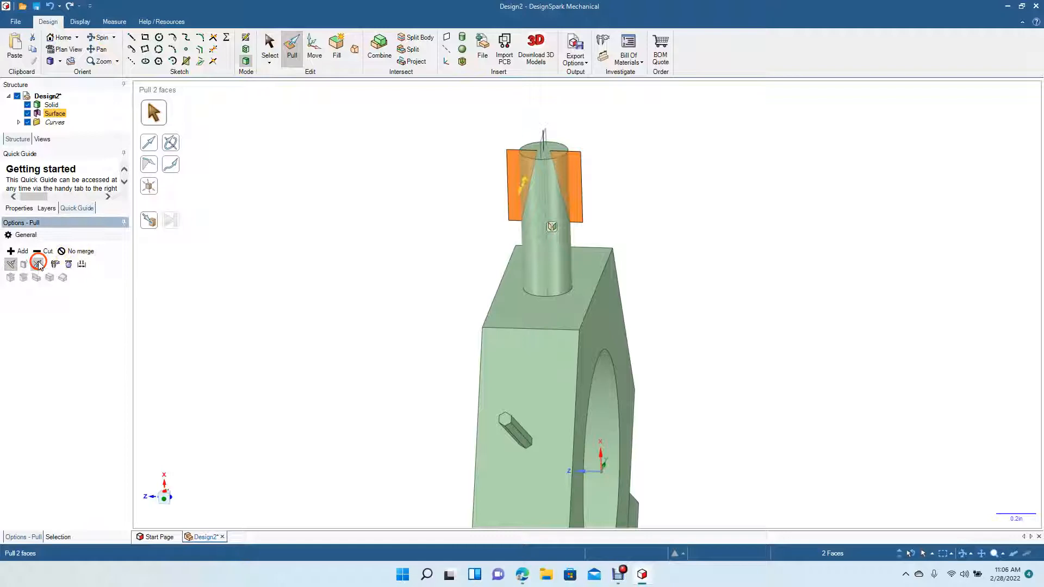
pyautogui.moveTo(515, 174); pyautogui.dragTo(492, 209)
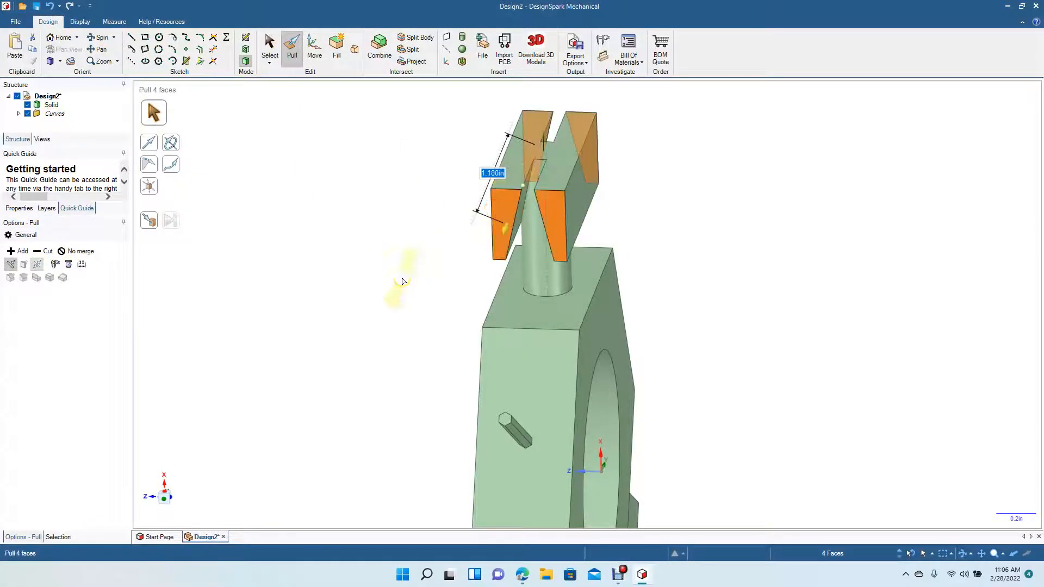
pyautogui.hotkey('ctrl', 'z')
pyautogui.click(38, 252)
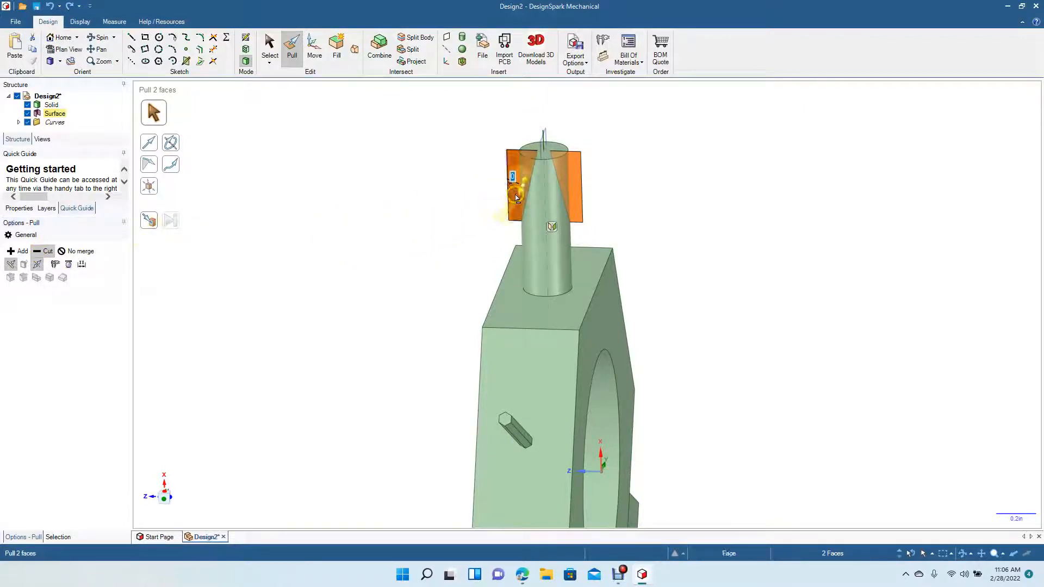
pyautogui.moveTo(511, 204); pyautogui.dragTo(496, 221)
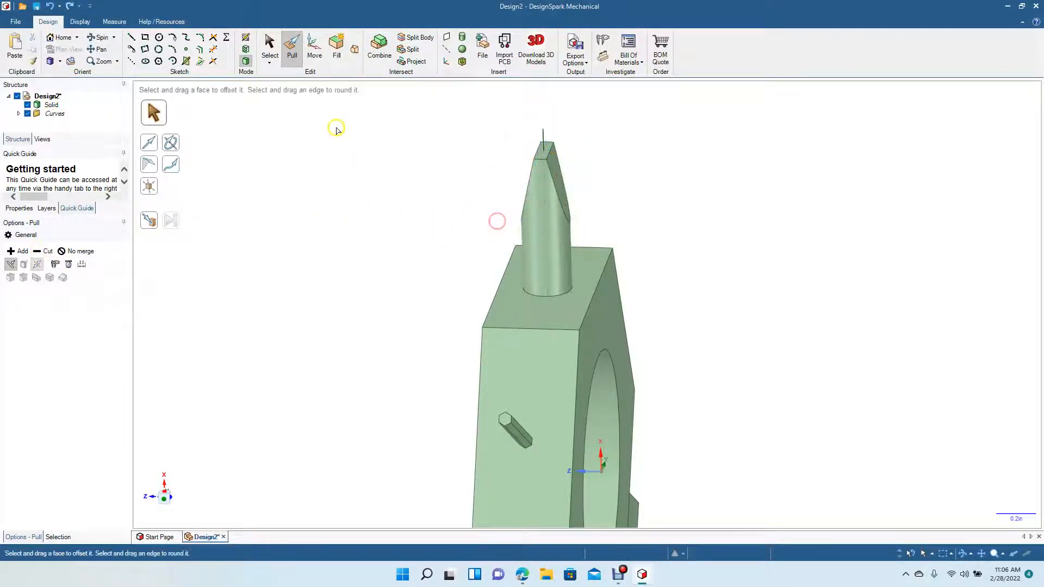
pyautogui.click(269, 48)
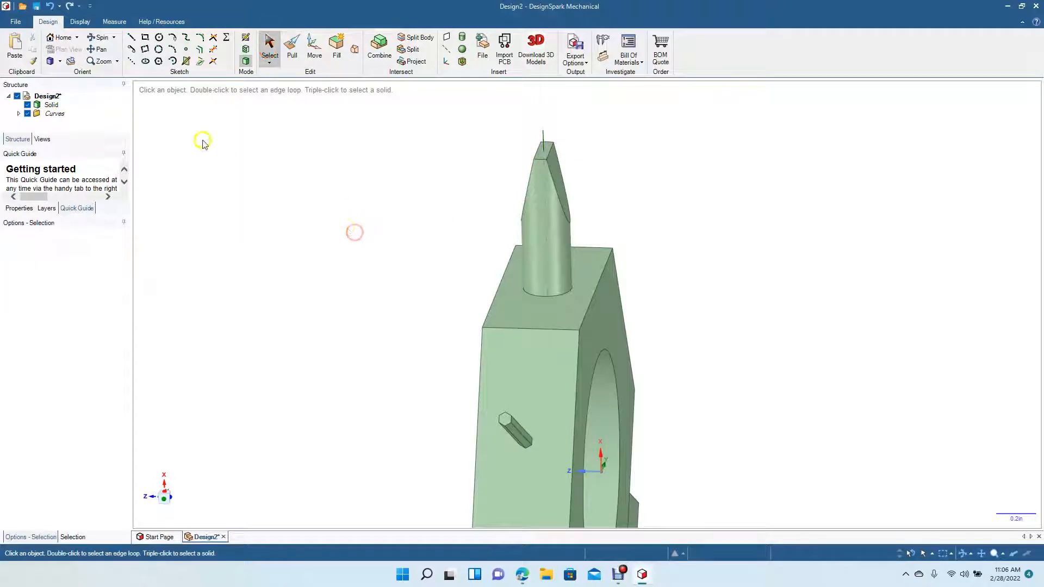
pyautogui.click(98, 39)
pyautogui.moveTo(363, 191); pyautogui.dragTo(231, 8)
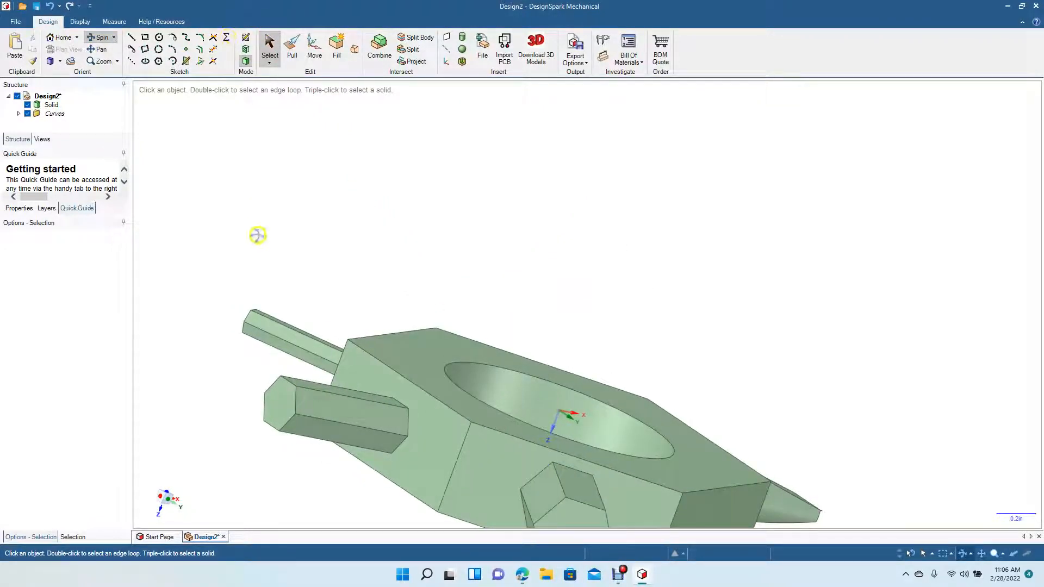
# Round the six outer edges of one hexagonal face of the nut body to a 0.040 in radius
pyautogui.moveTo(257, 236); pyautogui.dragTo(299, 11)
pyautogui.keyDown('shift'); pyautogui.moveTo(299, 11); pyautogui.dragTo(139, 1, button='middle'); pyautogui.keyUp('shift')
pyautogui.click(292, 48)
pyautogui.click(504, 330)
pyautogui.doubleClick(508, 334)
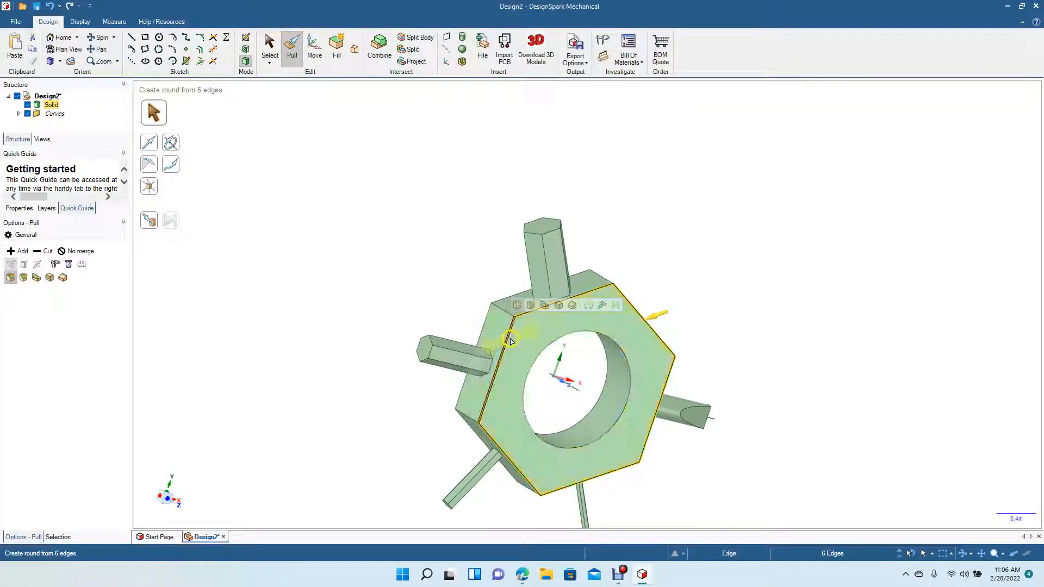
pyautogui.moveTo(512, 340); pyautogui.dragTo(502, 350)
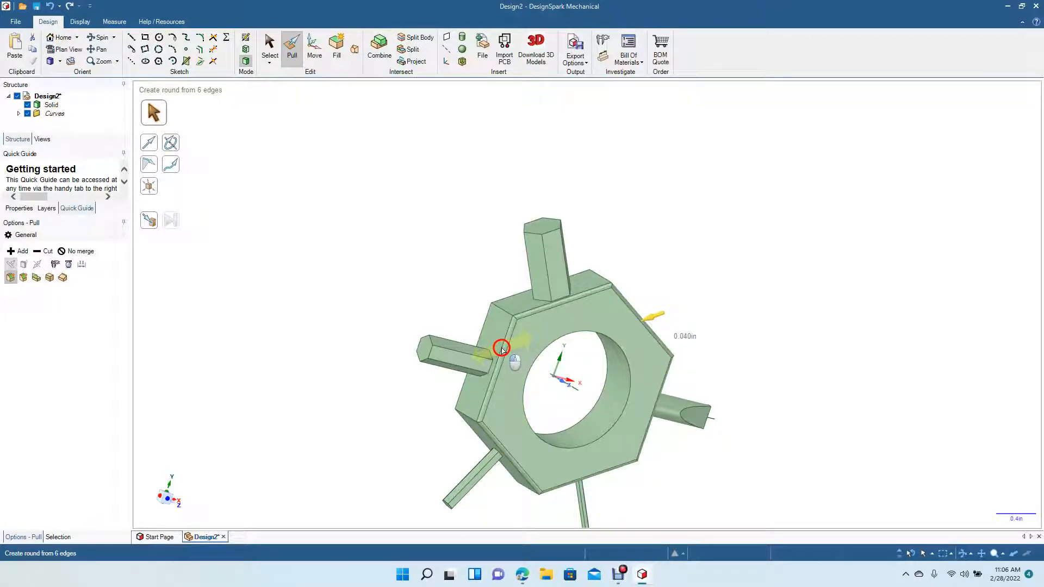
pyautogui.moveTo(501, 349); pyautogui.dragTo(501, 346)
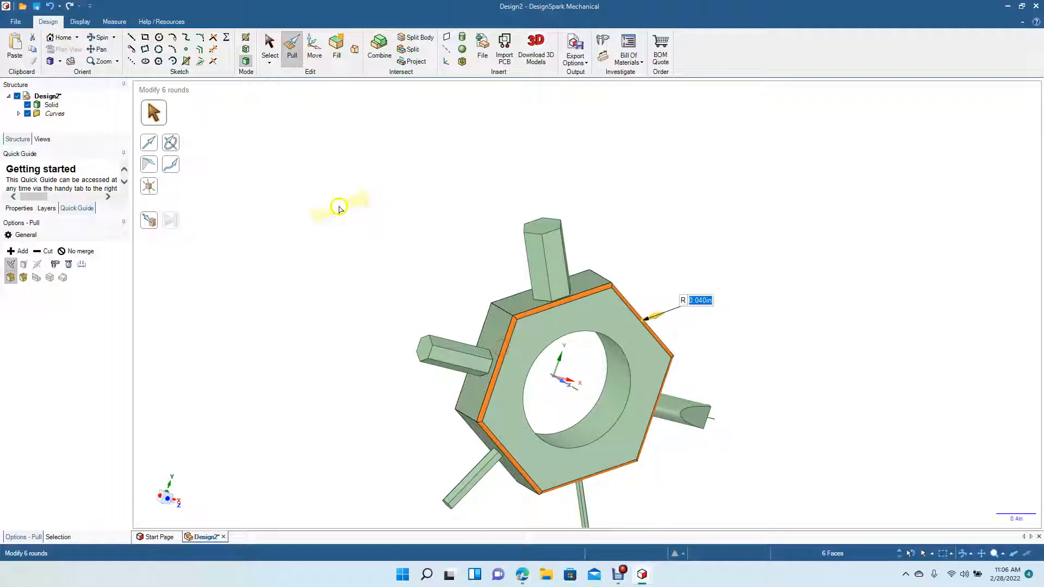
pyautogui.click(270, 45)
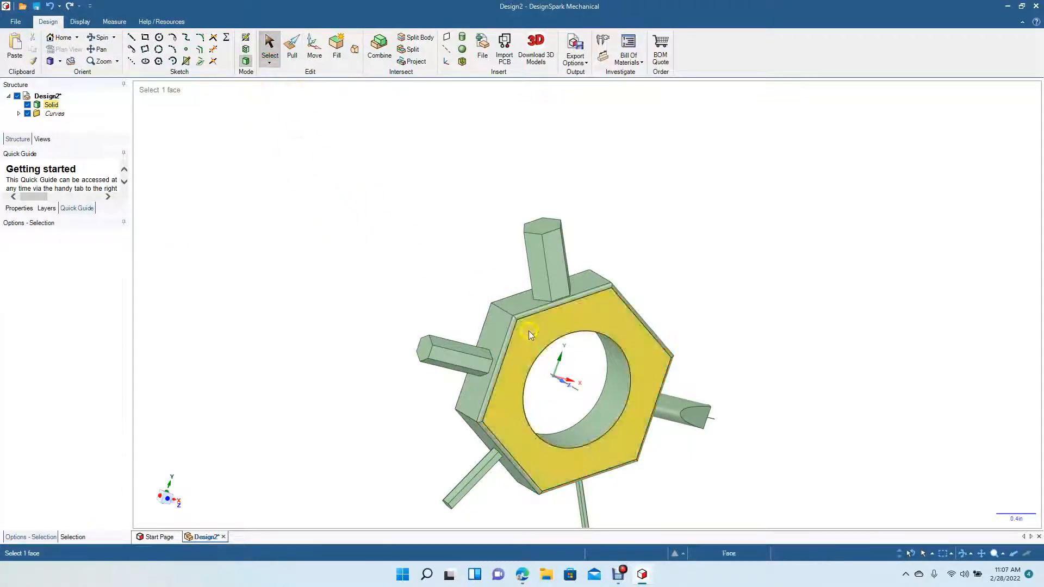
# Round the central hole's edge on that same hexagonal face with a small radius
pyautogui.click(546, 353)
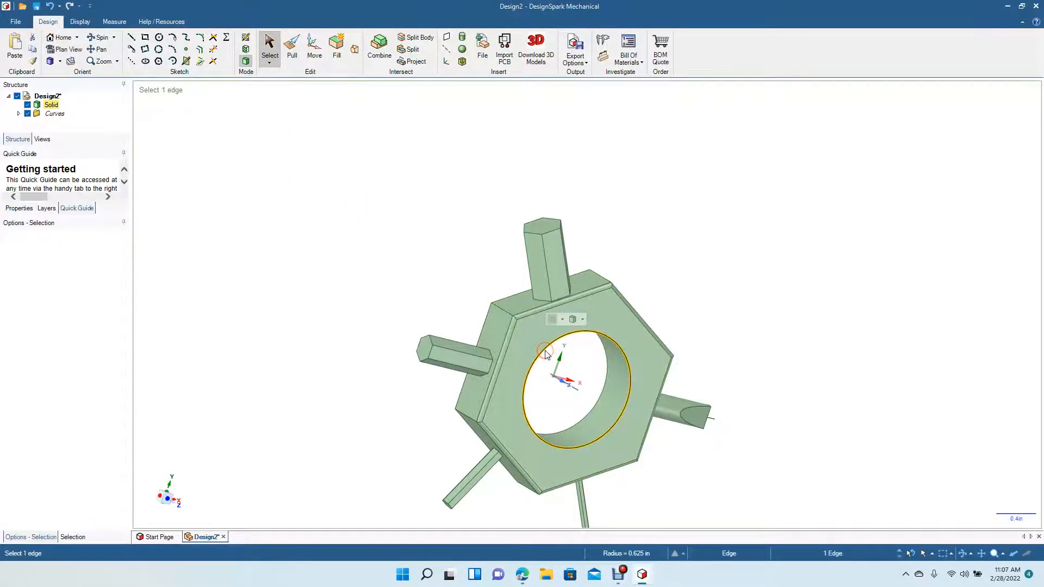
pyautogui.click(291, 47)
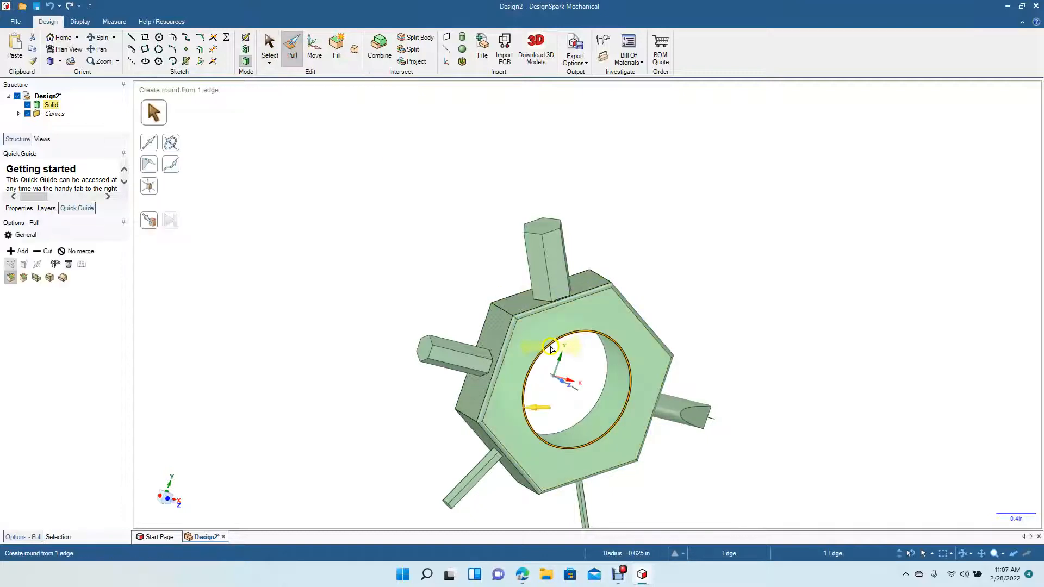
pyautogui.moveTo(546, 354); pyautogui.dragTo(536, 353)
pyautogui.click(309, 236)
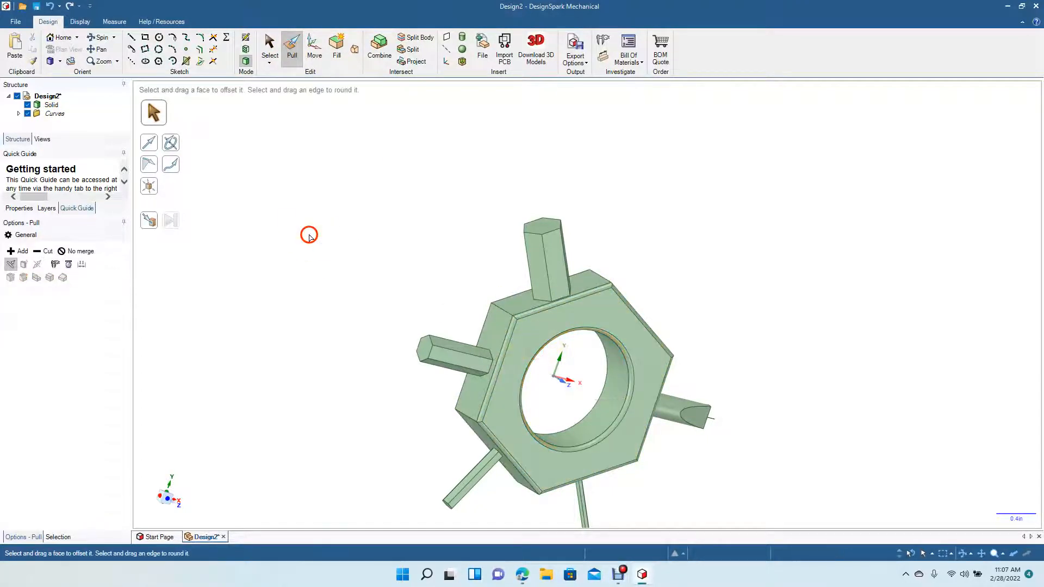
# Round the six outer edges of the opposite hexagonal face to a 0.040 in radius
pyautogui.click(95, 37)
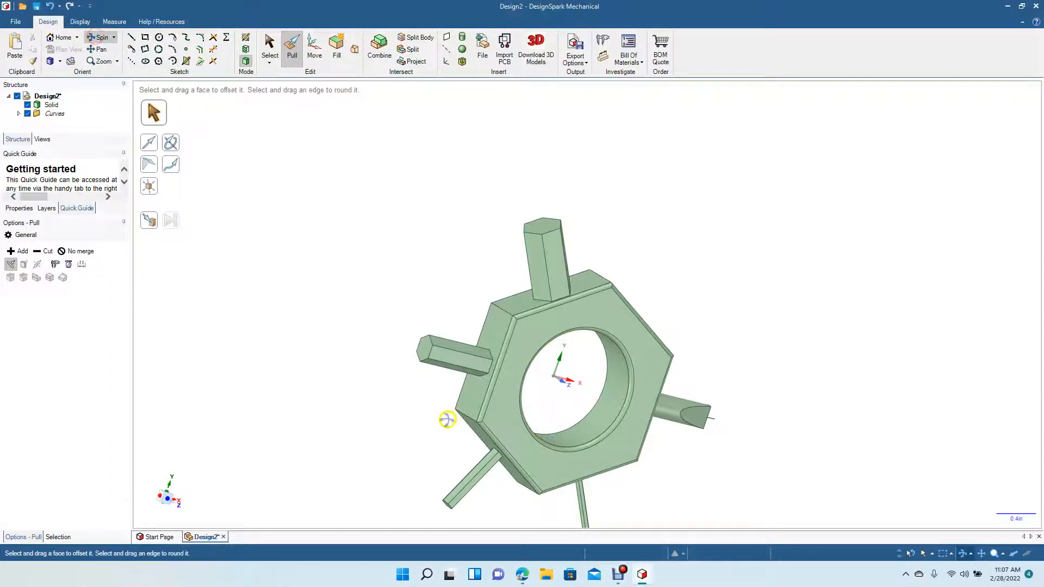
pyautogui.moveTo(393, 402); pyautogui.dragTo(593, 423)
pyautogui.click(290, 51)
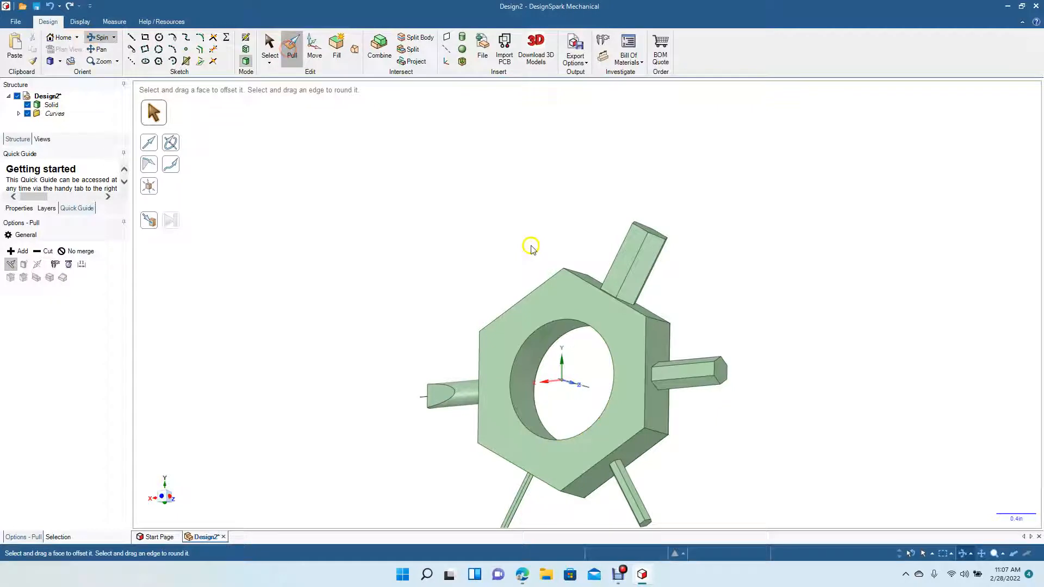
pyautogui.click(542, 283)
pyautogui.doubleClick(542, 284)
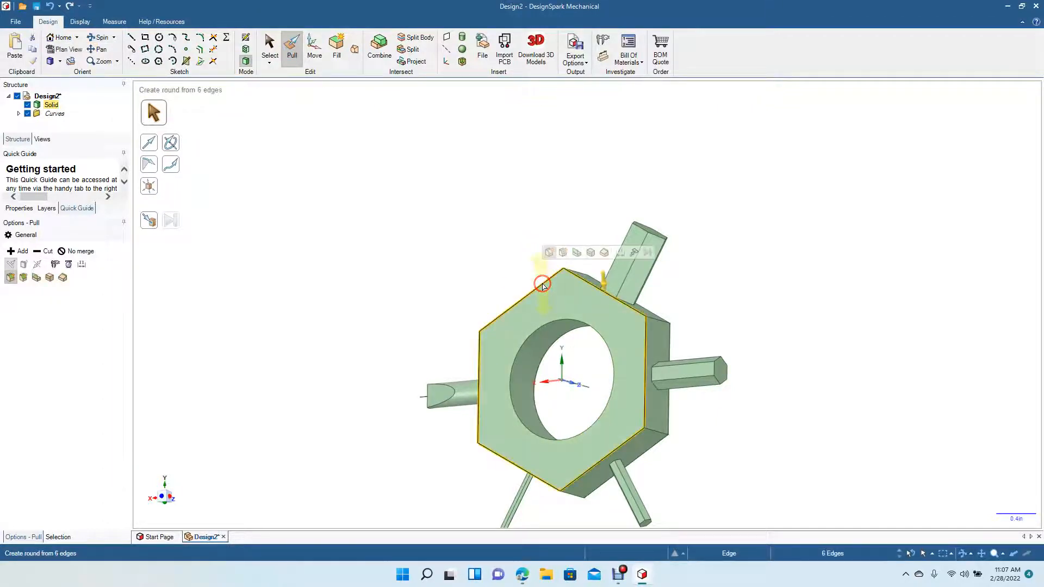
pyautogui.moveTo(542, 286); pyautogui.dragTo(547, 294)
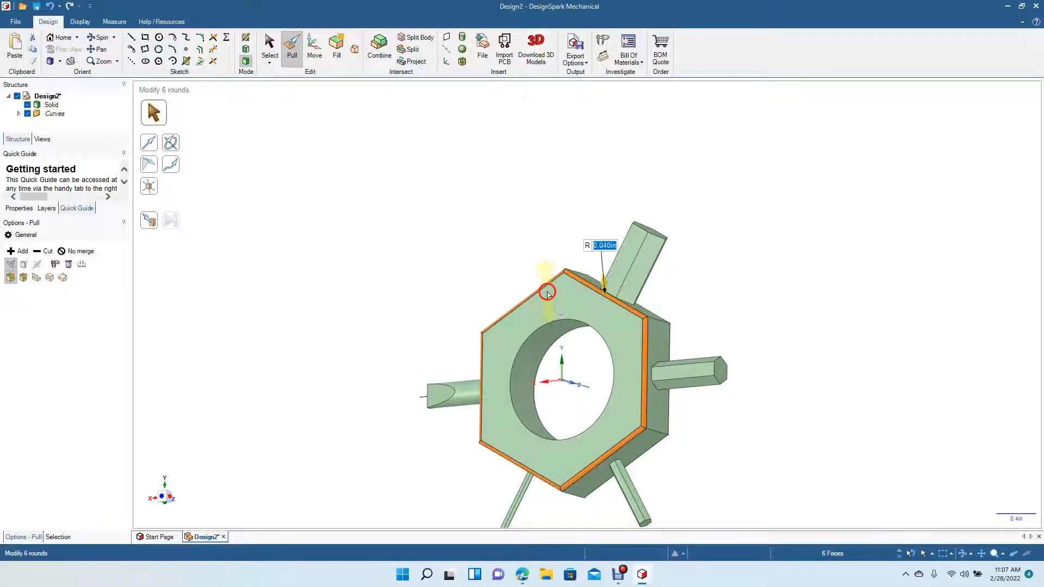
pyautogui.click(270, 55)
pyautogui.click(317, 138)
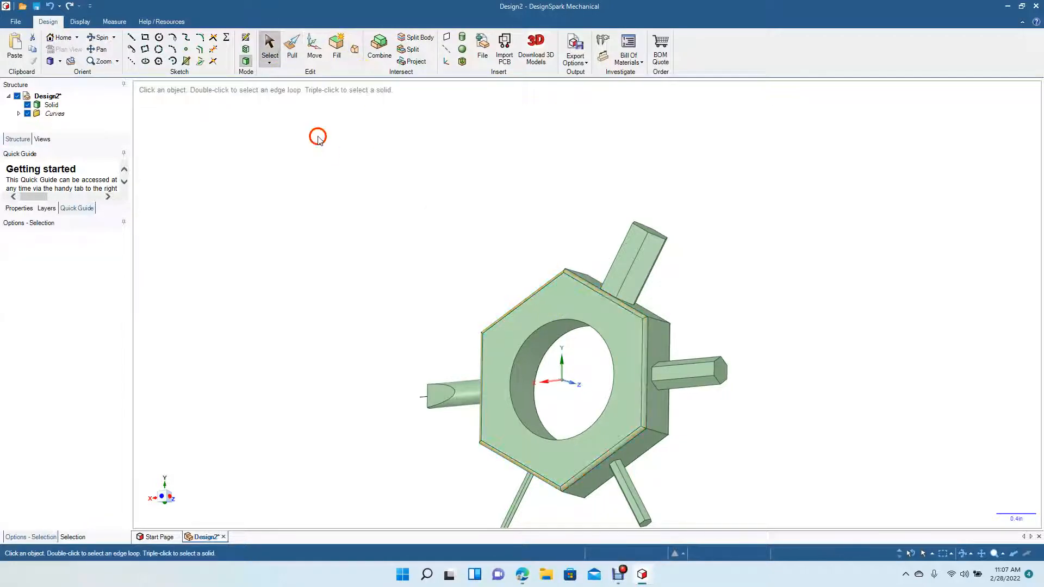
# Round the central hole's edge on the opposite hexagonal face with a small radius
pyautogui.click(287, 46)
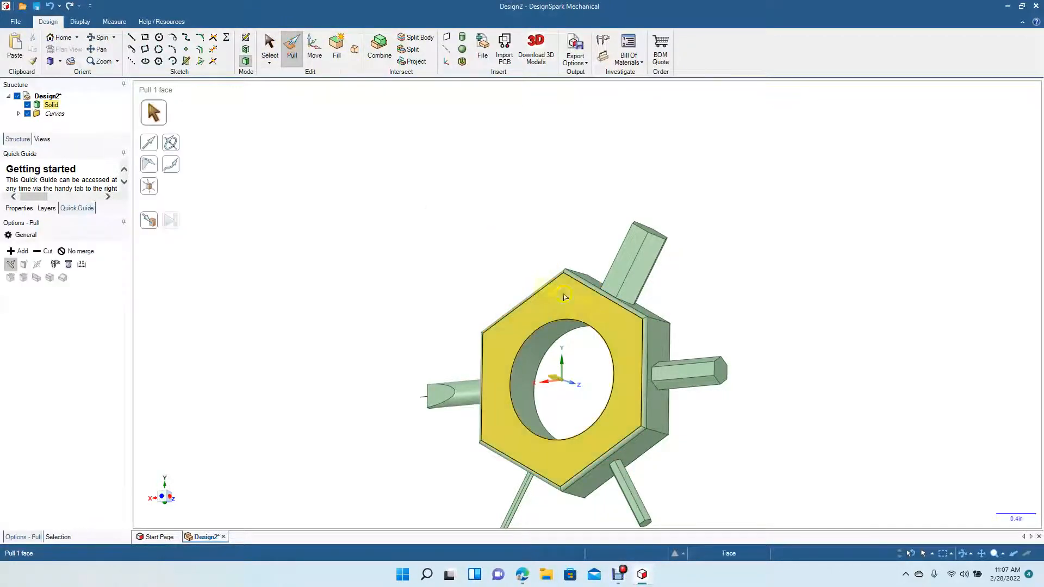
pyautogui.click(557, 324)
pyautogui.moveTo(558, 324)
pyautogui.mouseDown()
pyautogui.moveTo(541, 325)
pyautogui.moveTo(565, 333)
pyautogui.mouseUp()
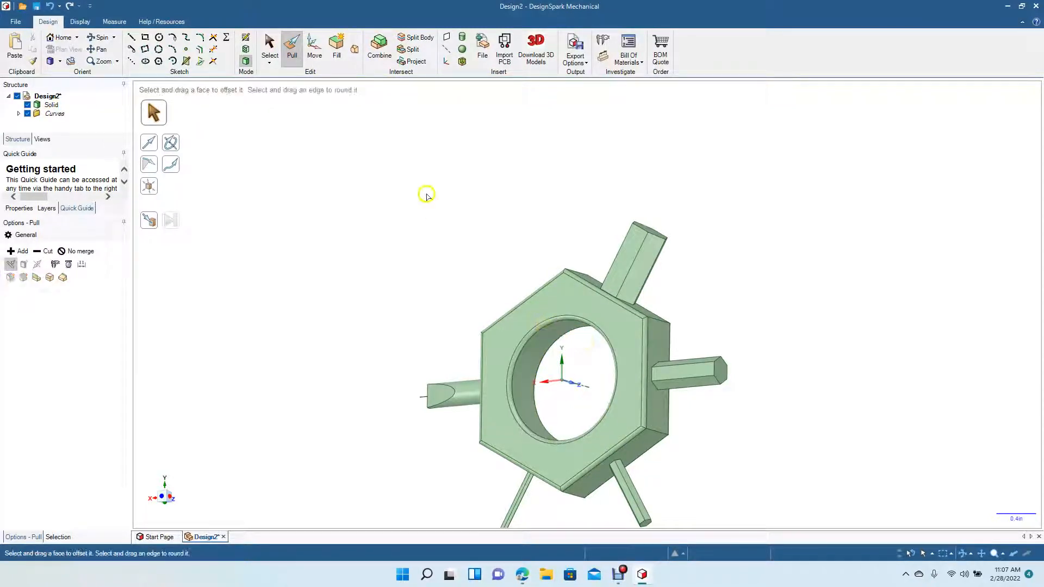
pyautogui.click(270, 46)
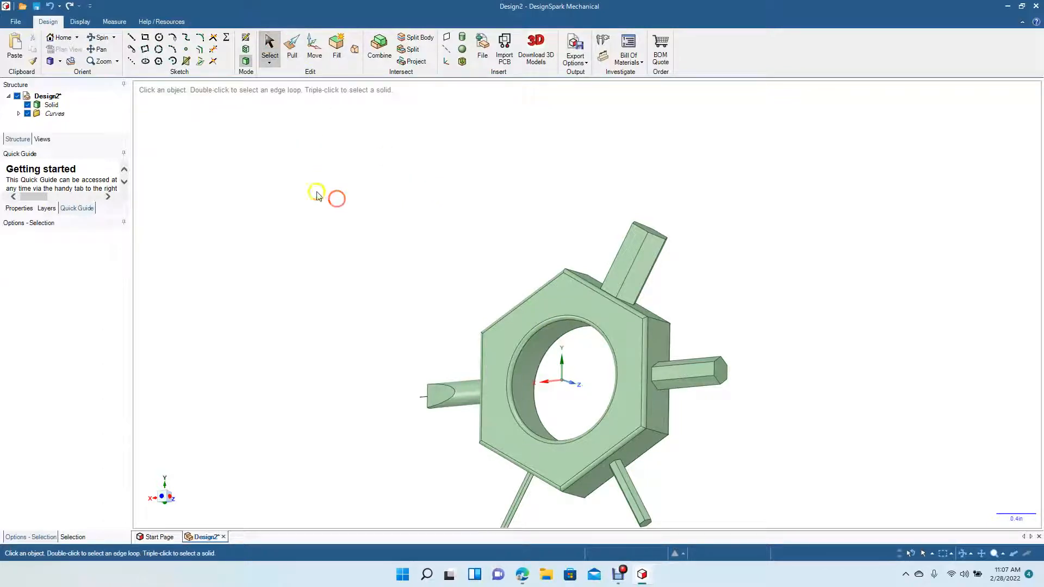
# In a plan view of the hexagonal face, rotate the whole solid clockwise by one hexagon side so the upper side has no post
pyautogui.moveTo(436, 272); pyautogui.dragTo(610, 247)
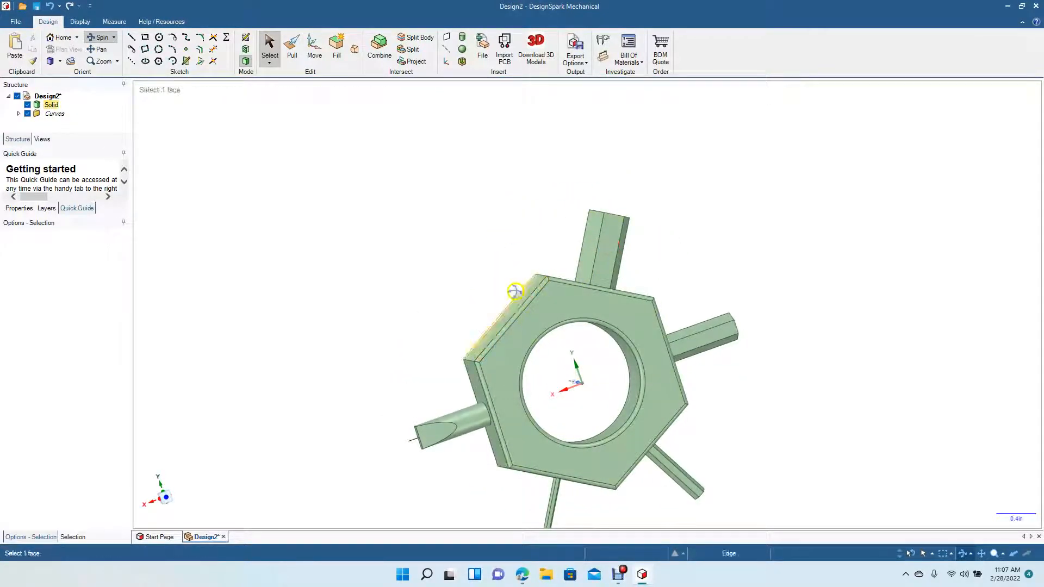
pyautogui.moveTo(438, 273)
pyautogui.mouseDown()
pyautogui.moveTo(417, 280)
pyautogui.moveTo(465, 226)
pyautogui.moveTo(408, 247)
pyautogui.moveTo(409, 270)
pyautogui.moveTo(444, 270)
pyautogui.mouseUp()
pyautogui.click(269, 52)
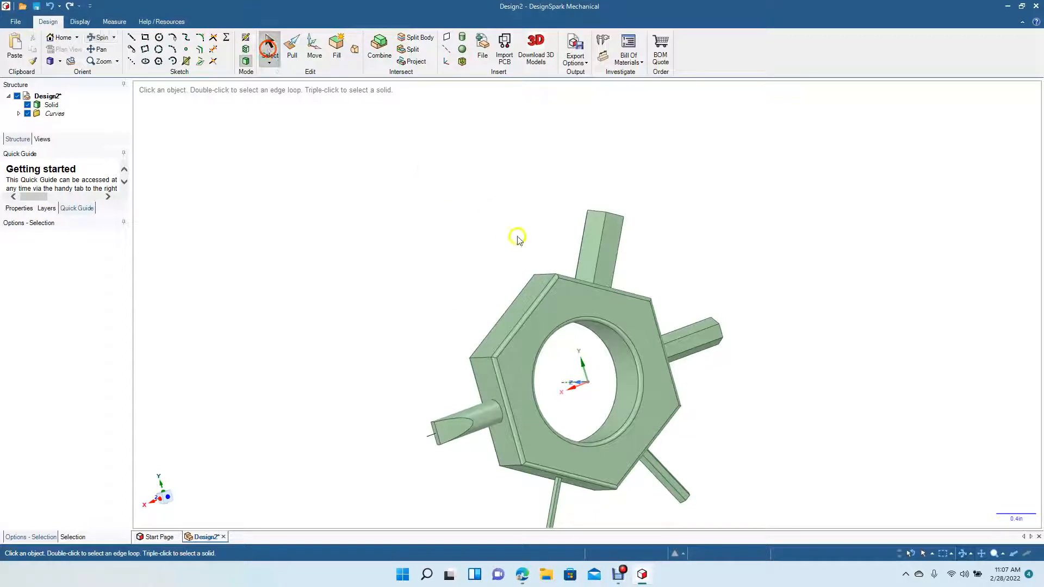
pyautogui.click(555, 308)
pyautogui.click(65, 49)
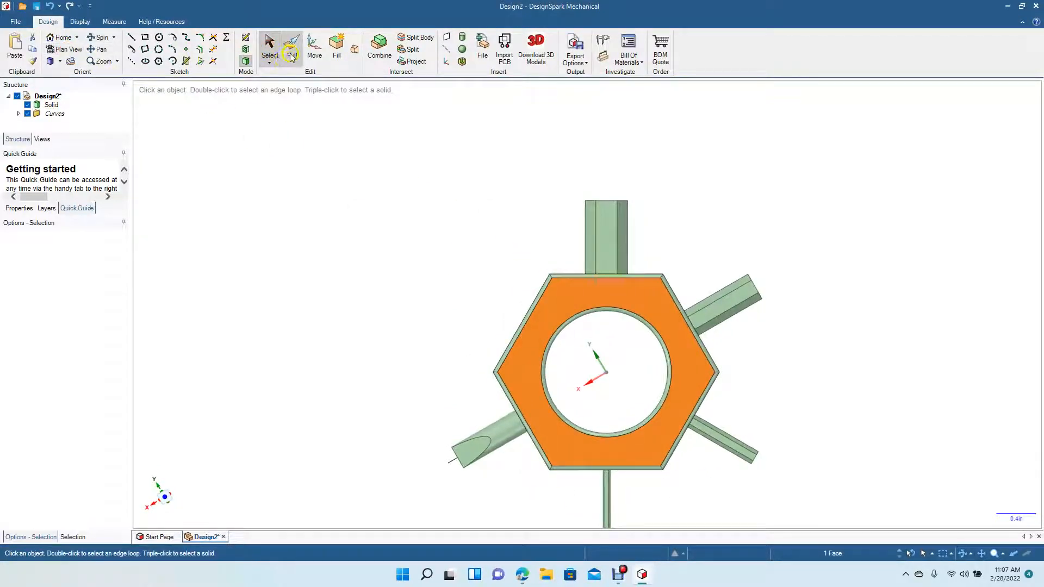
pyautogui.moveTo(360, 158); pyautogui.dragTo(870, 547)
pyautogui.click(474, 354)
pyautogui.click(292, 56)
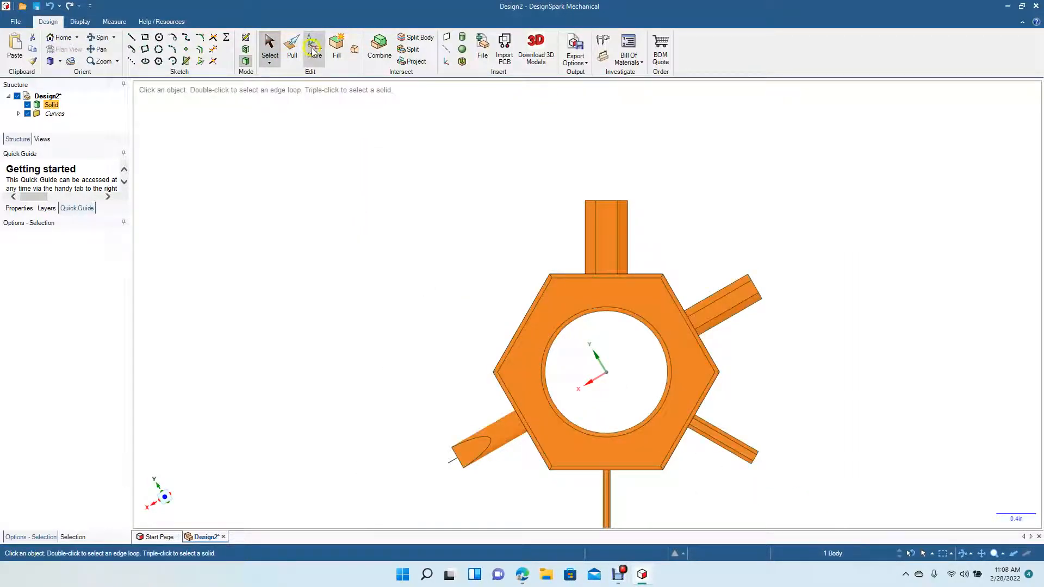
pyautogui.click(314, 51)
pyautogui.moveTo(577, 362); pyautogui.dragTo(600, 340)
pyautogui.click(589, 183)
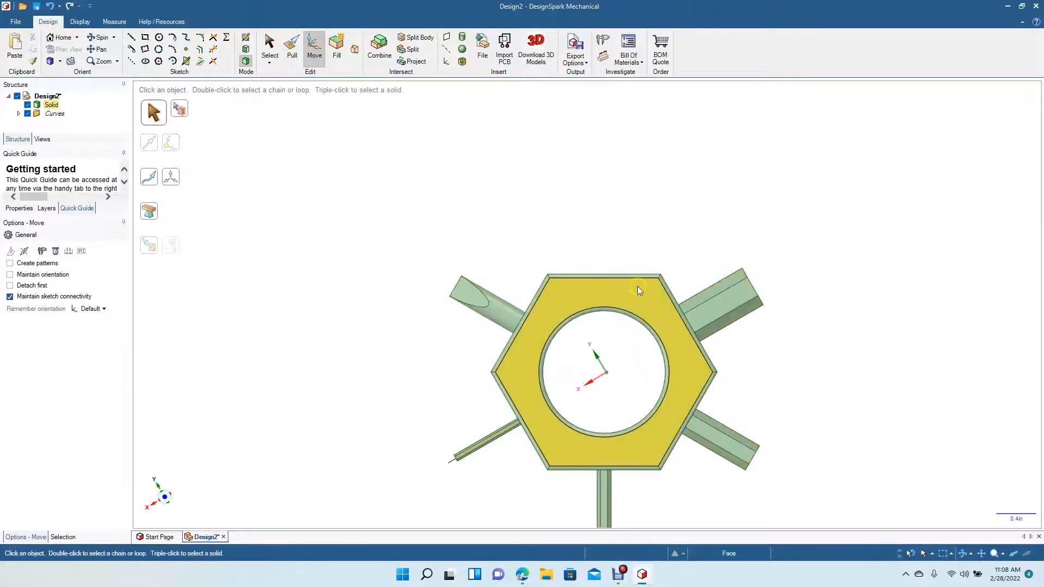
pyautogui.scroll(4, 639, 290)
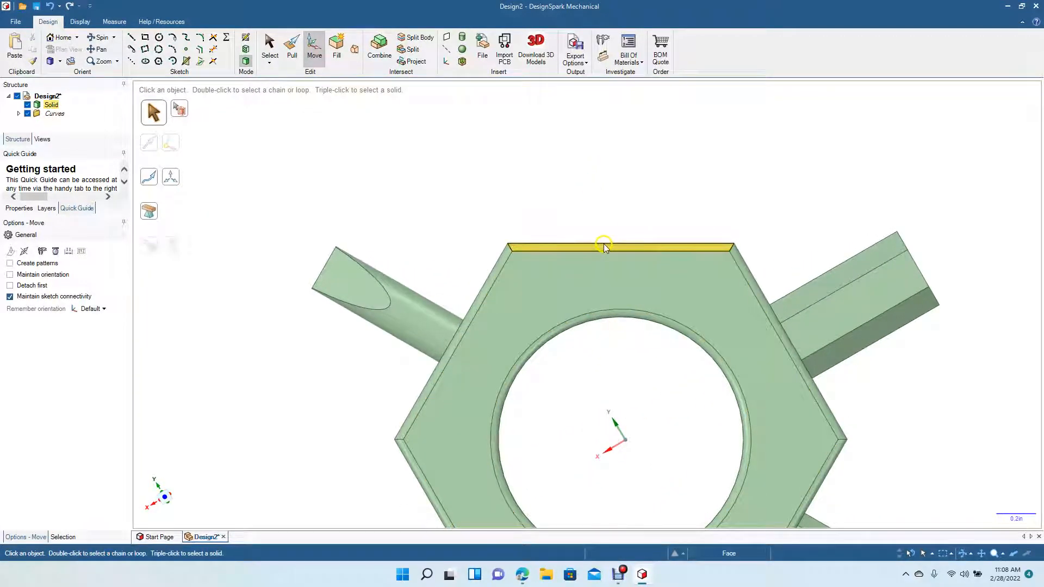
pyautogui.click(318, 149)
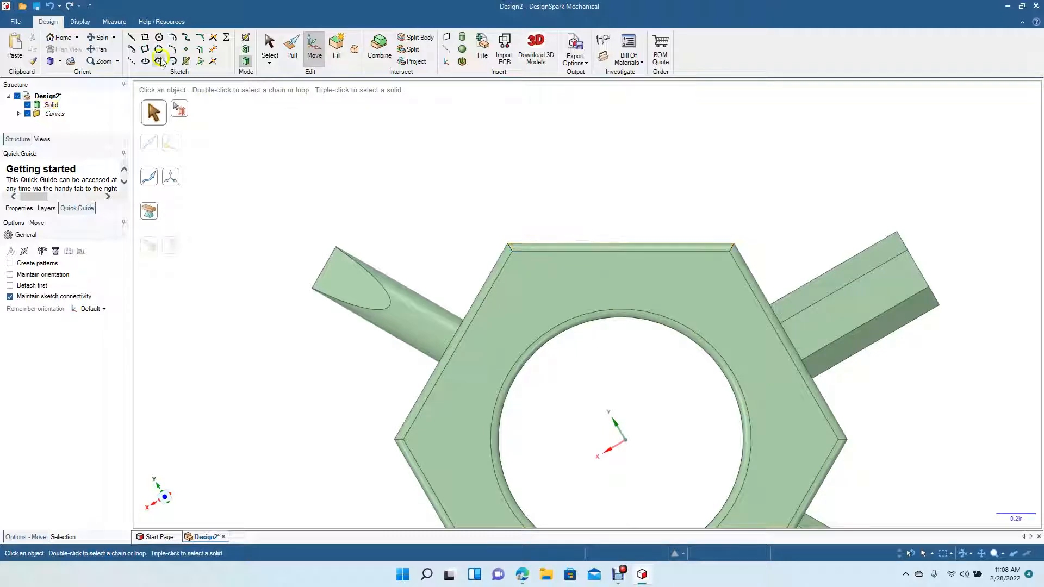
pyautogui.click(98, 37)
pyautogui.moveTo(526, 172); pyautogui.dragTo(526, 193)
pyautogui.click(270, 46)
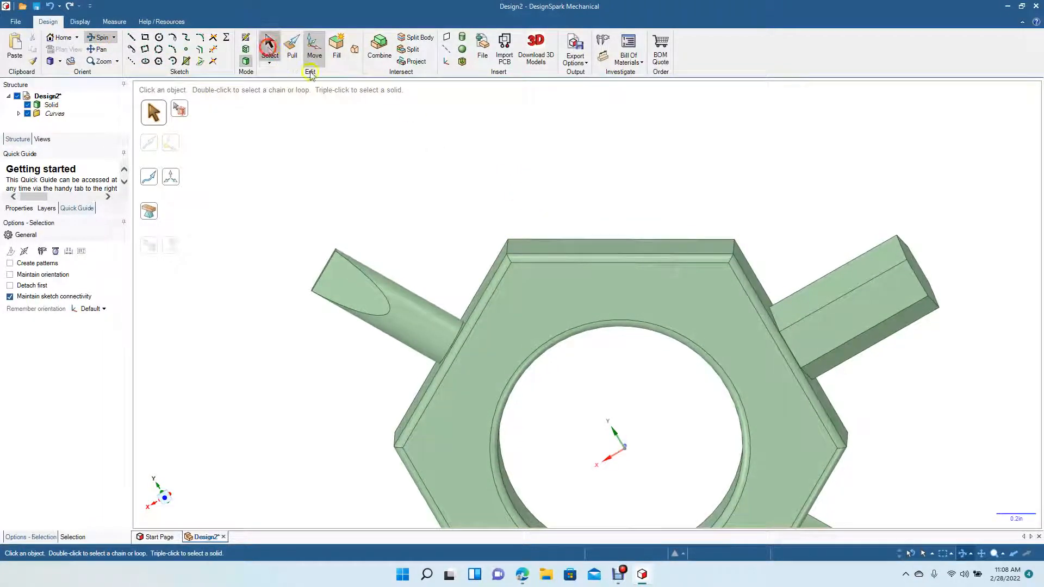
pyautogui.click(594, 254)
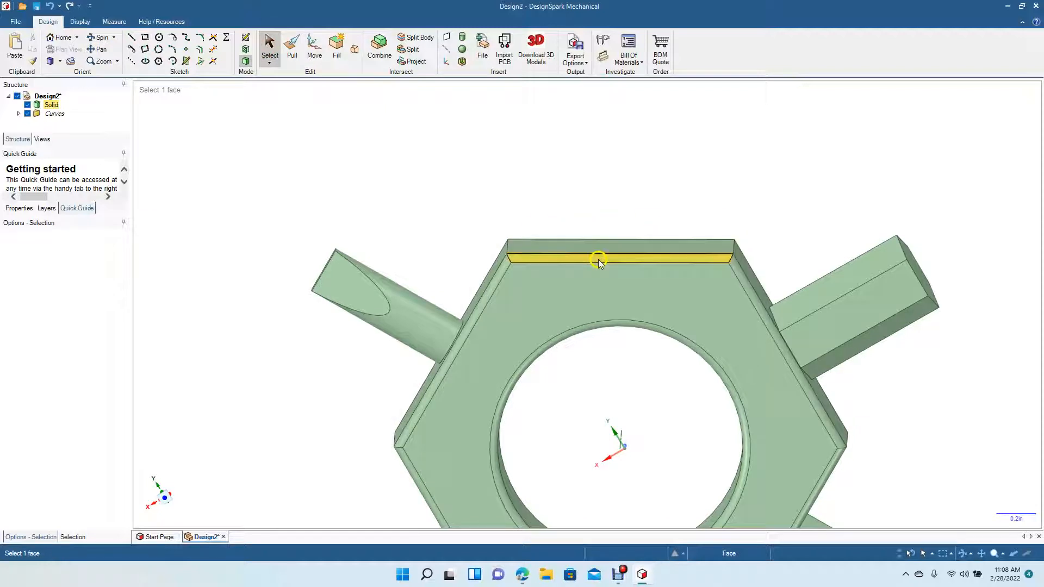
pyautogui.click(605, 265)
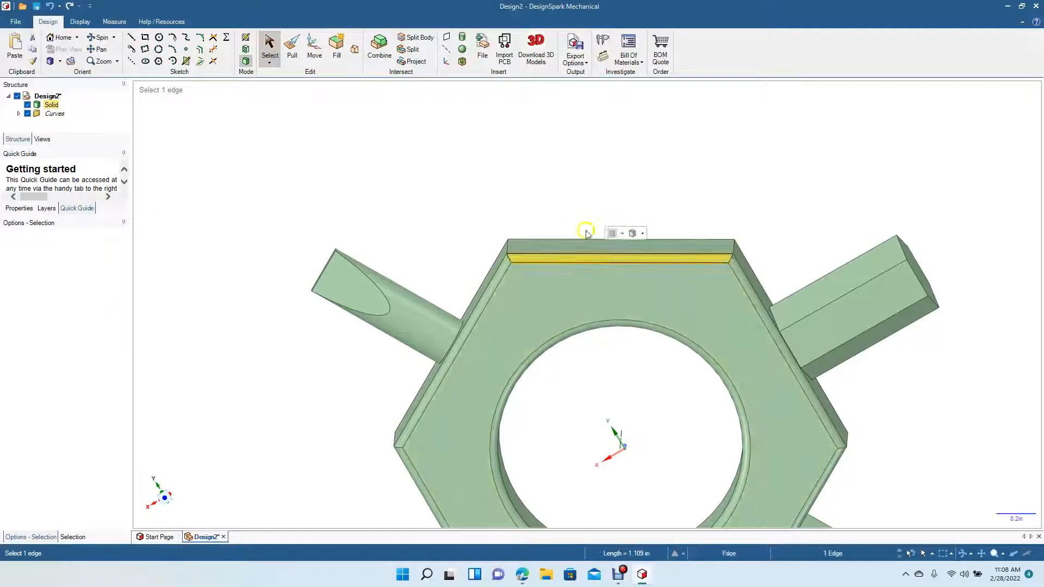
pyautogui.click(449, 42)
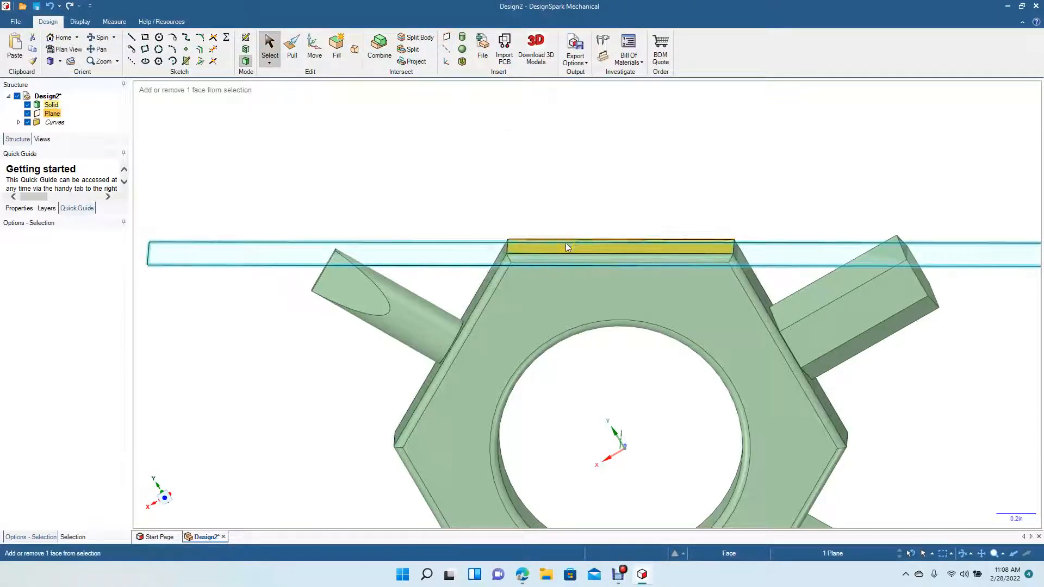
pyautogui.press('Delete')
# Create a plane on the facing hexagonal face and move it 0.25 in outward from the body
pyautogui.click(572, 291)
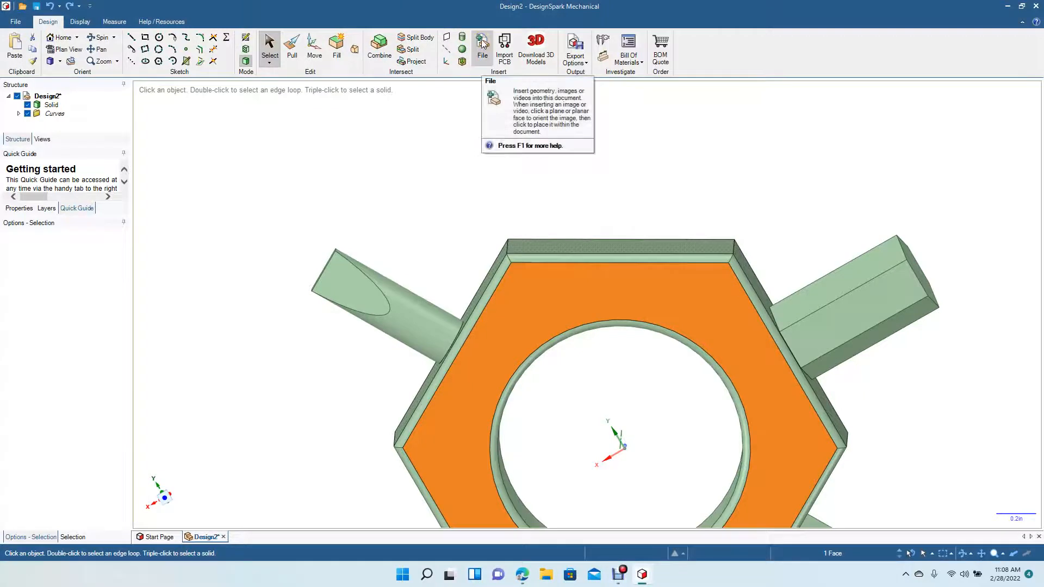
pyautogui.click(449, 39)
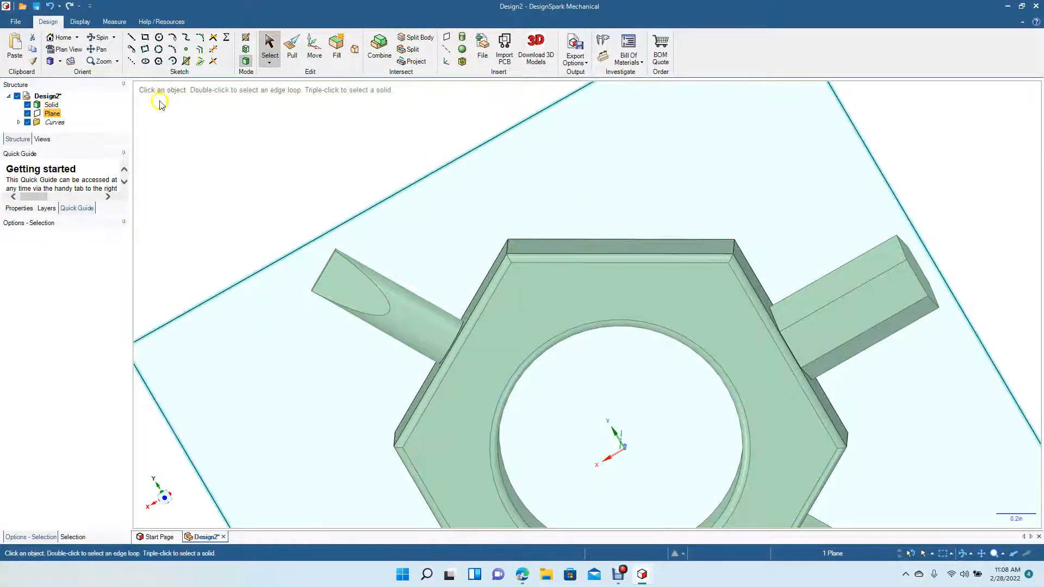
pyautogui.click(105, 41)
pyautogui.moveTo(429, 231); pyautogui.dragTo(417, 264)
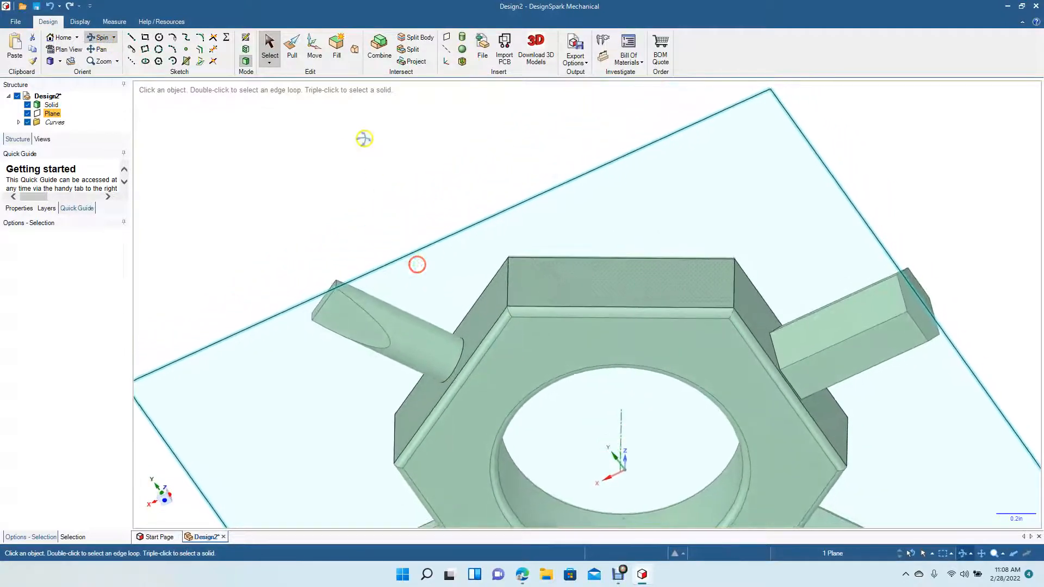
pyautogui.click(314, 47)
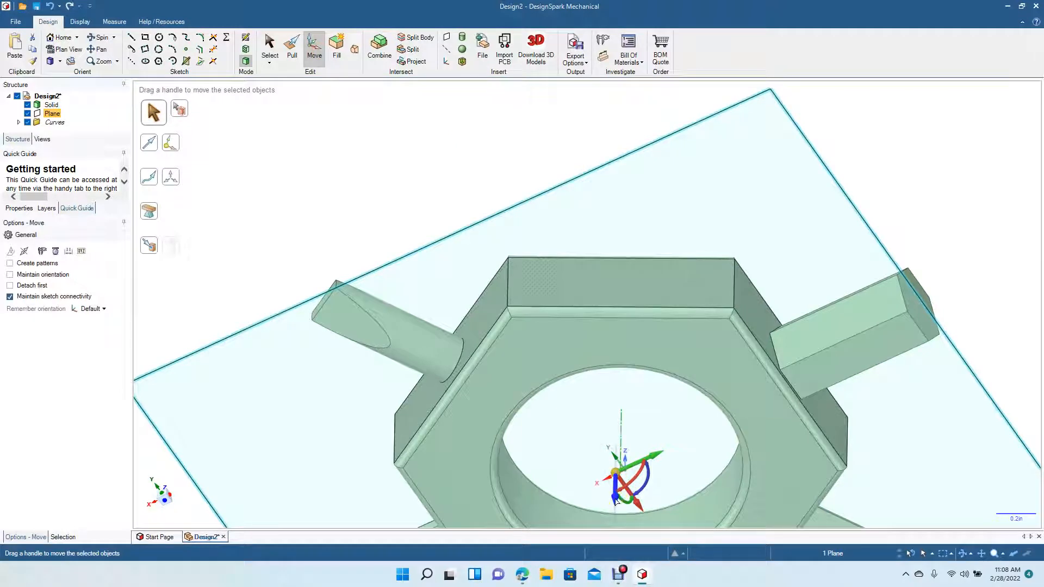
pyautogui.click(616, 500)
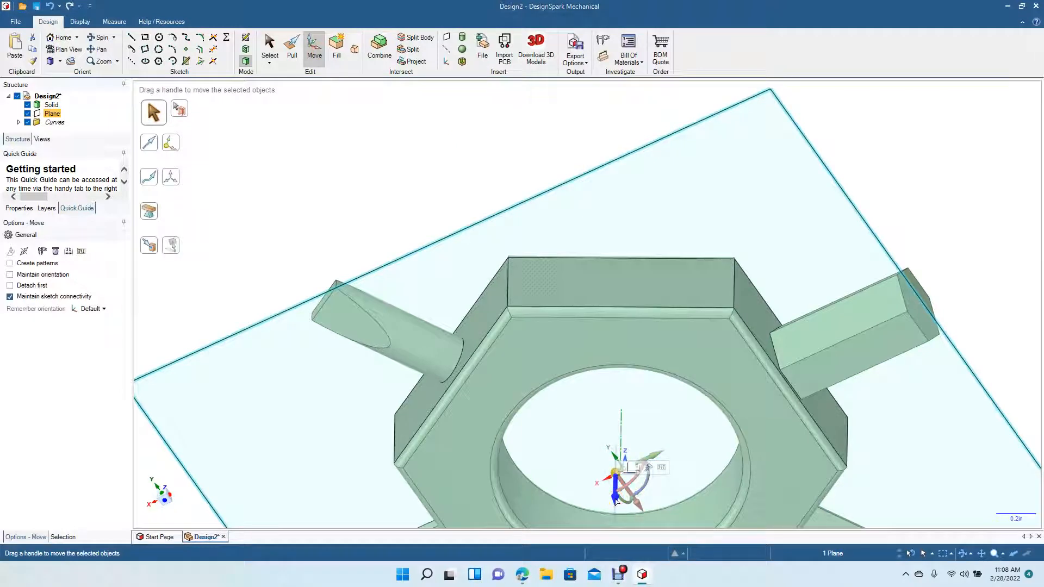
pyautogui.press('Return')
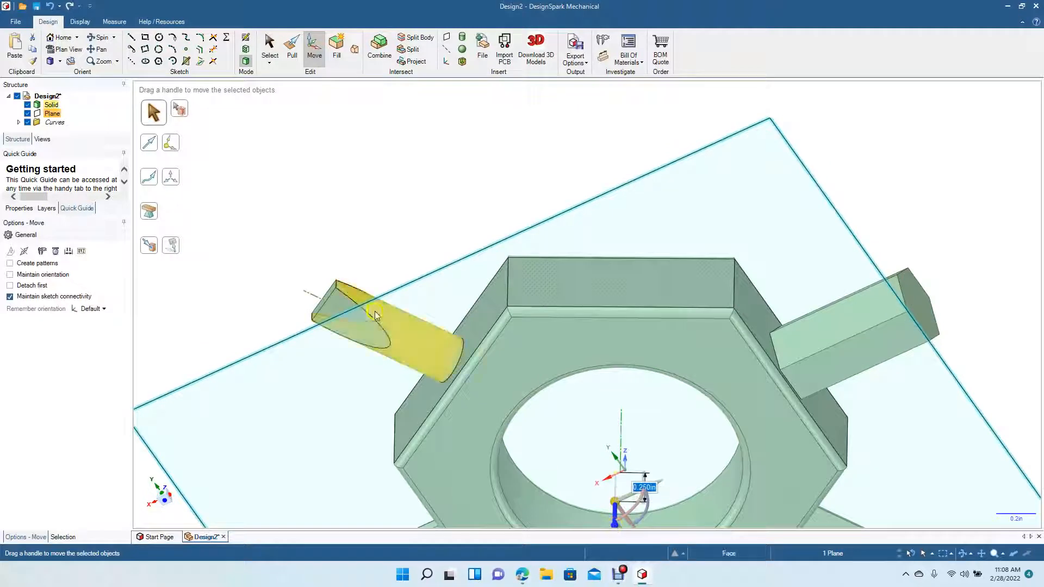
pyautogui.click(270, 46)
pyautogui.click(329, 192)
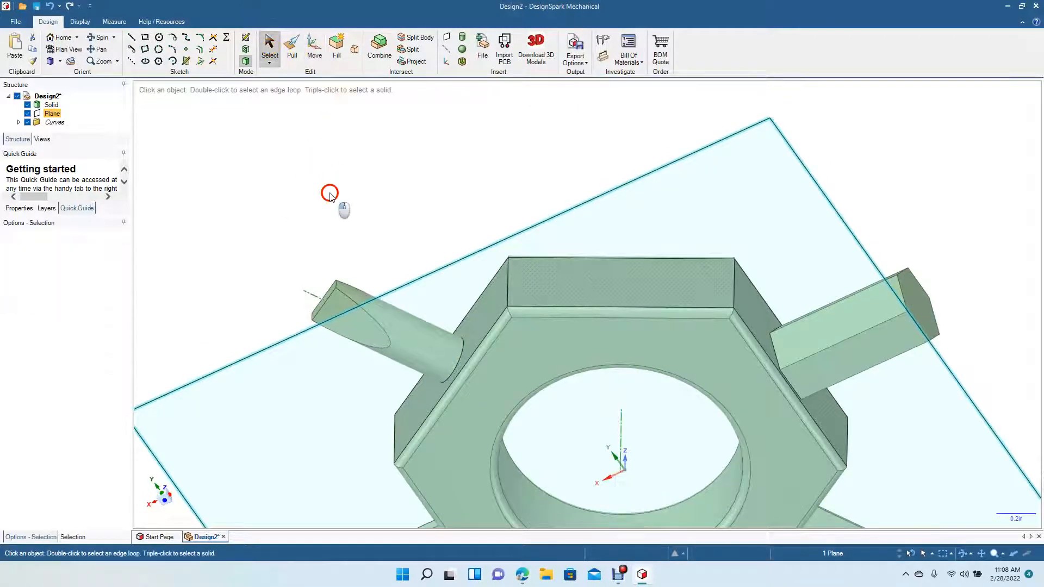
pyautogui.click(98, 37)
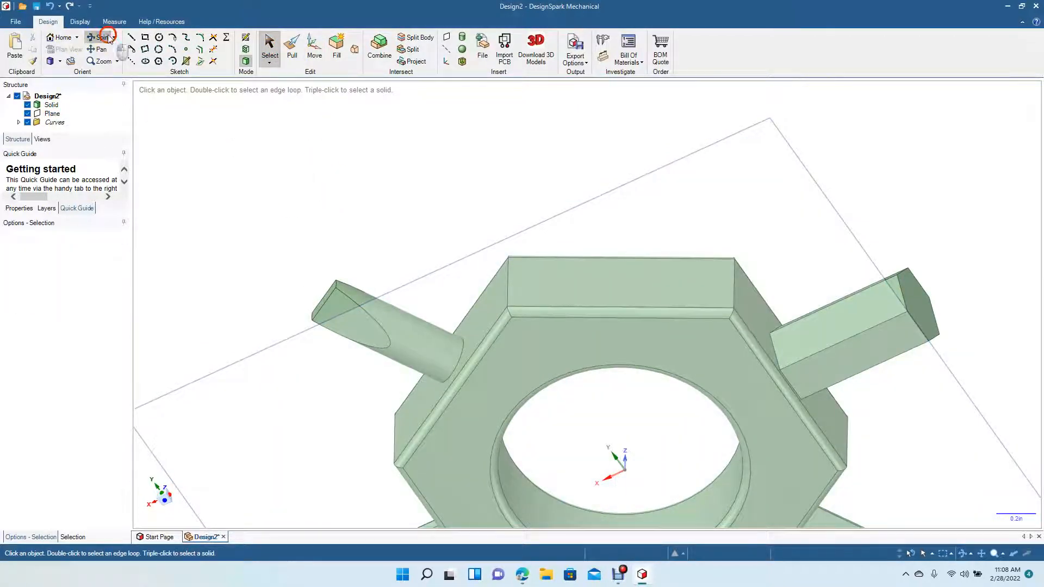
pyautogui.moveTo(405, 210); pyautogui.dragTo(368, 277)
pyautogui.press('Escape')
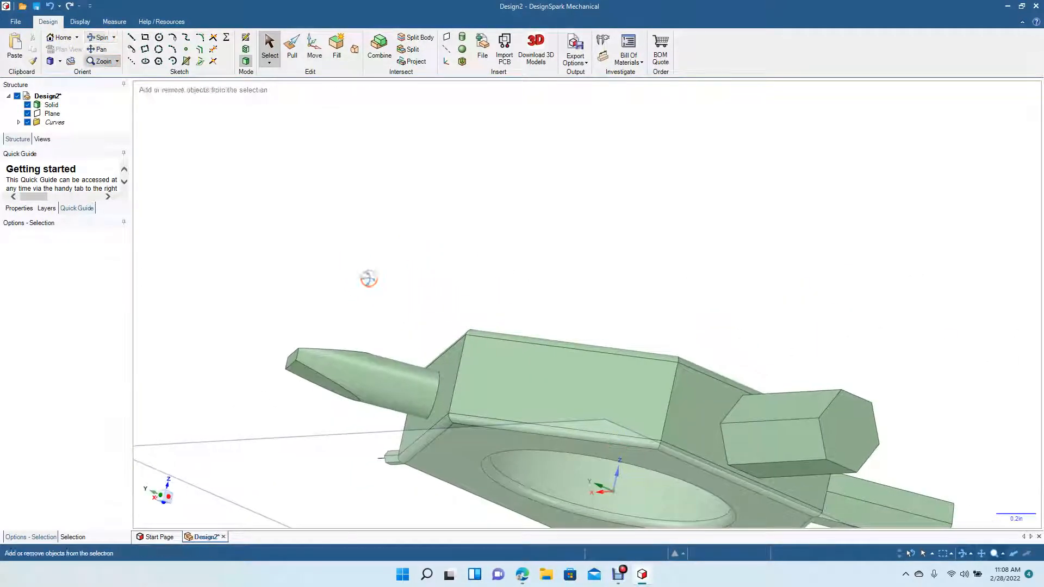
# Undo the plane's outward move and move it 0.25 in inward, into the hexagonal body
pyautogui.hotkey('ctrl', 'z')
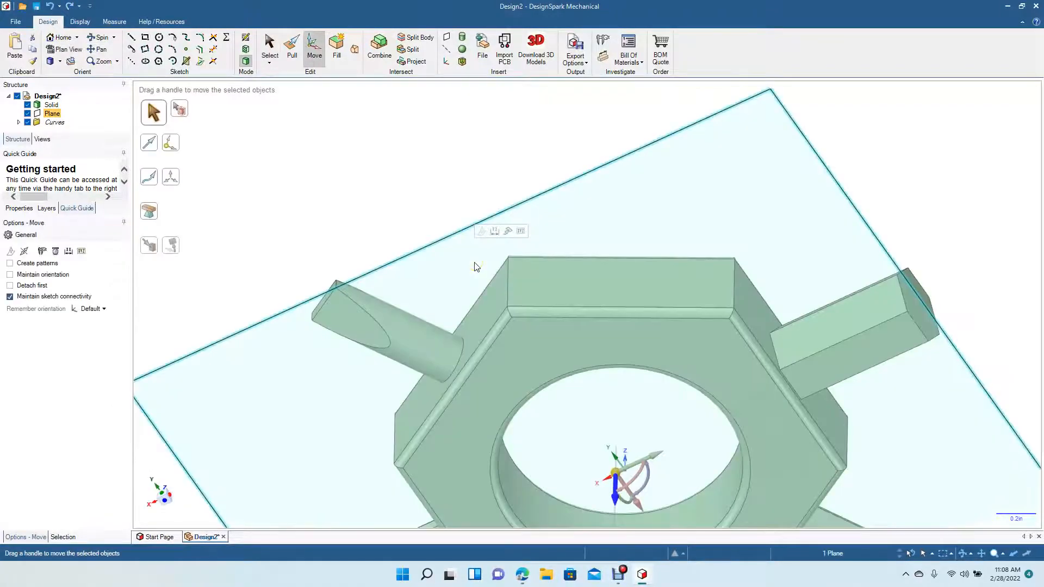
pyautogui.click(99, 37)
pyautogui.moveTo(336, 128); pyautogui.dragTo(315, 182)
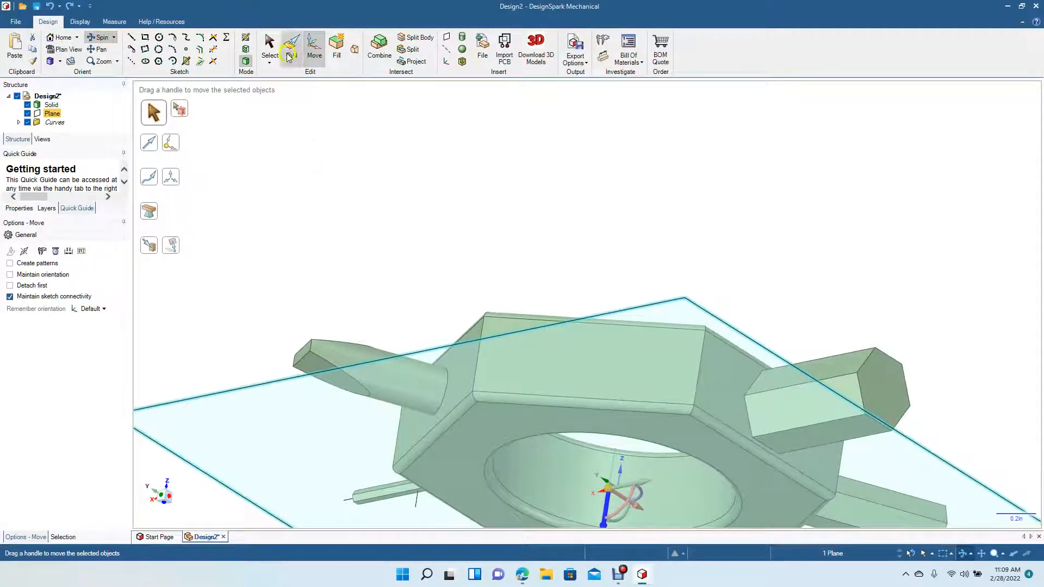
pyautogui.click(269, 47)
pyautogui.click(568, 336)
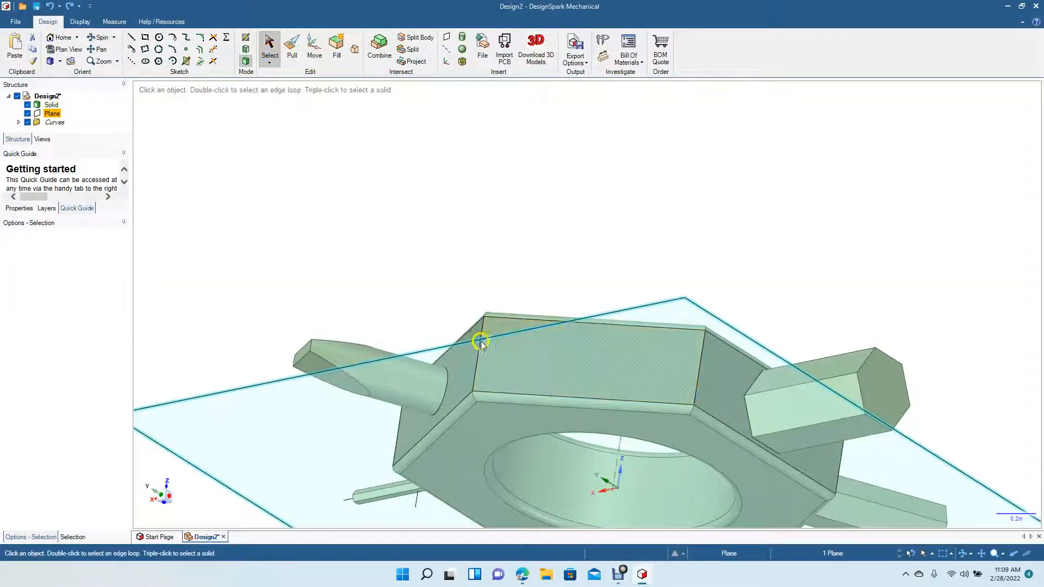
pyautogui.click(310, 45)
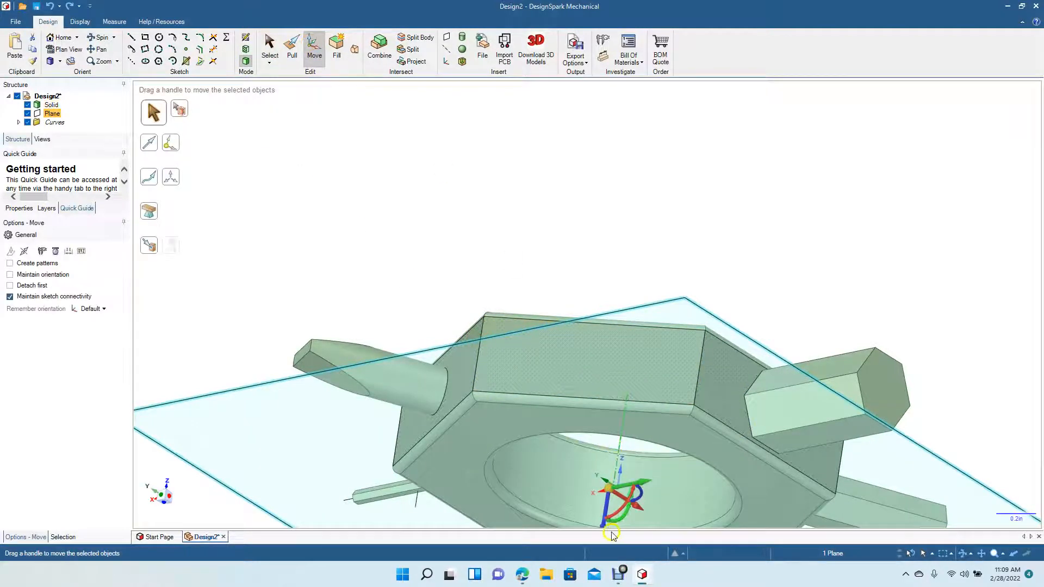
pyautogui.moveTo(603, 523); pyautogui.dragTo(631, 478)
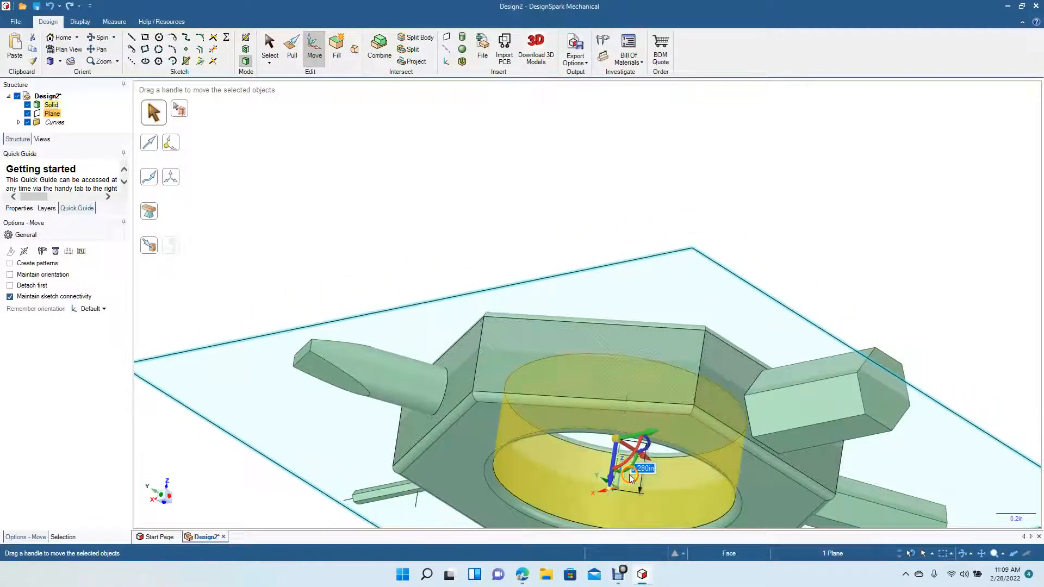
pyautogui.press('BackSpace')
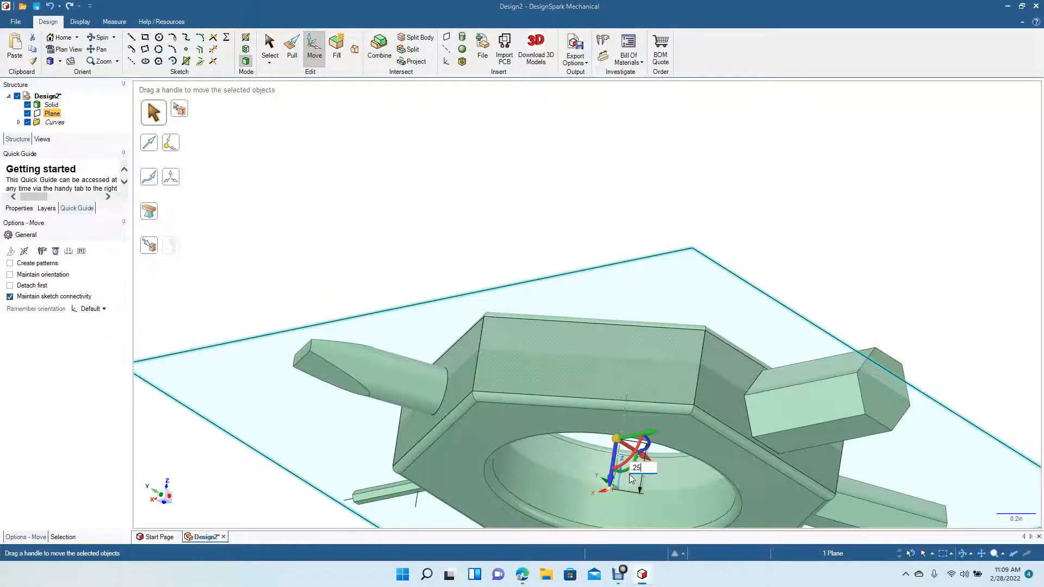
pyautogui.press('Return')
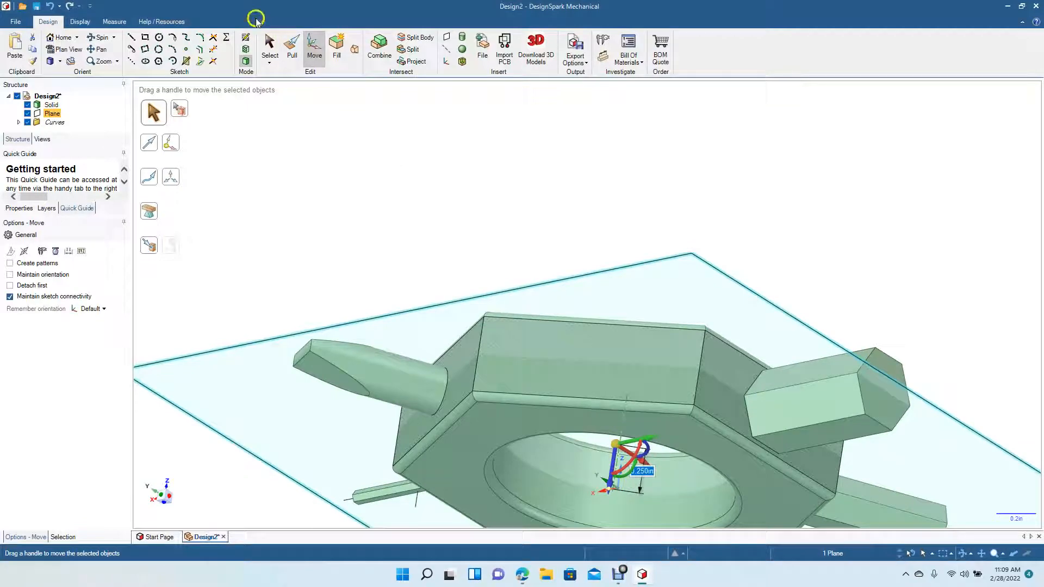
# Orient the model to a plan view of the construction plane inside the hexagonal body
pyautogui.click(270, 48)
pyautogui.click(323, 129)
pyautogui.click(101, 39)
pyautogui.moveTo(304, 173); pyautogui.dragTo(330, 83)
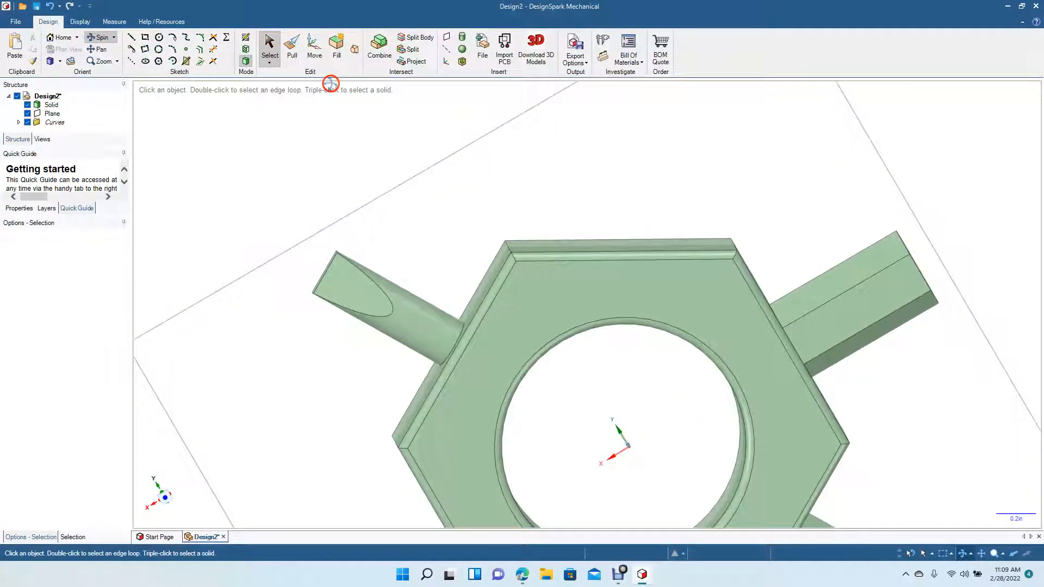
pyautogui.click(269, 47)
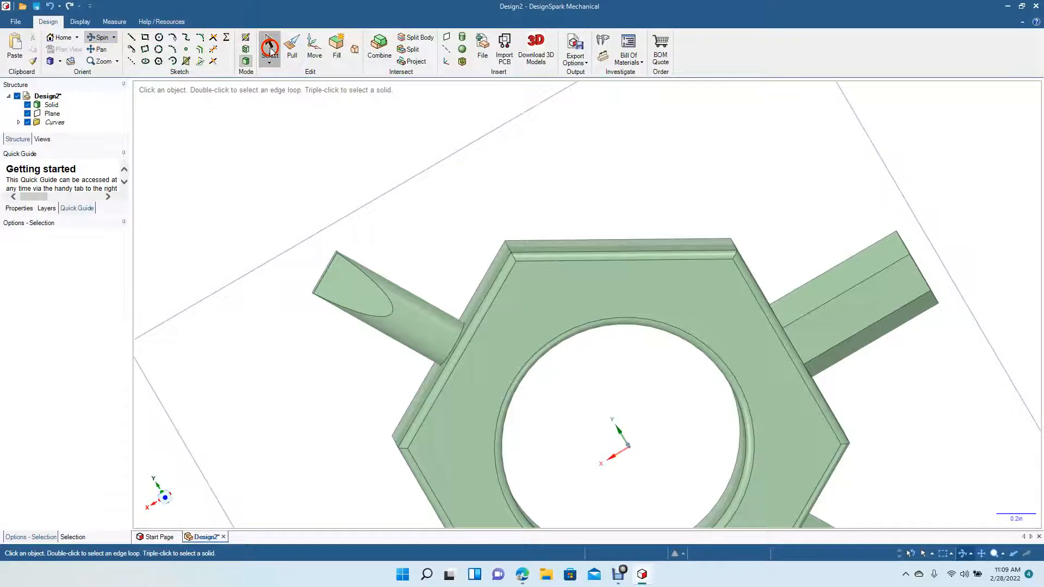
pyautogui.click(567, 262)
pyautogui.click(435, 161)
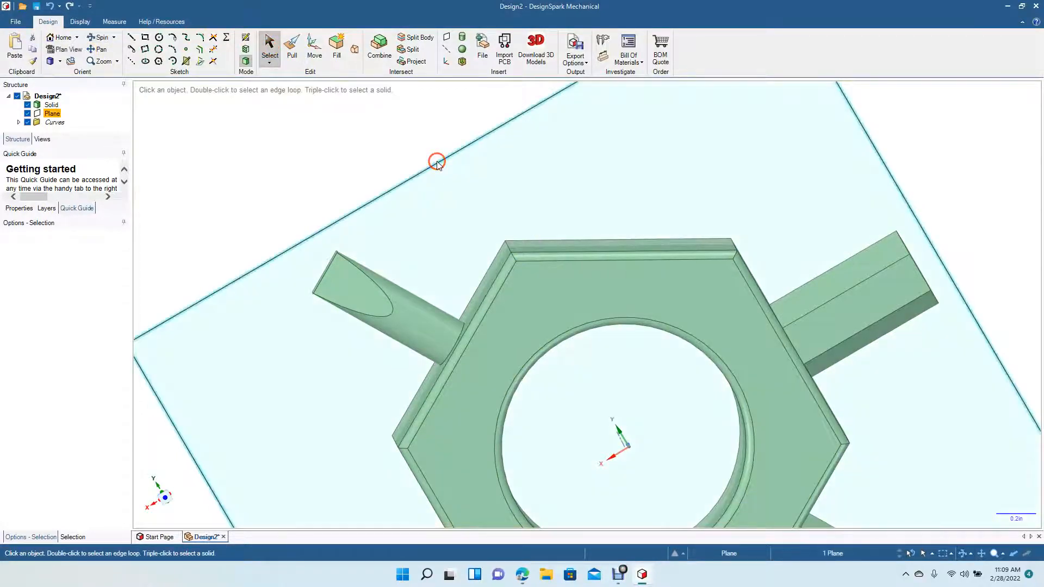
pyautogui.click(71, 49)
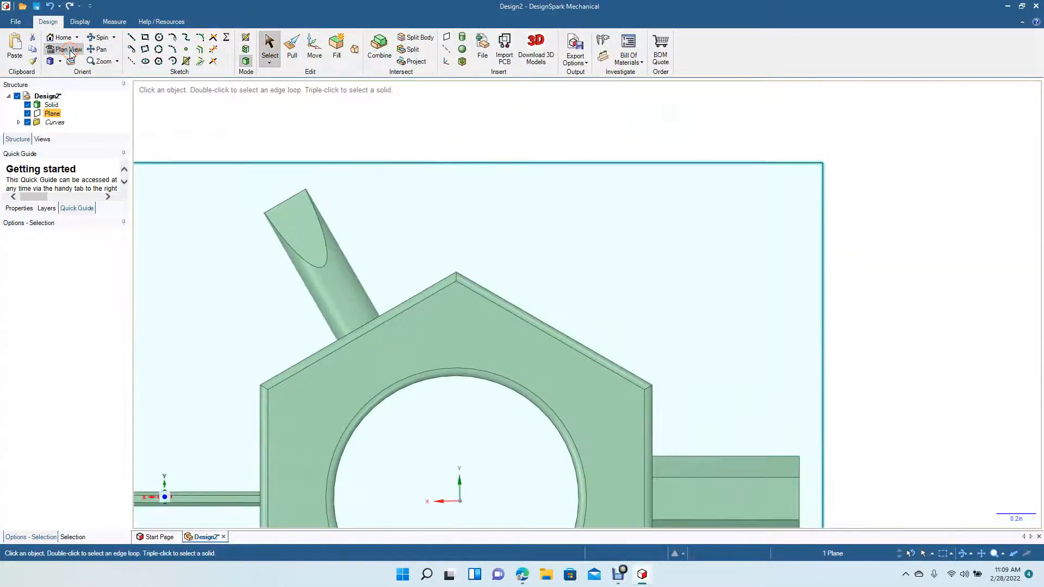
pyautogui.click(632, 115)
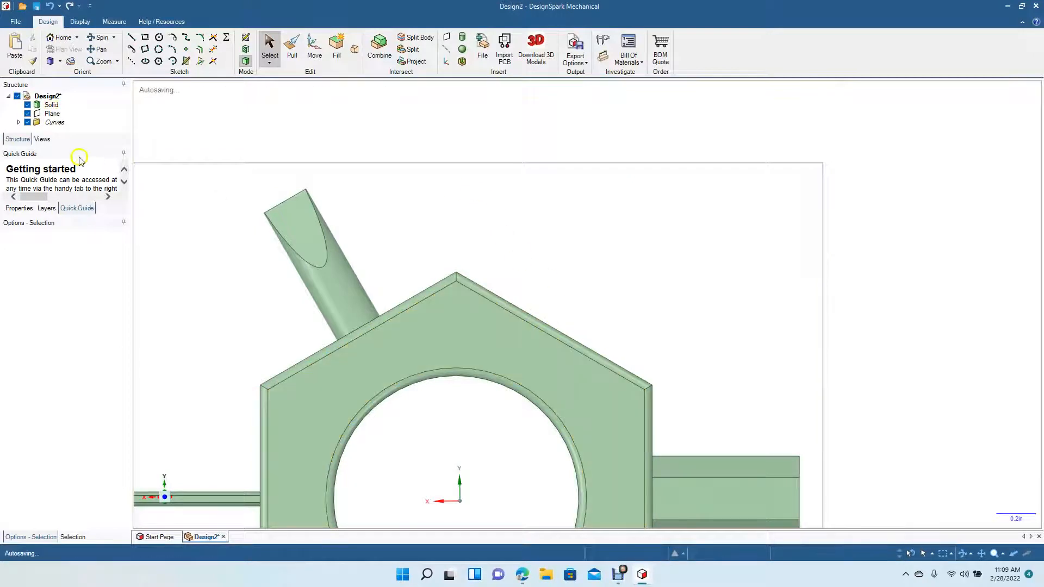
# Sketch on the construction plane a line outward from the midpoint of the hexagon's empty side, perpendicular to that side
pyautogui.click(53, 114)
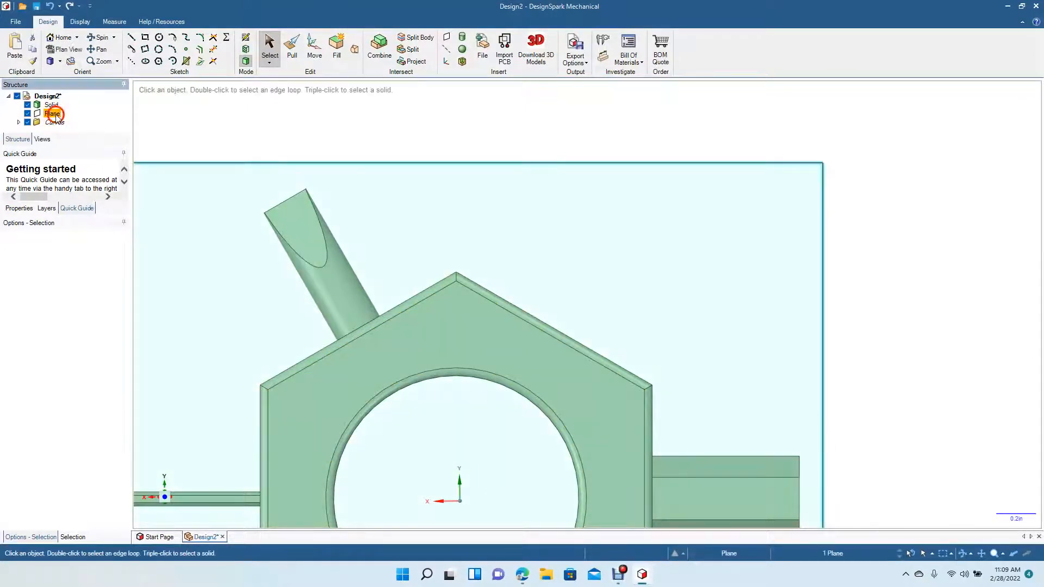
pyautogui.click(160, 39)
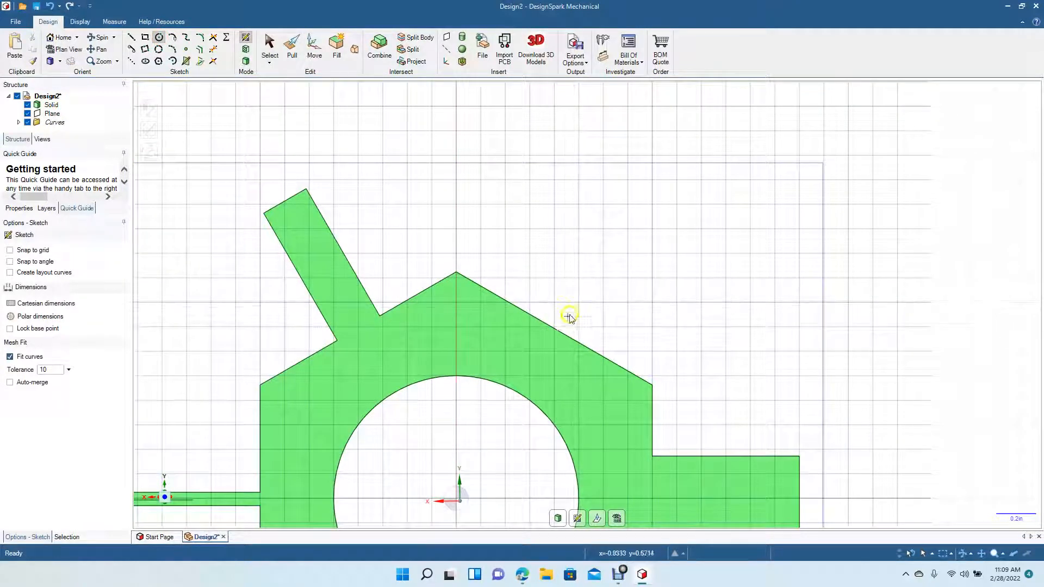
pyautogui.click(132, 38)
pyautogui.click(553, 329)
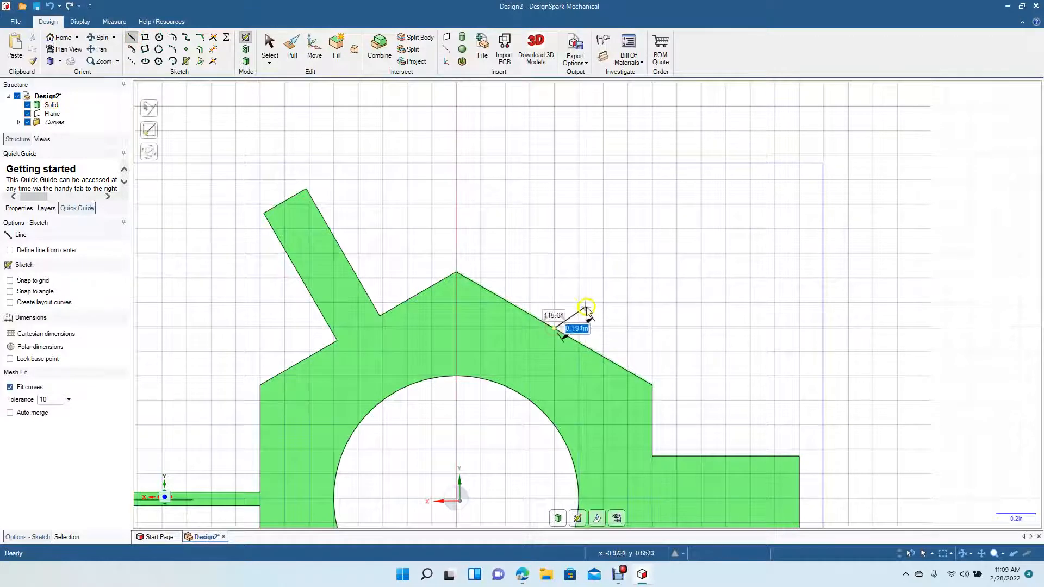
pyautogui.click(593, 263)
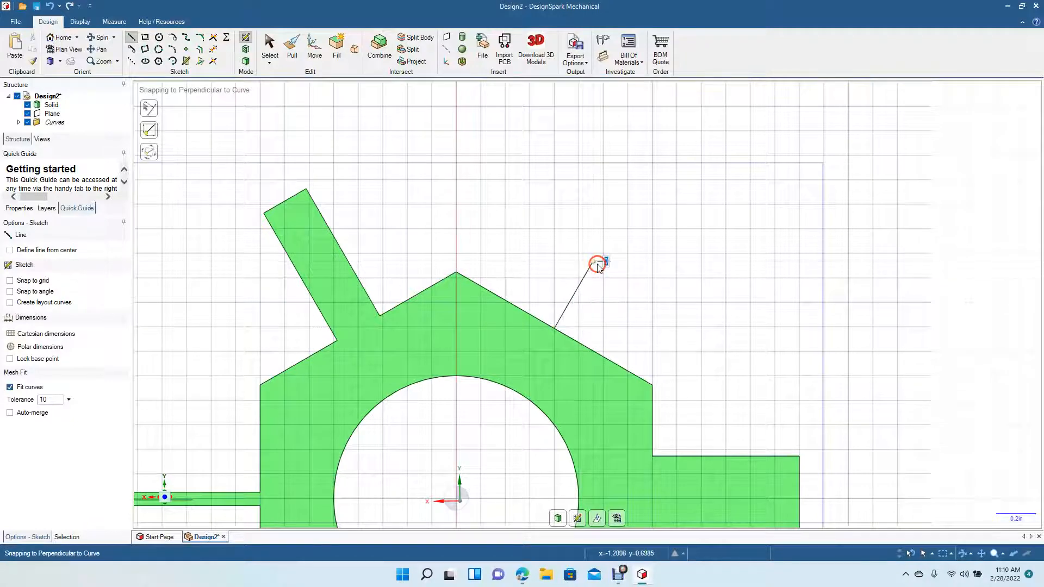
pyautogui.click(263, 48)
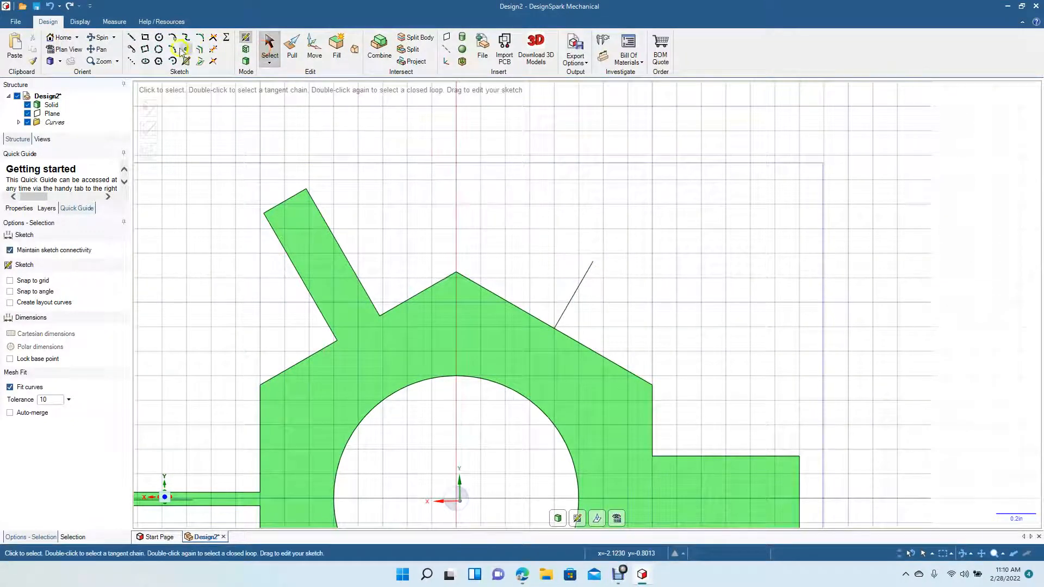
# Draw two concentric circles, 0.125 in and 0.3 in in diameter, centred on the perpendicular line's midpoint
pyautogui.click(159, 38)
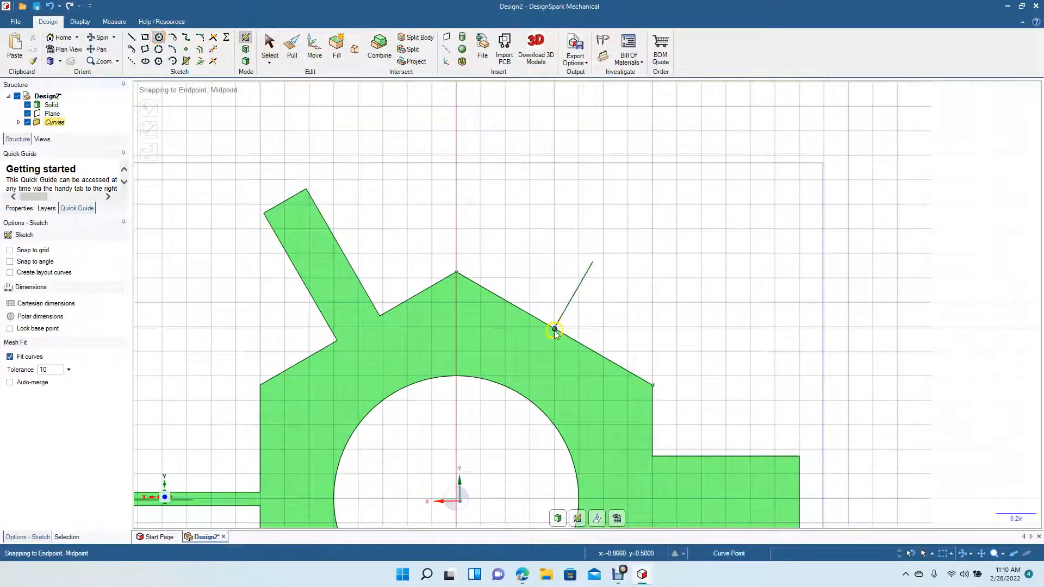
pyautogui.click(574, 296)
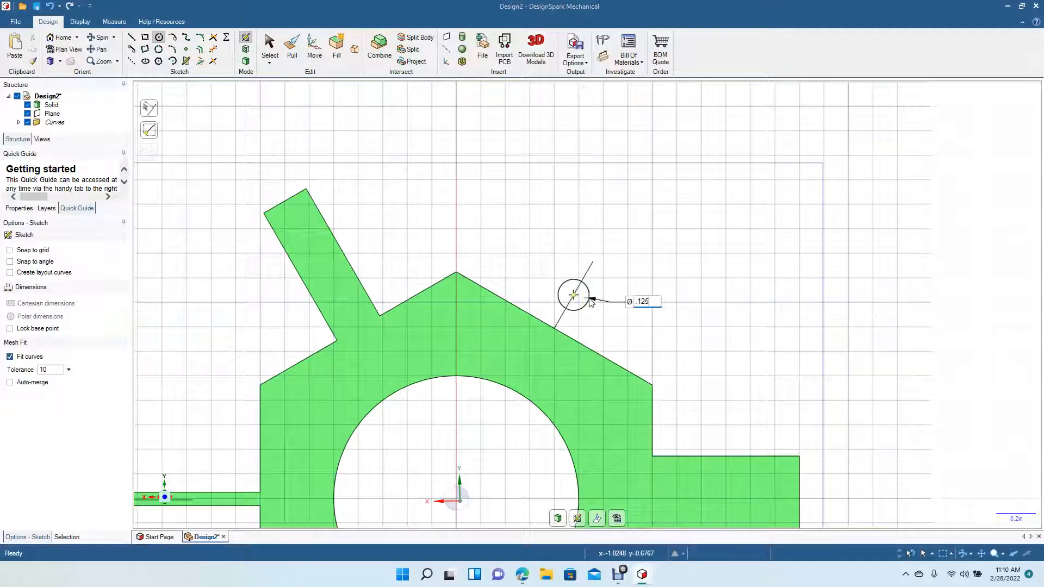
pyautogui.write('.125')
pyautogui.press('Return')
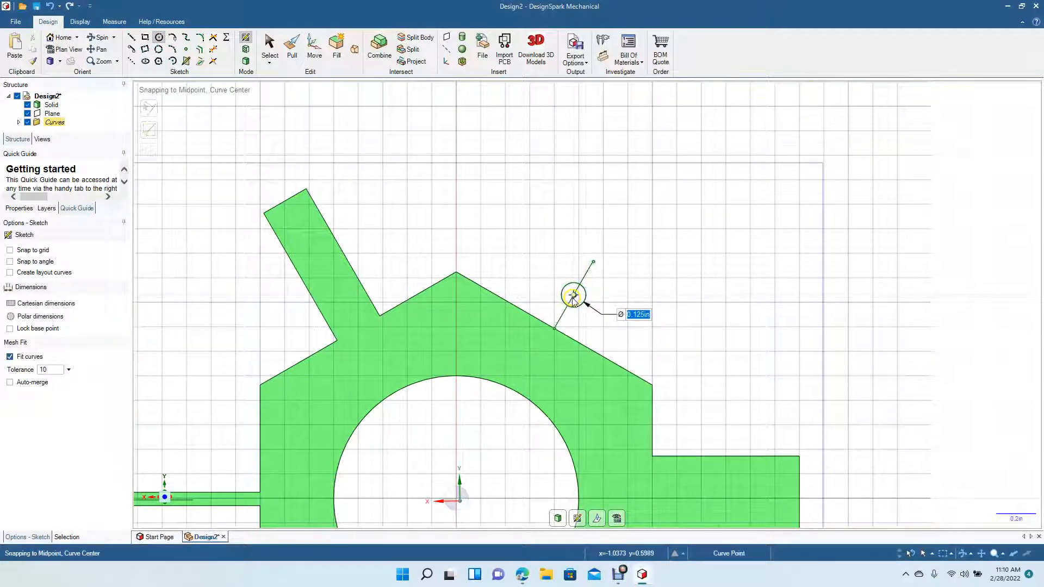
pyautogui.click(573, 295)
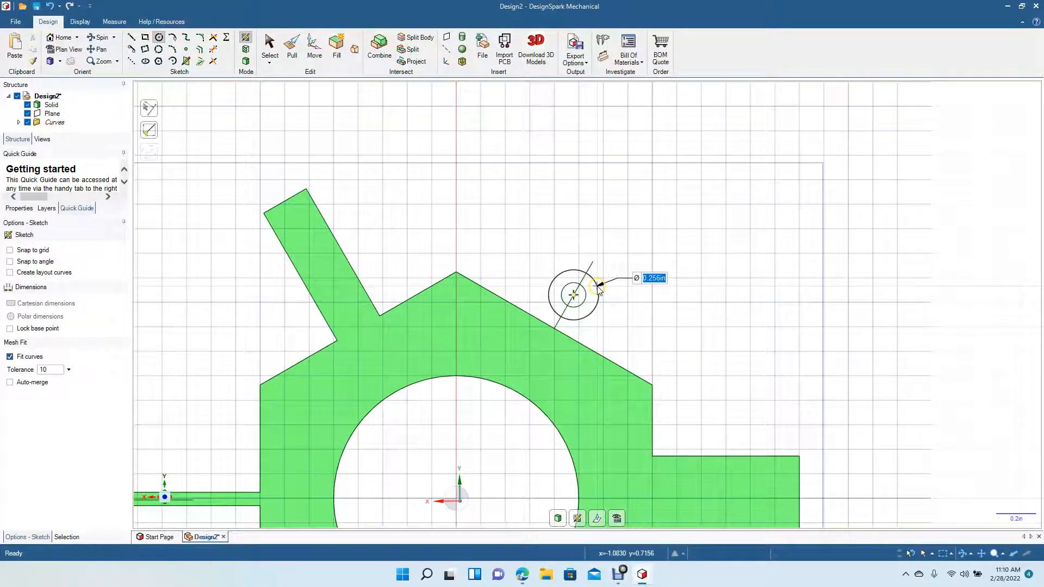
pyautogui.press('BackSpace')
pyautogui.write('.')
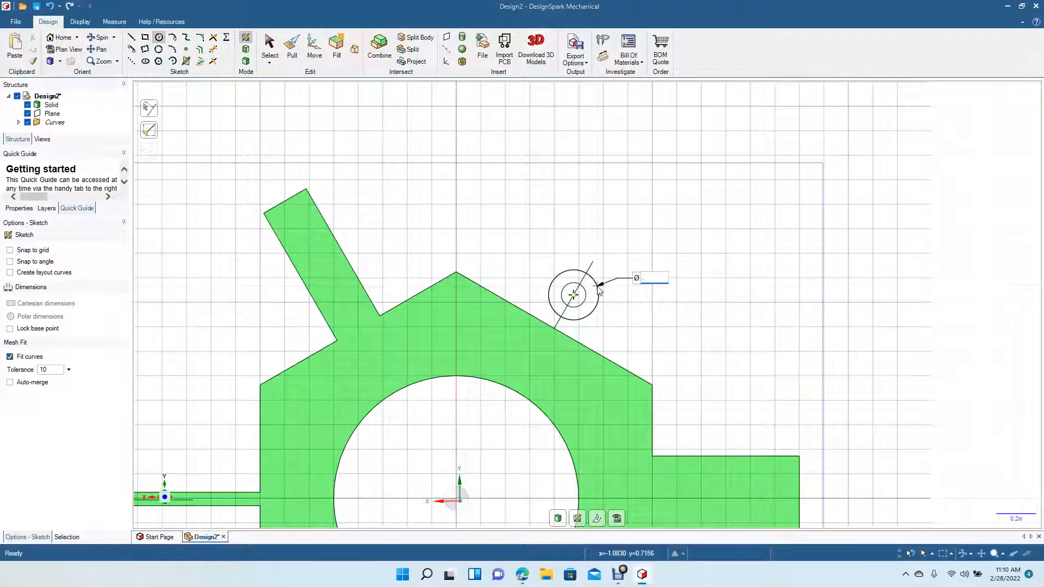
pyautogui.write('3')
pyautogui.press('Return')
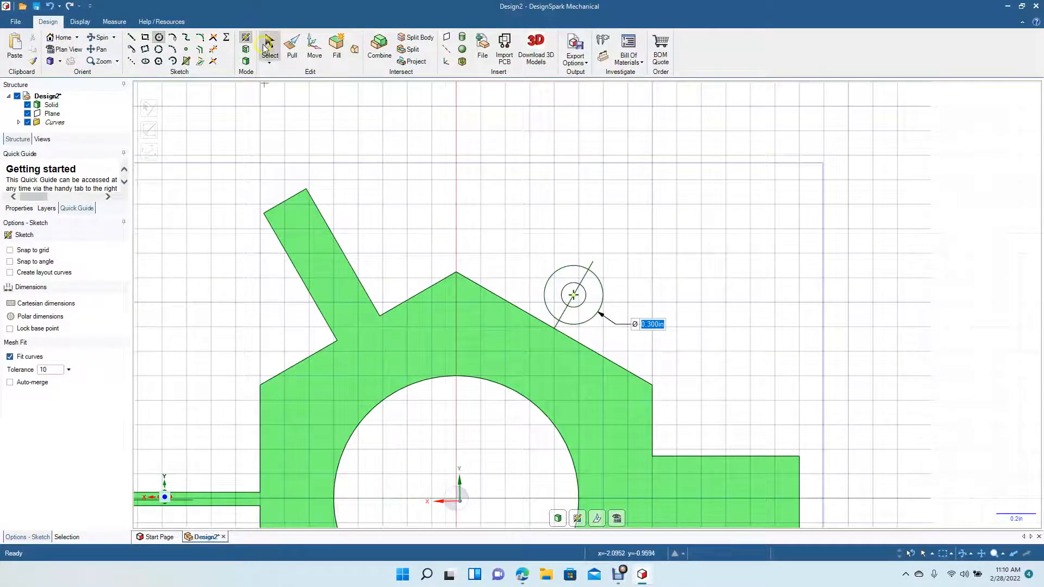
pyautogui.click(269, 46)
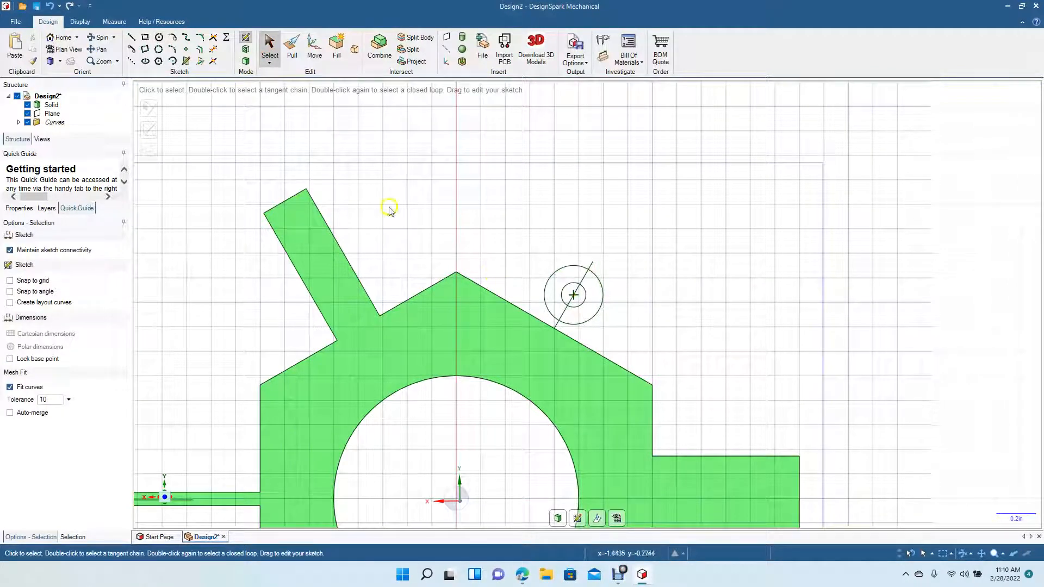
# Offset the perpendicular line about 0.15 in to each side so the copies meet the larger circle's sides
pyautogui.click(199, 51)
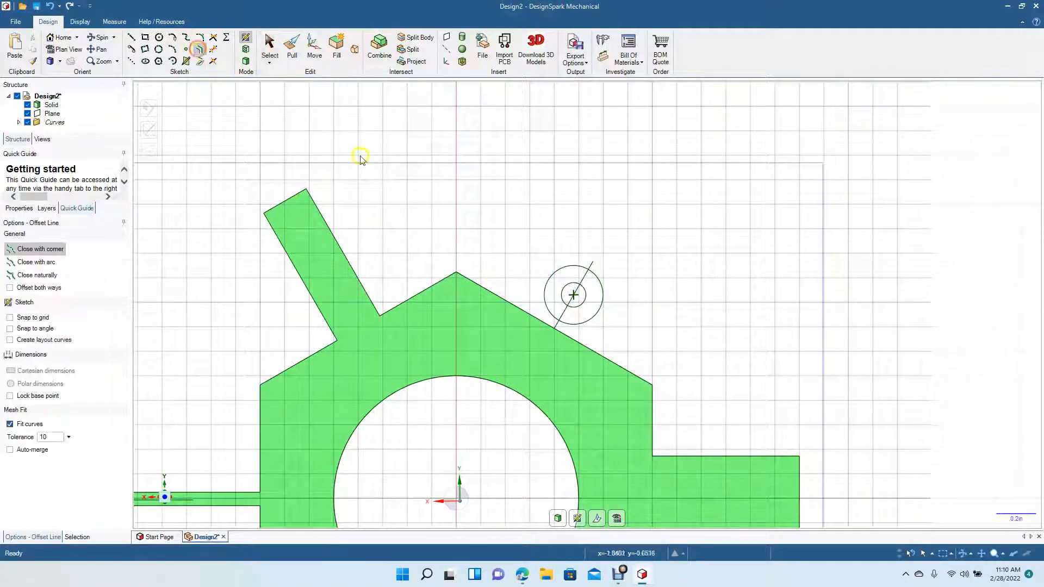
pyautogui.click(561, 321)
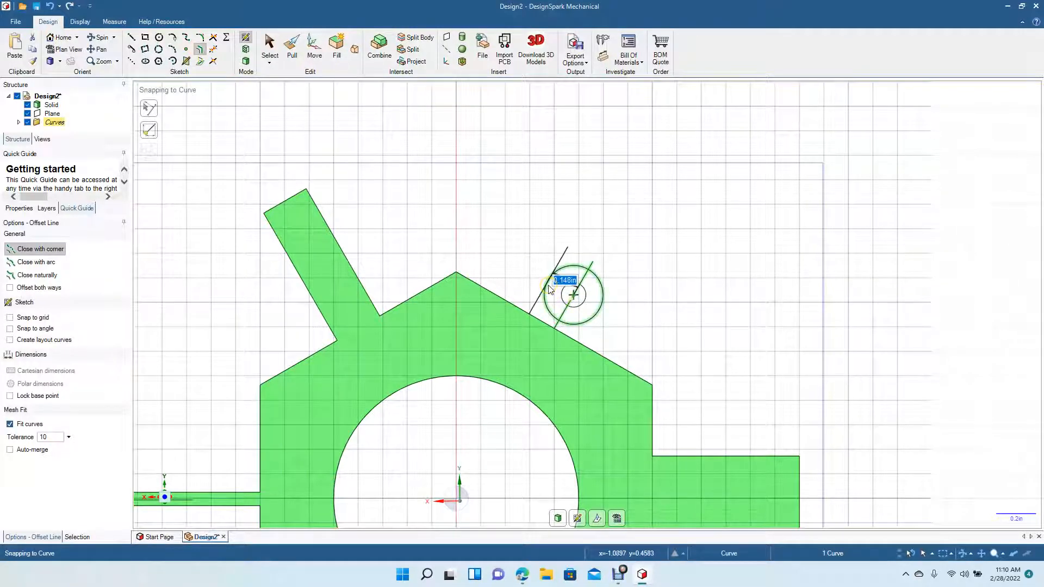
pyautogui.click(549, 286)
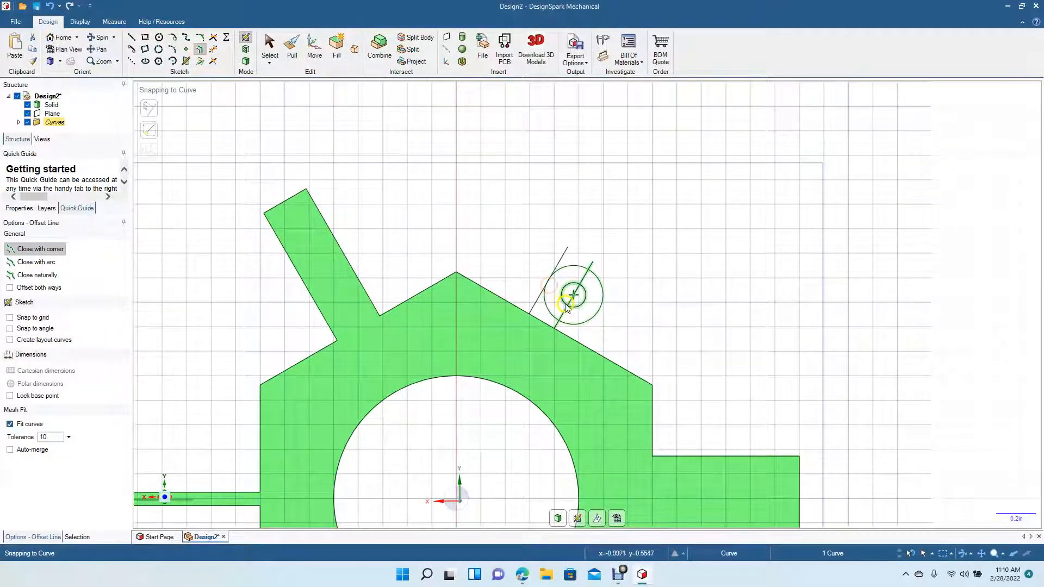
pyautogui.click(567, 308)
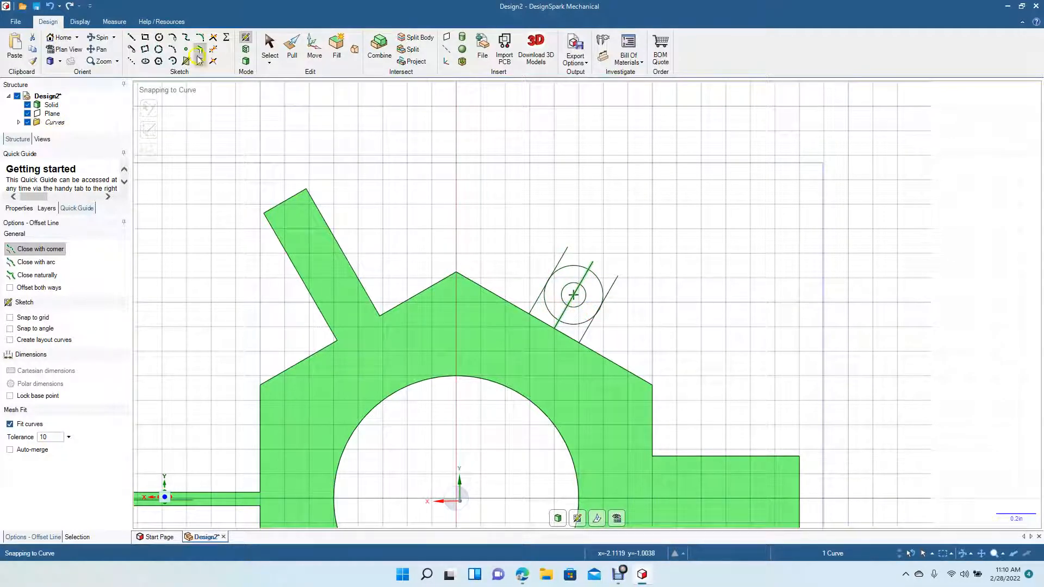
# Draw a line along the hexagon's side joining the base ends of the two offset lines
pyautogui.click(129, 38)
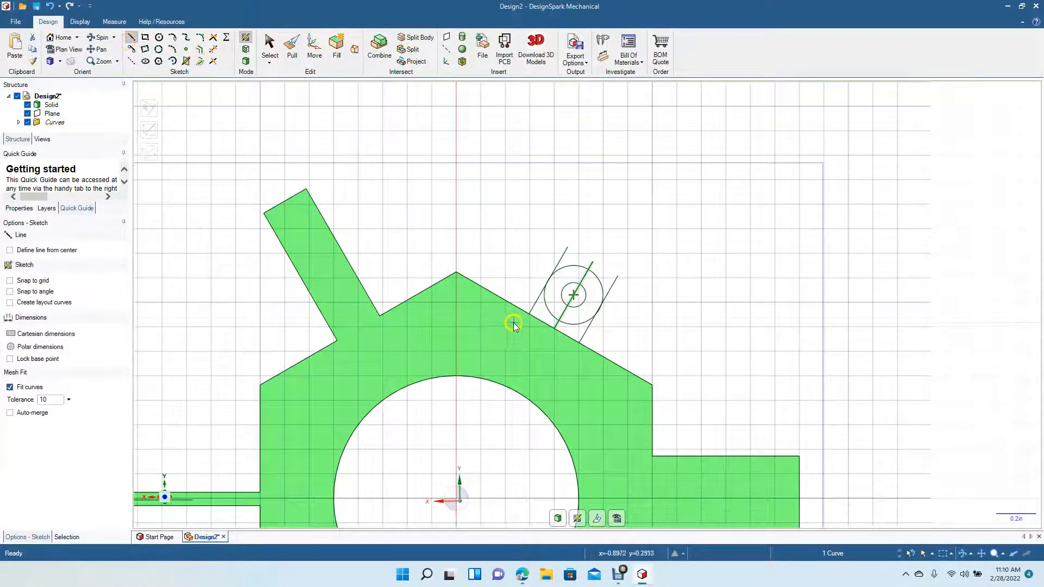
pyautogui.click(529, 315)
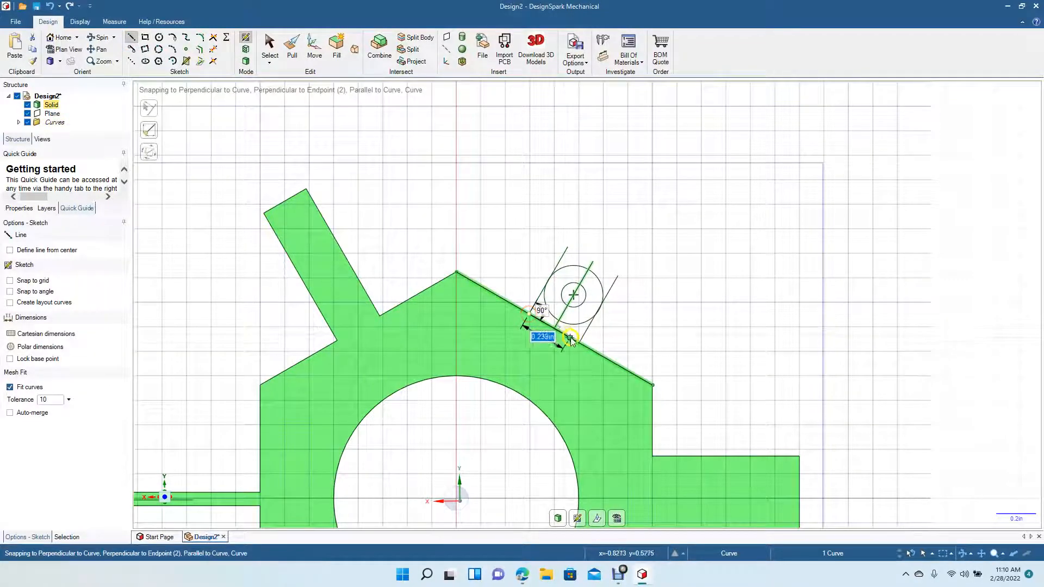
pyautogui.click(269, 44)
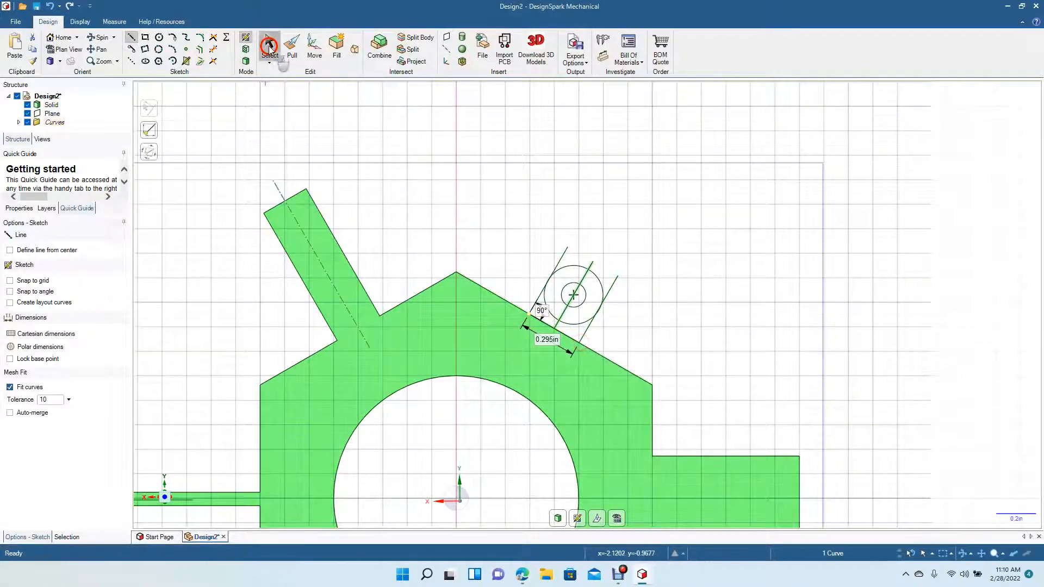
# Trim the line ends beyond the circle, the centre line and the larger circle's inner arc to leave a rounded lug profile with a hole
pyautogui.click(211, 52)
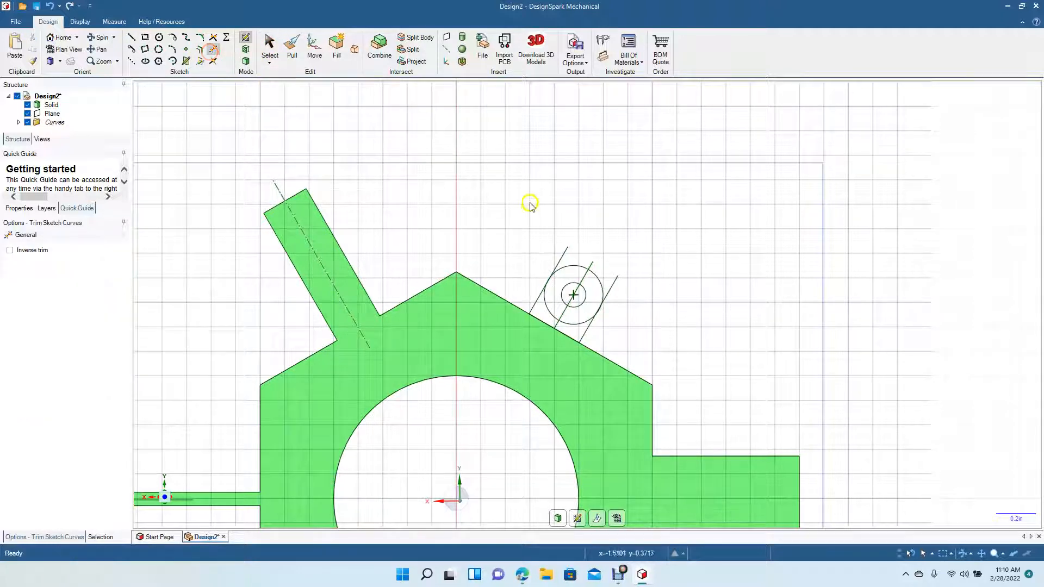
pyautogui.click(560, 254)
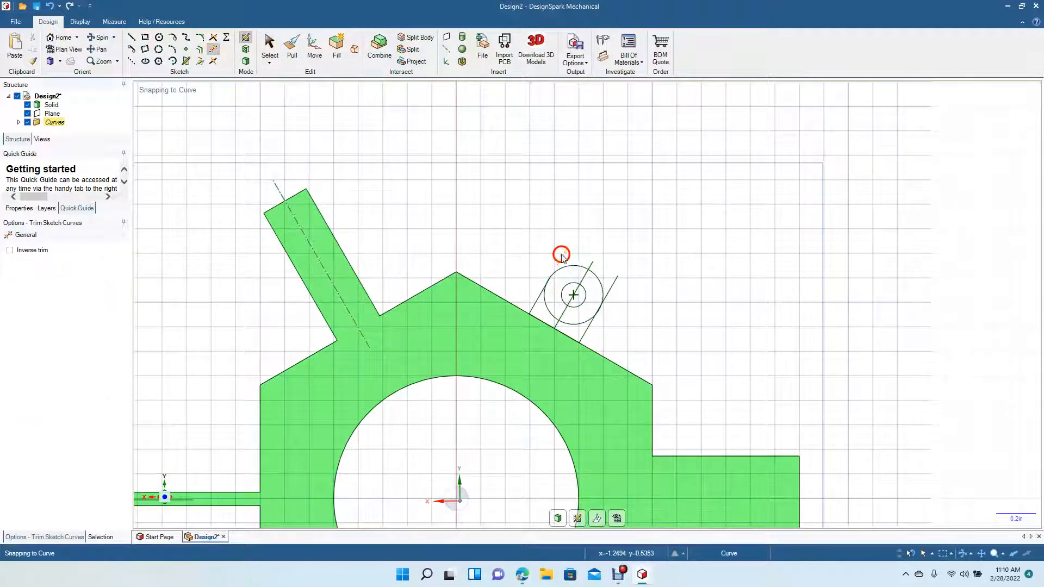
pyautogui.click(587, 278)
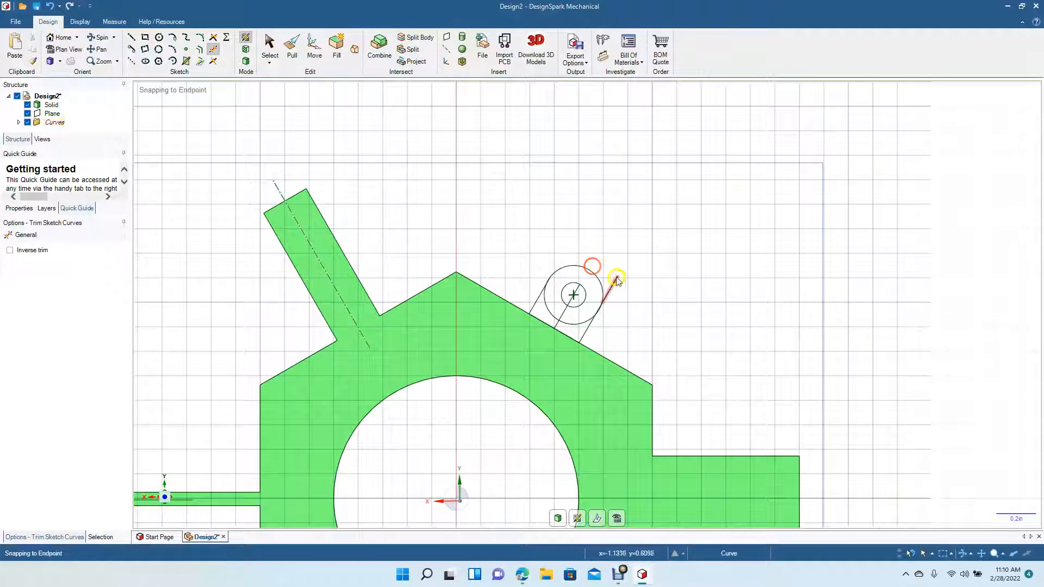
pyautogui.click(566, 311)
pyautogui.click(559, 324)
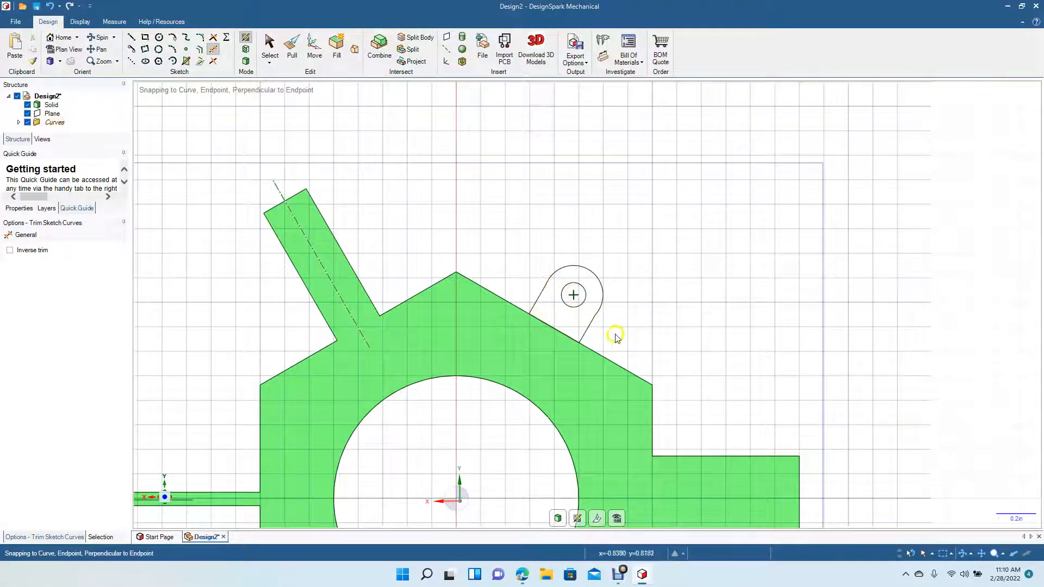
# Trim away the lug's side and base lines and draw a tangent line about 0.32 in long from one arc end into the hexagon
pyautogui.click(590, 326)
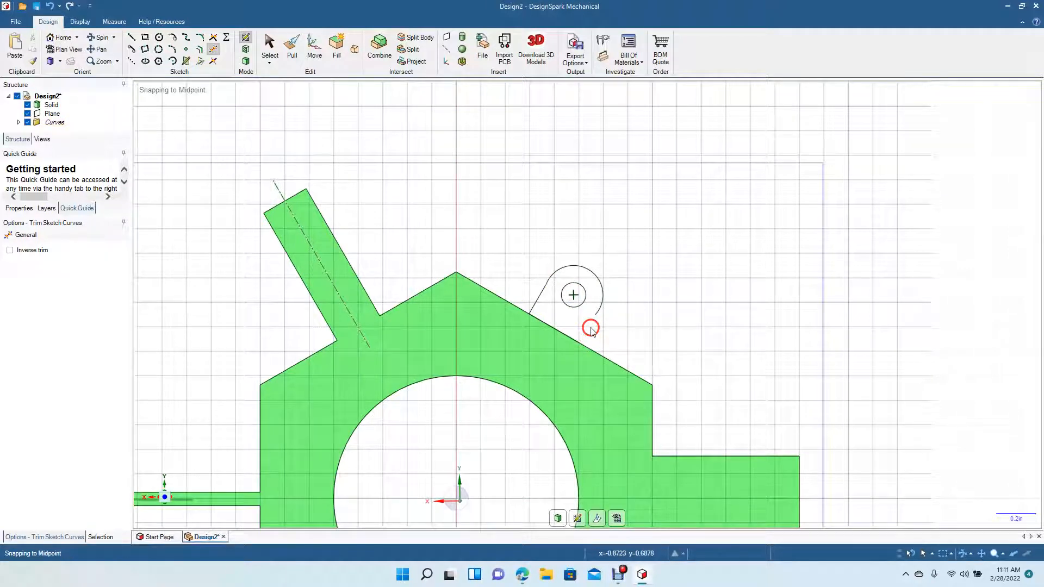
pyautogui.click(538, 302)
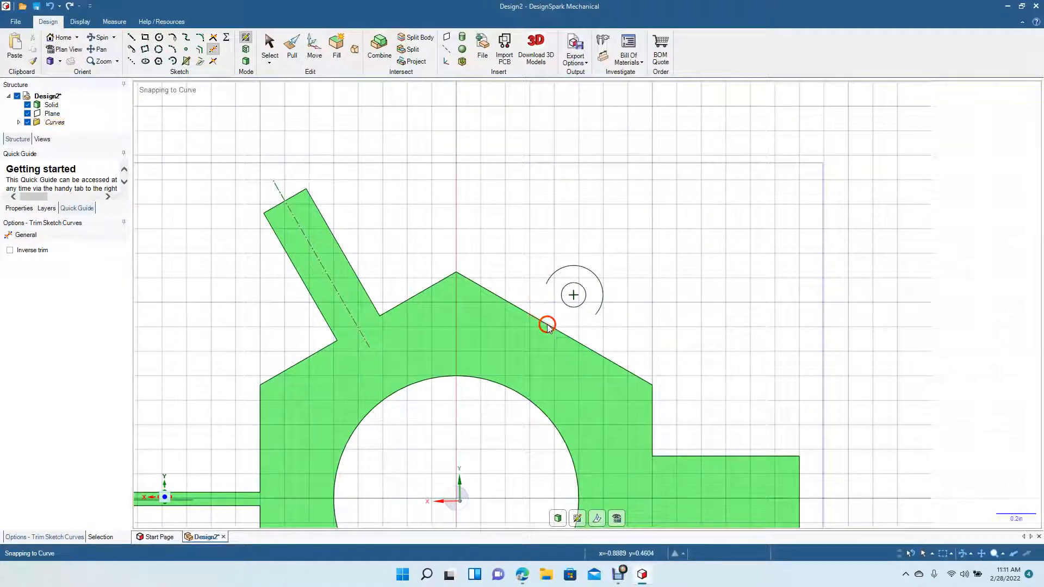
pyautogui.click(132, 50)
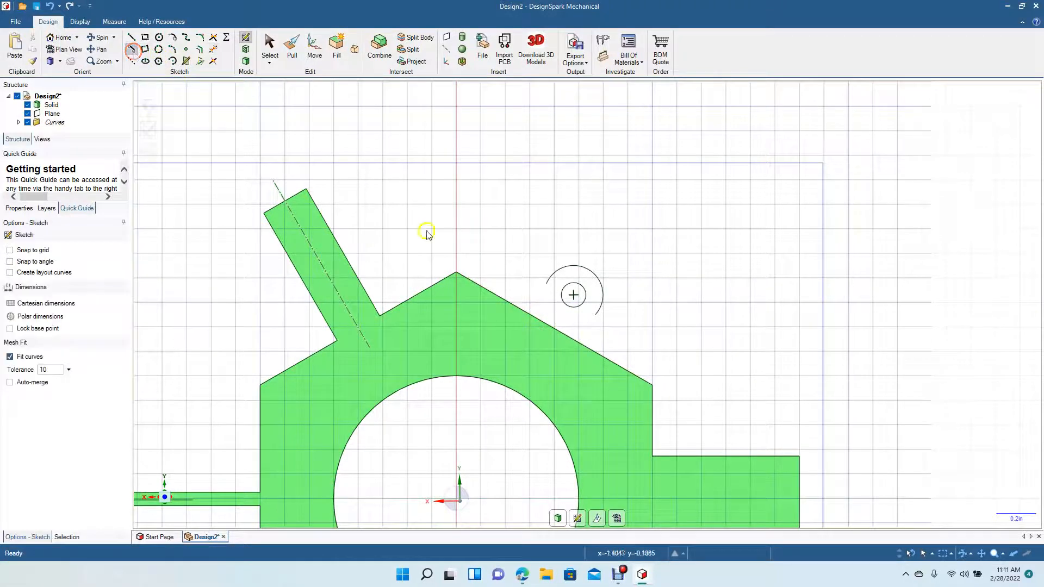
pyautogui.click(548, 279)
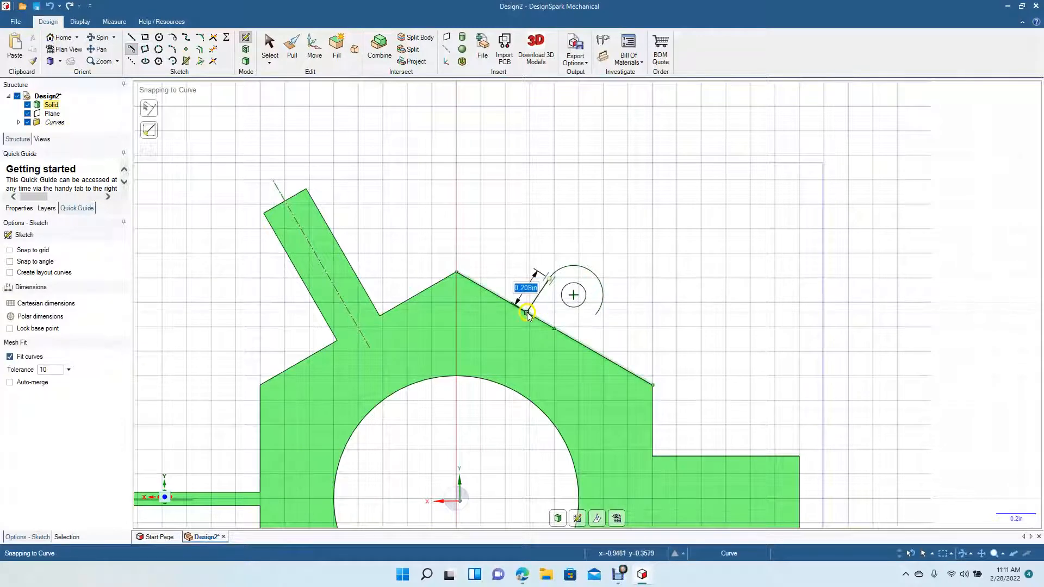
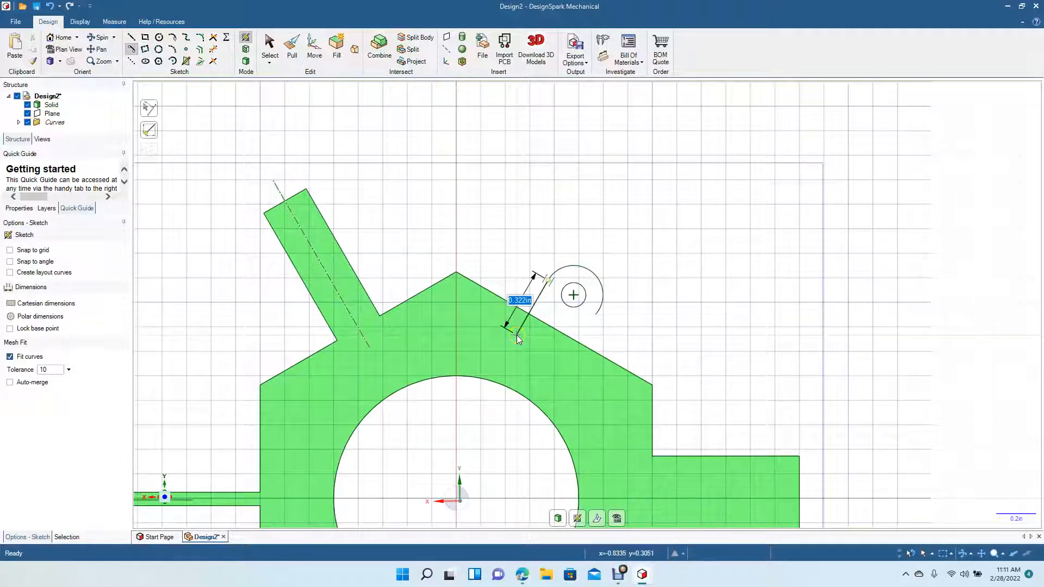
pyautogui.click(517, 335)
pyautogui.click(272, 47)
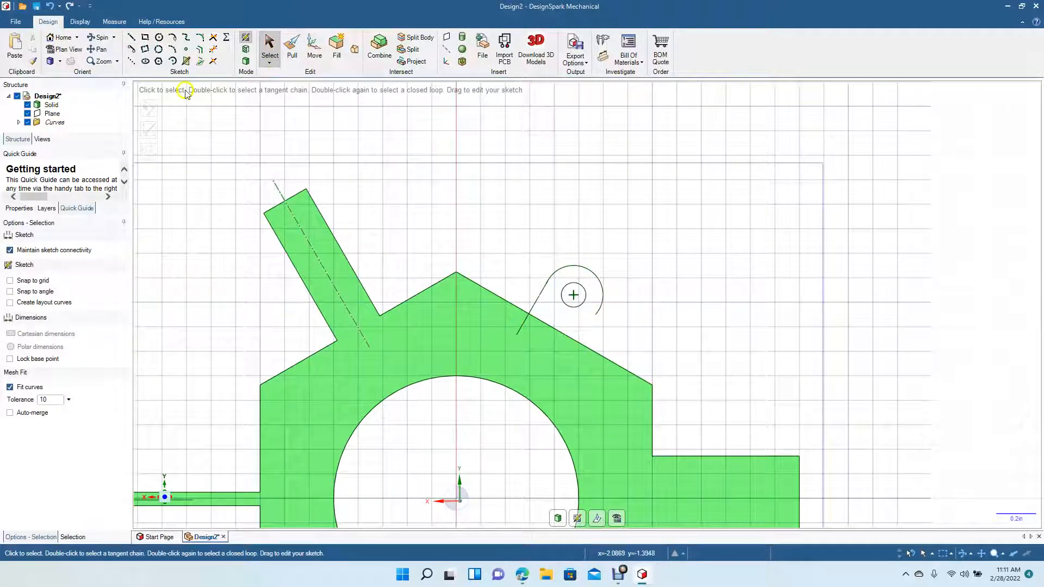
# Draw a second tangent line about 0.28 in long from the arc's other end into the hexagon and trim the arc's leftover ends
pyautogui.click(131, 49)
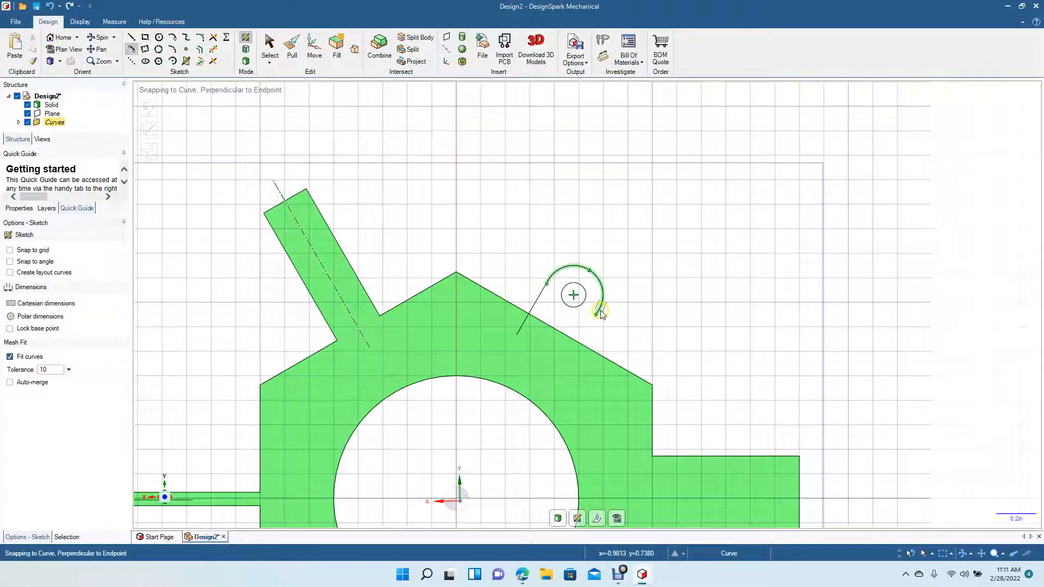
pyautogui.click(596, 314)
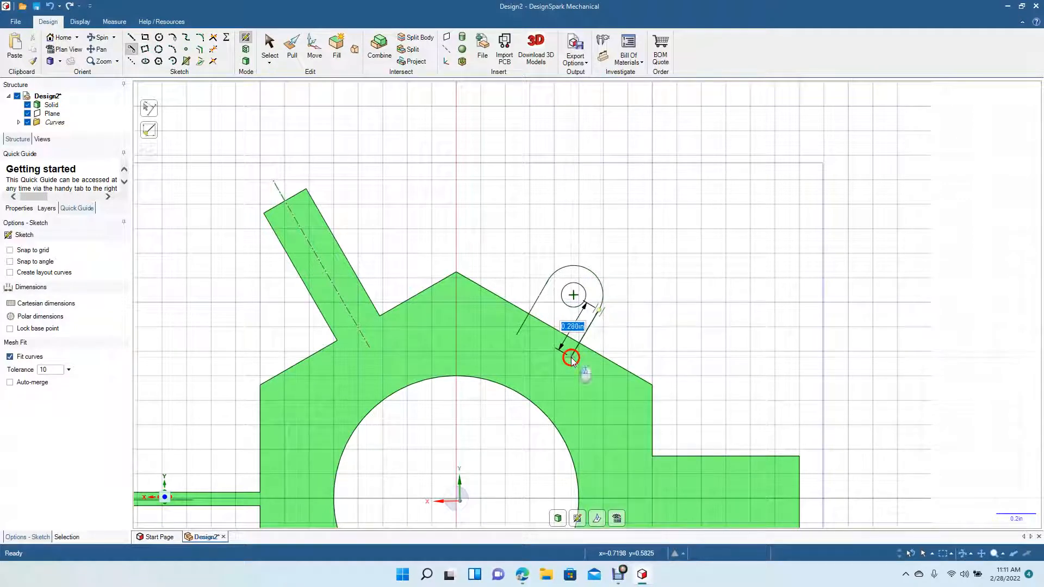
pyautogui.click(571, 360)
pyautogui.click(267, 48)
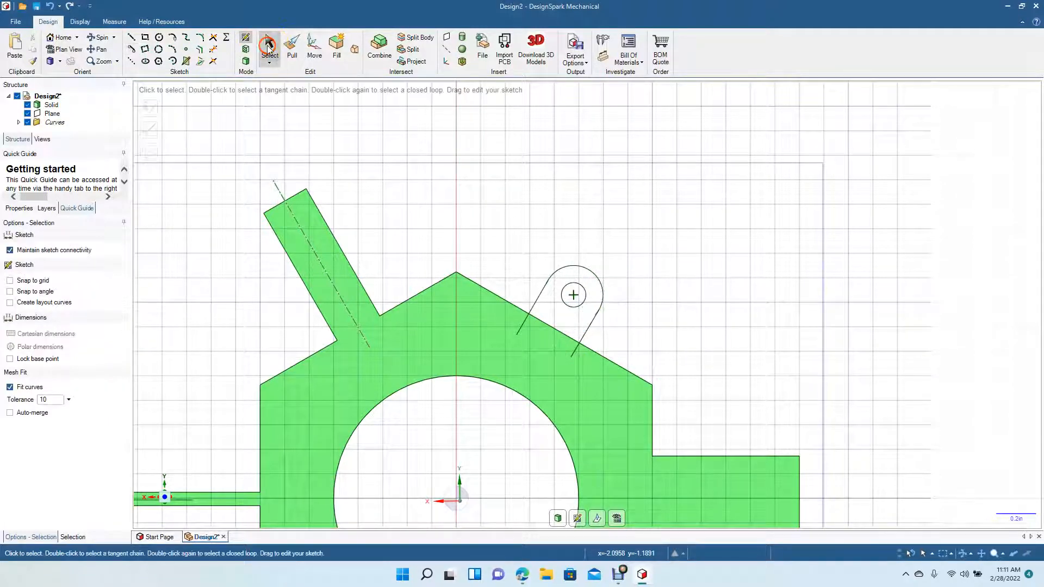
pyautogui.click(214, 49)
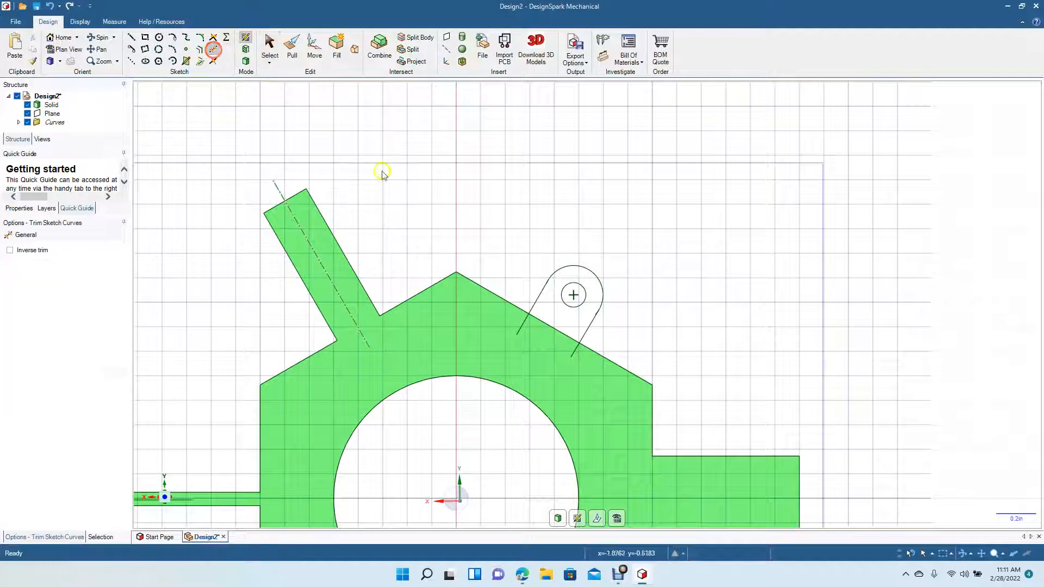
pyautogui.click(550, 285)
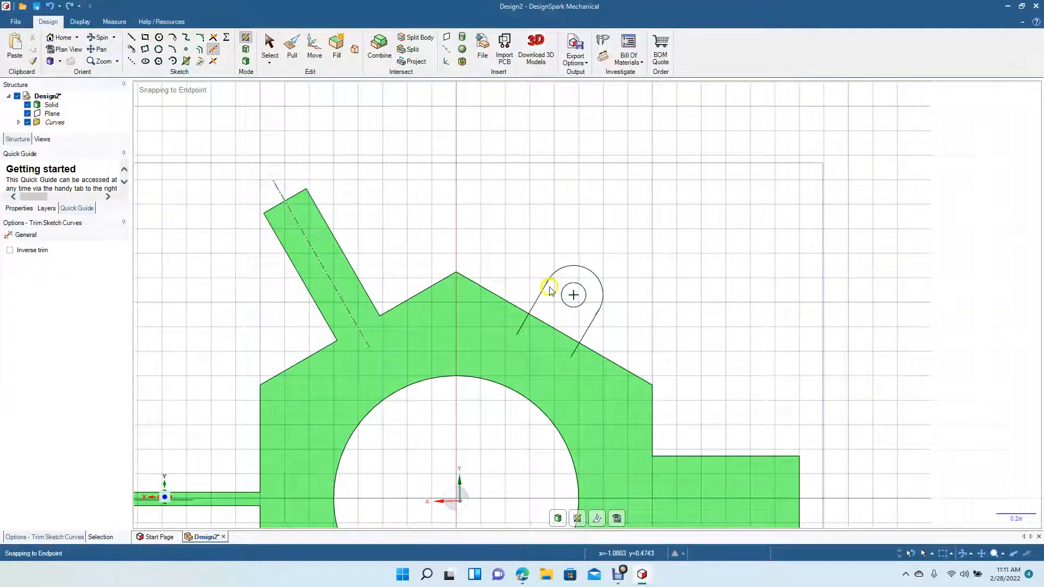
pyautogui.click(597, 312)
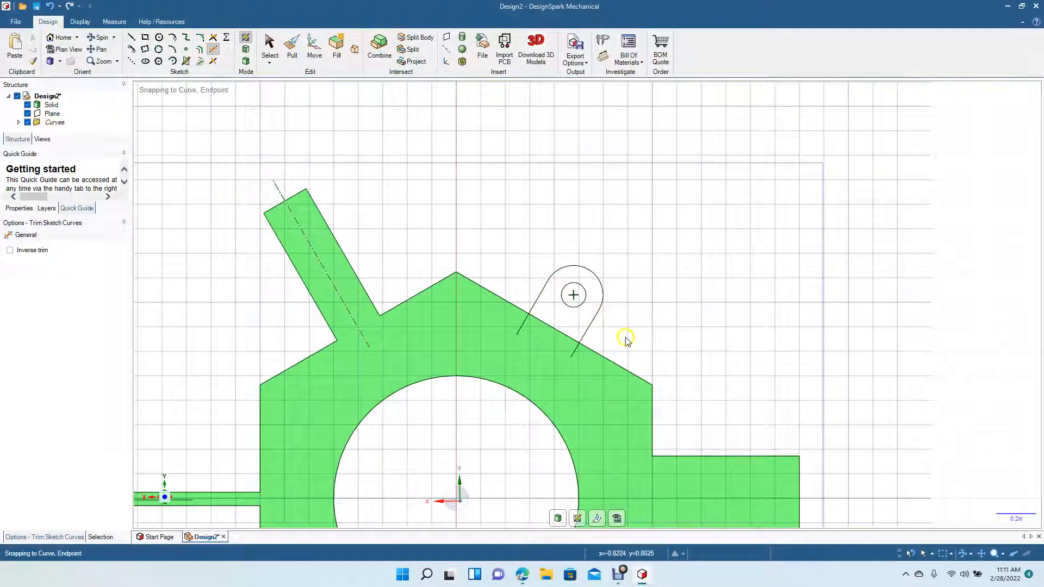
# Draw a base line about 0.3 in long along the hexagon's side between the tangent lines and trim their ends inside the hexagon
pyautogui.click(131, 38)
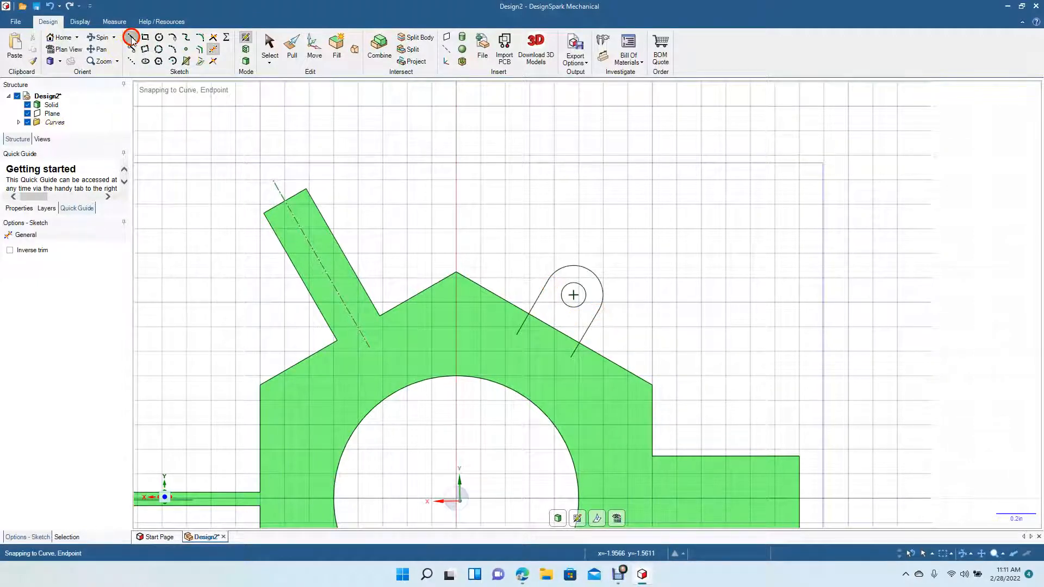
pyautogui.click(530, 317)
pyautogui.click(579, 350)
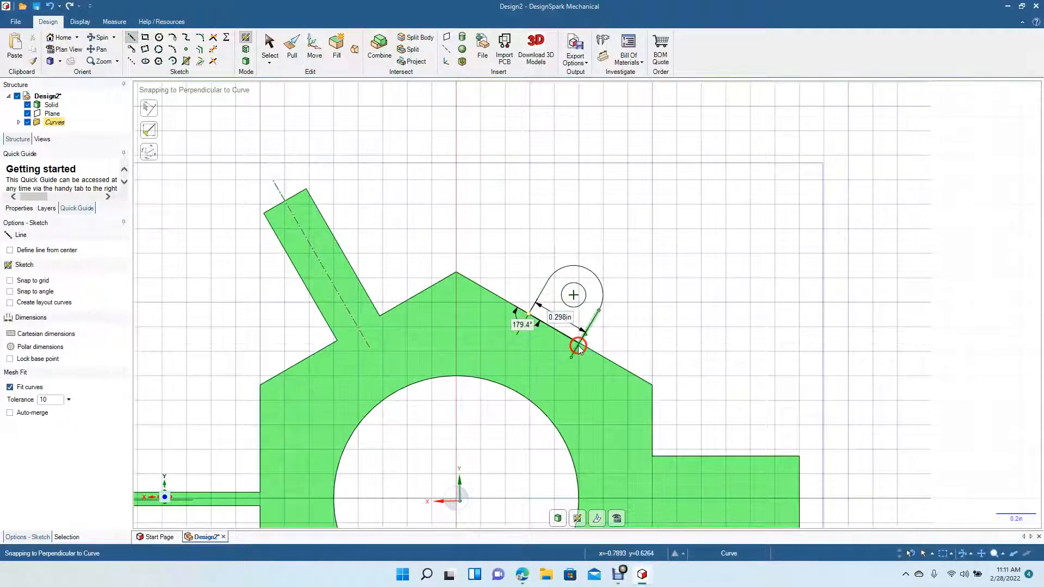
pyautogui.click(267, 41)
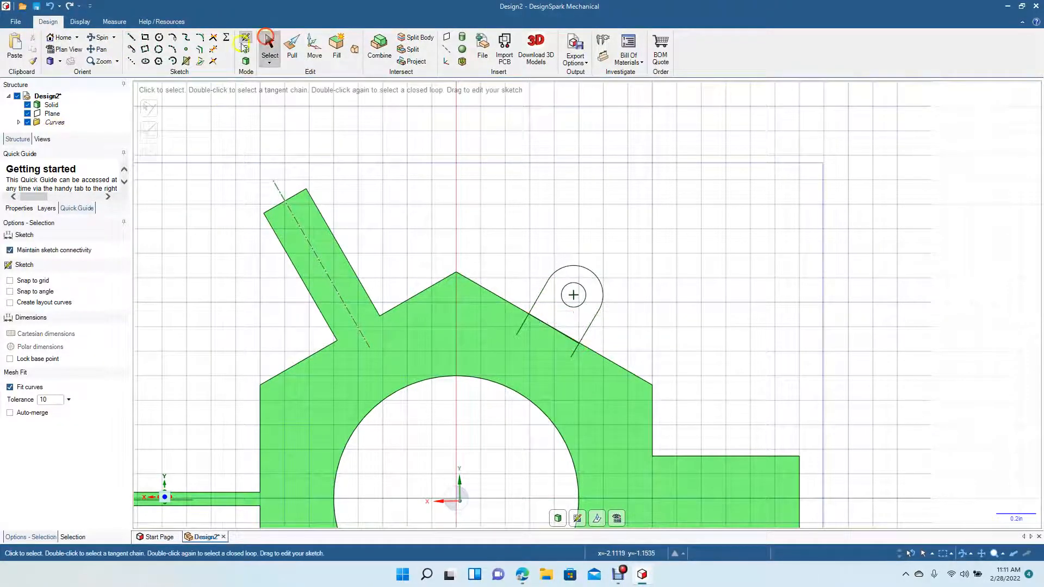
pyautogui.click(213, 49)
pyautogui.click(518, 334)
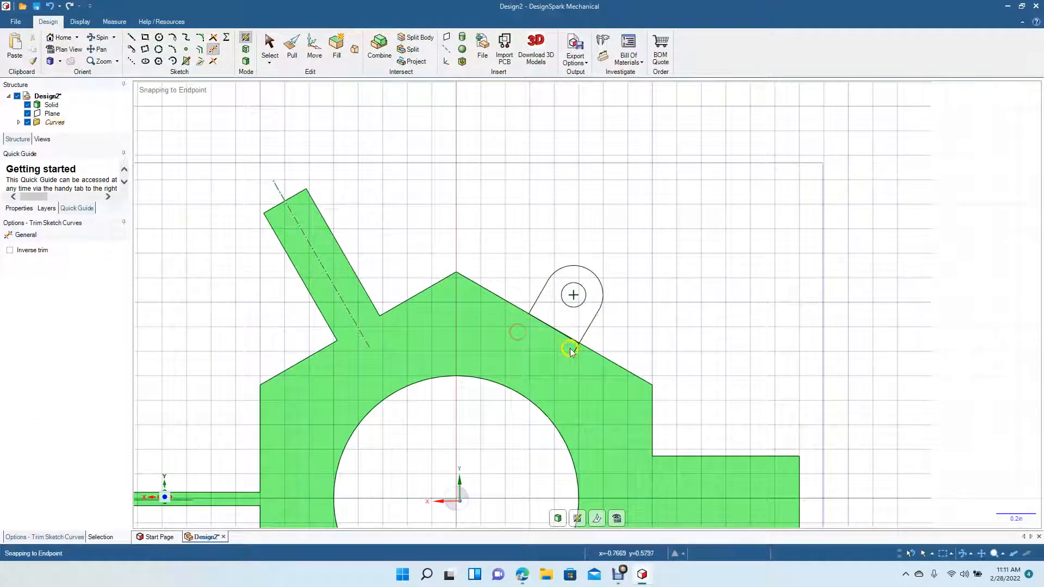
pyautogui.click(575, 354)
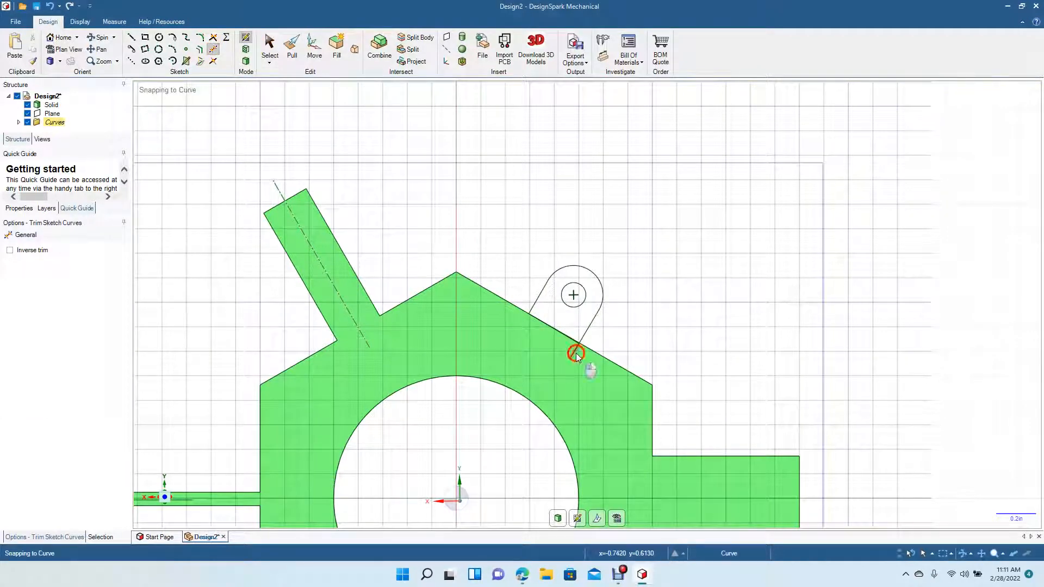
# Extrude the lug profile to both sides in 3D with a total thickness of 0.25 in, keeping the hole open
pyautogui.click(246, 61)
pyautogui.click(107, 40)
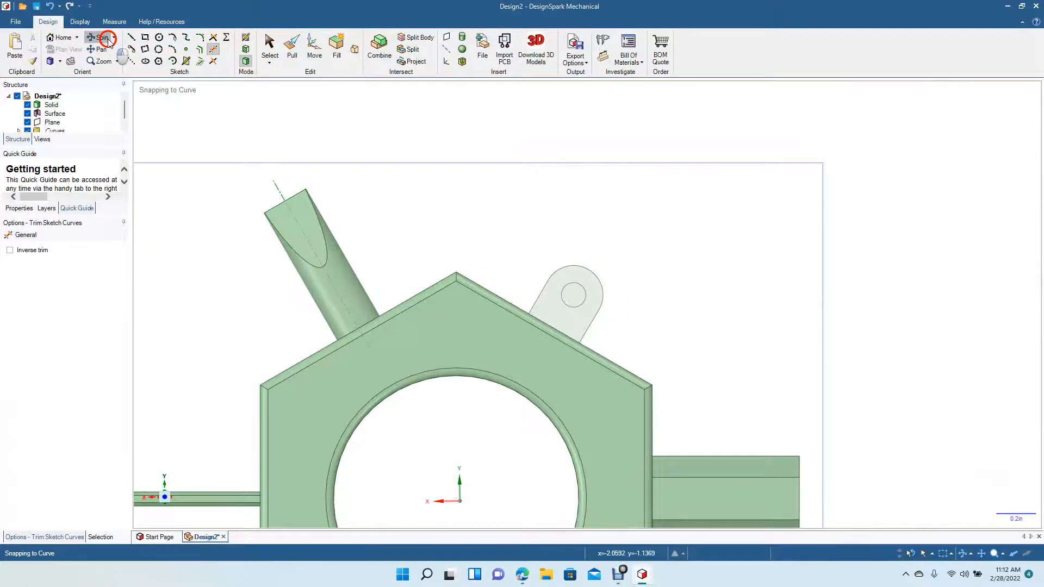
pyautogui.moveTo(268, 112); pyautogui.dragTo(239, 171)
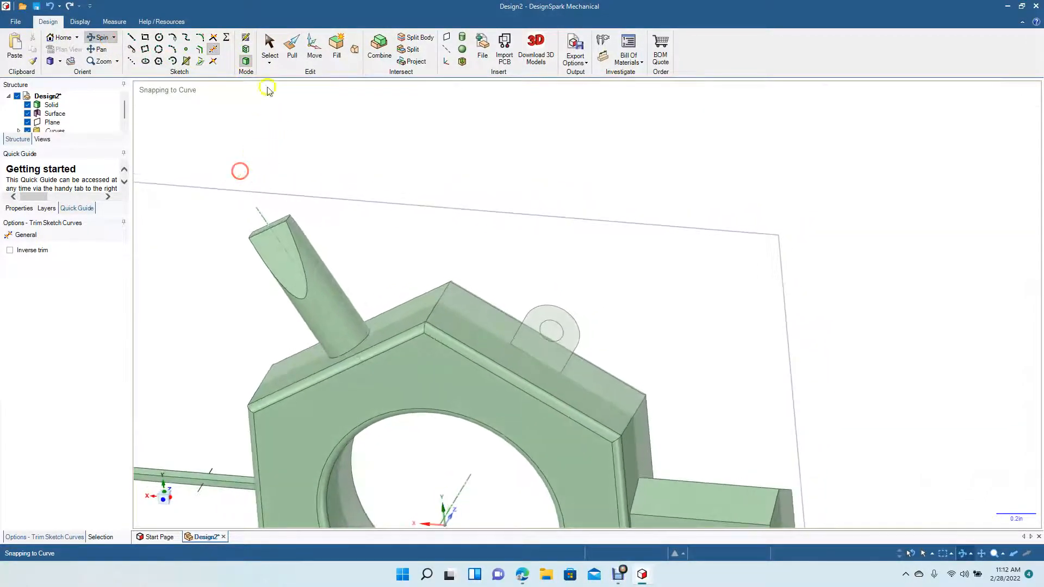
pyautogui.click(292, 48)
pyautogui.click(525, 340)
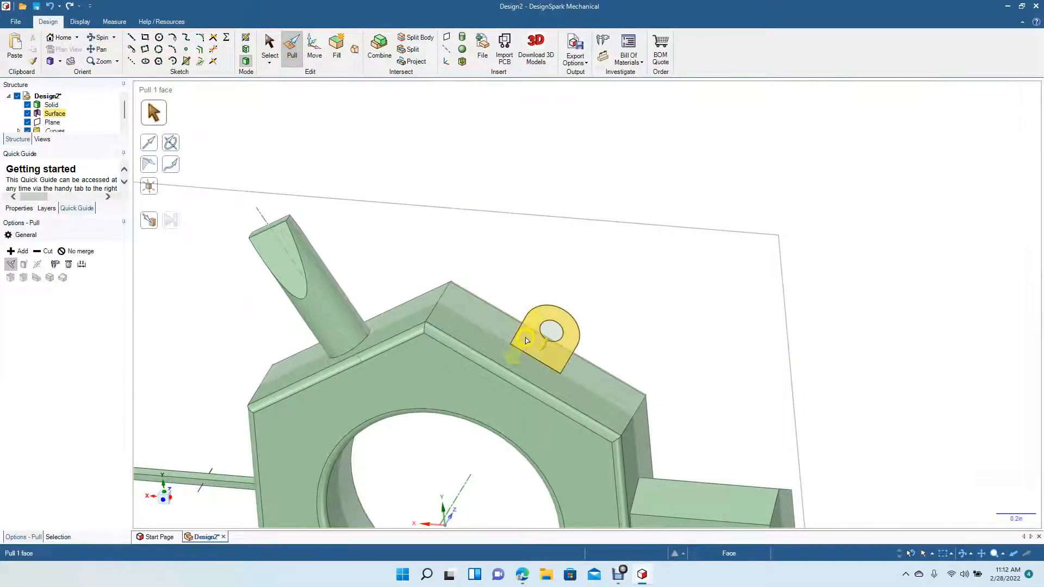
pyautogui.click(37, 265)
pyautogui.click(531, 344)
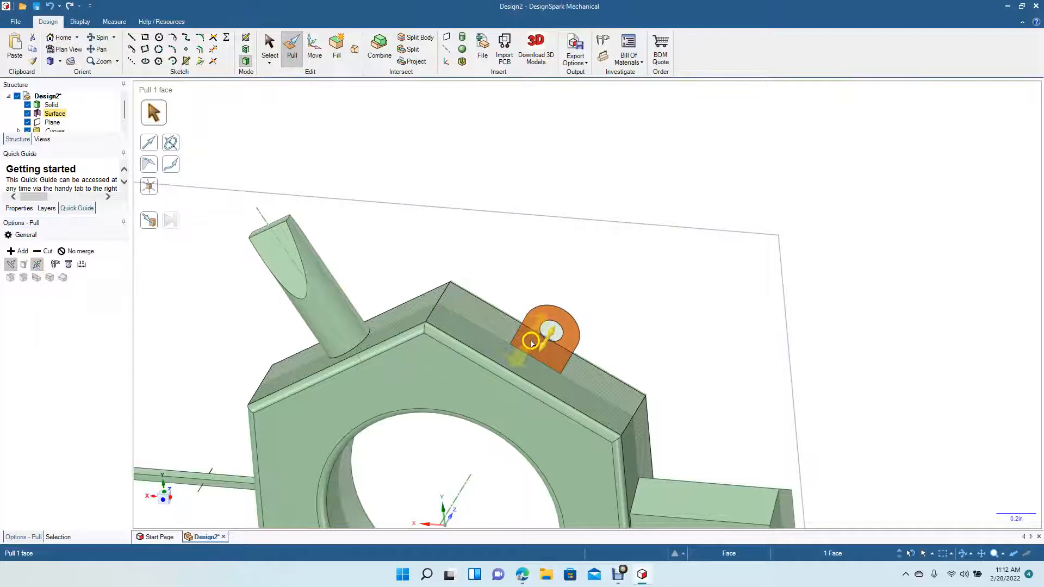
pyautogui.moveTo(531, 346); pyautogui.dragTo(525, 355)
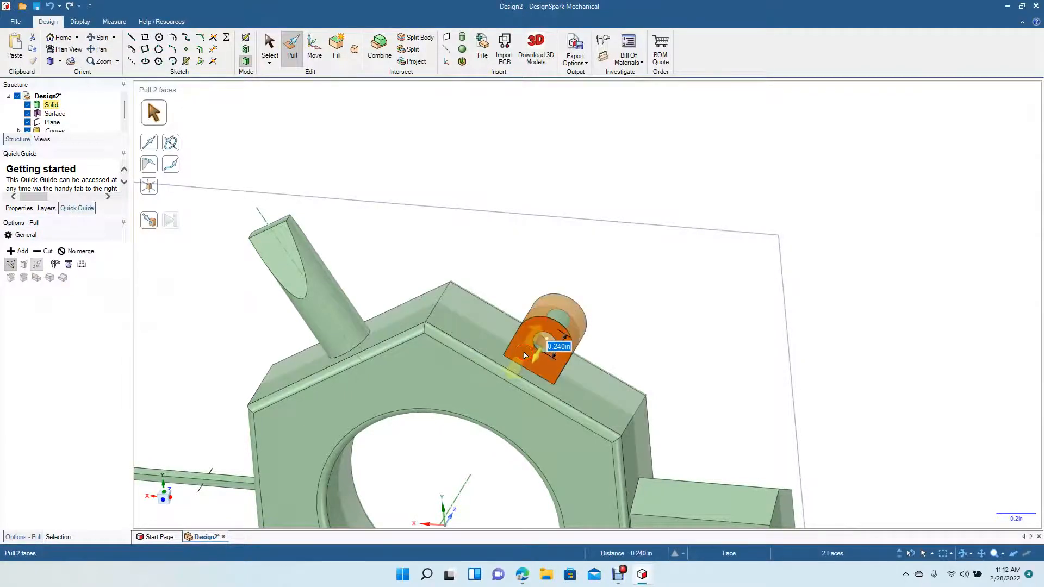
pyautogui.write('.25')
pyautogui.press('Return')
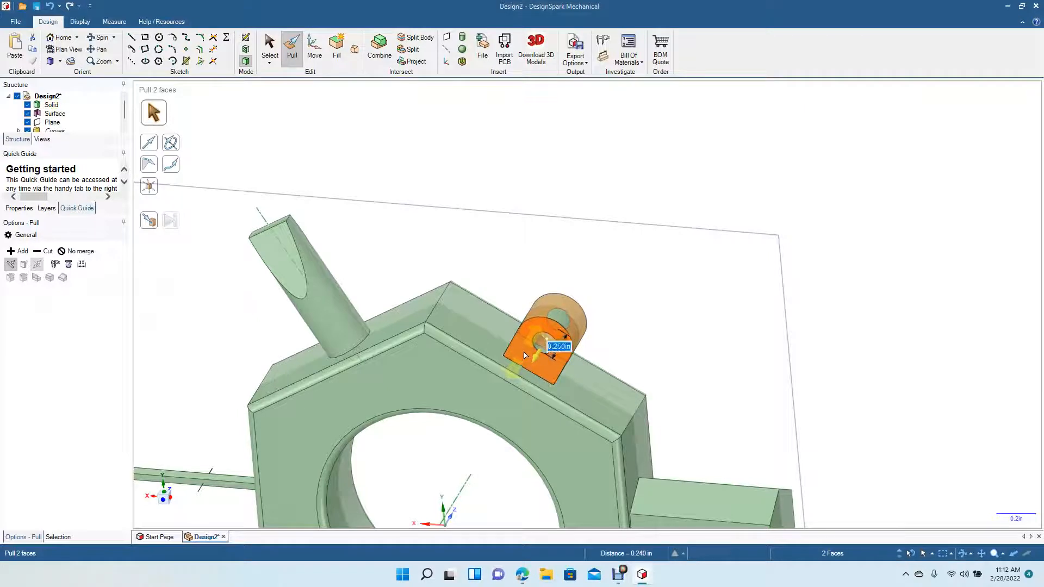
# Clear the lug selection and delete the reference plane surrounding the model
pyautogui.click(270, 45)
pyautogui.click(561, 340)
pyautogui.press('Escape')
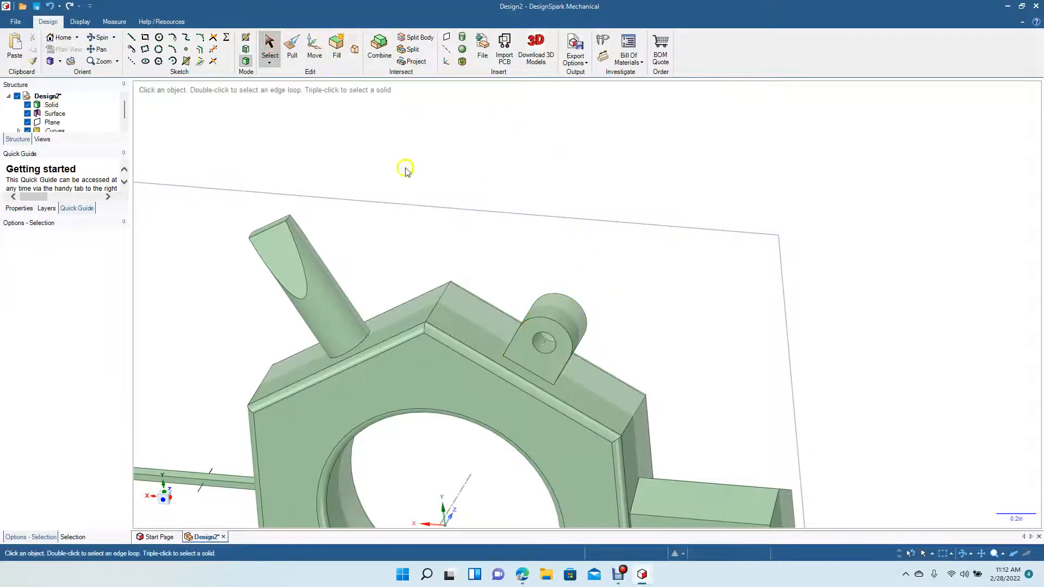
pyautogui.click(482, 213)
pyautogui.press('Delete')
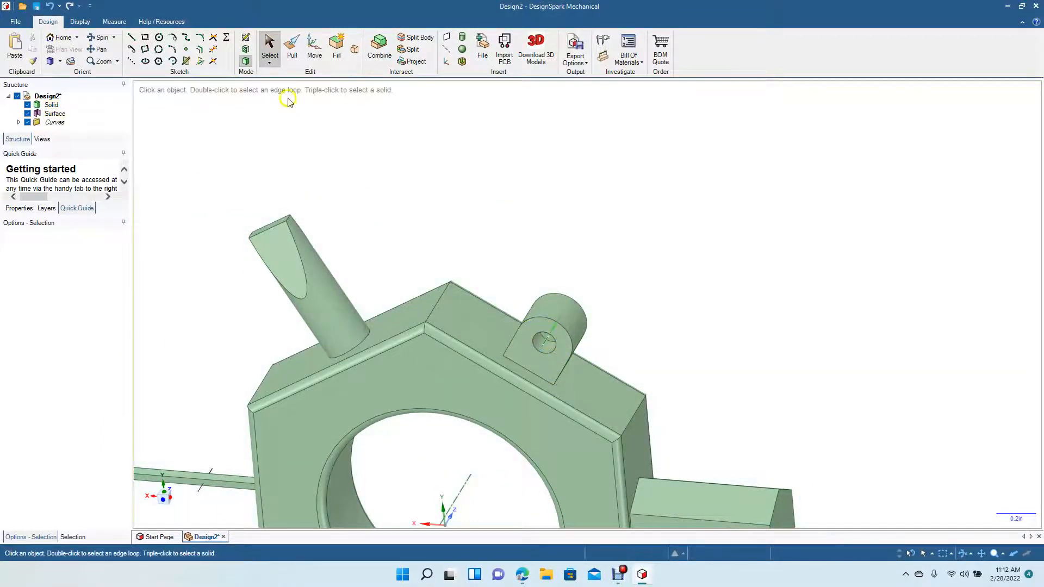
# Round all outer edges of the lug's front face with a 0.02 in radius
pyautogui.click(111, 37)
pyautogui.moveTo(331, 177); pyautogui.dragTo(335, 151)
pyautogui.click(292, 48)
pyautogui.click(521, 305)
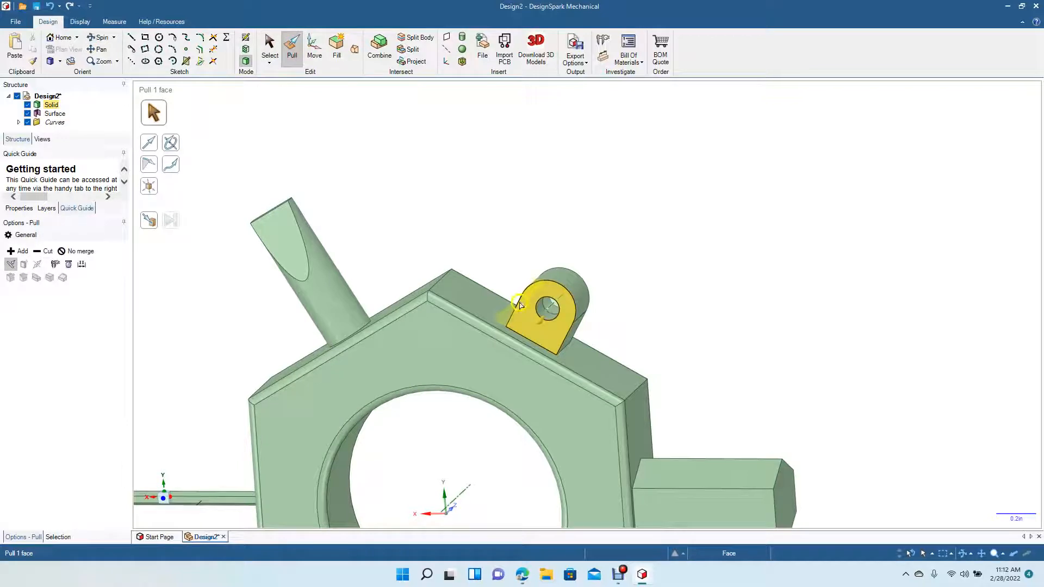
pyautogui.click(518, 306)
pyautogui.doubleClick(518, 306)
pyautogui.doubleClick(518, 306)
pyautogui.moveTo(518, 306); pyautogui.dragTo(518, 299)
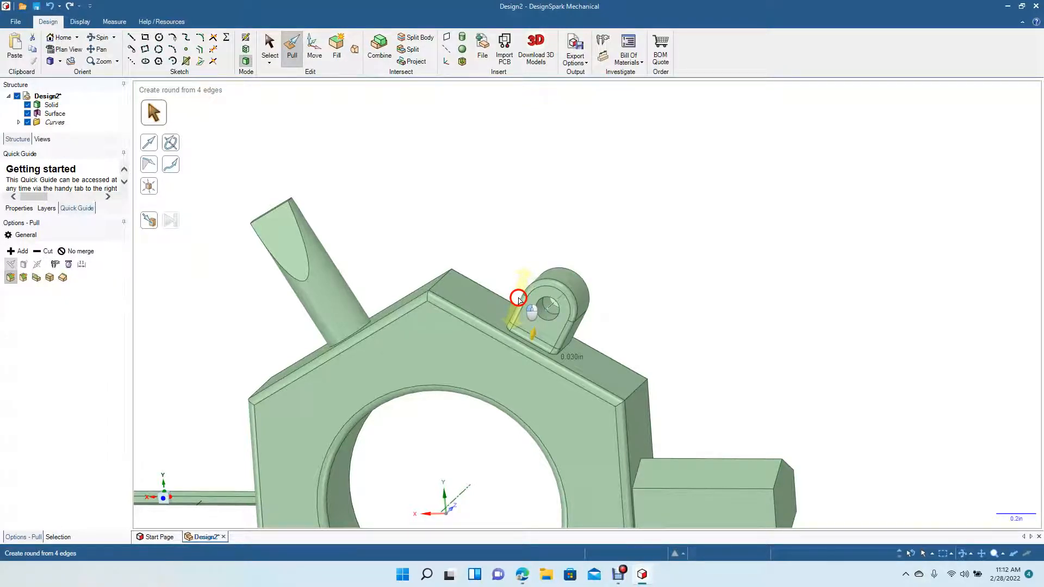
pyautogui.moveTo(519, 300); pyautogui.dragTo(518, 298)
pyautogui.click(271, 47)
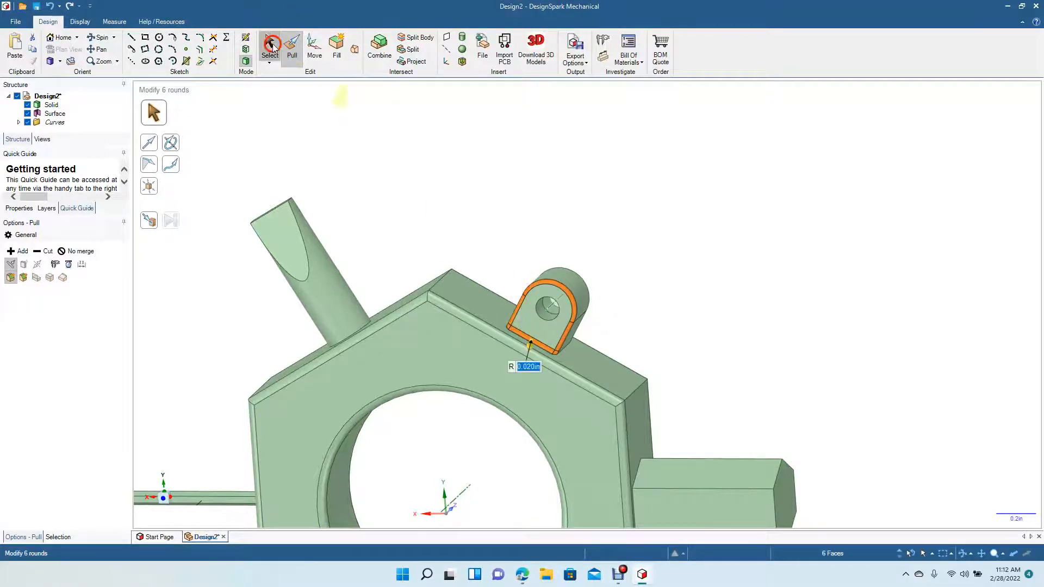
pyautogui.click(350, 133)
# Round all outer edges of the lug's opposite face with a 0.02 in radius
pyautogui.click(97, 37)
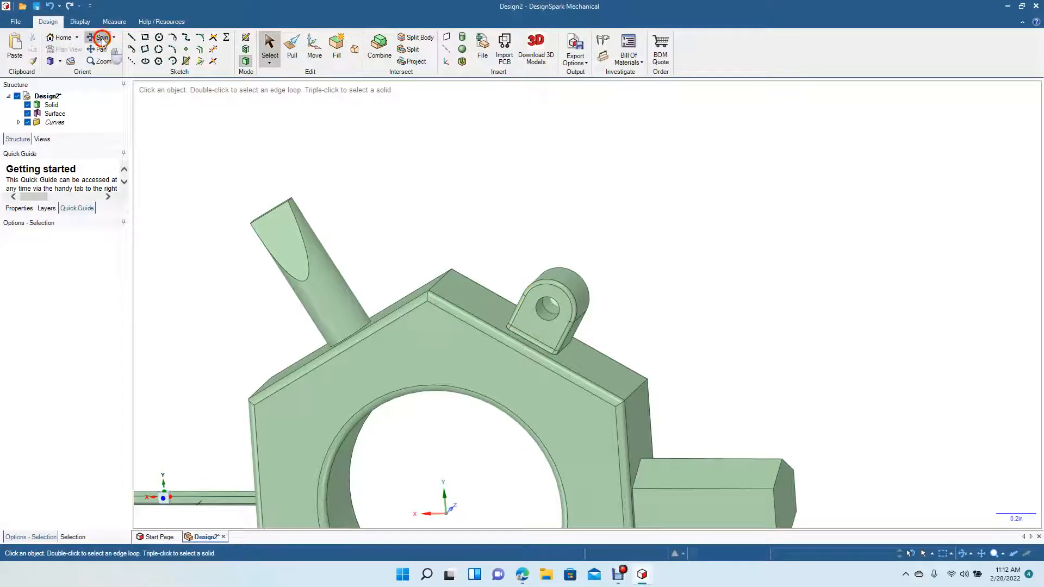
pyautogui.moveTo(603, 298); pyautogui.dragTo(457, 300)
pyautogui.click(291, 48)
pyautogui.click(593, 284)
pyautogui.click(591, 286)
pyautogui.doubleClick(590, 287)
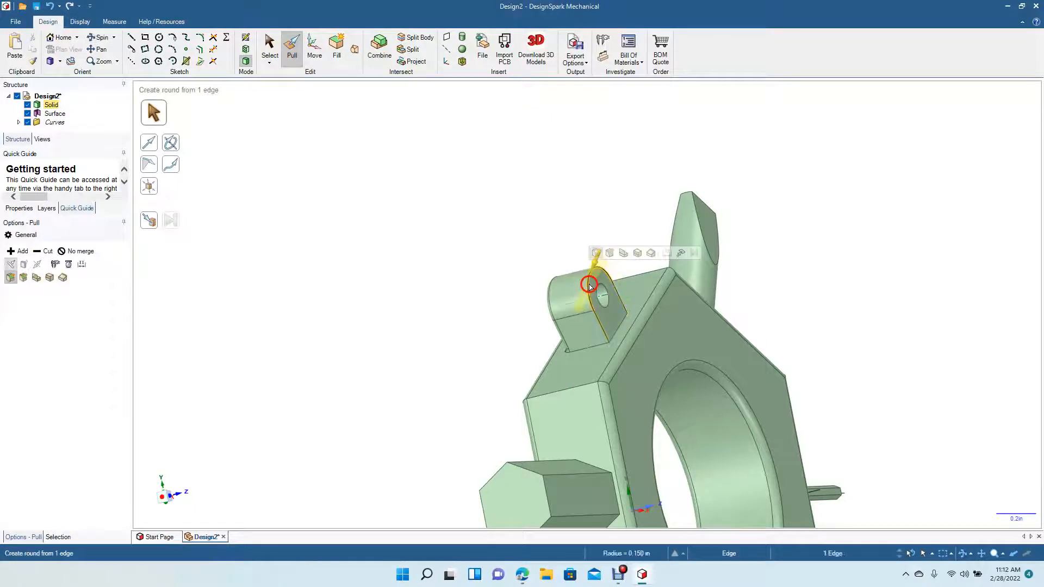
pyautogui.doubleClick(590, 287)
pyautogui.moveTo(587, 287); pyautogui.dragTo(603, 279)
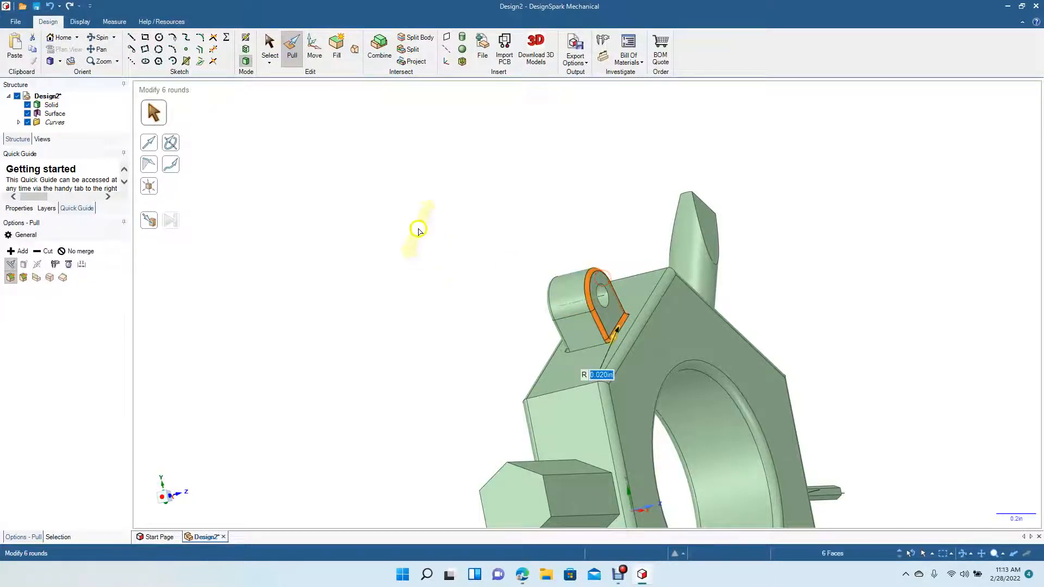
pyautogui.click(270, 46)
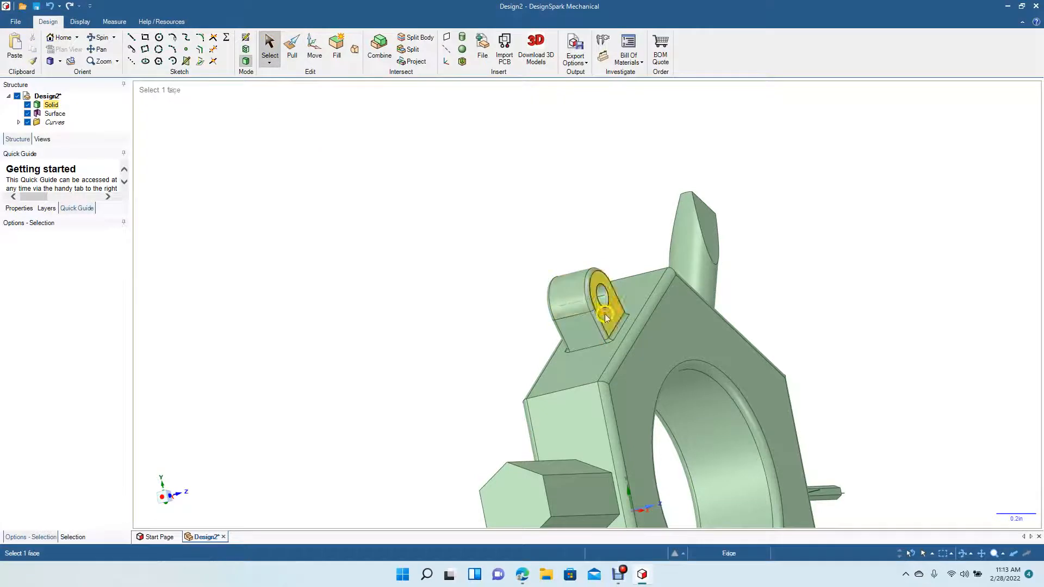
# Try to round the edge where the lug's flat side meets the hexagonal body with a 0.02 in radius
pyautogui.click(593, 346)
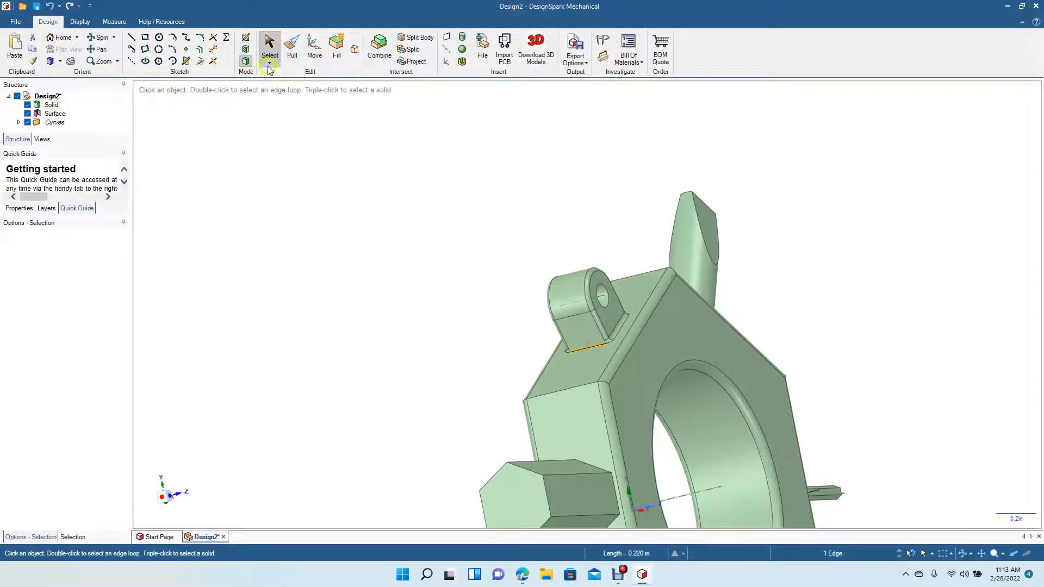
pyautogui.click(291, 46)
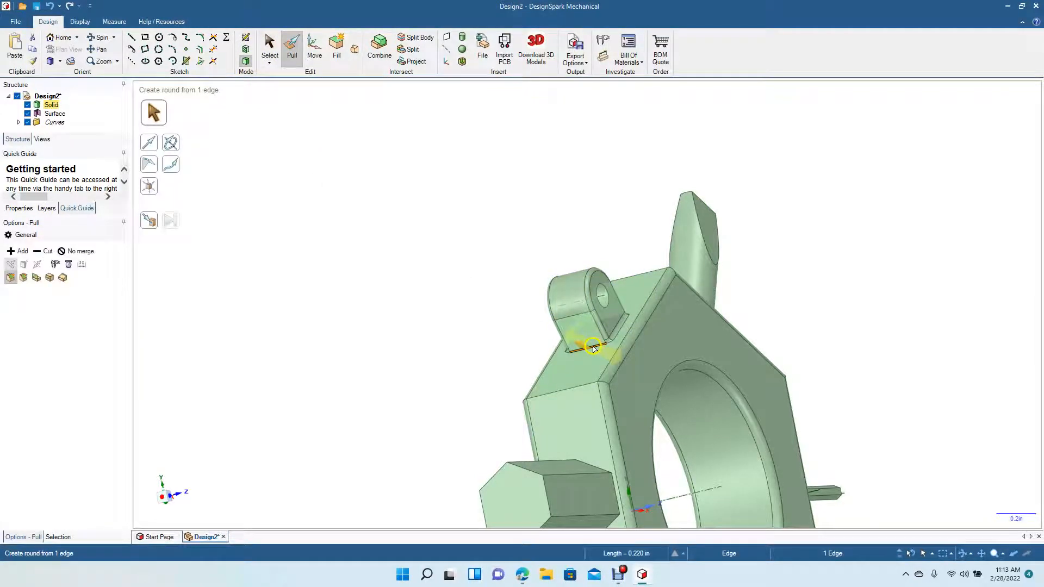
pyautogui.moveTo(593, 348); pyautogui.dragTo(583, 353)
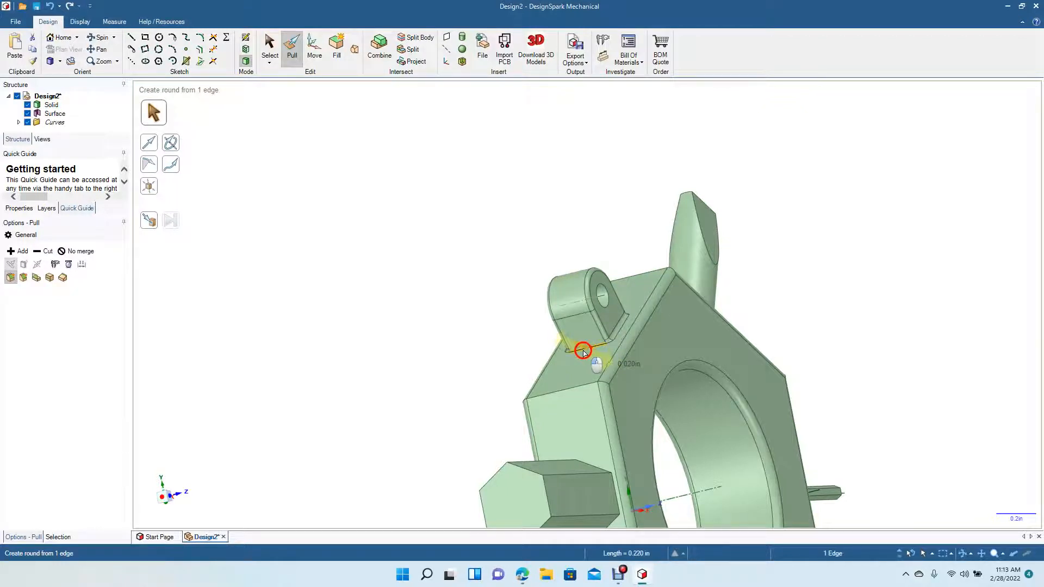
pyautogui.moveTo(583, 352); pyautogui.dragTo(510, 356)
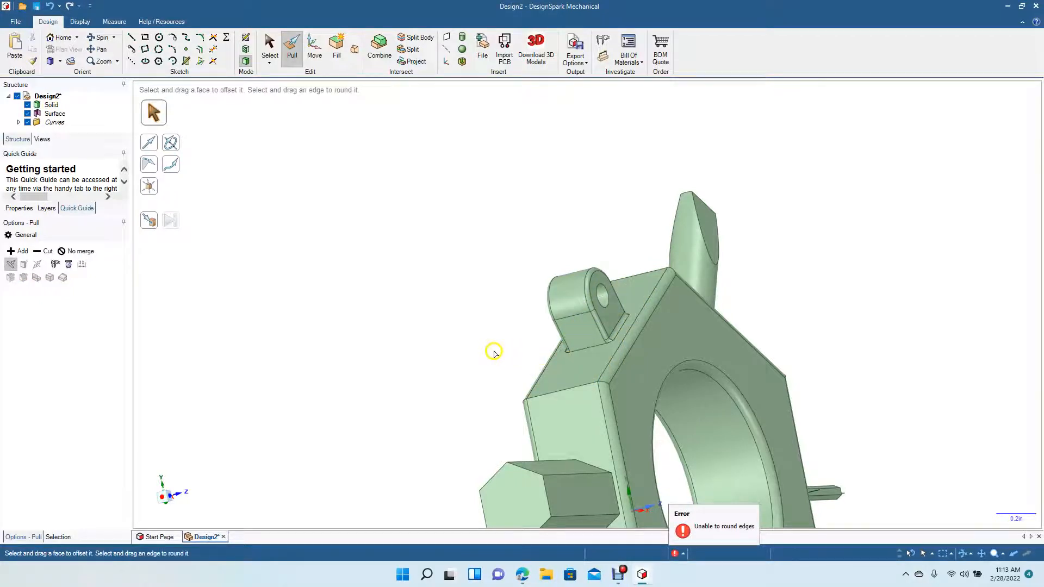
# Retry the 0.02 in round on the lug's base edge from a closer view and undo the resulting face offset
pyautogui.scroll(5, 507, 386)
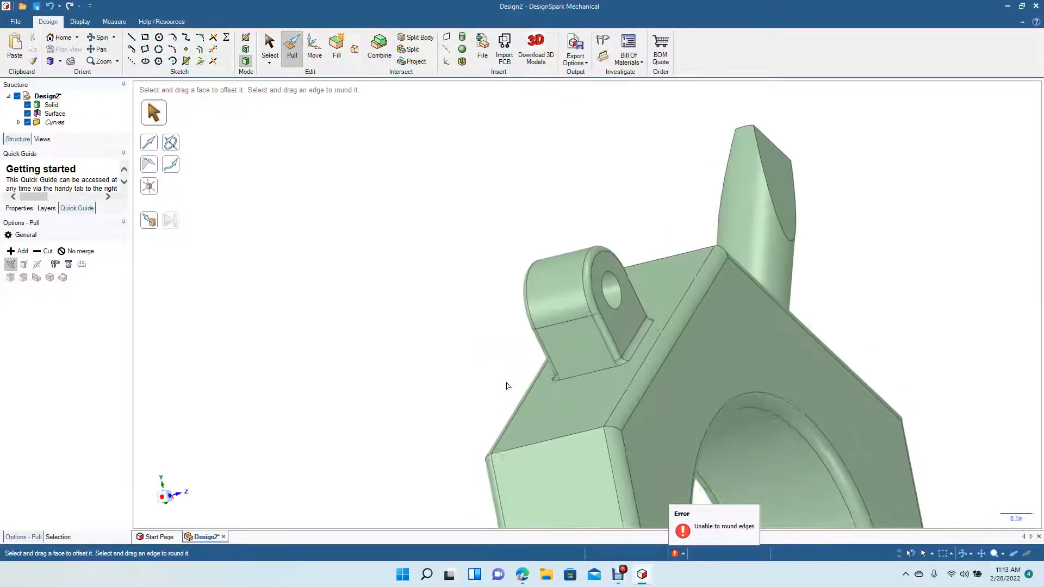
pyautogui.click(102, 38)
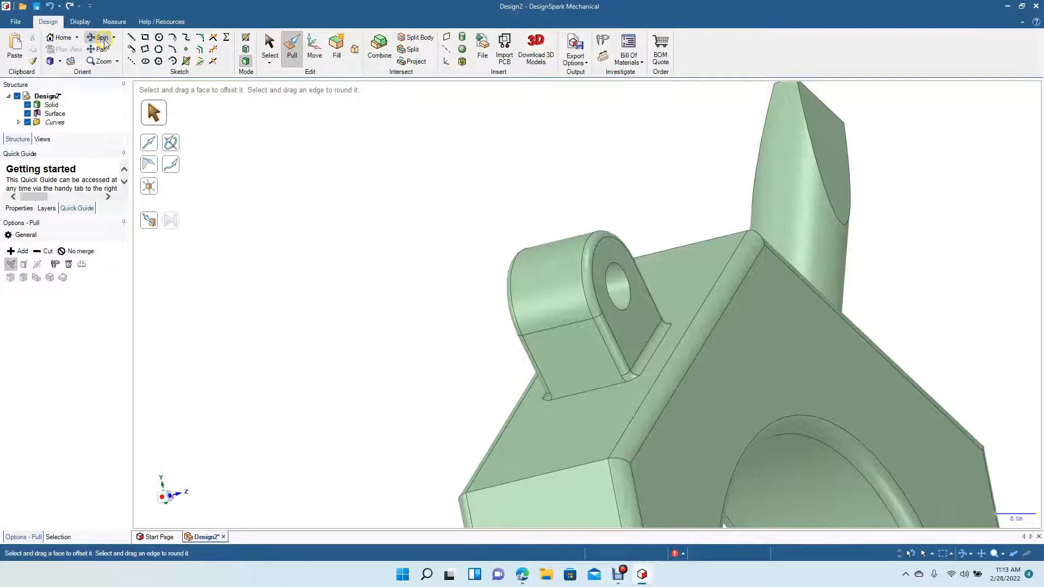
pyautogui.moveTo(417, 415); pyautogui.dragTo(457, 426)
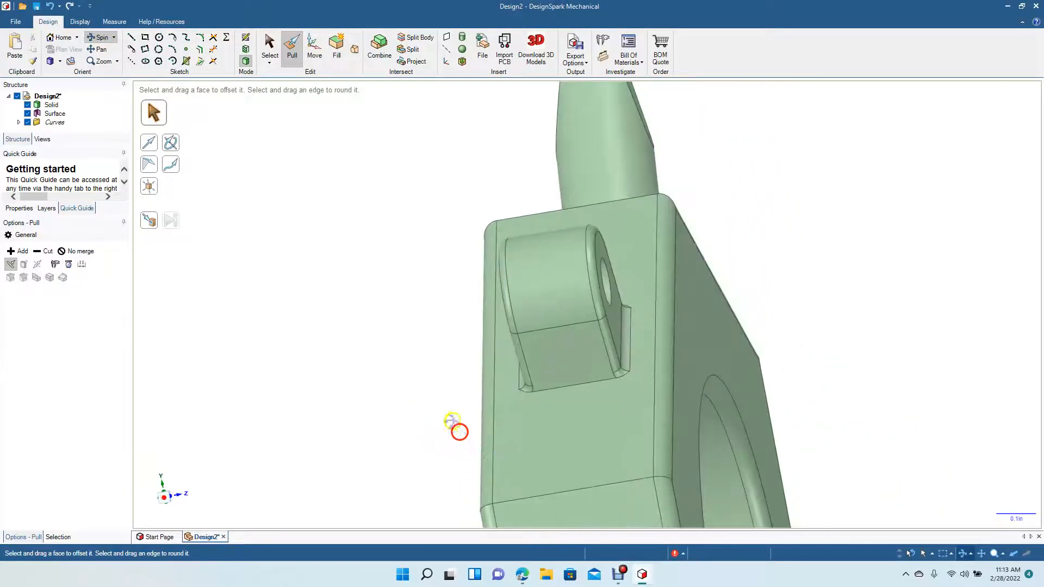
pyautogui.click(292, 54)
pyautogui.click(596, 385)
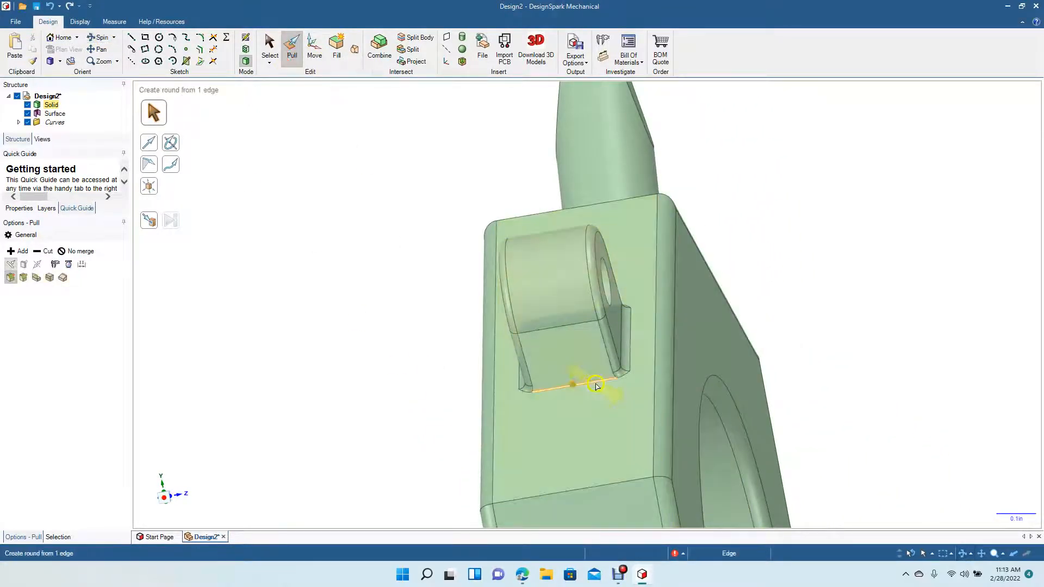
pyautogui.moveTo(585, 387); pyautogui.dragTo(579, 383)
pyautogui.click(534, 456)
pyautogui.write('0')
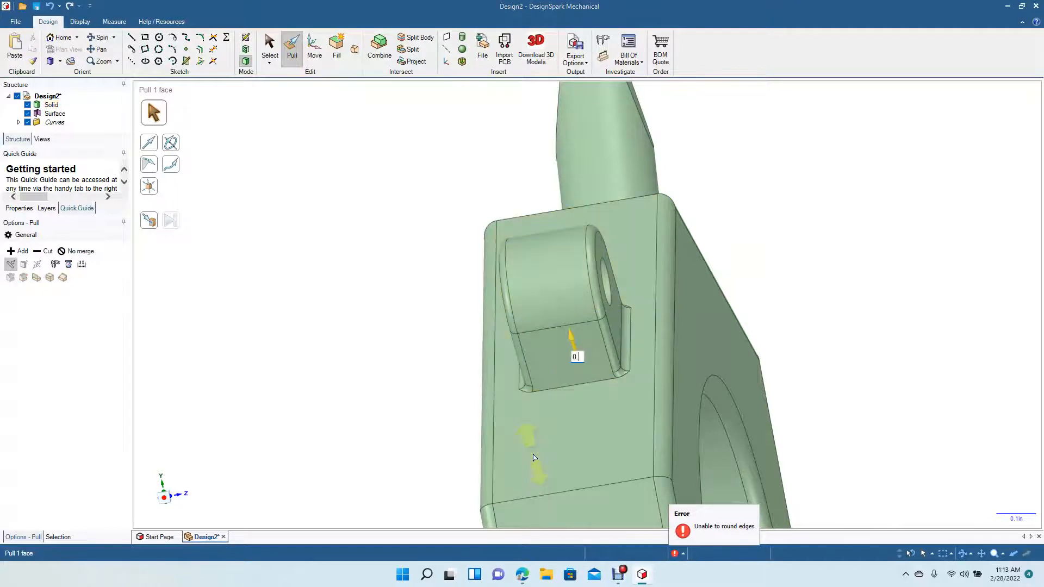
pyautogui.write('.02')
pyautogui.press('Return')
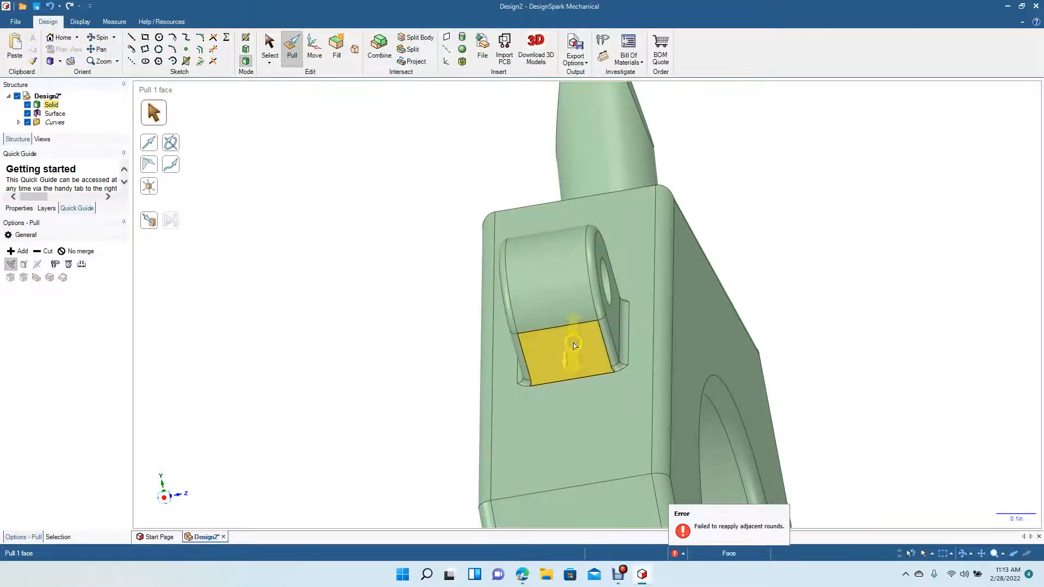
pyautogui.click(427, 326)
pyautogui.hotkey('ctrl', 'z')
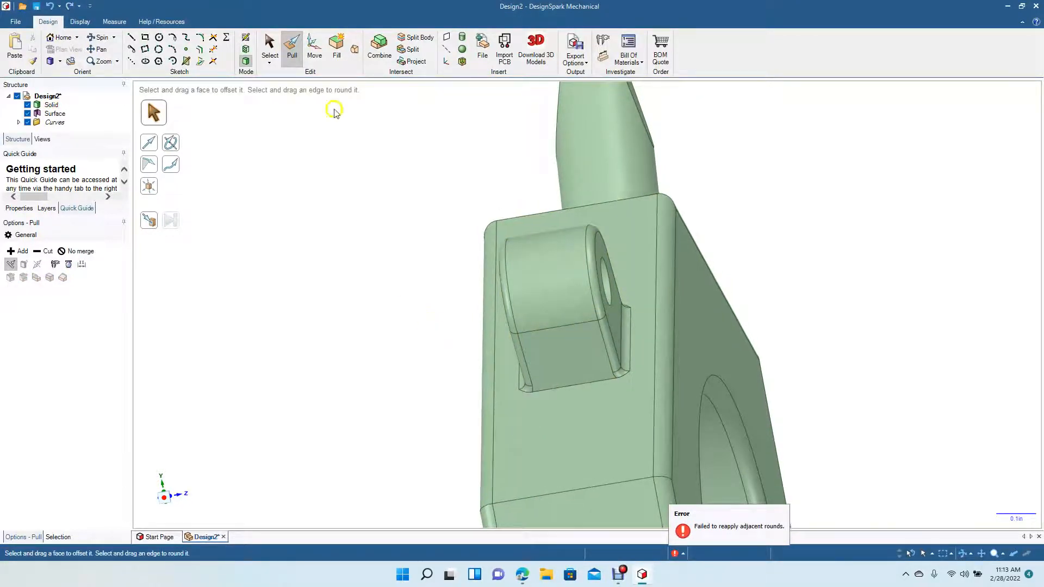
# Try to round the three connected edges at the lug's base together
pyautogui.click(270, 46)
pyautogui.click(551, 368)
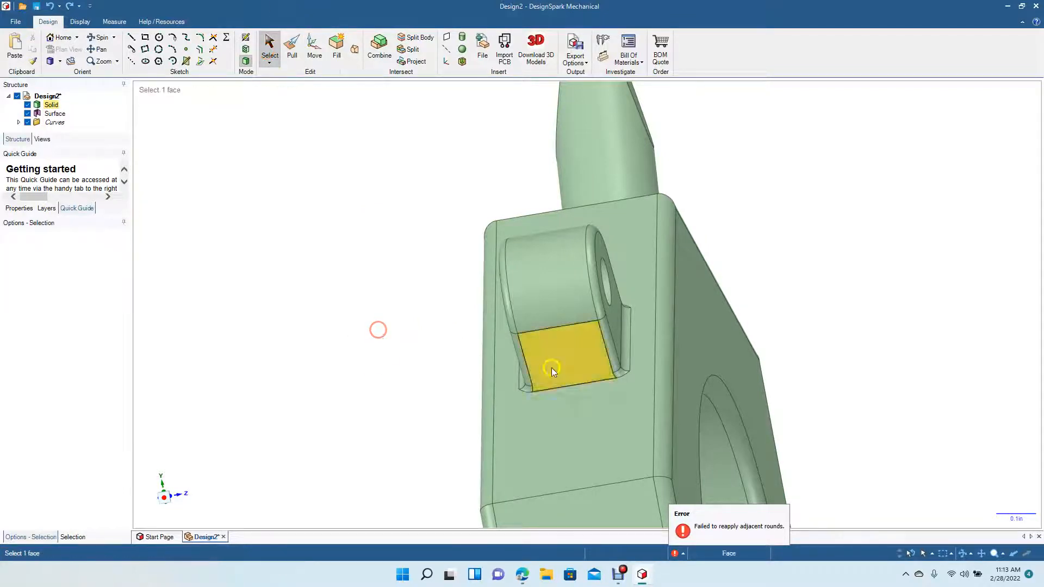
pyautogui.click(605, 380)
pyautogui.click(291, 48)
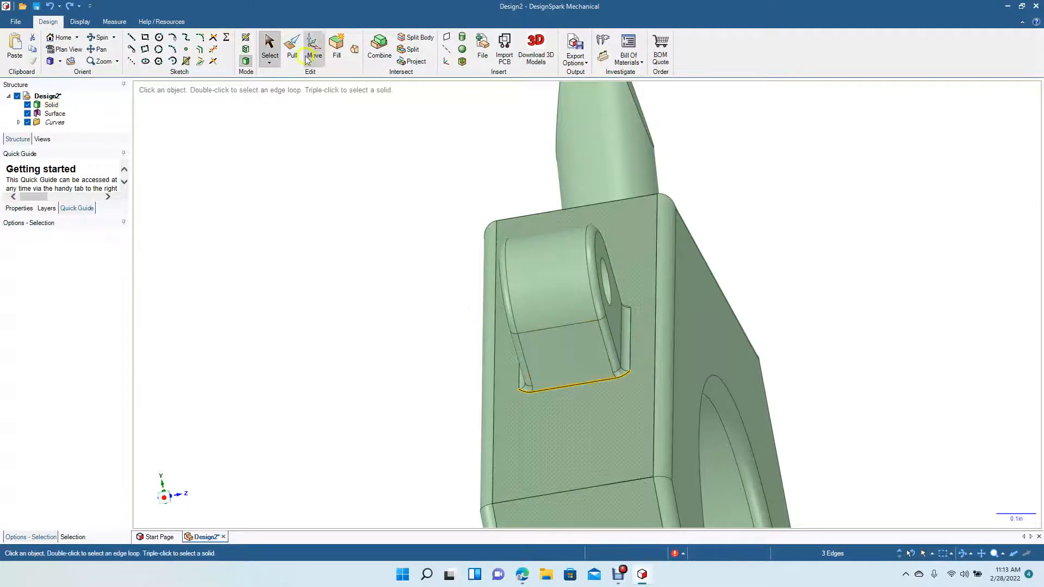
pyautogui.moveTo(574, 389); pyautogui.dragTo(566, 388)
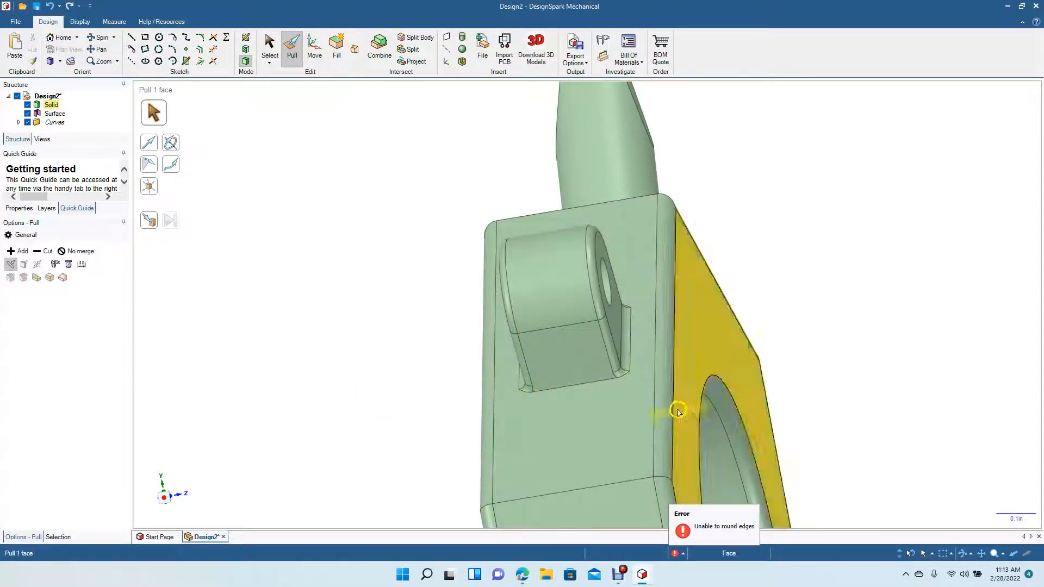
pyautogui.click(301, 187)
pyautogui.press('Escape')
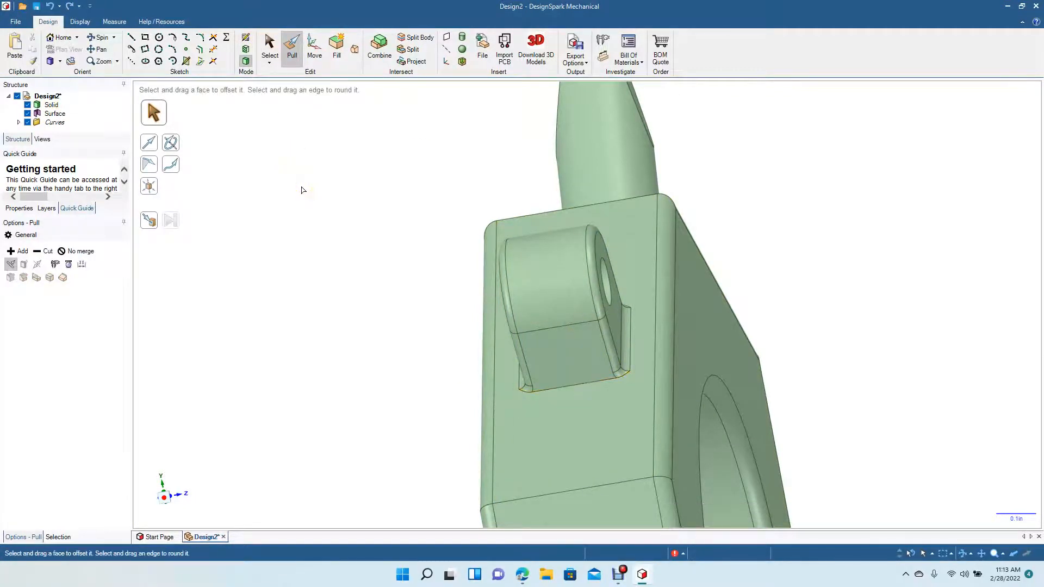
# Undo the rounds on both faces of the lug and clear the edge selection
pyautogui.hotkey('ctrl', 'z')
pyautogui.hotkey('ctrl', 'z')
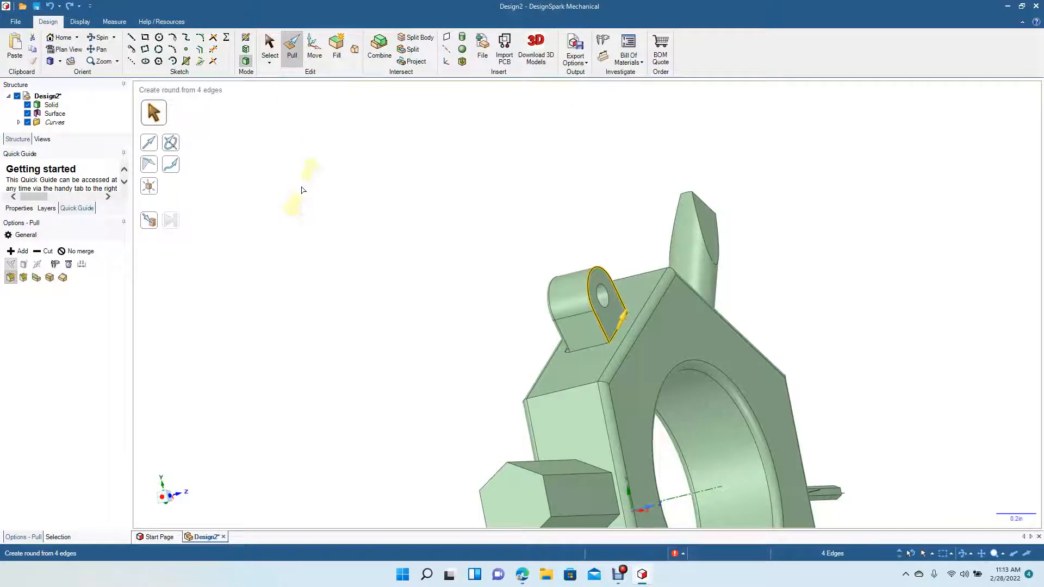
pyautogui.hotkey('ctrl', 'z')
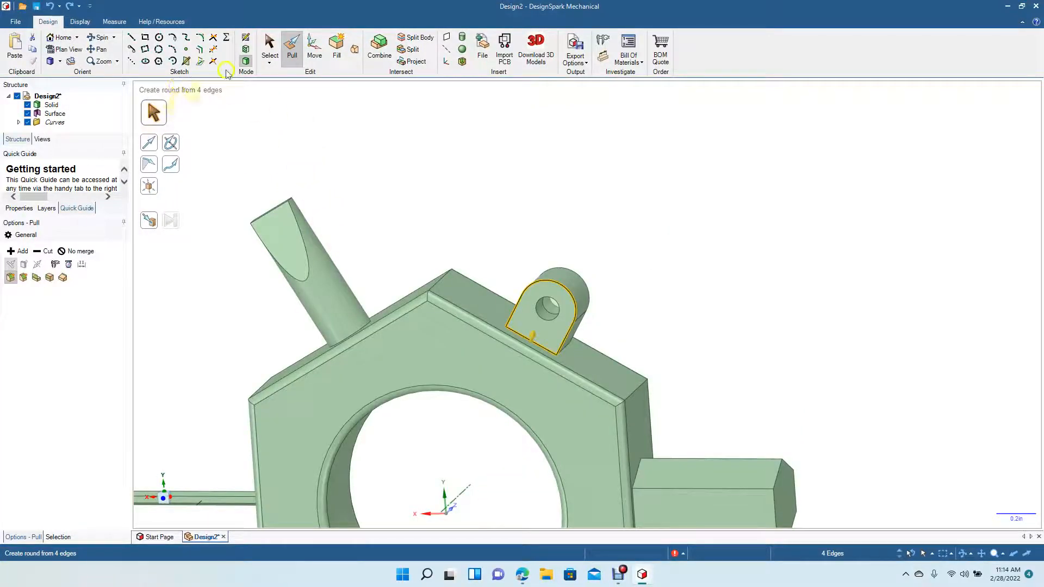
pyautogui.click(269, 46)
pyautogui.click(449, 170)
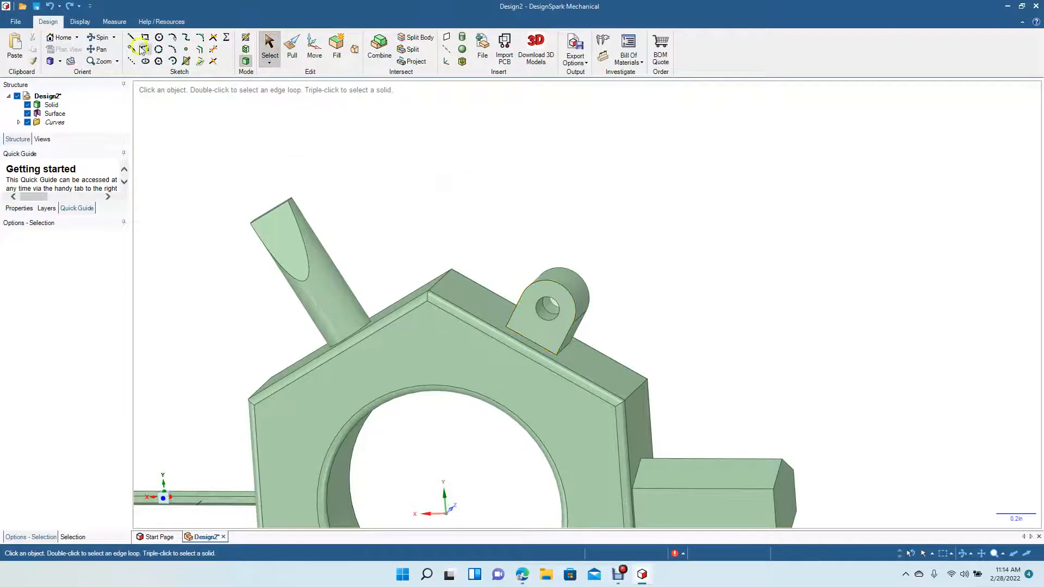
# Fillet the loop of four edges where the lug meets the hexagonal body with a 0.02 in radius
pyautogui.click(99, 37)
pyautogui.moveTo(538, 245); pyautogui.dragTo(492, 258)
pyautogui.click(291, 47)
pyautogui.click(487, 317)
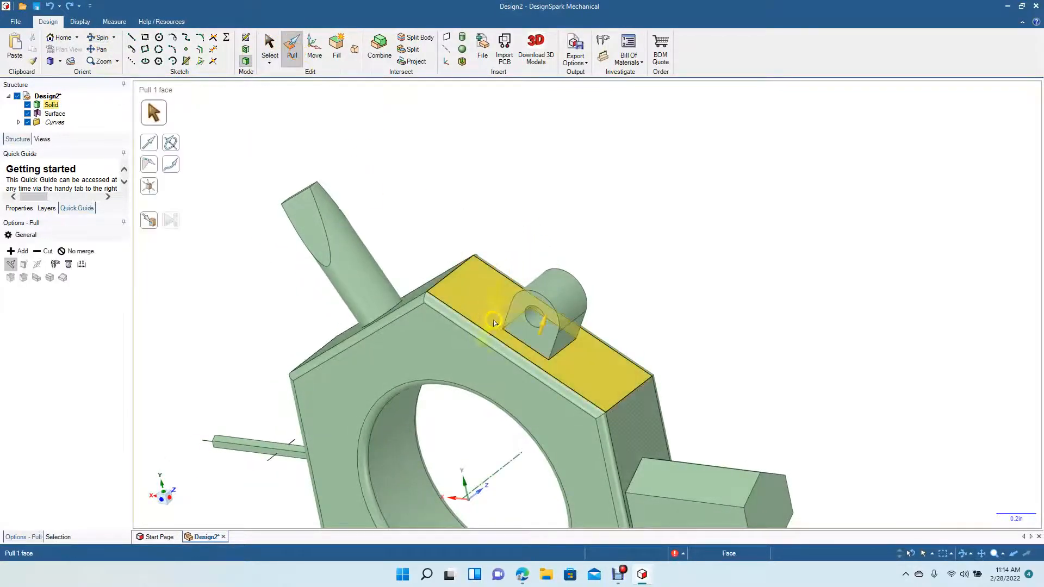
pyautogui.click(515, 341)
pyautogui.doubleClick(518, 342)
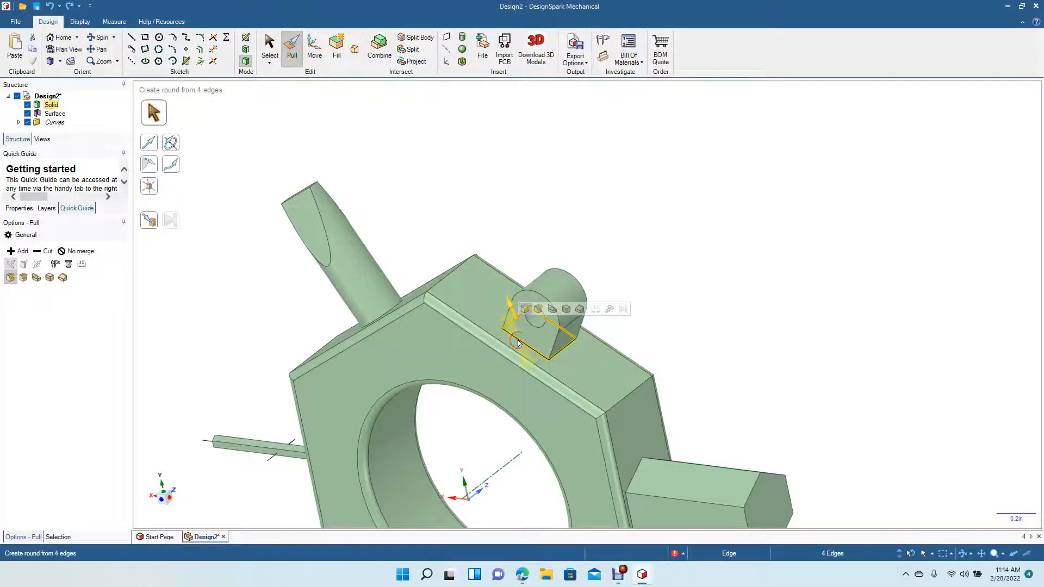
pyautogui.moveTo(523, 343); pyautogui.dragTo(530, 337)
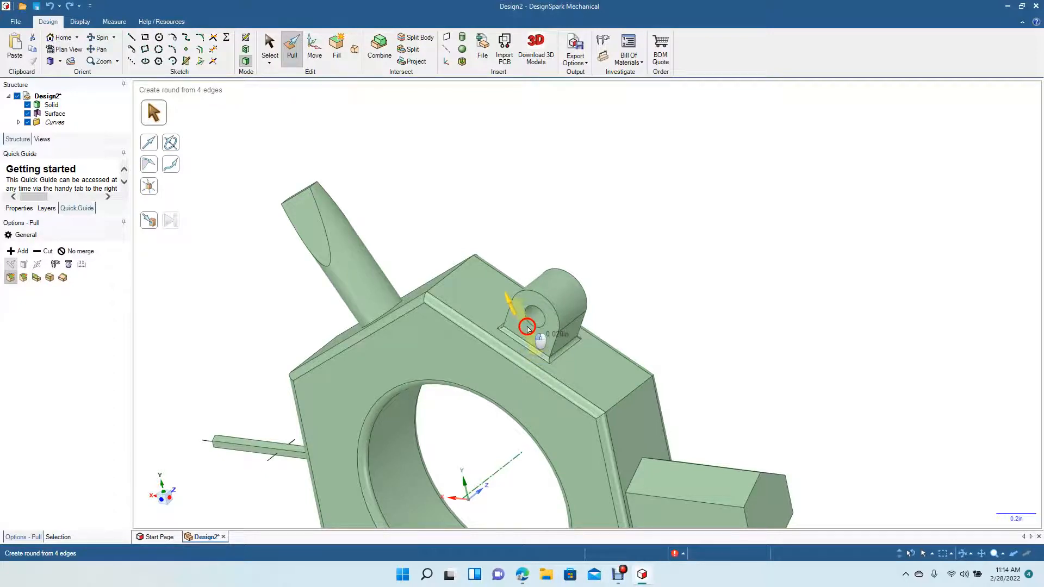
pyautogui.moveTo(527, 326); pyautogui.dragTo(525, 325)
pyautogui.click(694, 309)
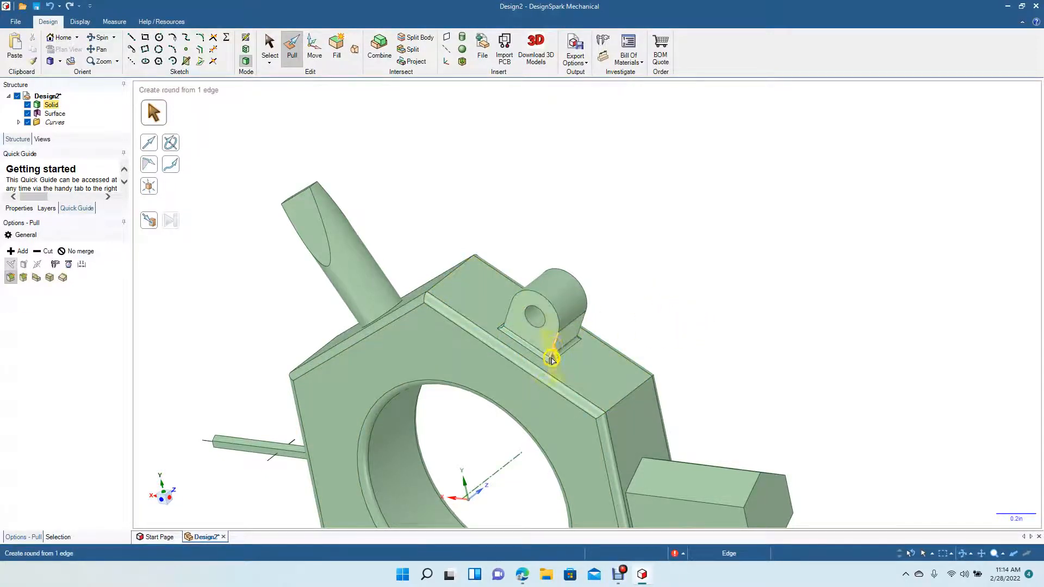
# Try to round the complete edge loop of the lug's front face, and undo the attempt
pyautogui.click(555, 348)
pyautogui.click(555, 347)
pyautogui.doubleClick(555, 348)
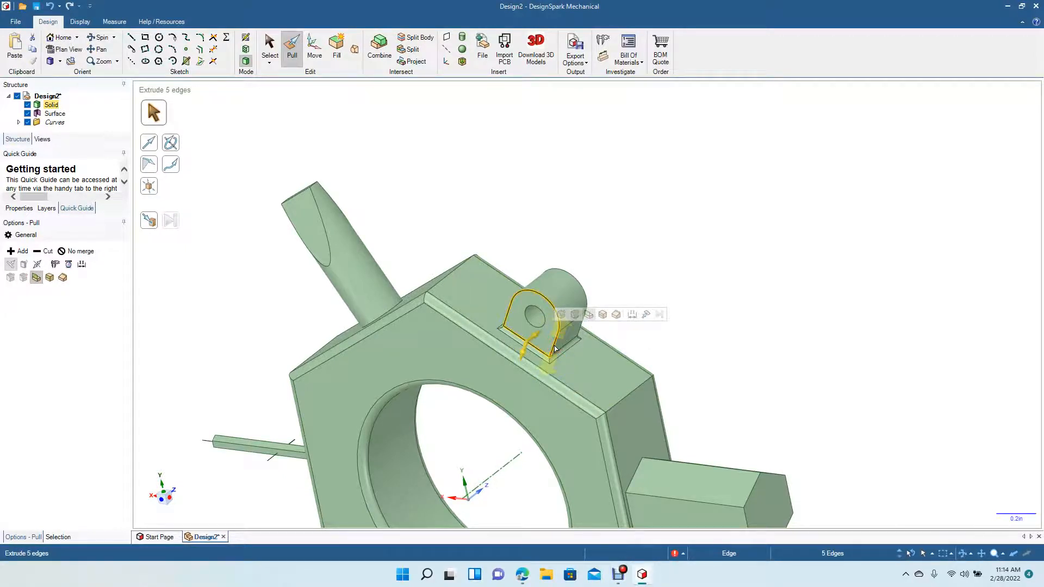
pyautogui.moveTo(555, 347); pyautogui.dragTo(561, 341)
pyautogui.hotkey('ctrl', 'z')
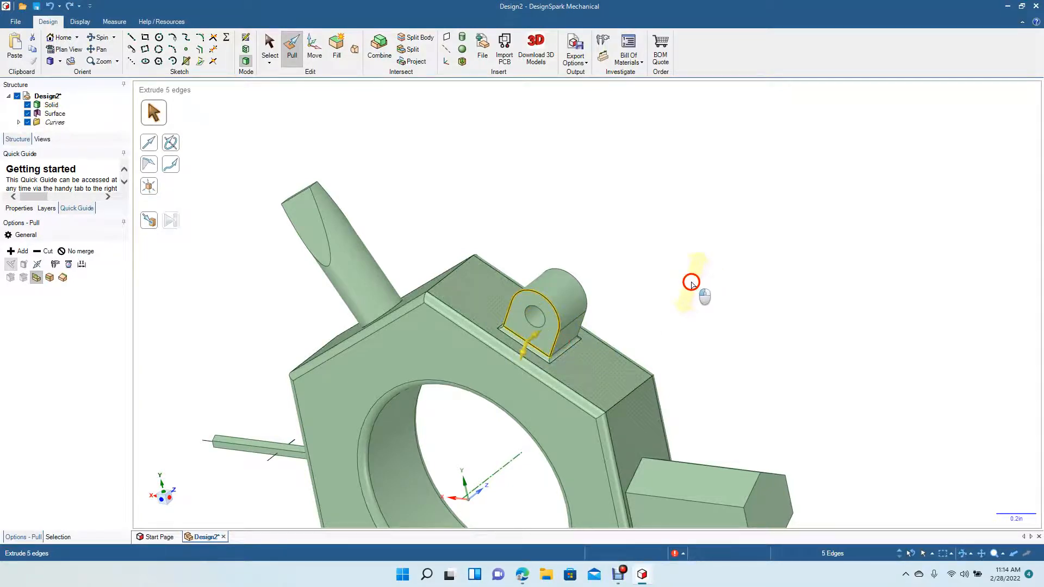
# Try to round the arc and both straight side edges of the lug's front face together
pyautogui.click(556, 311)
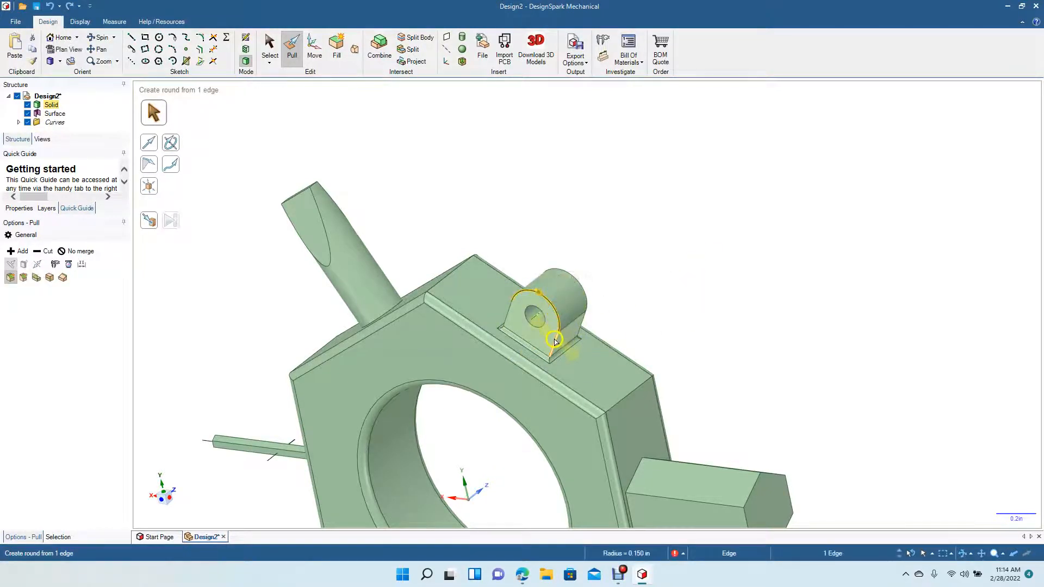
pyautogui.keyDown('ctrl'); pyautogui.click(555, 342); pyautogui.keyUp('ctrl')
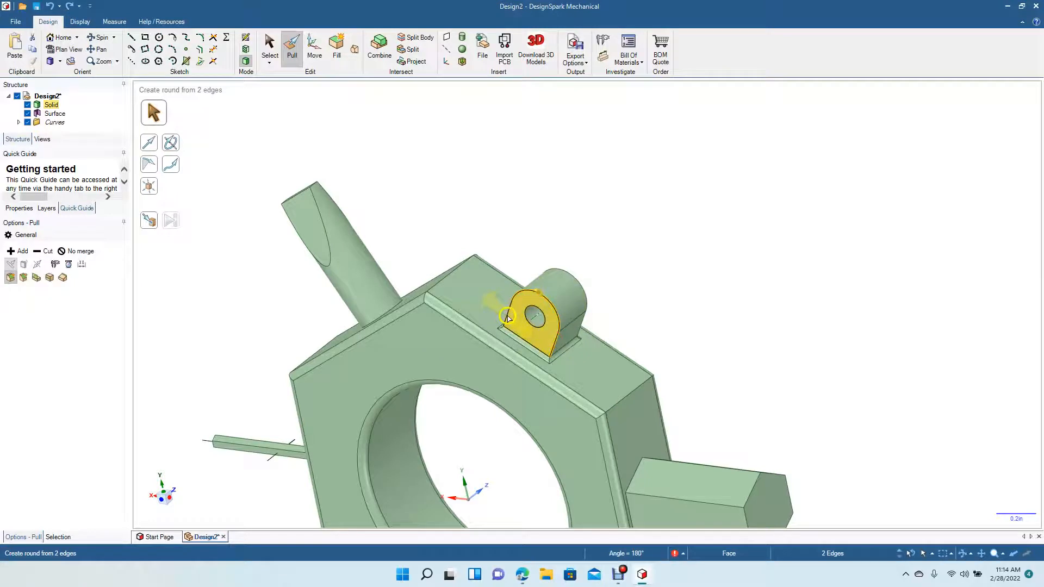
pyautogui.keyDown('ctrl'); pyautogui.click(506, 318); pyautogui.keyUp('ctrl')
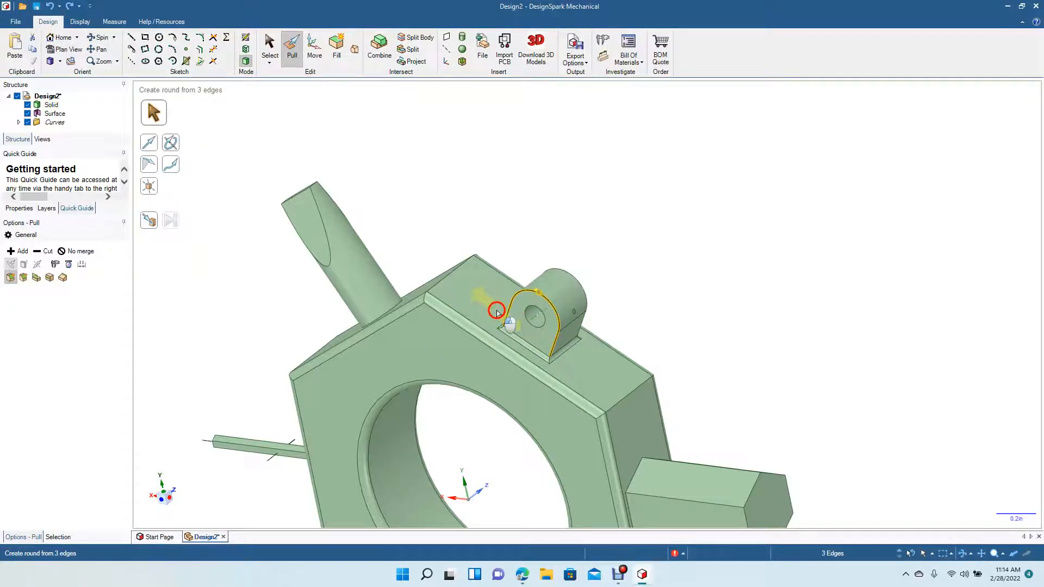
pyautogui.moveTo(501, 323)
pyautogui.mouseDown()
pyautogui.moveTo(513, 327)
pyautogui.moveTo(526, 306)
pyautogui.moveTo(524, 280)
pyautogui.moveTo(472, 305)
pyautogui.moveTo(489, 340)
pyautogui.mouseUp()
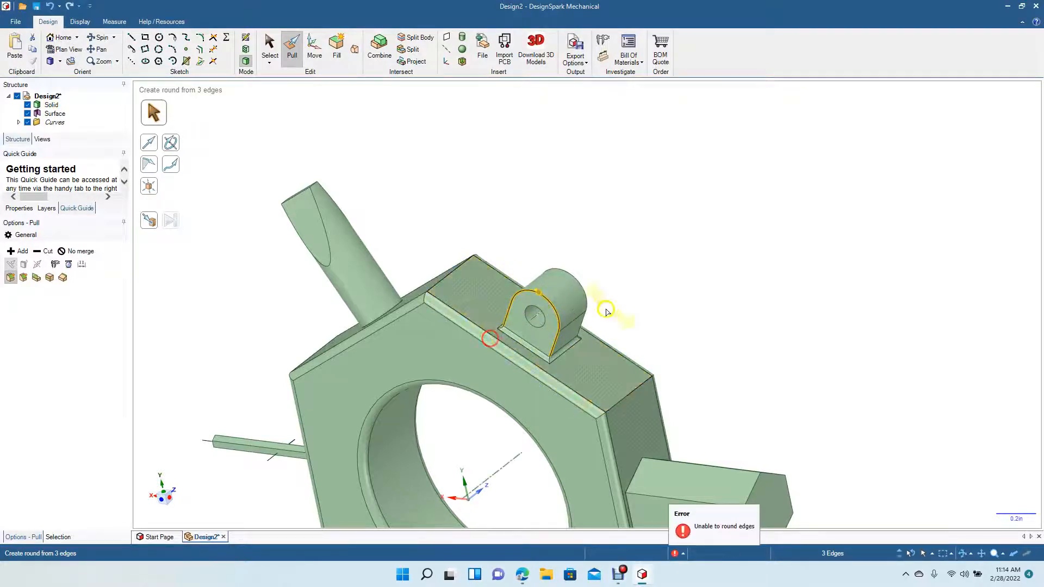
# Round the lug's front face outline starting from its arched edge alone, and clear the selection
pyautogui.click(556, 285)
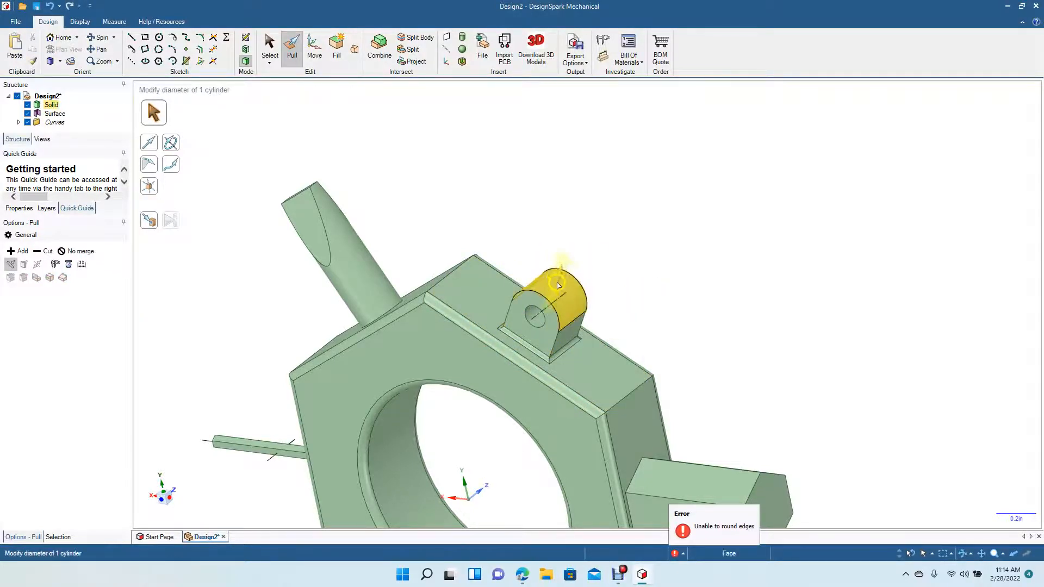
pyautogui.click(549, 301)
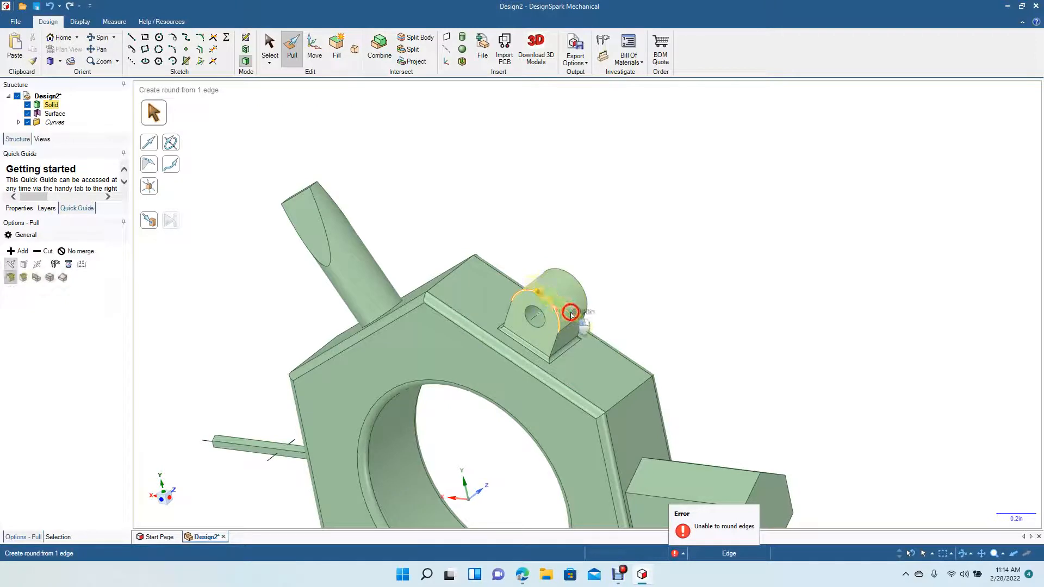
pyautogui.click(542, 318)
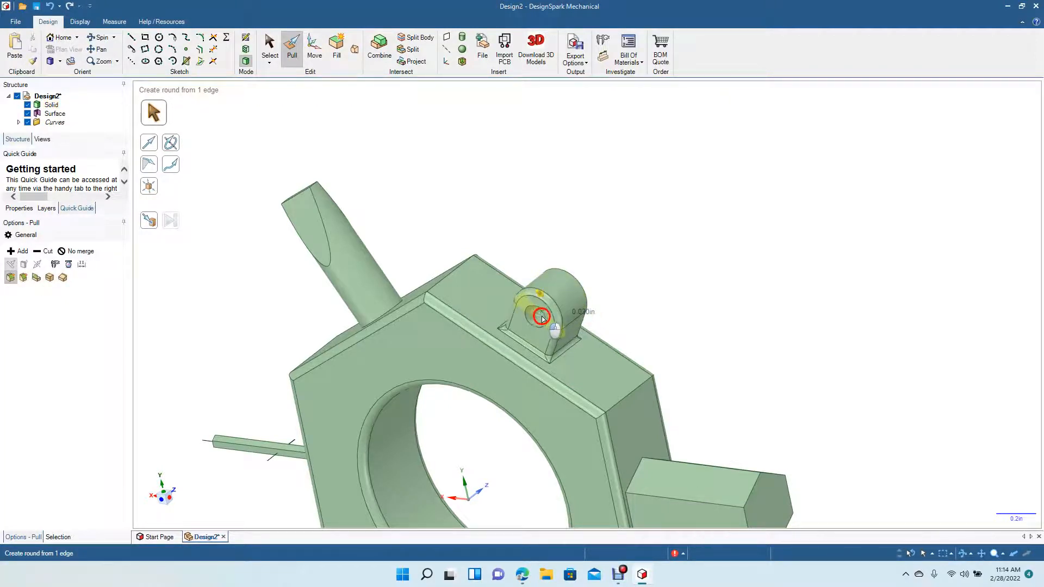
pyautogui.moveTo(540, 315); pyautogui.dragTo(538, 318)
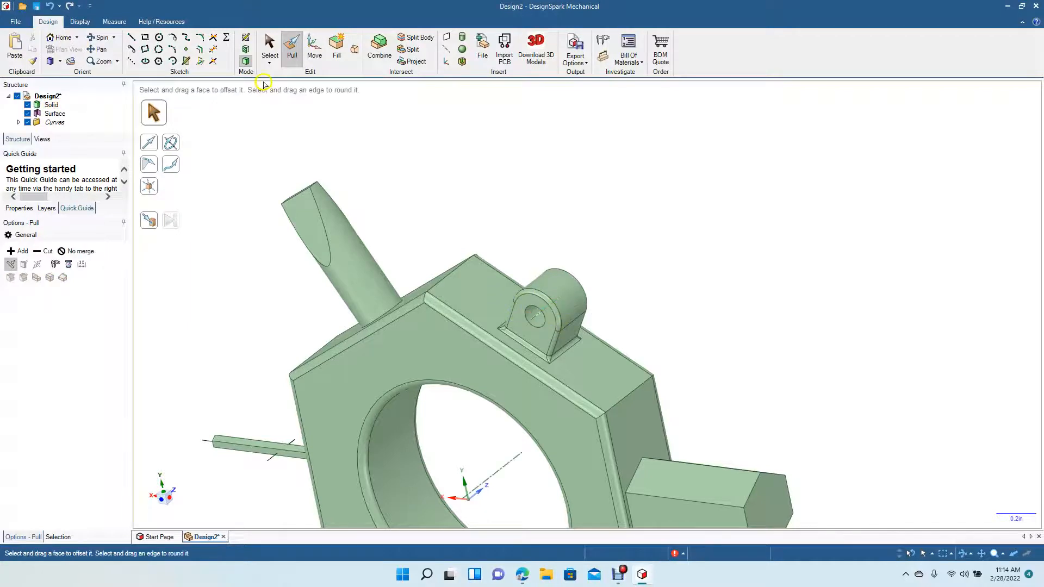
pyautogui.click(270, 46)
pyautogui.click(417, 120)
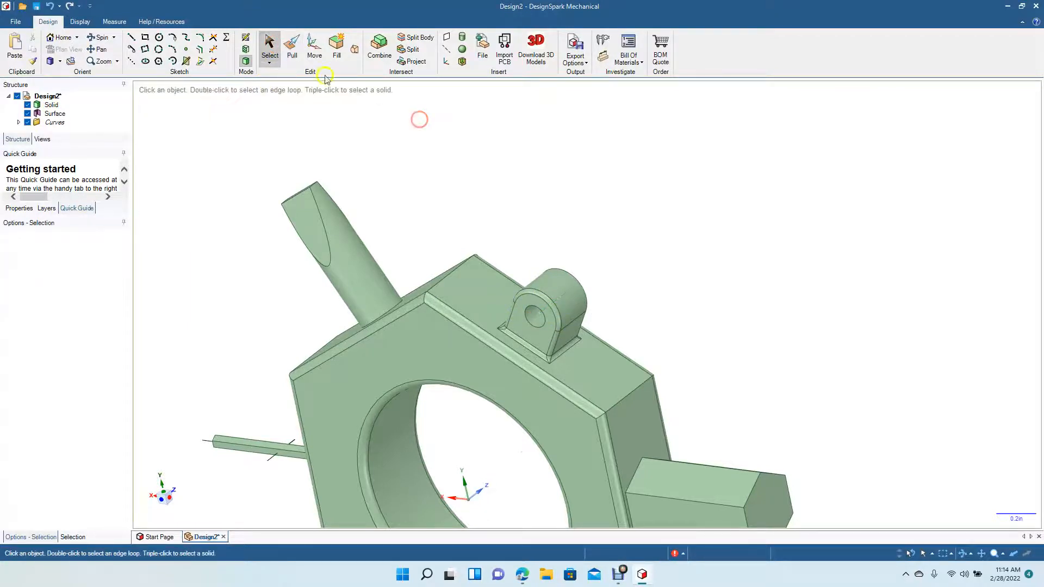
# Round the arched outline of the lug's opposite face with a 0.02 in radius
pyautogui.click(105, 42)
pyautogui.moveTo(570, 255); pyautogui.dragTo(382, 254)
pyautogui.click(291, 48)
pyautogui.click(533, 287)
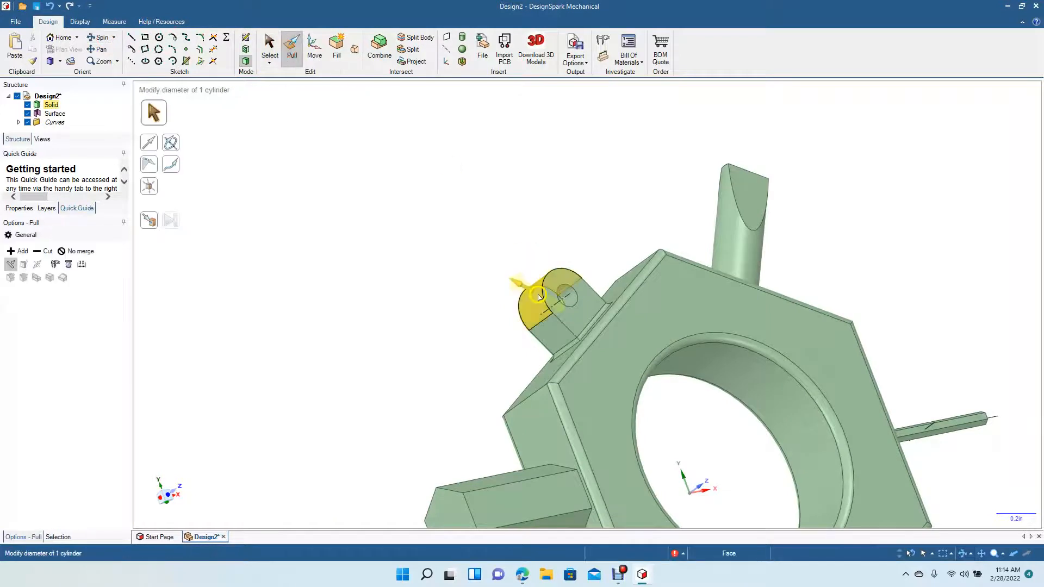
pyautogui.doubleClick(544, 299)
pyautogui.moveTo(544, 298); pyautogui.dragTo(530, 310)
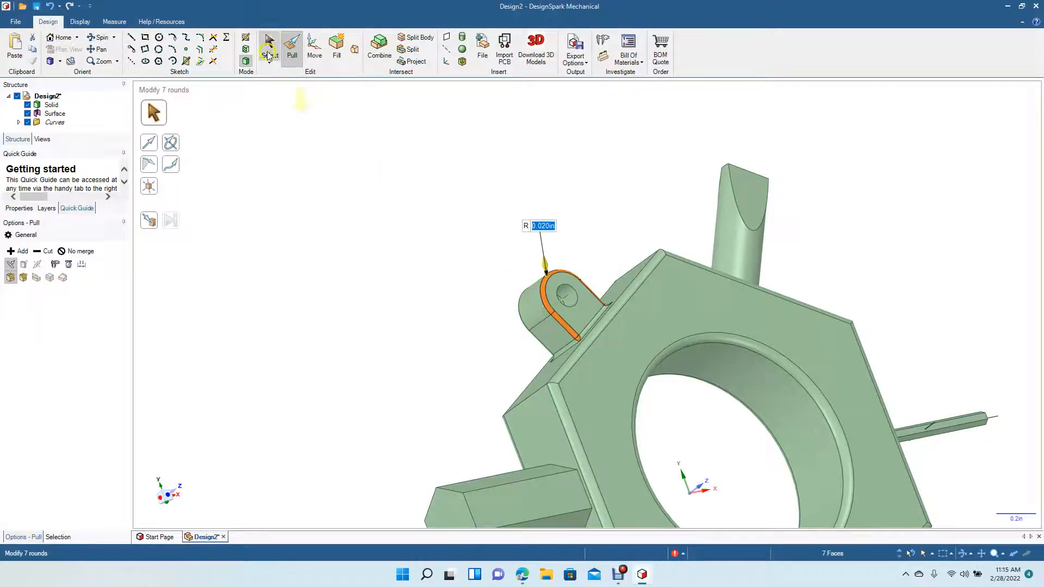
# Round the edge of the lug's hole on its front face, then clear the selection
pyautogui.click(269, 48)
pyautogui.click(408, 274)
pyautogui.click(563, 305)
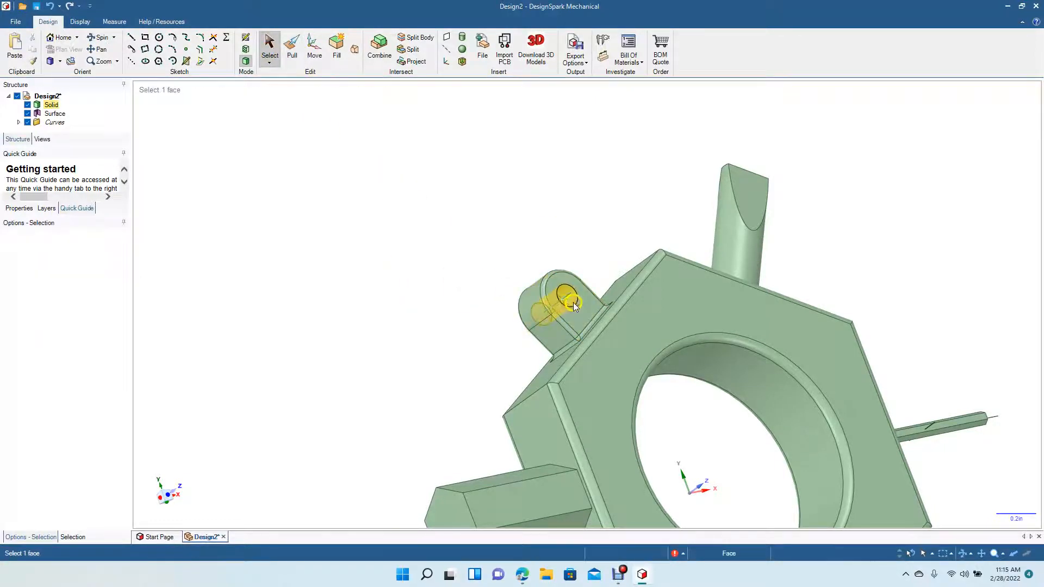
pyautogui.click(574, 304)
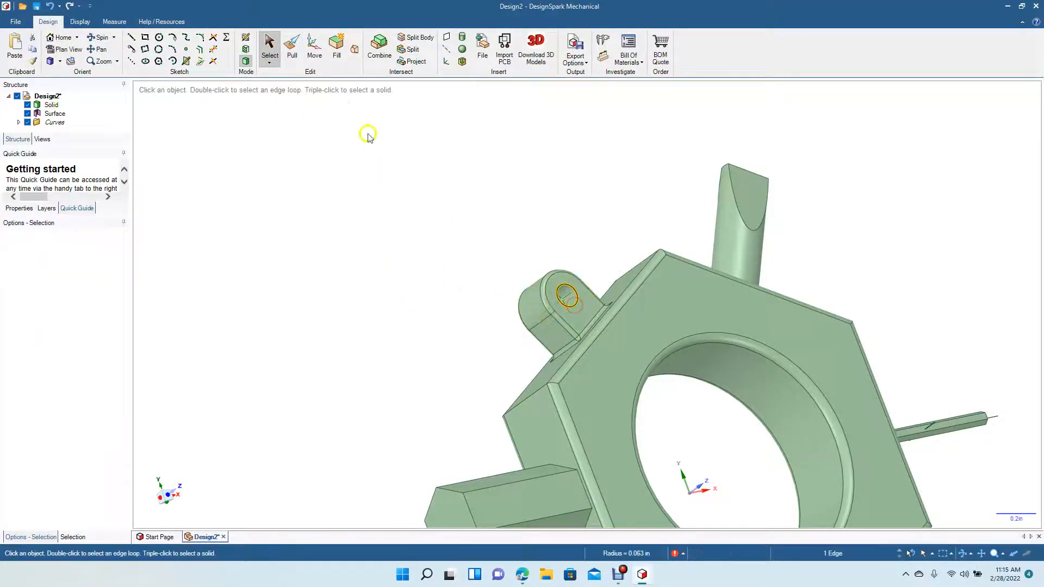
pyautogui.click(292, 48)
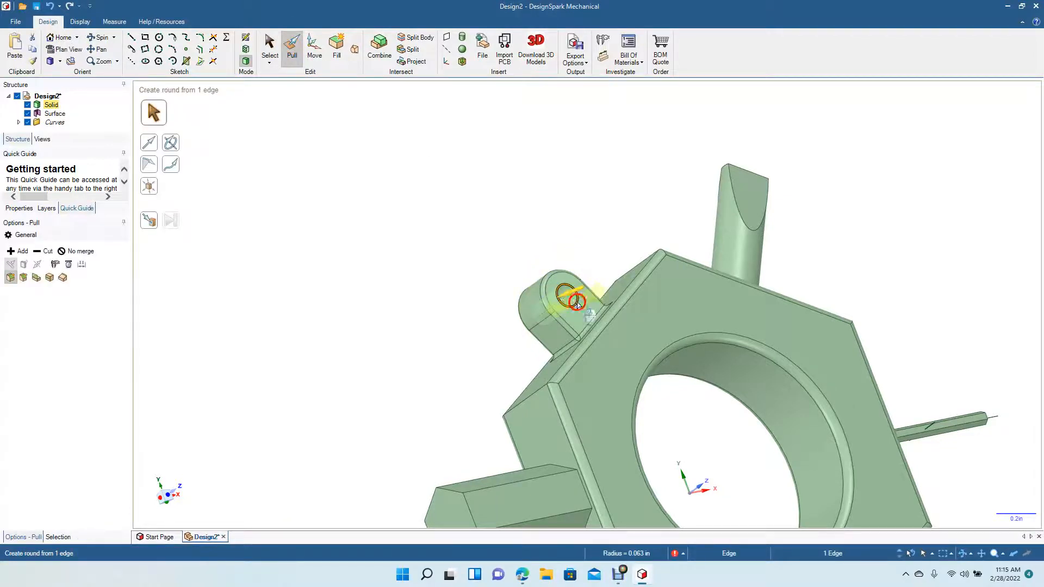
pyautogui.moveTo(587, 310); pyautogui.dragTo(572, 313)
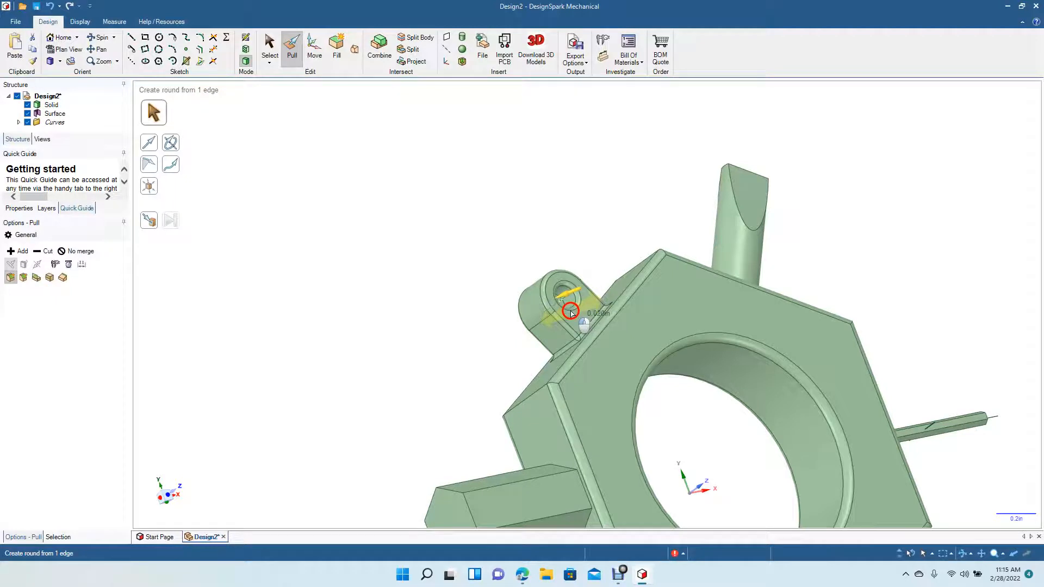
pyautogui.moveTo(571, 314); pyautogui.dragTo(572, 313)
pyautogui.click(458, 275)
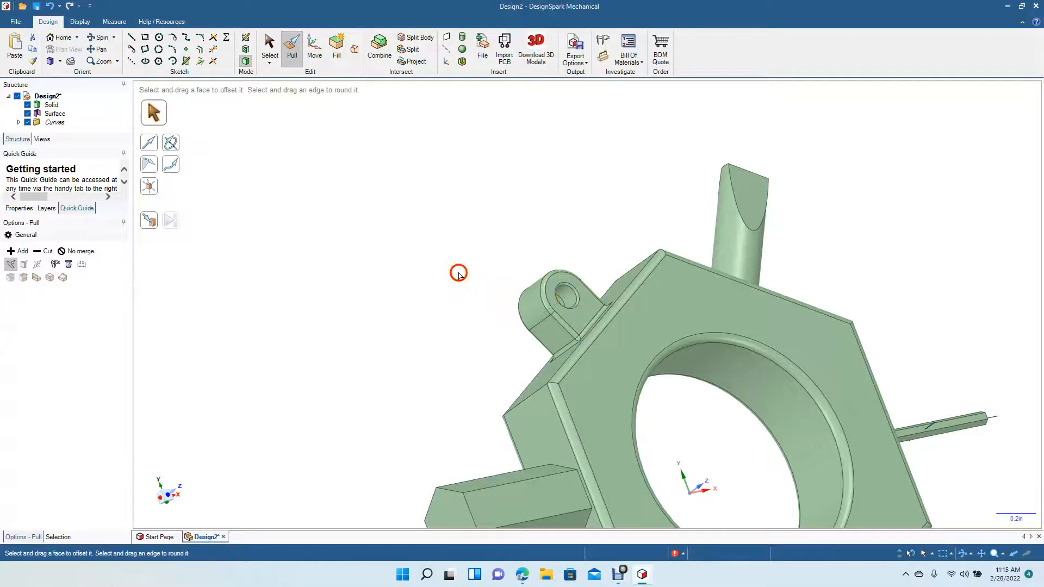
# Round the edge of the lug's hole on the opposite face
pyautogui.click(102, 37)
pyautogui.moveTo(373, 292); pyautogui.dragTo(550, 290)
pyautogui.click(291, 55)
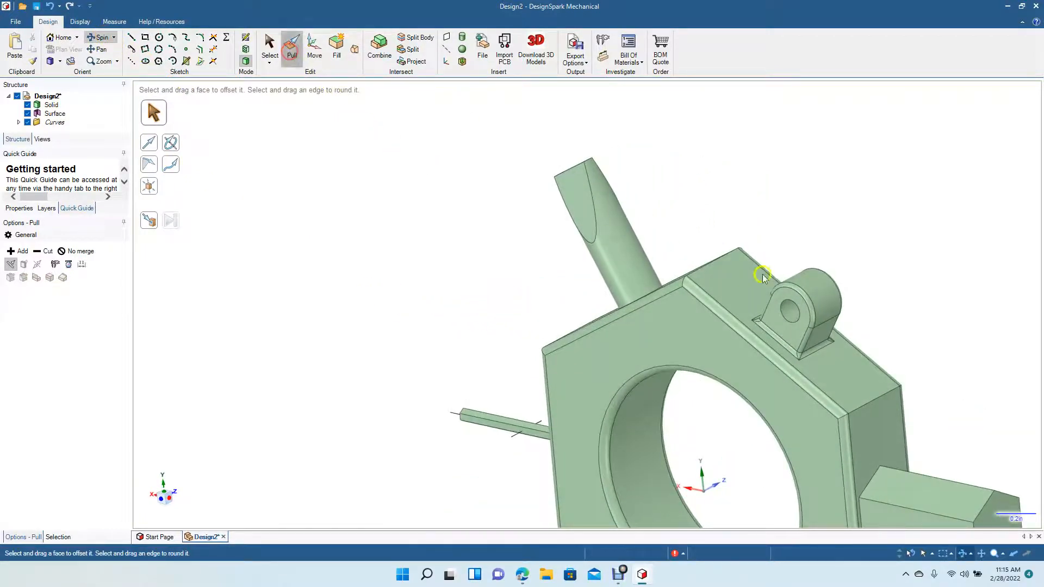
pyautogui.click(792, 325)
pyautogui.click(487, 240)
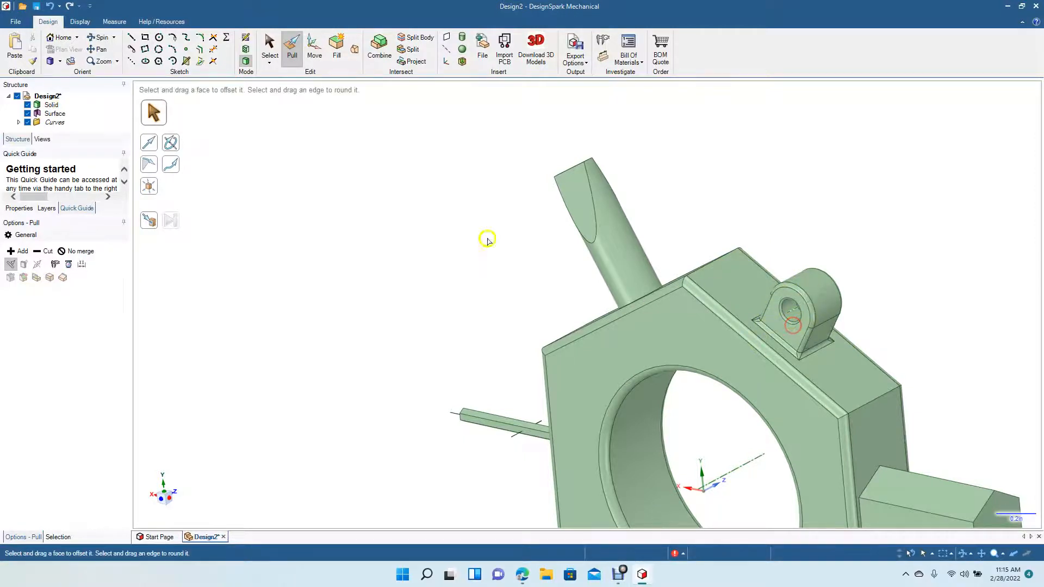
# Thin the blade post's tip by pulling one of its flat faces inward
pyautogui.click(270, 46)
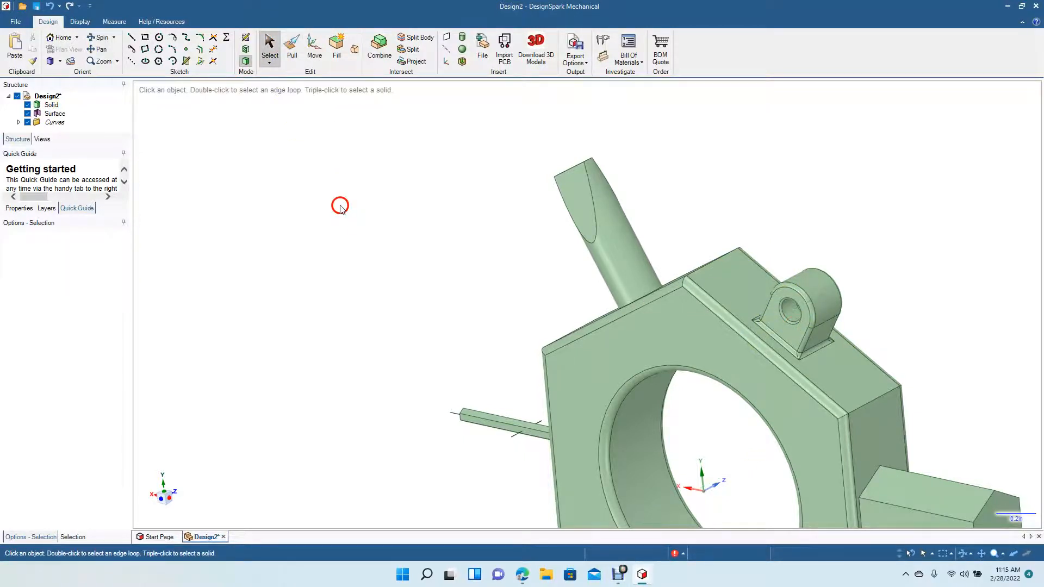
pyautogui.scroll(-5, 312, 242)
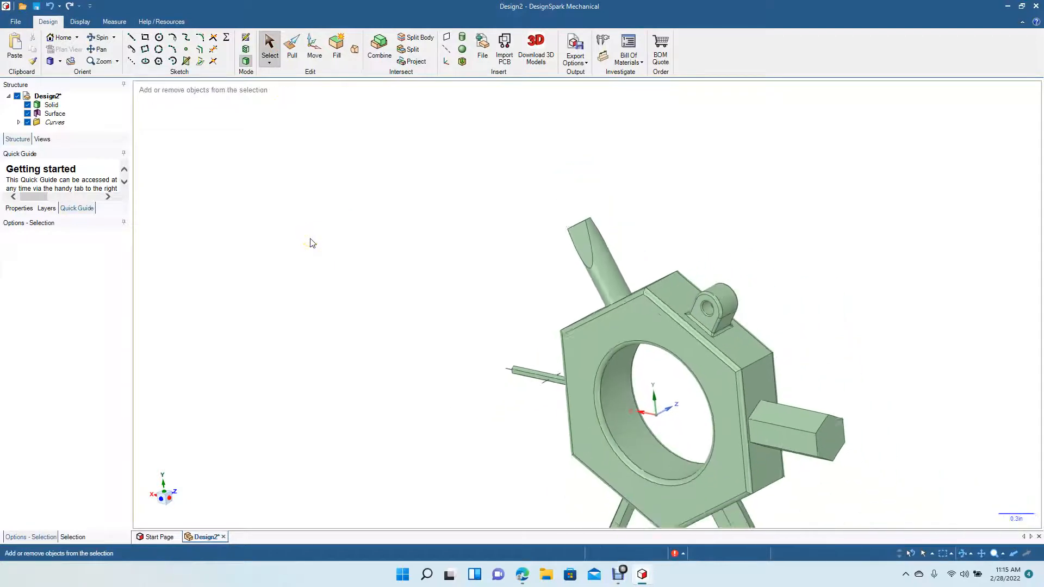
pyautogui.click(99, 36)
pyautogui.moveTo(440, 244); pyautogui.dragTo(431, 226)
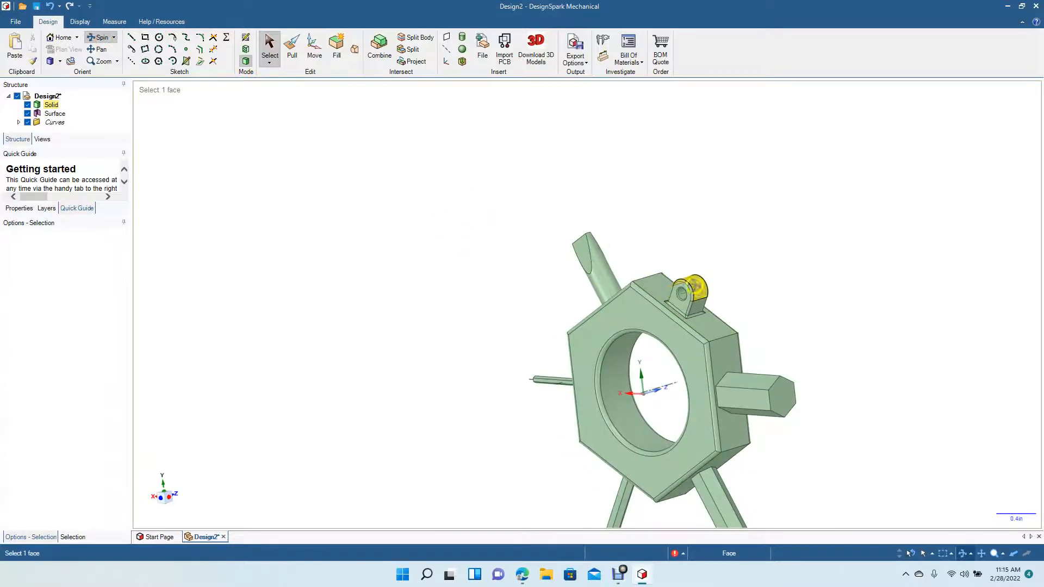
pyautogui.moveTo(496, 278); pyautogui.dragTo(488, 350)
pyautogui.scroll(4, 487, 349)
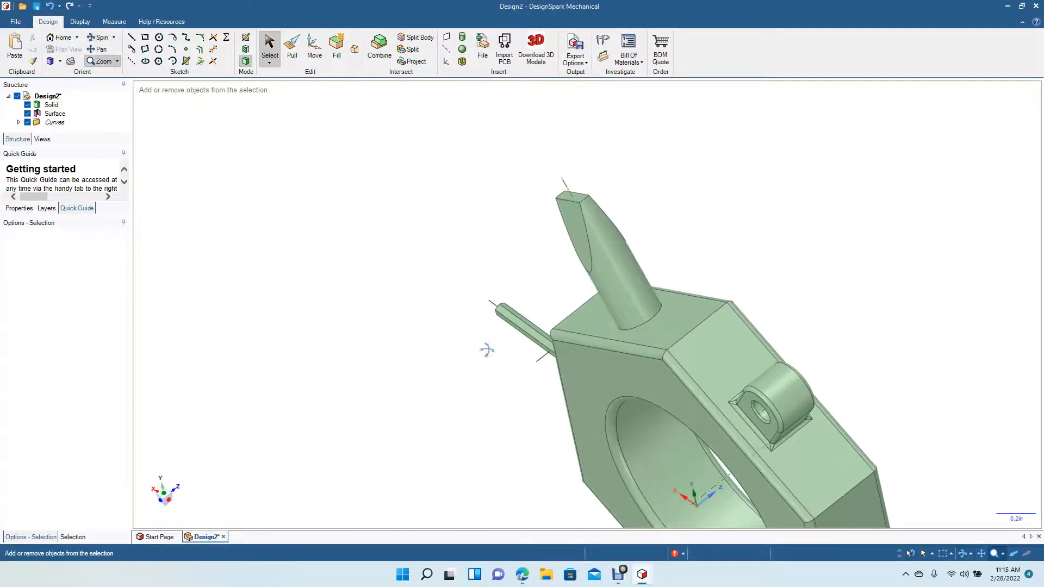
pyautogui.click(292, 56)
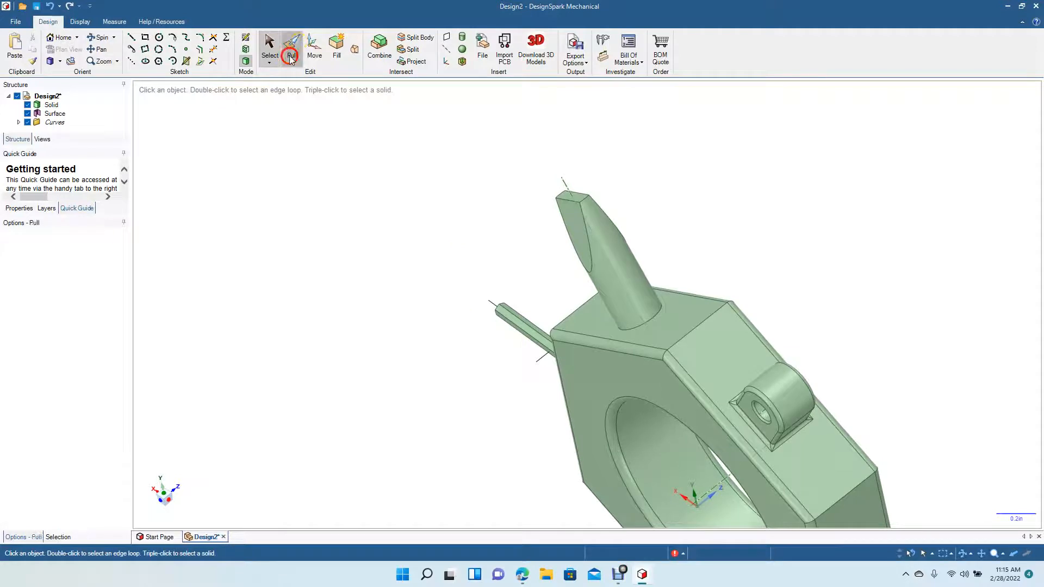
pyautogui.click(564, 218)
pyautogui.moveTo(569, 220); pyautogui.dragTo(573, 219)
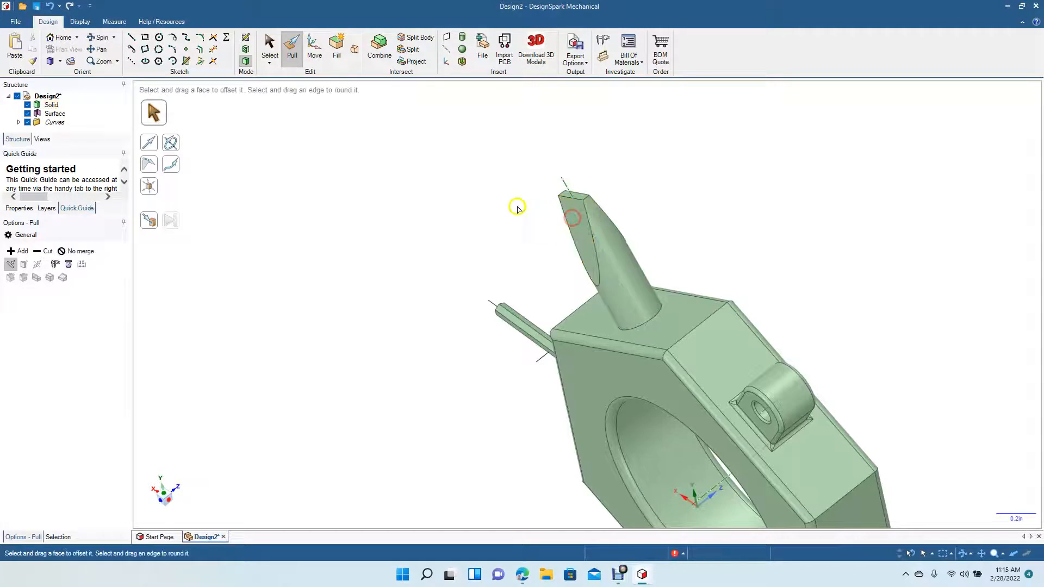
# Pull the opposite flat face of the blade tip inward to match the first side
pyautogui.moveTo(412, 227); pyautogui.dragTo(371, 302)
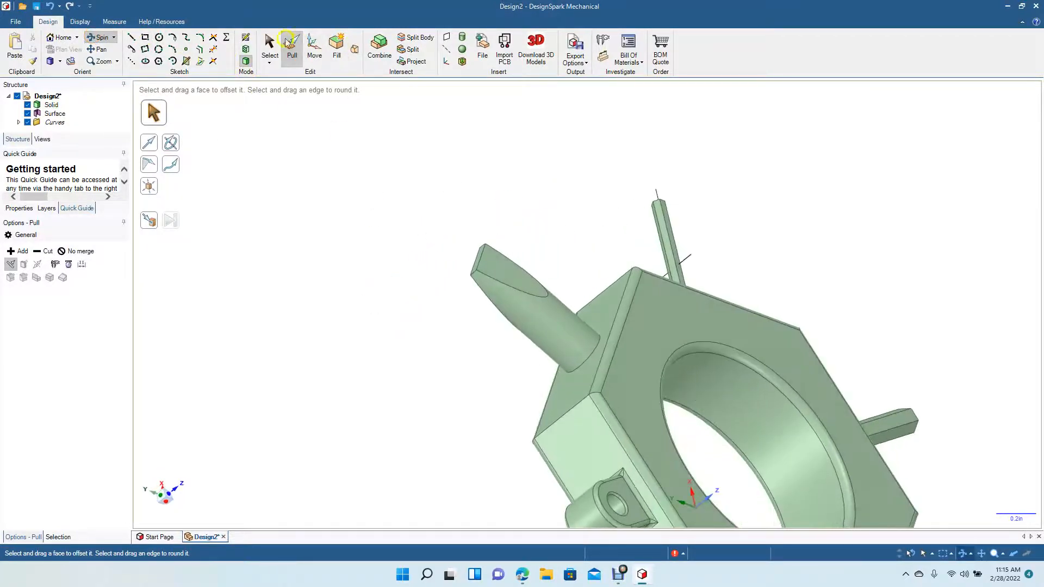
pyautogui.click(492, 256)
pyautogui.moveTo(493, 257)
pyautogui.mouseDown()
pyautogui.moveTo(497, 274)
pyautogui.moveTo(502, 267)
pyautogui.mouseUp()
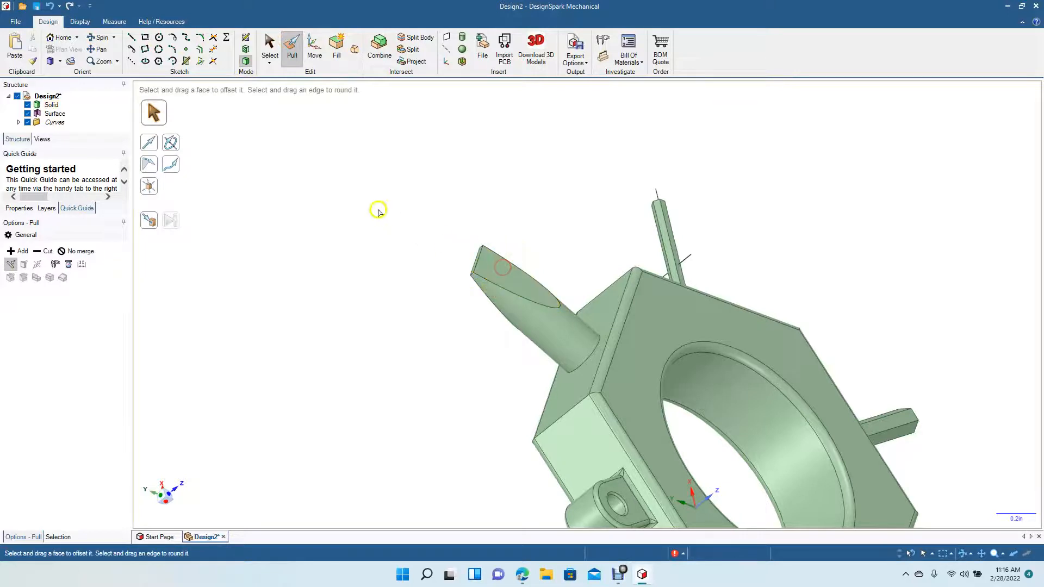
# Fillet the circular edge where the blade post meets the hexagonal body
pyautogui.click(103, 38)
pyautogui.moveTo(331, 220); pyautogui.dragTo(389, 259)
pyautogui.click(291, 48)
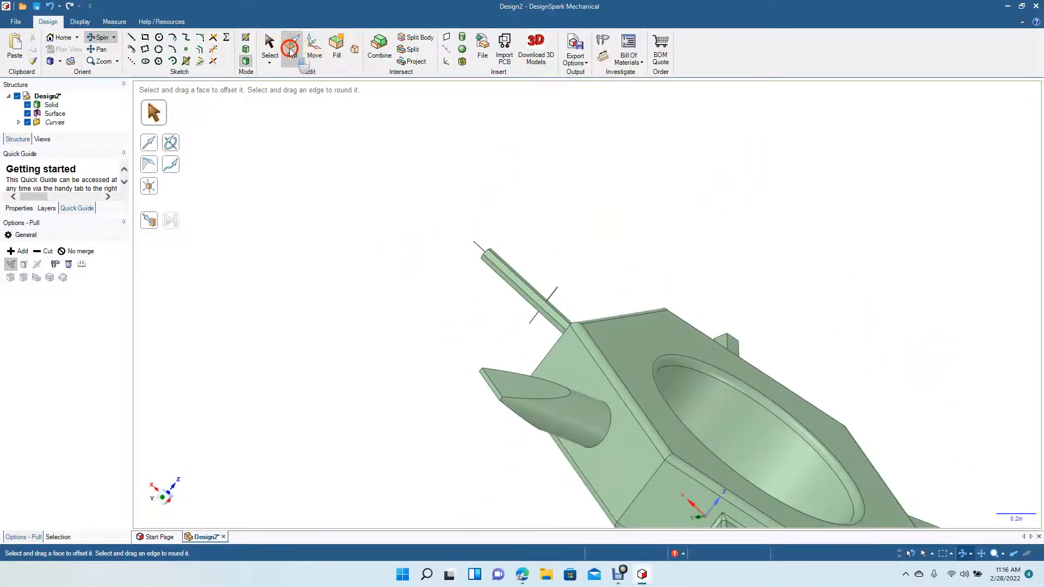
pyautogui.click(609, 421)
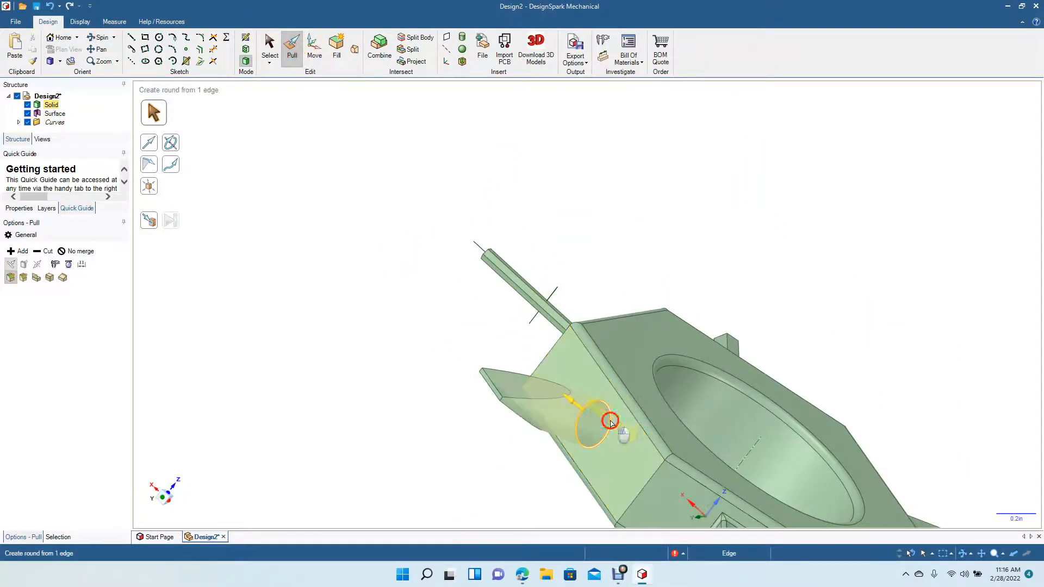
pyautogui.moveTo(616, 431); pyautogui.dragTo(595, 423)
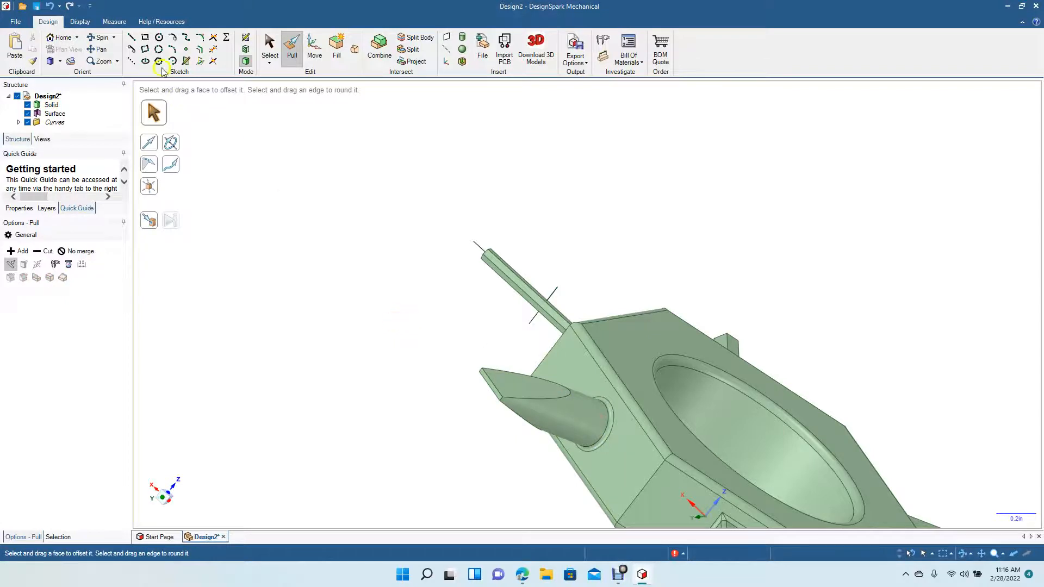
# Fillet the base edges of the second-thinnest hexagonal post where it meets the body
pyautogui.moveTo(459, 354); pyautogui.dragTo(602, 435)
pyautogui.click(98, 48)
pyautogui.moveTo(223, 218); pyautogui.dragTo(508, 389)
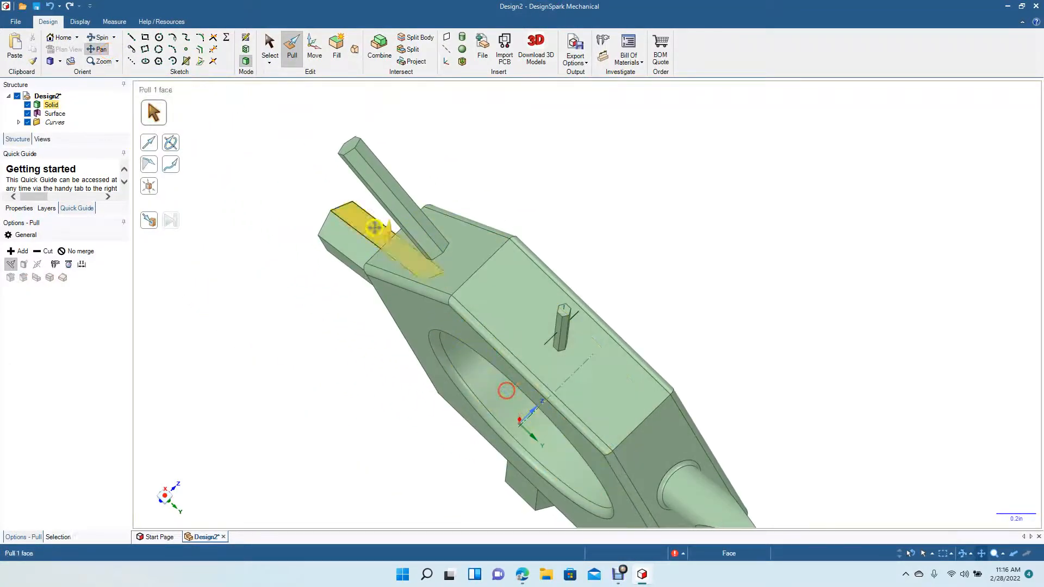
pyautogui.click(276, 56)
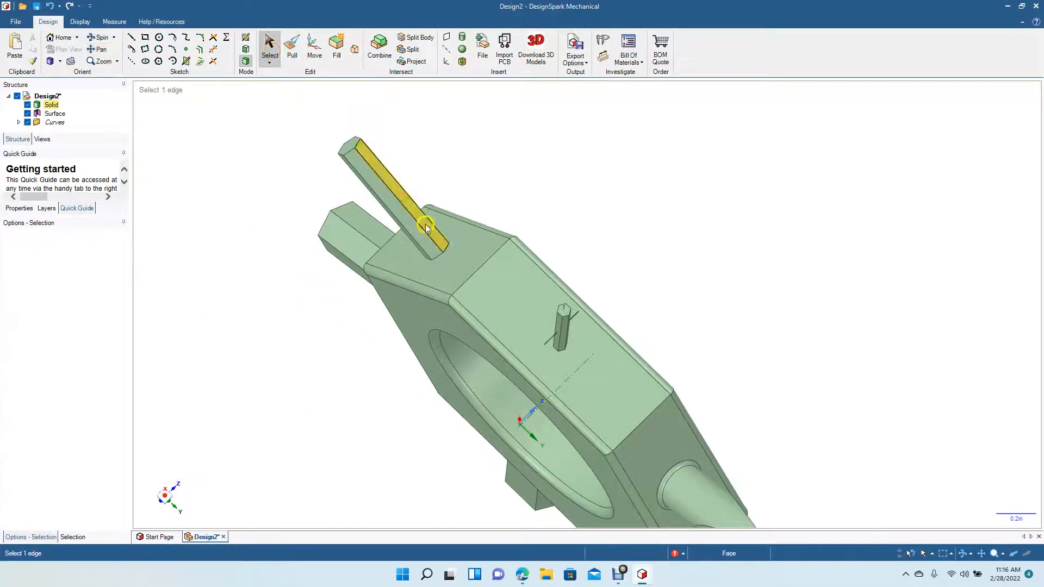
pyautogui.click(441, 257)
pyautogui.doubleClick(441, 258)
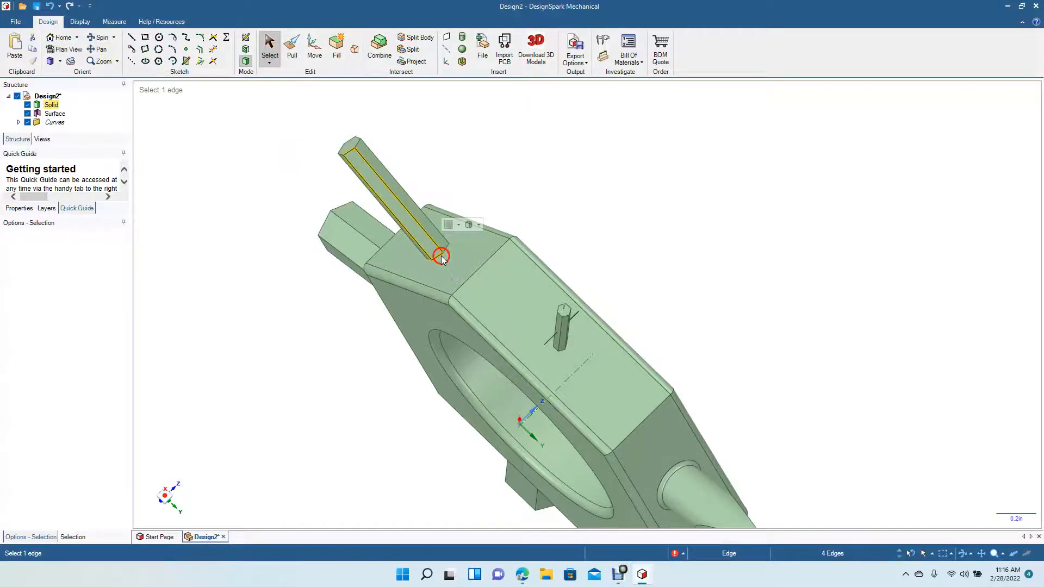
pyautogui.press('p')
pyautogui.moveTo(438, 262)
pyautogui.mouseDown()
pyautogui.moveTo(431, 270)
pyautogui.moveTo(450, 277)
pyautogui.moveTo(427, 270)
pyautogui.mouseUp()
pyautogui.click(269, 48)
pyautogui.click(226, 287)
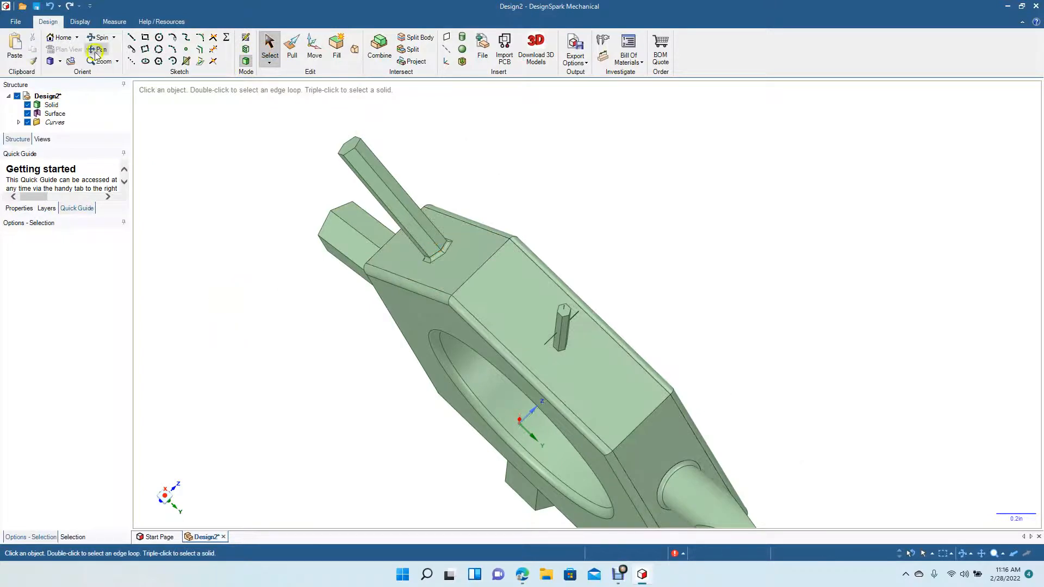
# Fillet the base edges of the second-largest hexagonal post with a 0.02 in radius
pyautogui.moveTo(266, 203); pyautogui.dragTo(384, 238)
pyautogui.click(292, 47)
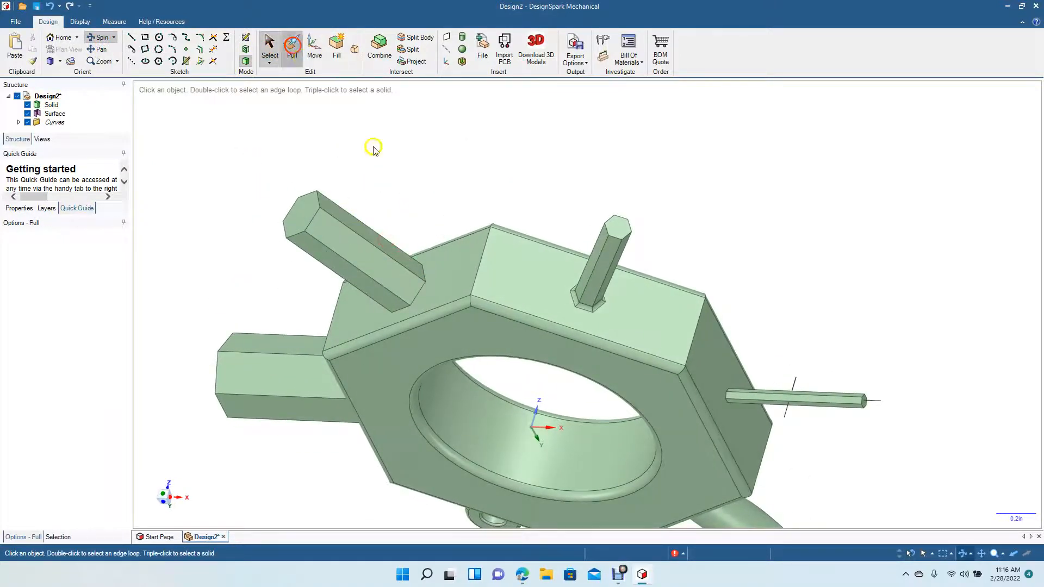
pyautogui.doubleClick(420, 293)
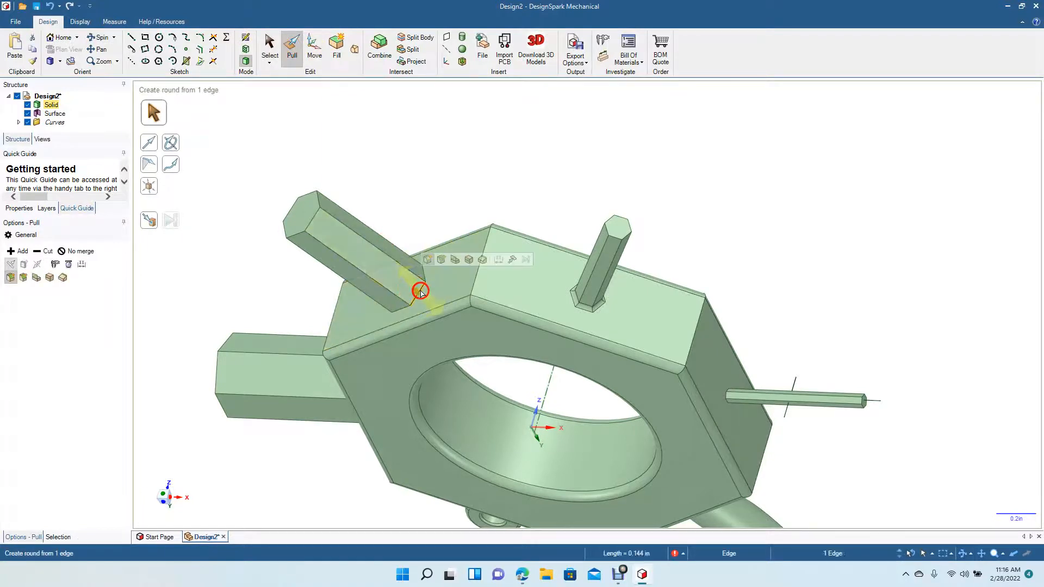
pyautogui.moveTo(421, 293); pyautogui.dragTo(413, 296)
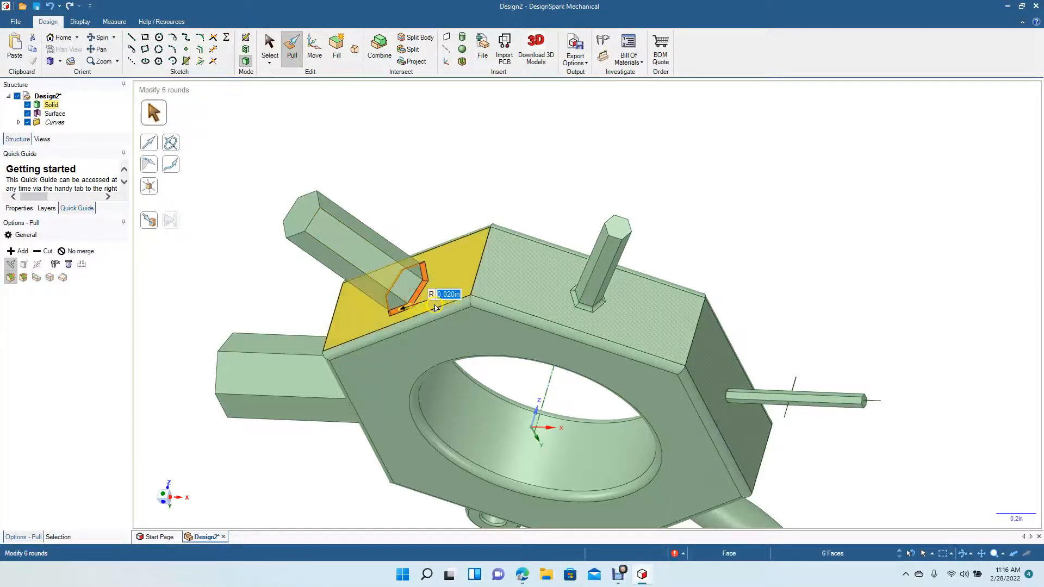
pyautogui.click(270, 50)
pyautogui.click(257, 143)
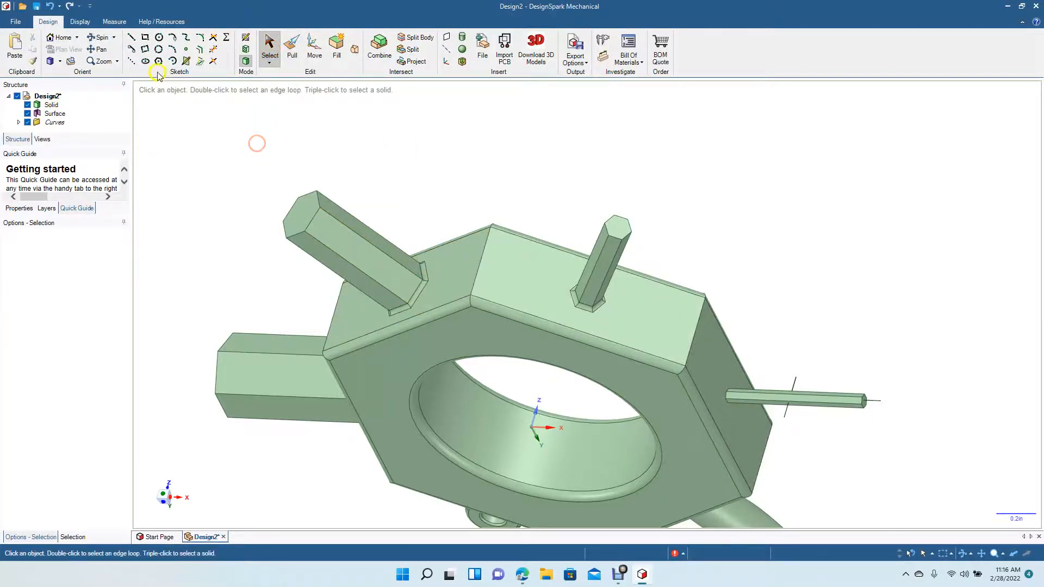
# Fillet the base edges of the largest hexagonal post where it meets the body
pyautogui.moveTo(237, 318); pyautogui.dragTo(347, 284, button='middle')
pyautogui.click(292, 52)
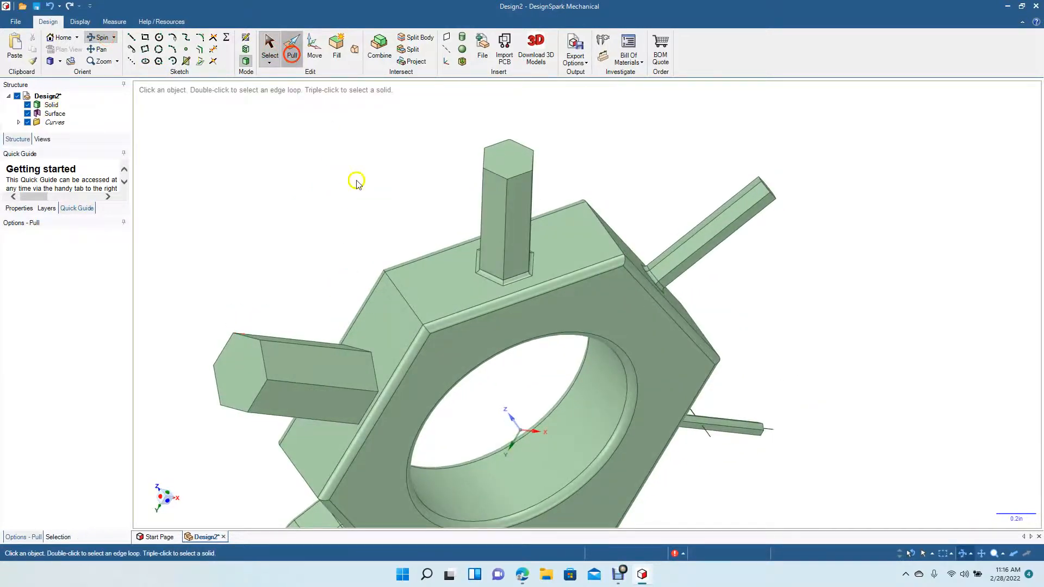
pyautogui.doubleClick(376, 370)
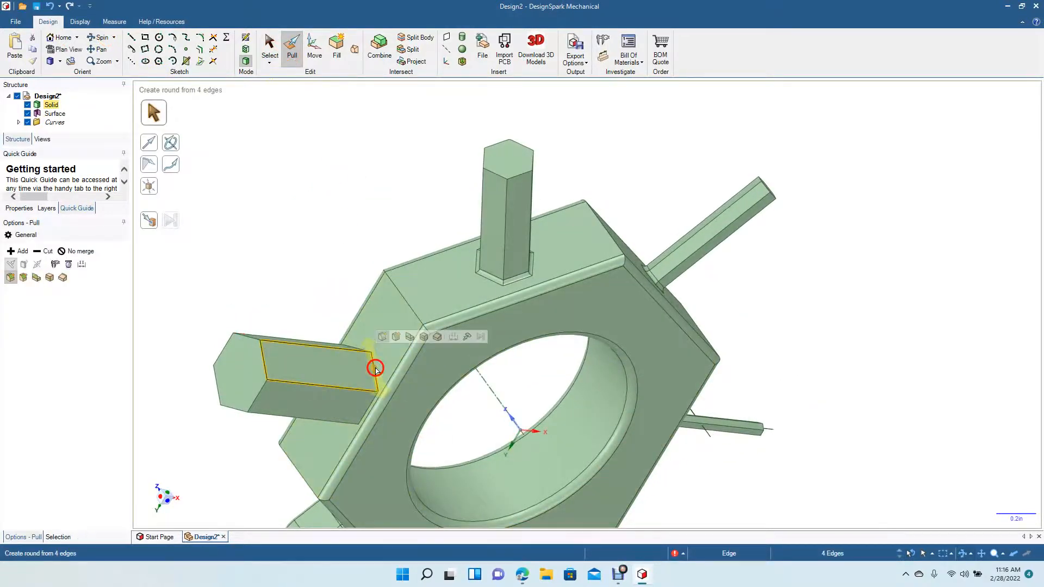
pyautogui.doubleClick(375, 370)
pyautogui.moveTo(376, 370); pyautogui.dragTo(373, 376)
pyautogui.click(269, 48)
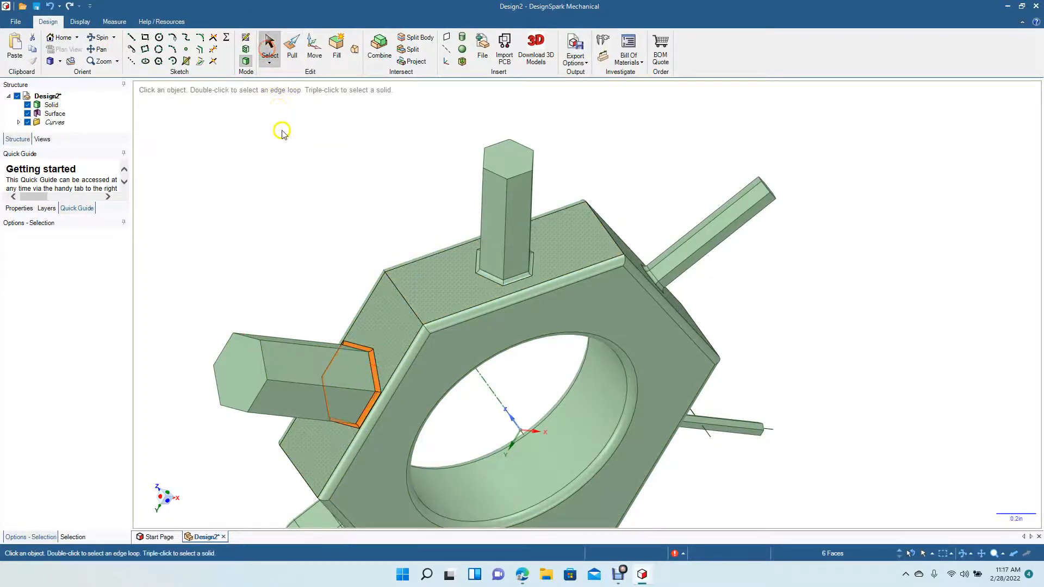
pyautogui.click(282, 132)
# Delete the two leftover sketch lines crossing the thinnest hexagonal post near its side of the body
pyautogui.click(96, 50)
pyautogui.moveTo(199, 220); pyautogui.dragTo(37, 9)
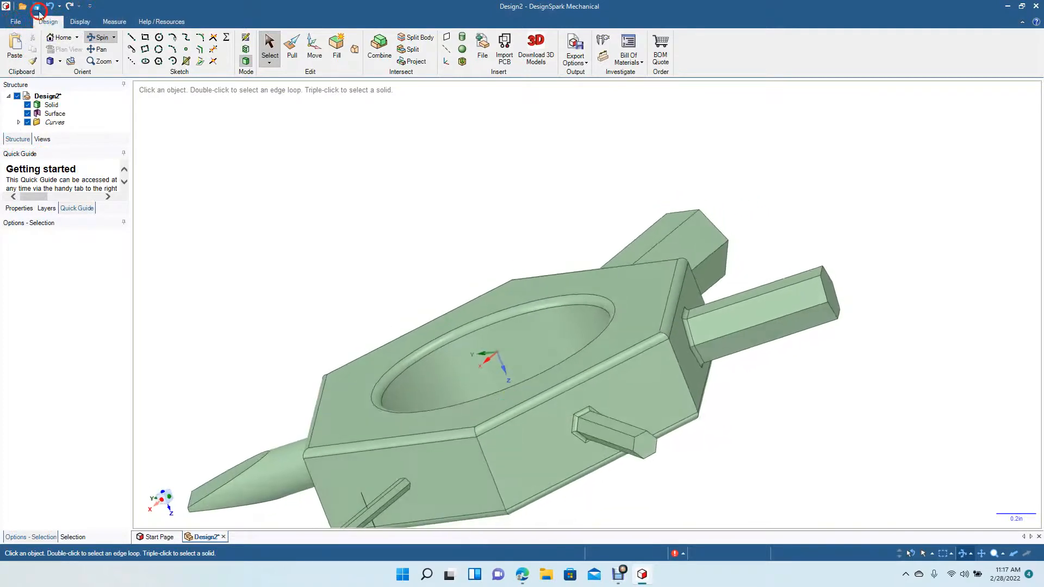
pyautogui.keyDown('shift'); pyautogui.moveTo(36, 250); pyautogui.dragTo(1, 198, button='middle'); pyautogui.keyUp('shift')
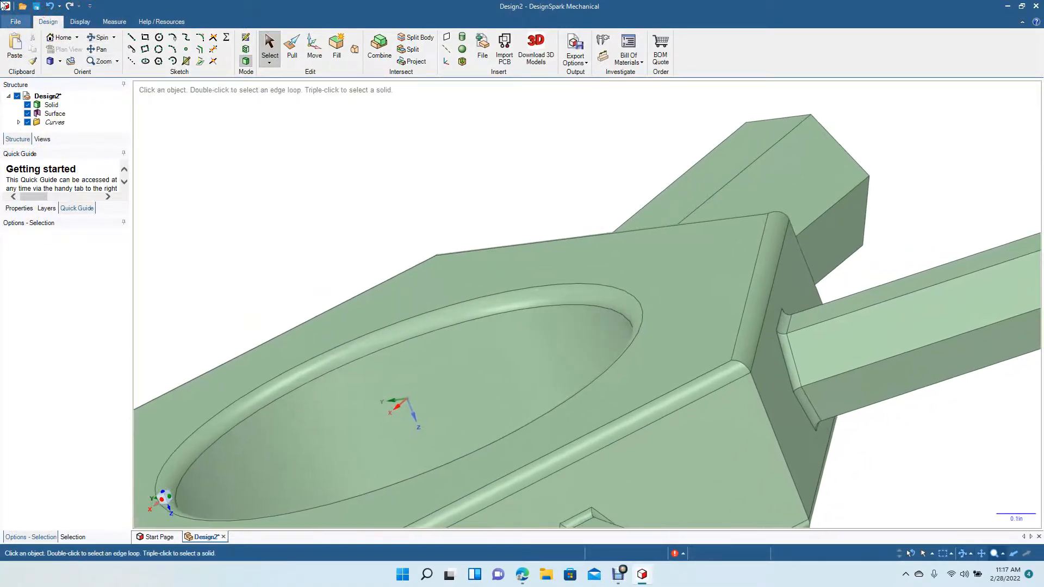
pyautogui.click(100, 51)
pyautogui.moveTo(242, 270); pyautogui.dragTo(462, 31)
pyautogui.moveTo(426, 211); pyautogui.dragTo(454, 192)
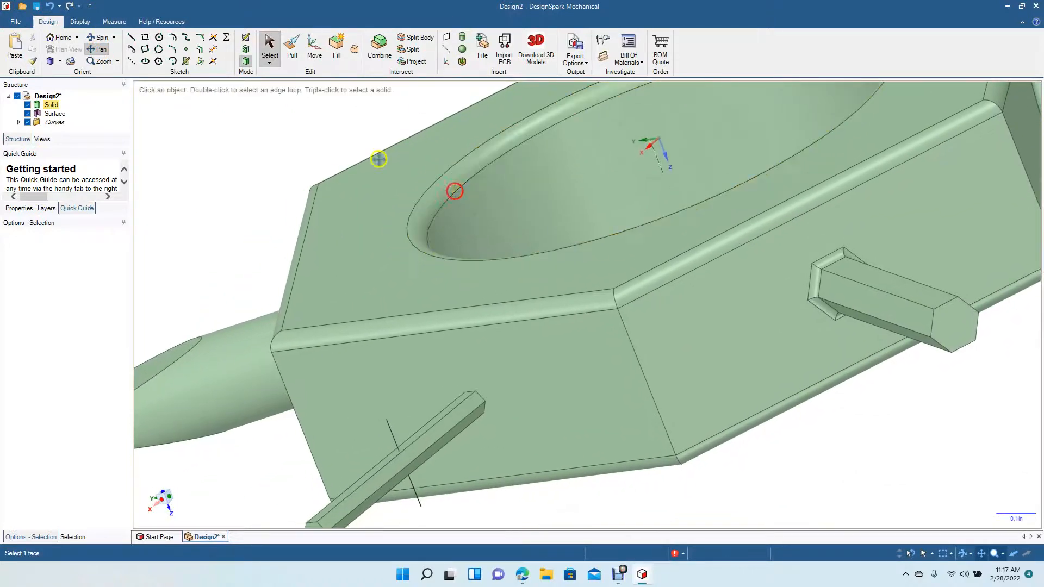
pyautogui.click(294, 48)
pyautogui.click(270, 46)
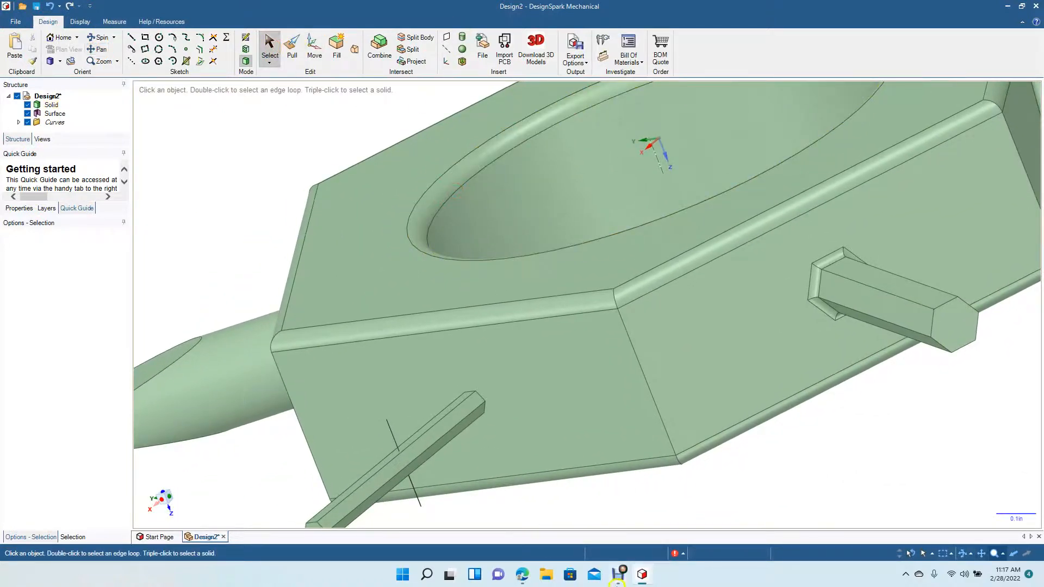
pyautogui.click(395, 438)
pyautogui.click(392, 438)
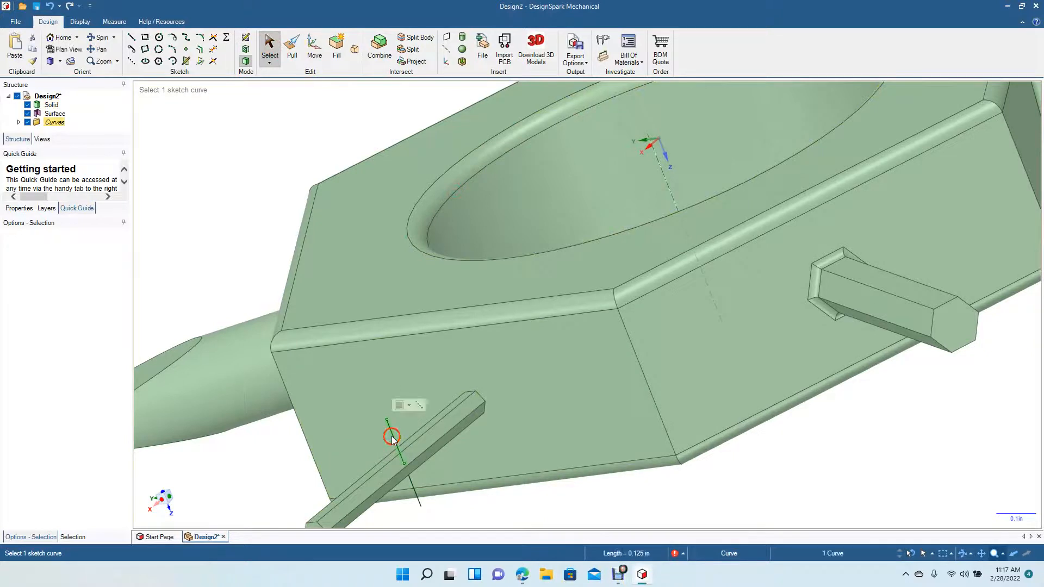
pyautogui.moveTo(392, 437)
pyautogui.mouseDown()
pyautogui.moveTo(423, 482)
pyautogui.moveTo(415, 493)
pyautogui.mouseUp()
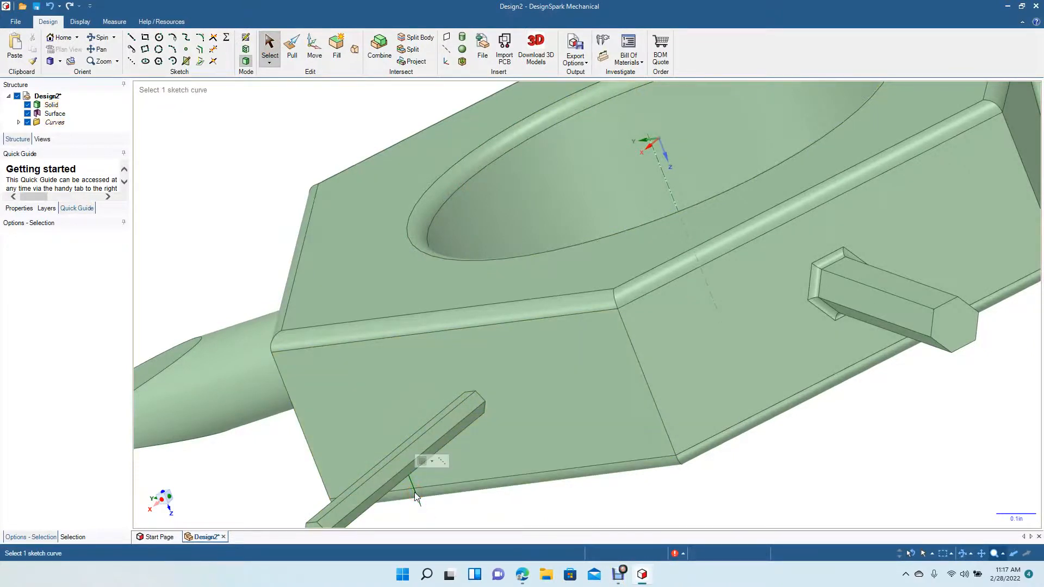
pyautogui.click(413, 511)
pyautogui.click(417, 495)
pyautogui.press('Delete')
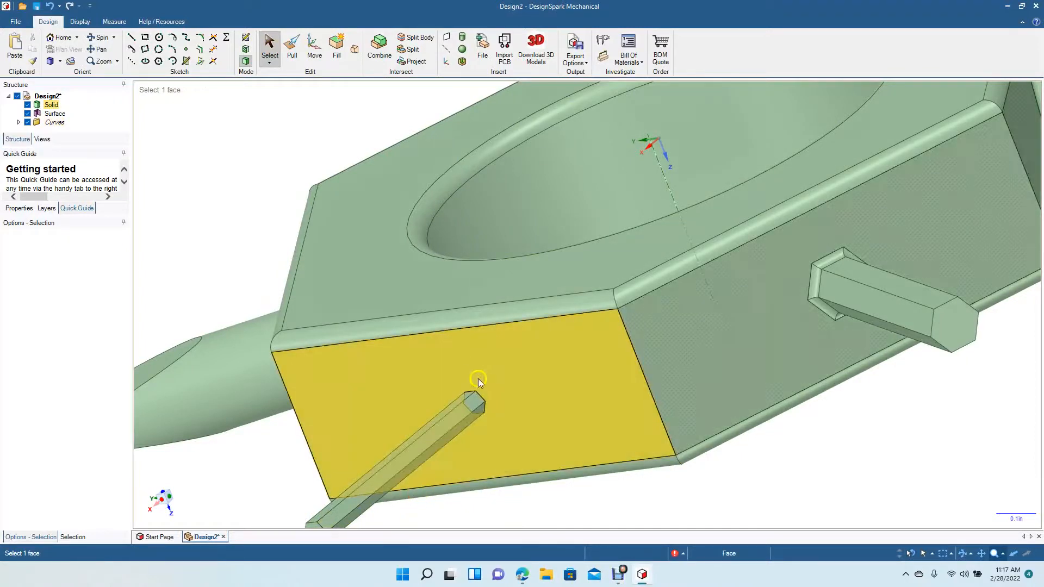
# Fillet the base edges of the thinnest hexagonal post with a 0.01 in radius where it meets the body
pyautogui.click(481, 398)
pyautogui.click(290, 46)
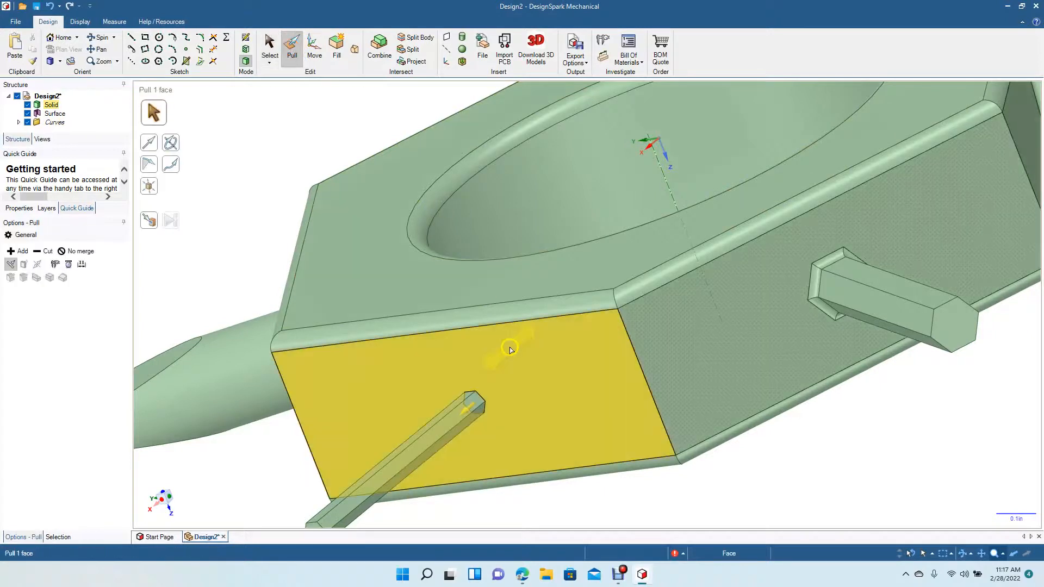
pyautogui.doubleClick(482, 397)
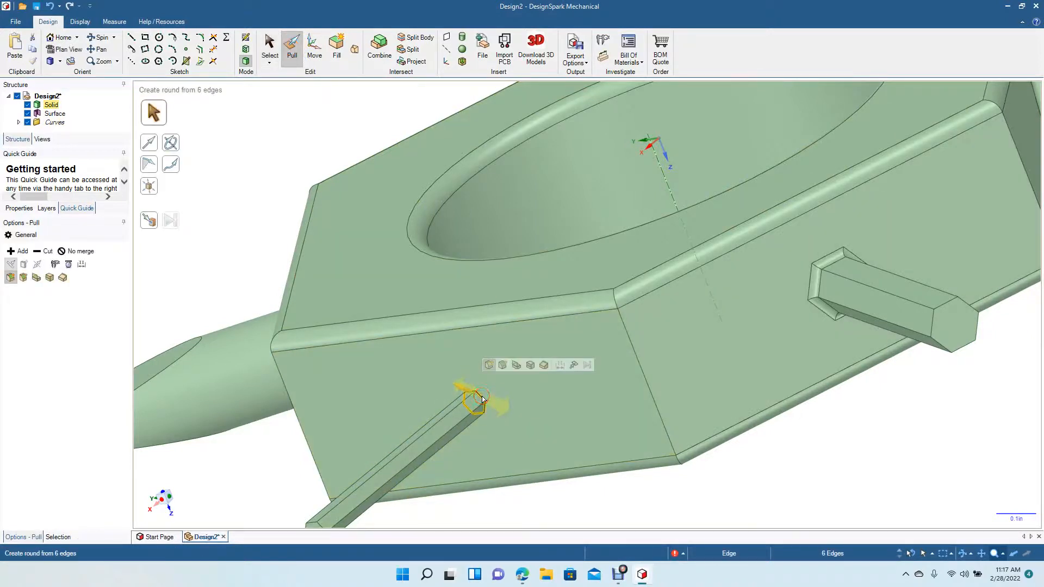
pyautogui.moveTo(483, 399); pyautogui.dragTo(475, 398)
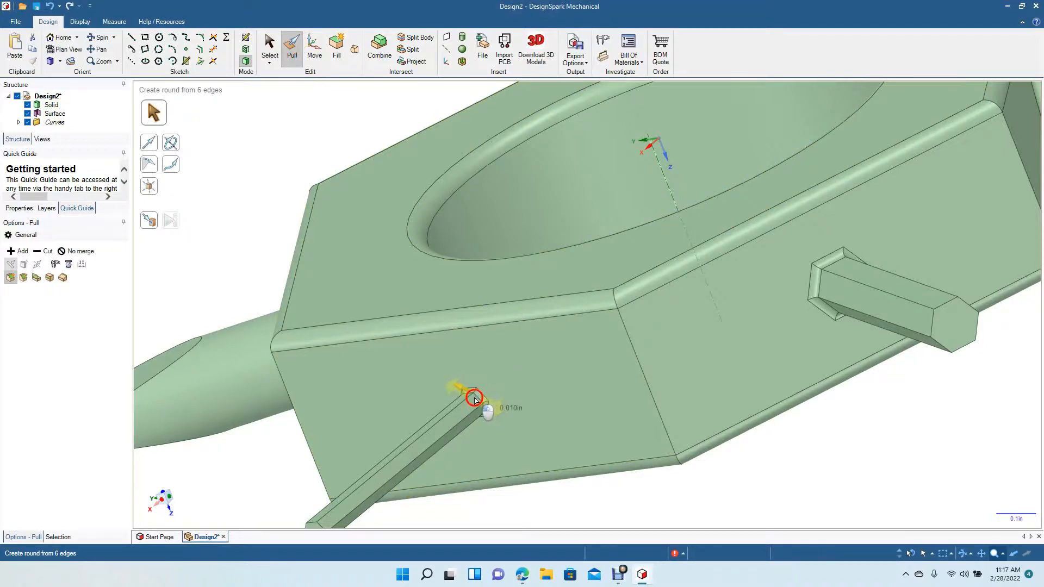
pyautogui.moveTo(469, 402); pyautogui.dragTo(469, 402)
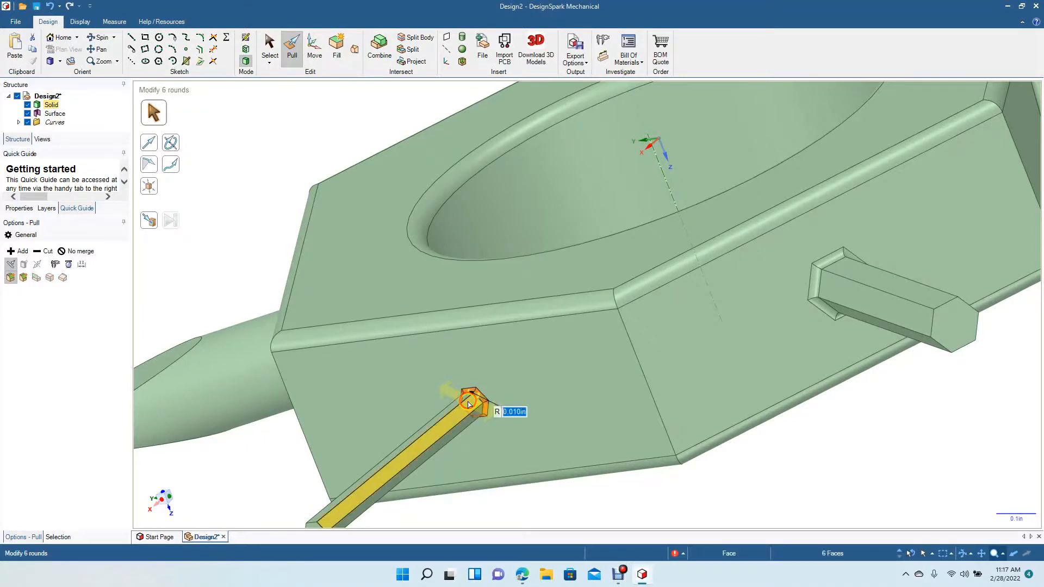
pyautogui.click(269, 53)
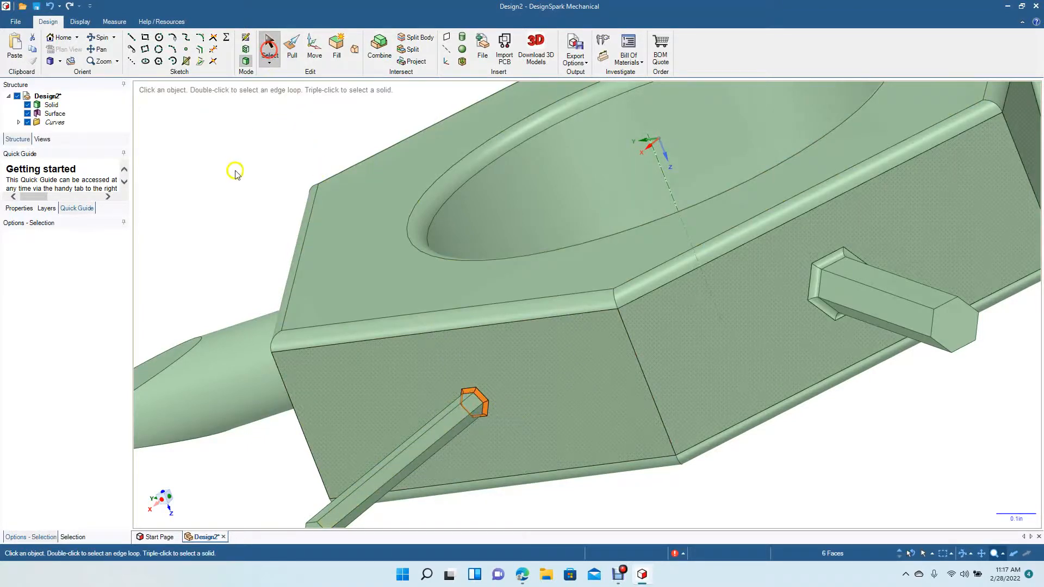
pyautogui.click(226, 197)
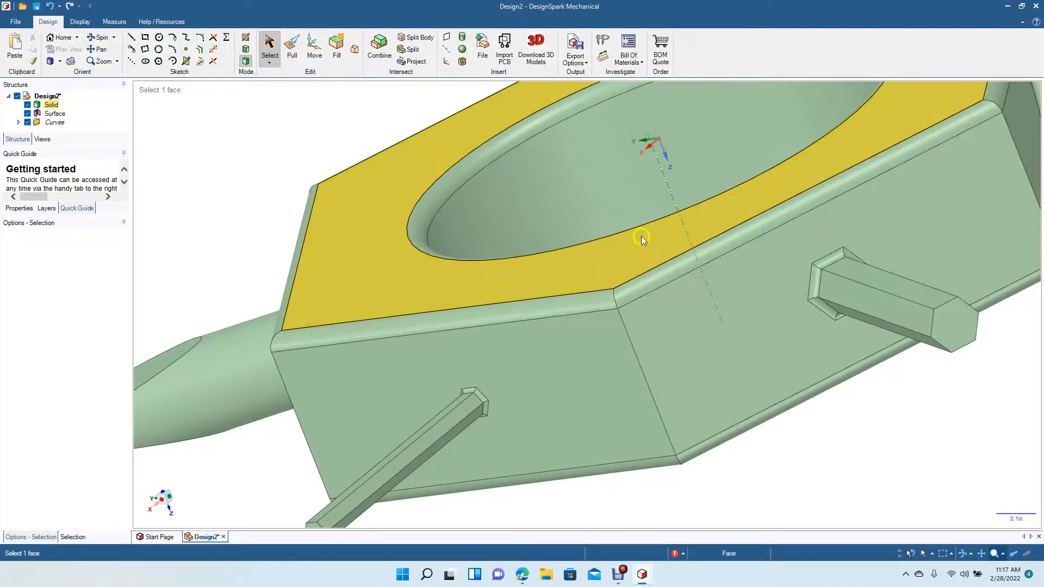
# Delete the leftover circular surface that fills the hole in the rounded lug
pyautogui.click(60, 61)
pyautogui.click(76, 106)
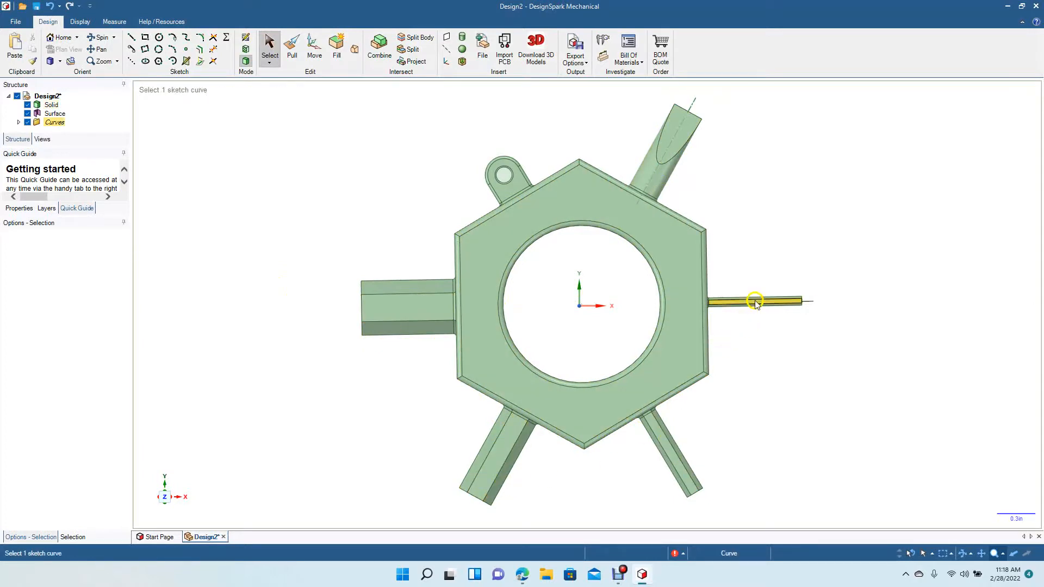
pyautogui.click(504, 176)
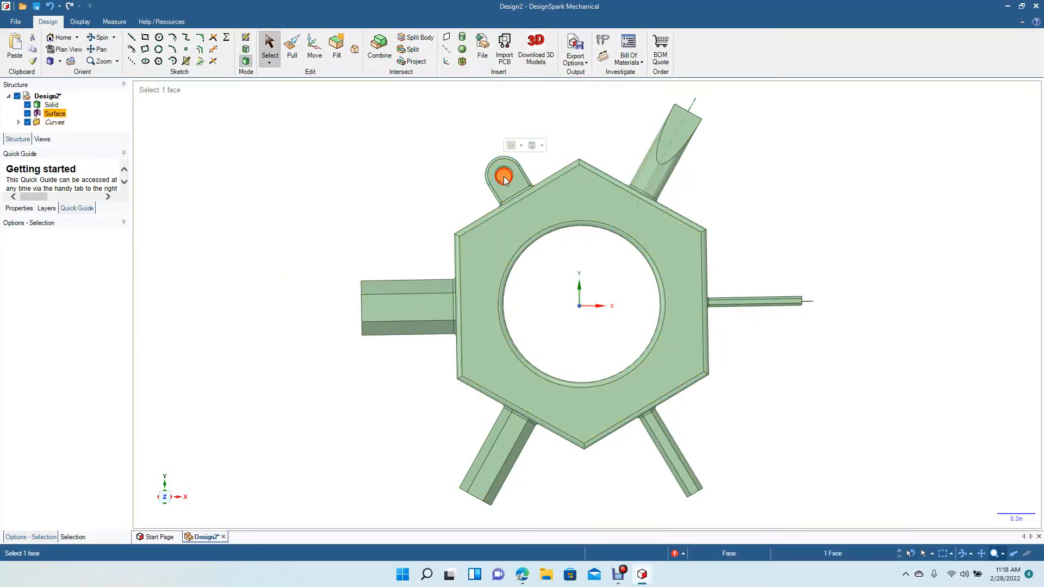
pyautogui.press('Delete')
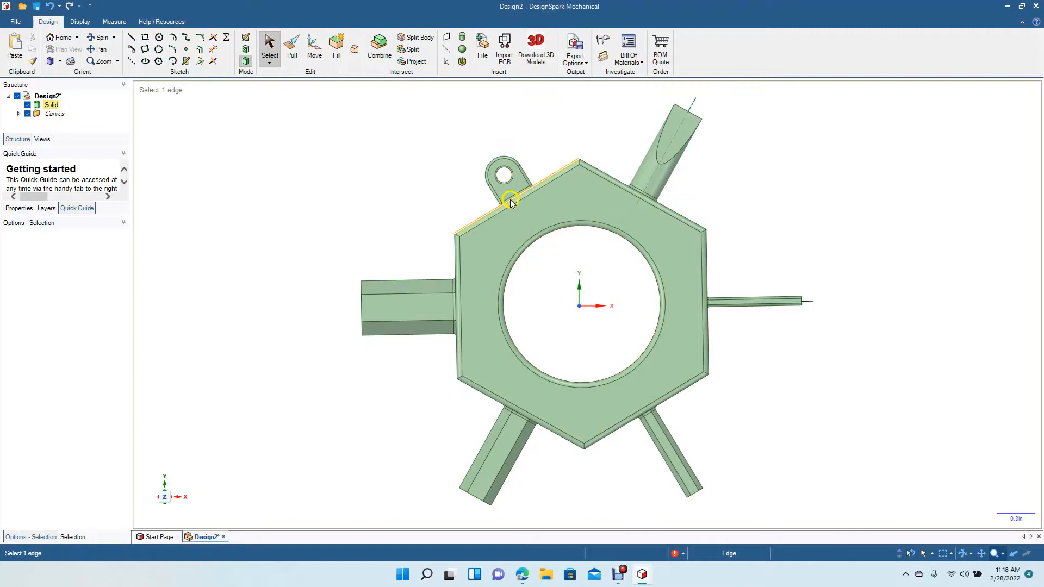
# Inspect the multi-tool from a slight angle and show it in the trimetric view
pyautogui.click(98, 38)
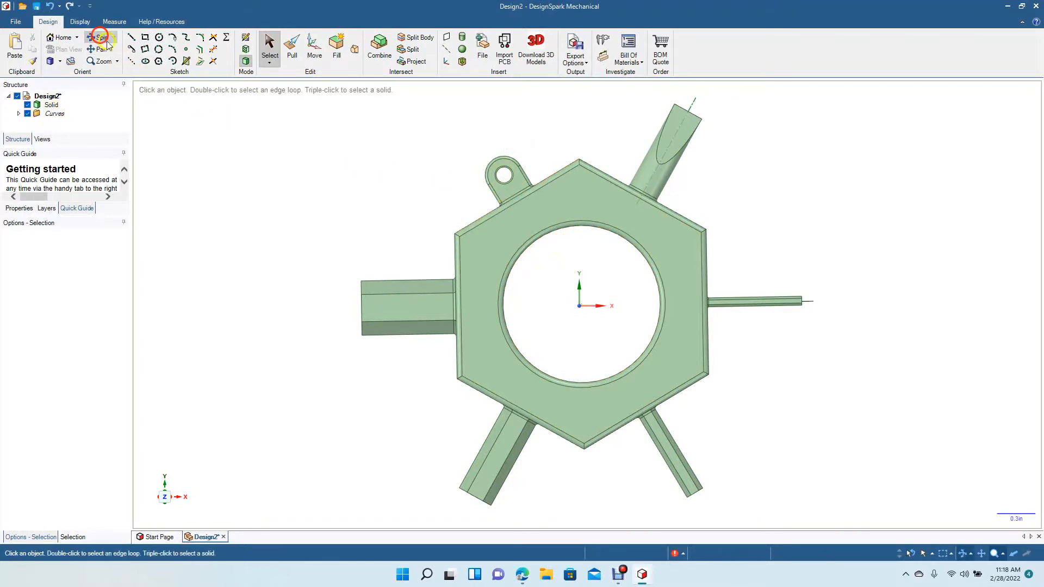
pyautogui.moveTo(249, 170); pyautogui.dragTo(277, 163)
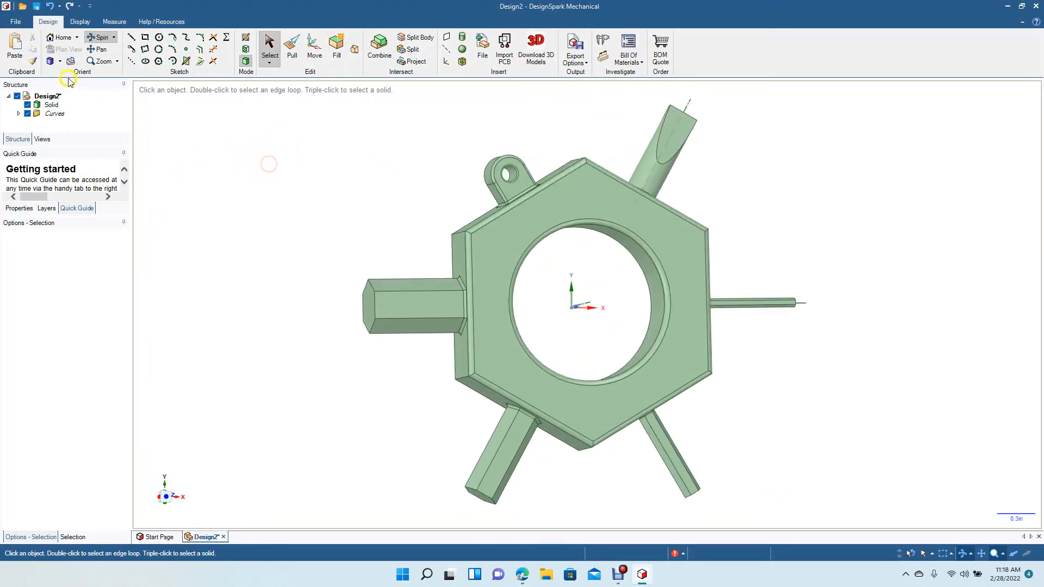
pyautogui.click(60, 61)
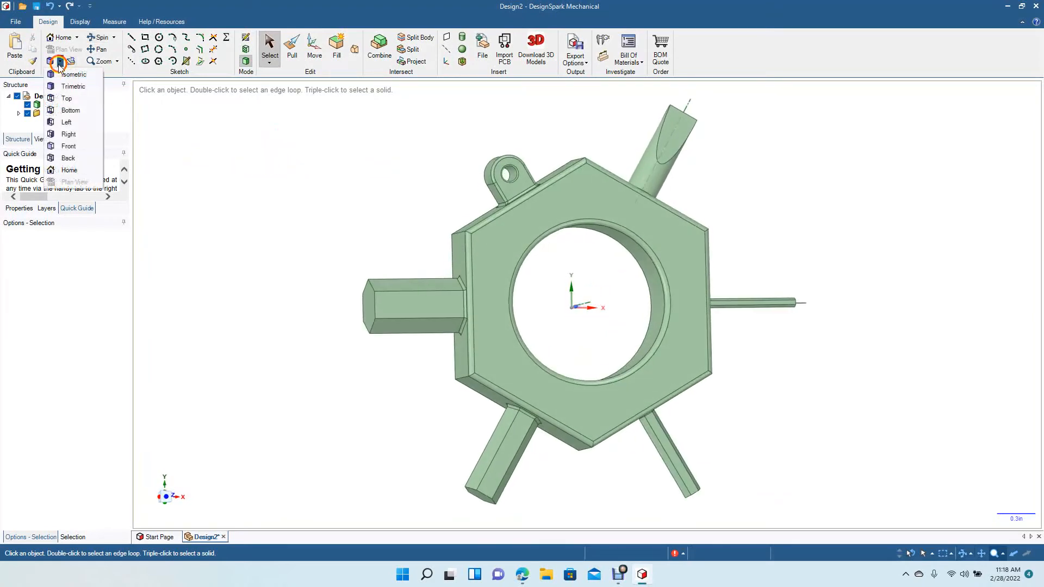
pyautogui.click(72, 87)
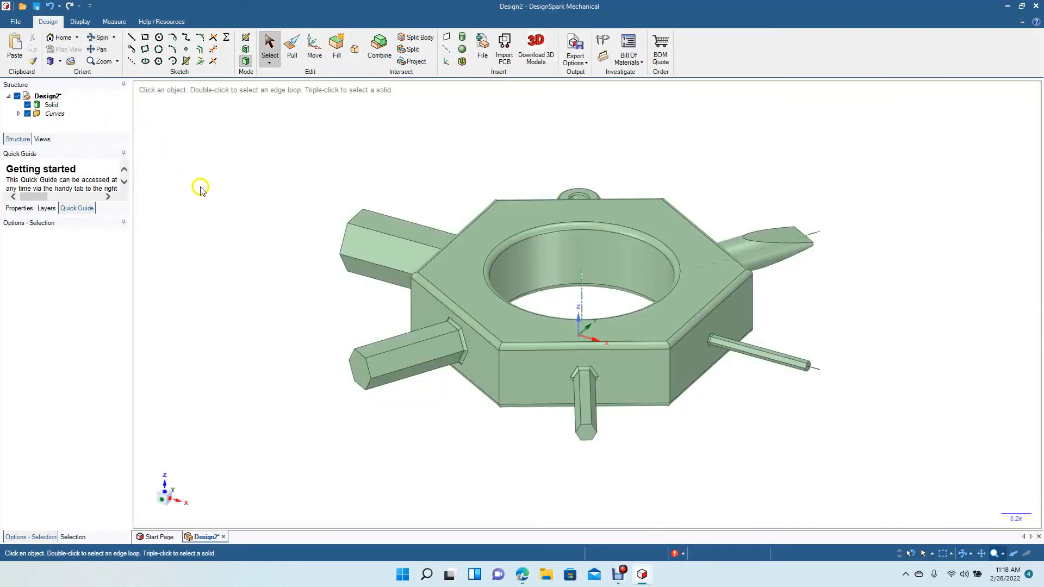